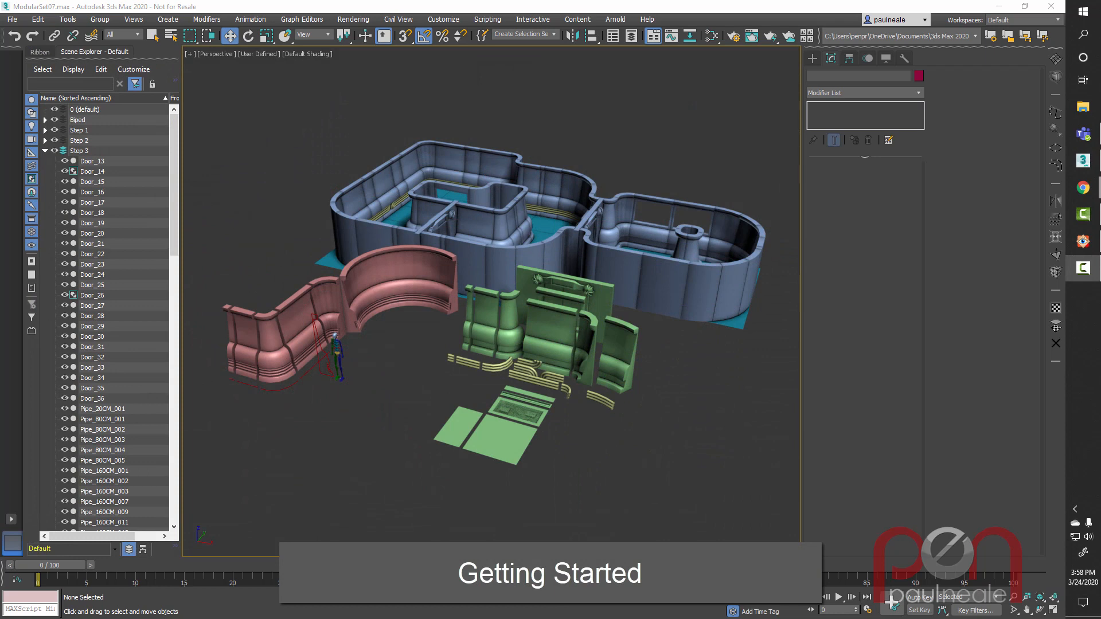
Step: Reset the program to a new, empty scene
{"action": "left_click", "coordinate": [12, 20]}
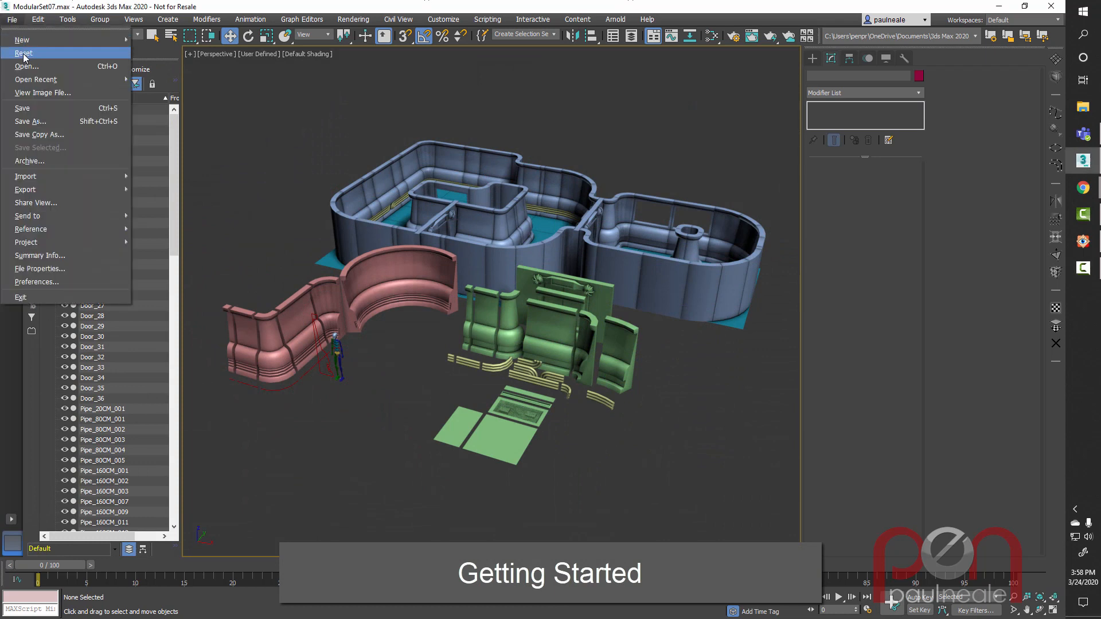
{"action": "left_click", "coordinate": [24, 53]}
{"action": "left_click", "coordinate": [500, 329]}
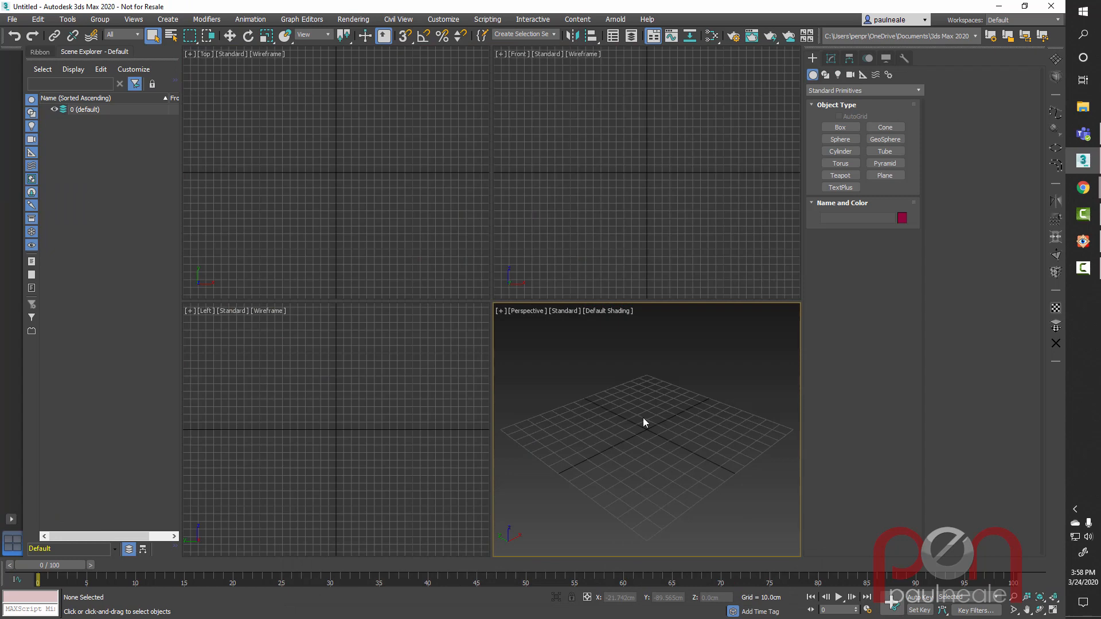
Step: Check the system unit scale and the metric display unit in the units setup, accepting the existing settings
{"action": "left_click", "coordinate": [443, 20]}
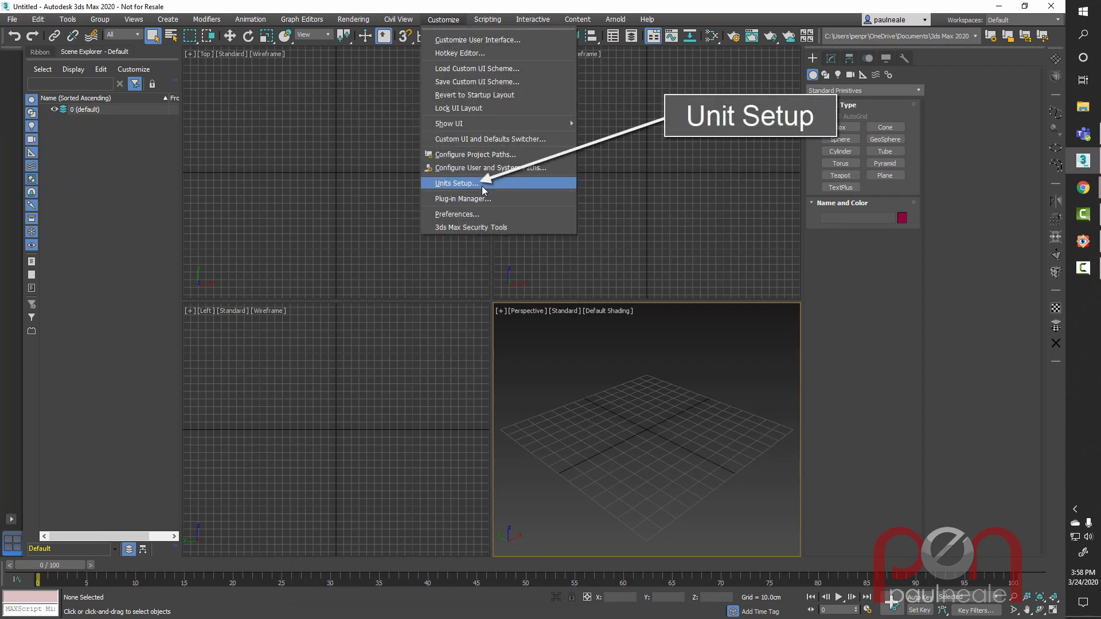
{"action": "left_click", "coordinate": [458, 183]}
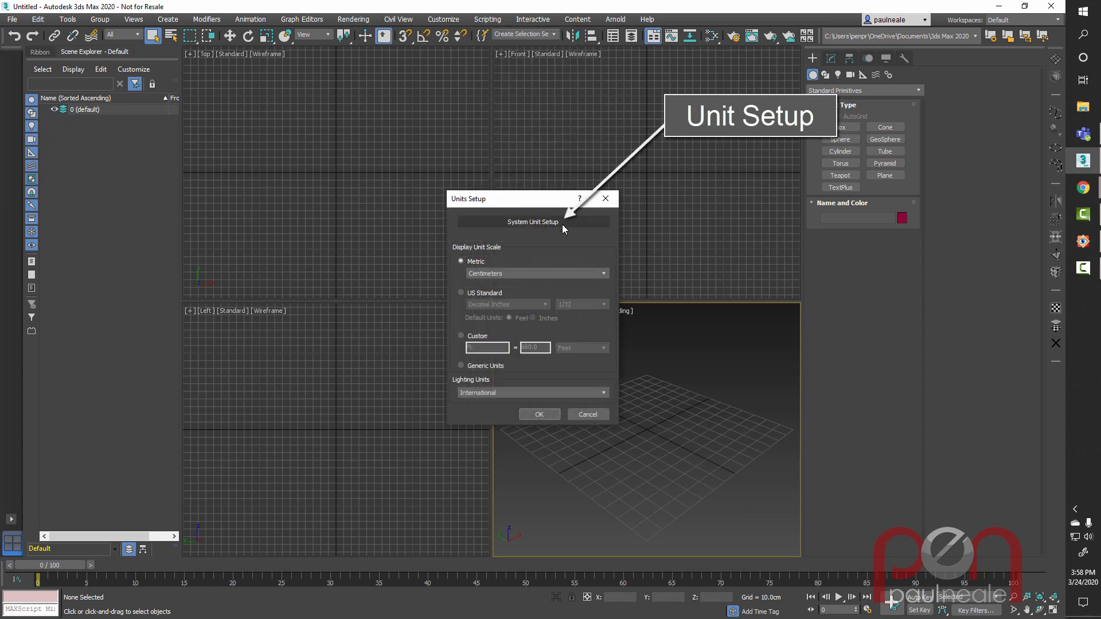
{"action": "left_click", "coordinate": [553, 223]}
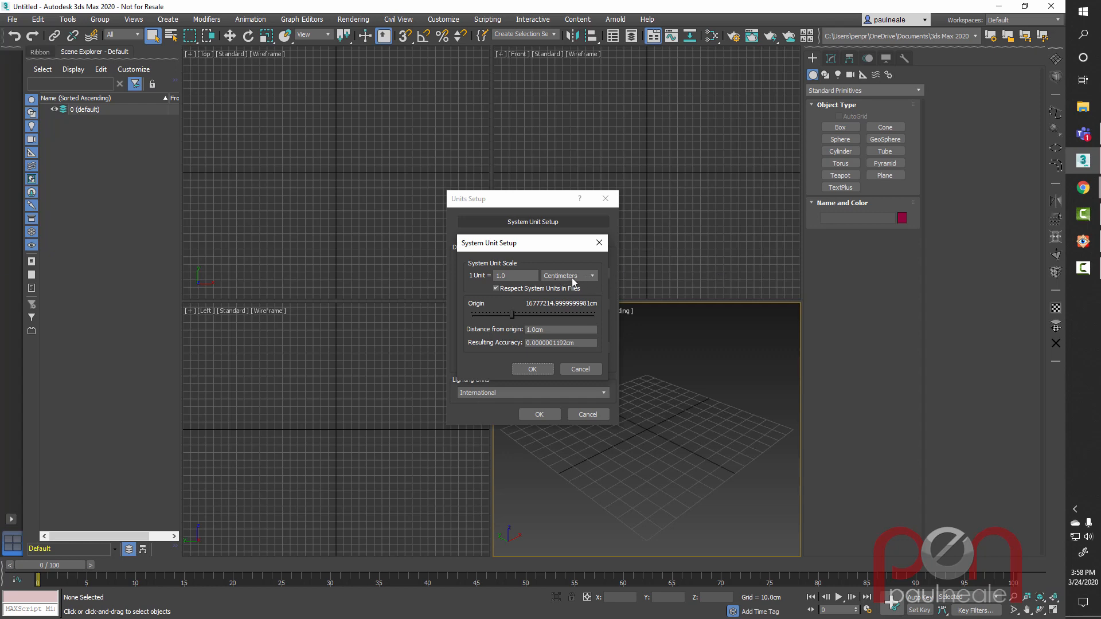
{"action": "left_click", "coordinate": [533, 369]}
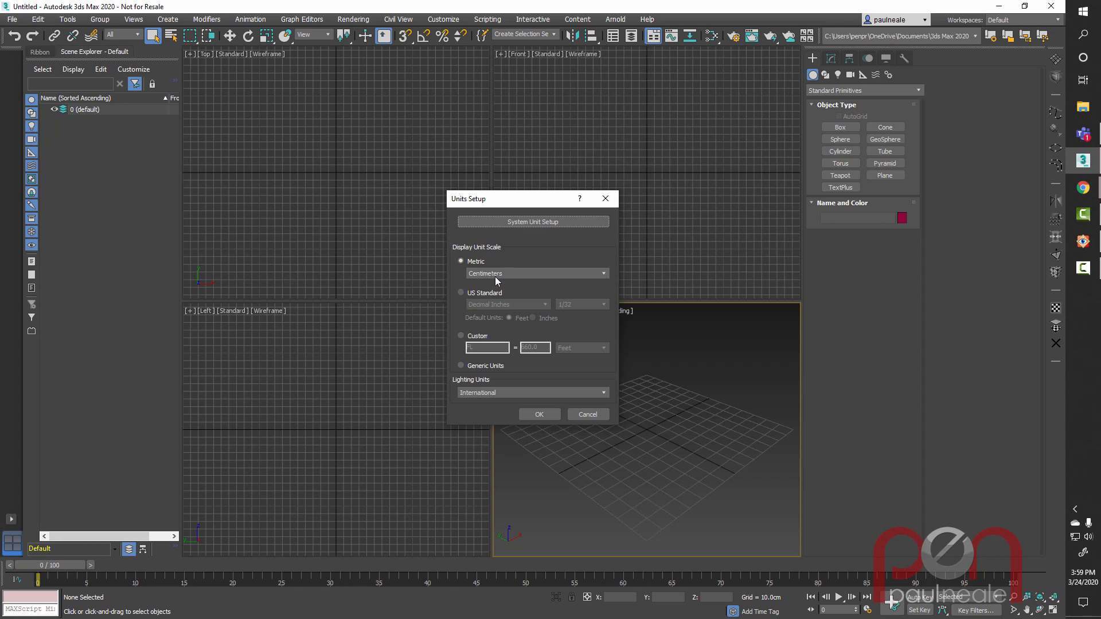
{"action": "left_click", "coordinate": [547, 414]}
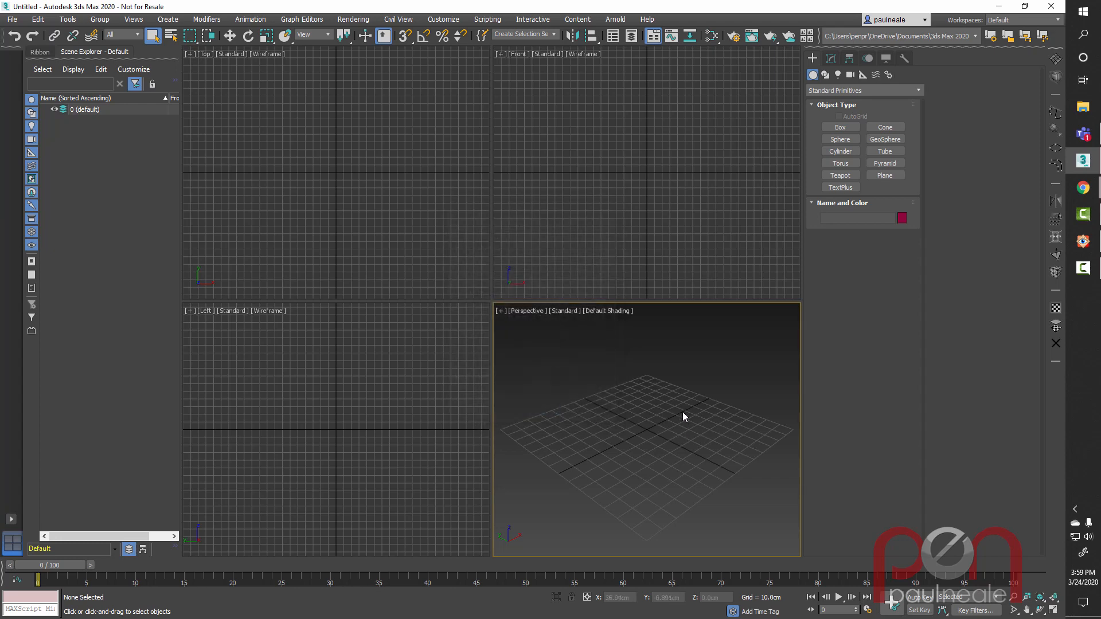
Step: Review the home grid spacing and the active snap types in the grid and snap settings
{"action": "right_click", "coordinate": [404, 39]}
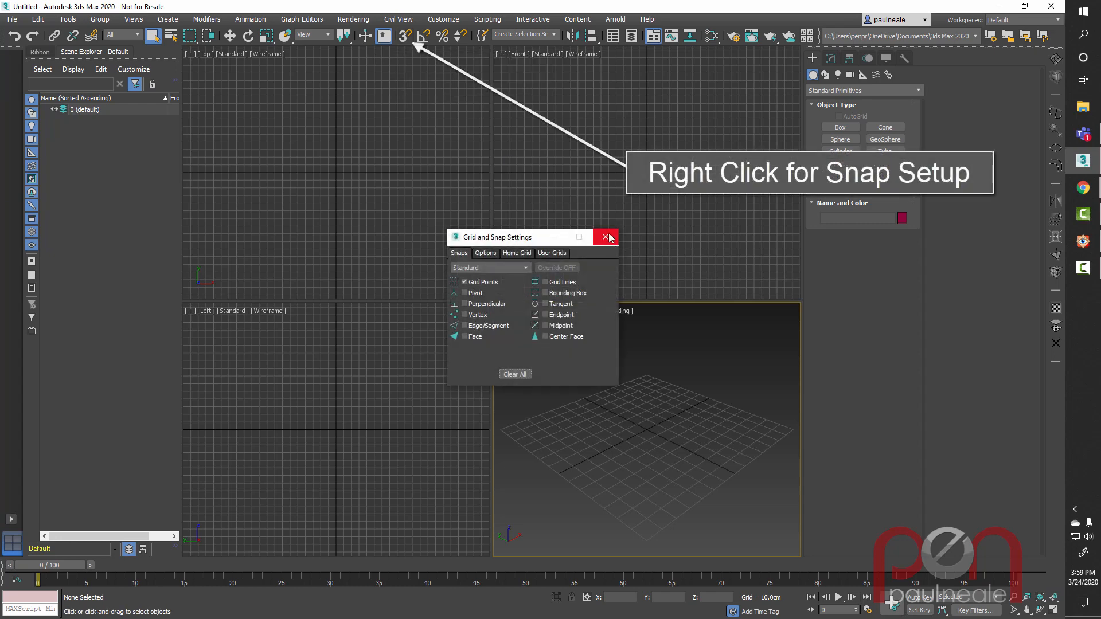
{"action": "left_click", "coordinate": [615, 242]}
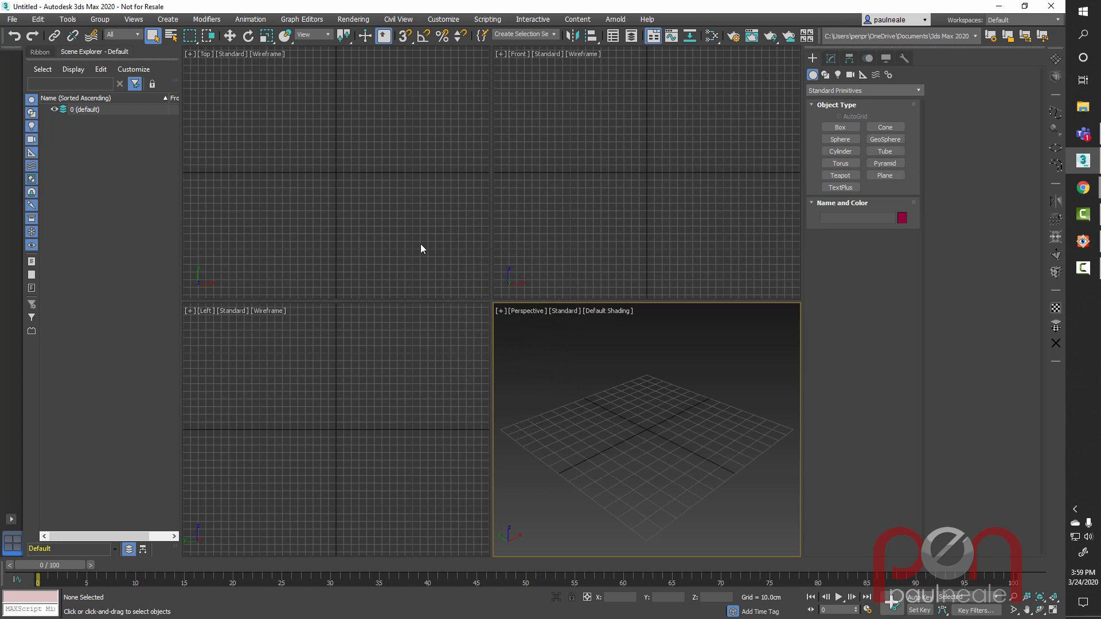
{"action": "left_click", "coordinate": [420, 244]}
{"action": "right_click", "coordinate": [415, 244], "text": "shift"}
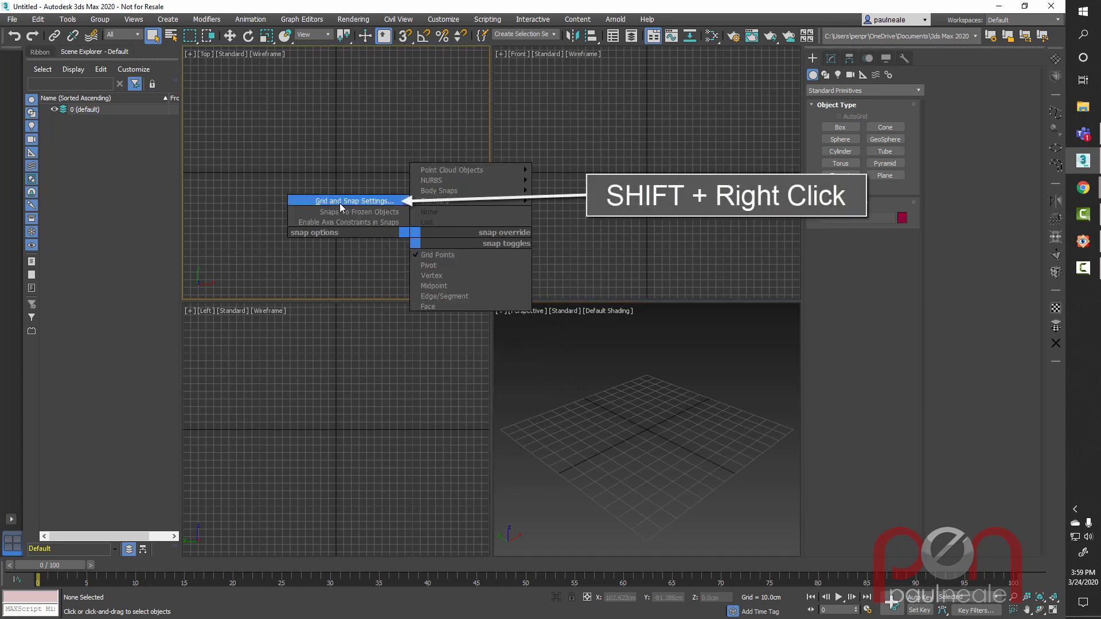
{"action": "left_click", "coordinate": [340, 201]}
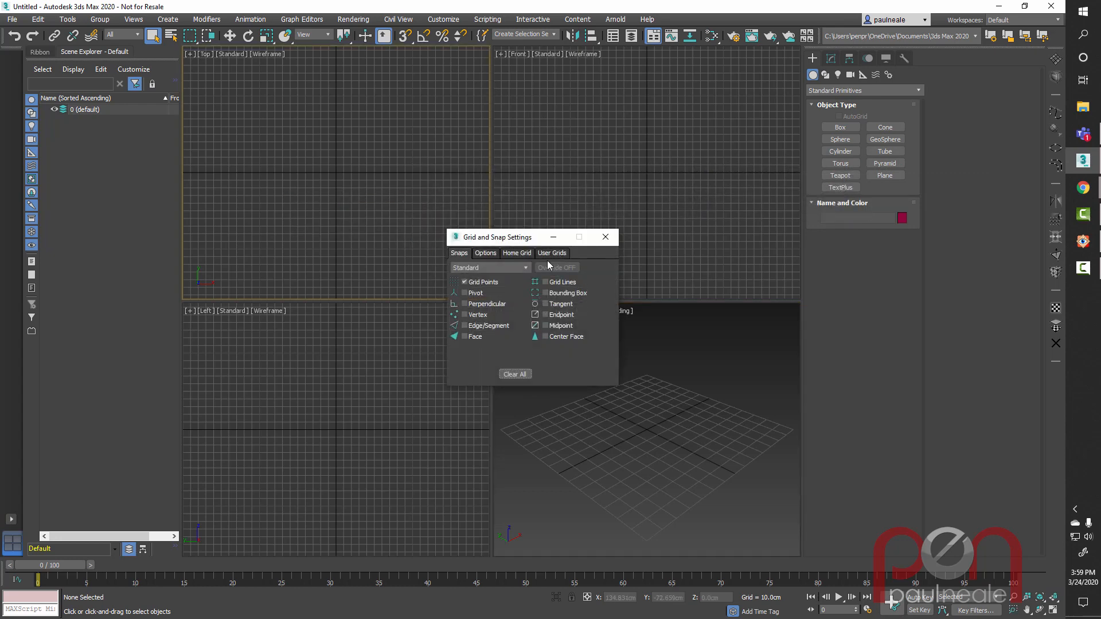
{"action": "left_click", "coordinate": [514, 254]}
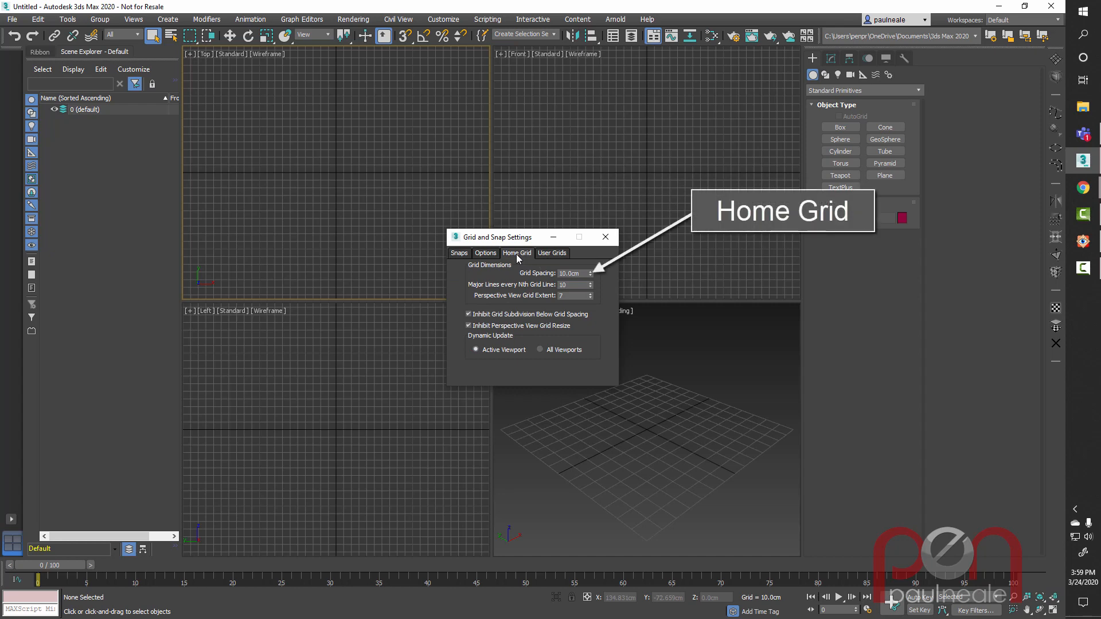
{"action": "double_click", "coordinate": [573, 274]}
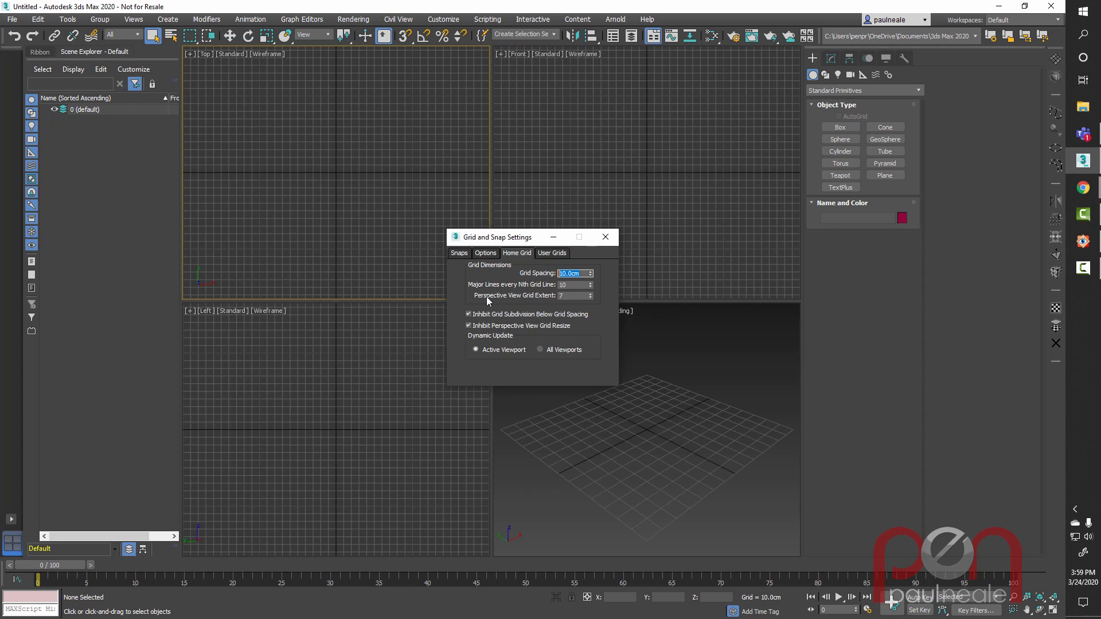
{"action": "key", "text": "Tab"}
{"action": "left_click", "coordinate": [460, 253]}
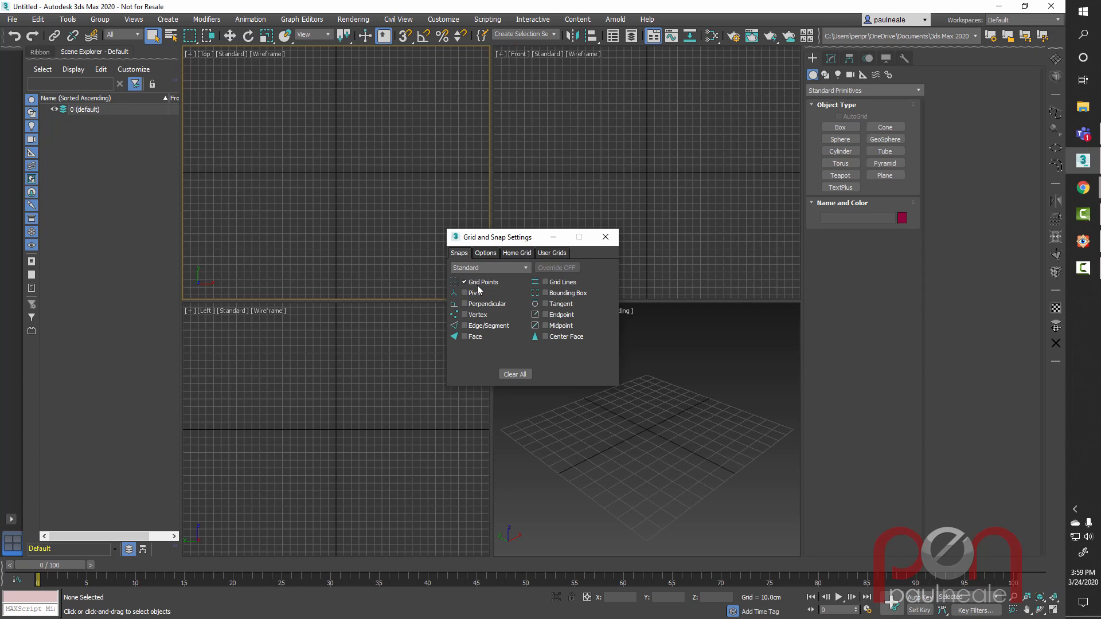
{"action": "left_click", "coordinate": [609, 241]}
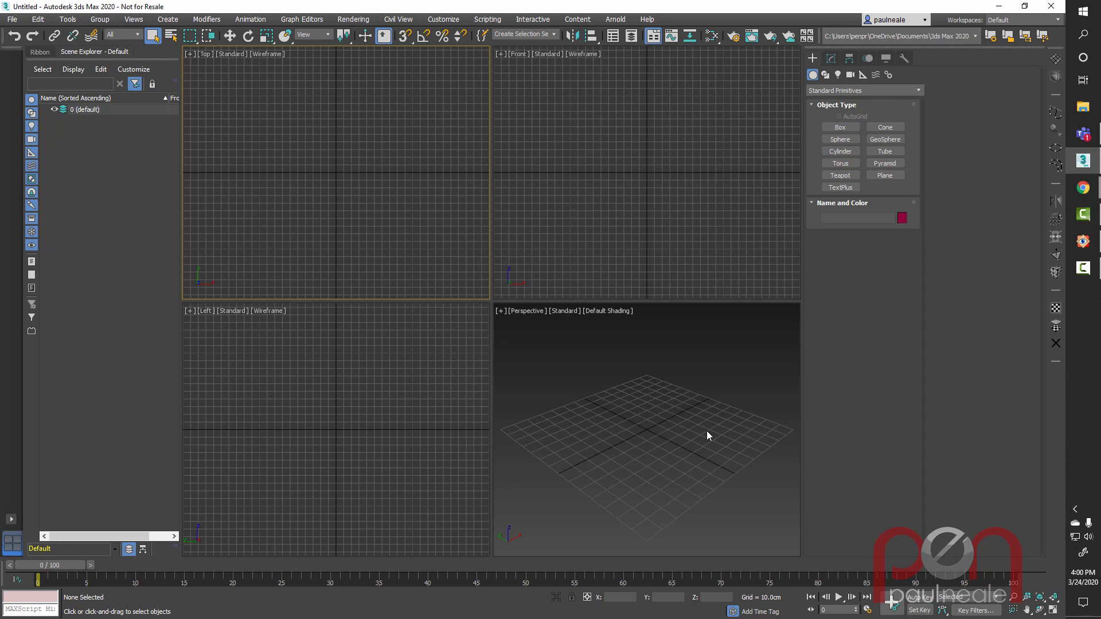
Step: Create a biped about 65 cm tall at the center of the grid in the Perspective view
{"action": "left_click", "coordinate": [888, 75]}
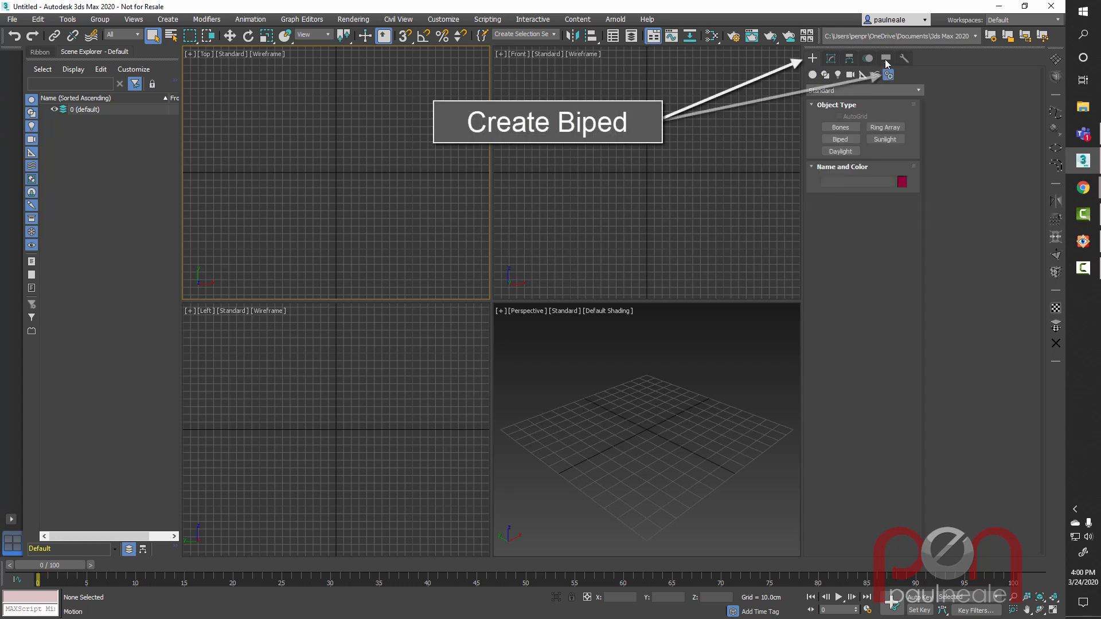
{"action": "left_click", "coordinate": [853, 144]}
{"action": "left_click_drag", "start_coordinate": [647, 432], "coordinate": [648, 336]}
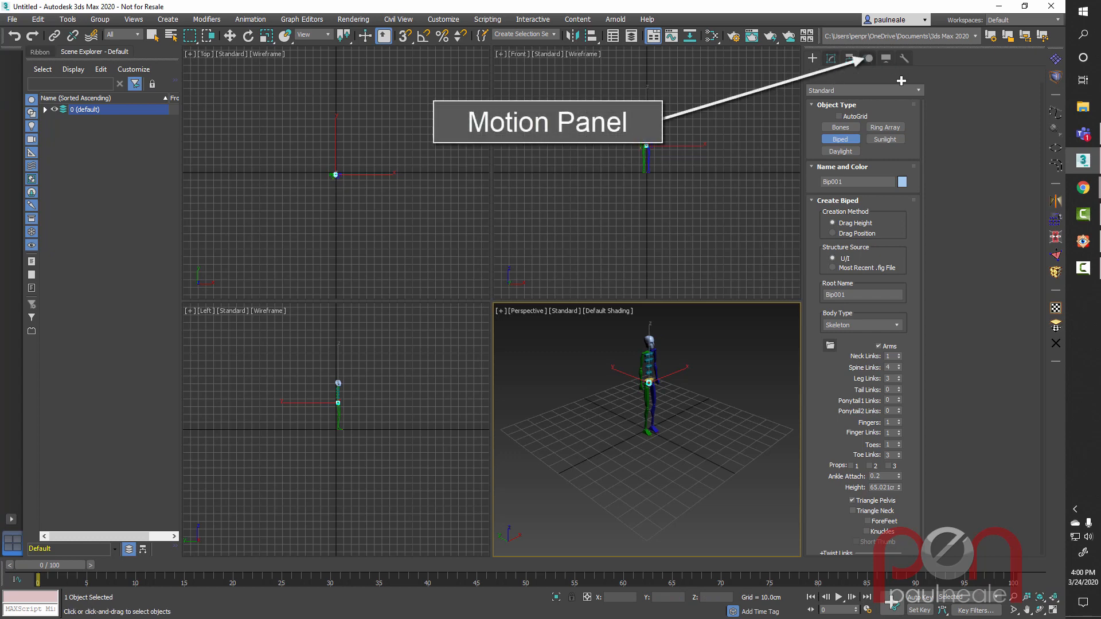
Step: Put the biped into Figure Mode and set its height to 170 cm
{"action": "left_click", "coordinate": [869, 58]}
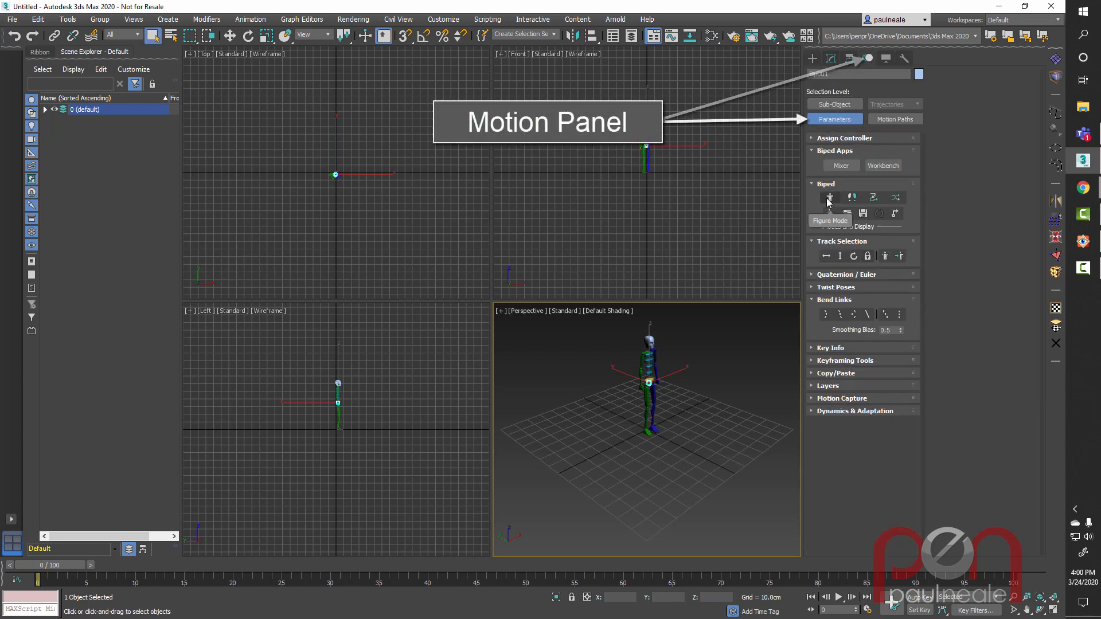
{"action": "left_click", "coordinate": [830, 198]}
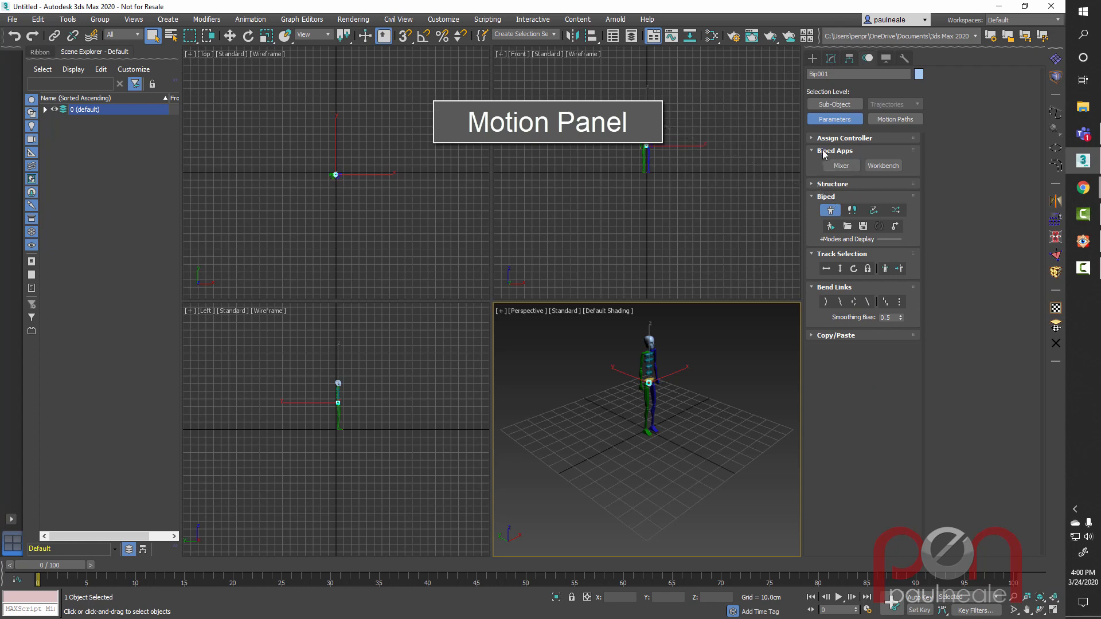
{"action": "left_click", "coordinate": [814, 183]}
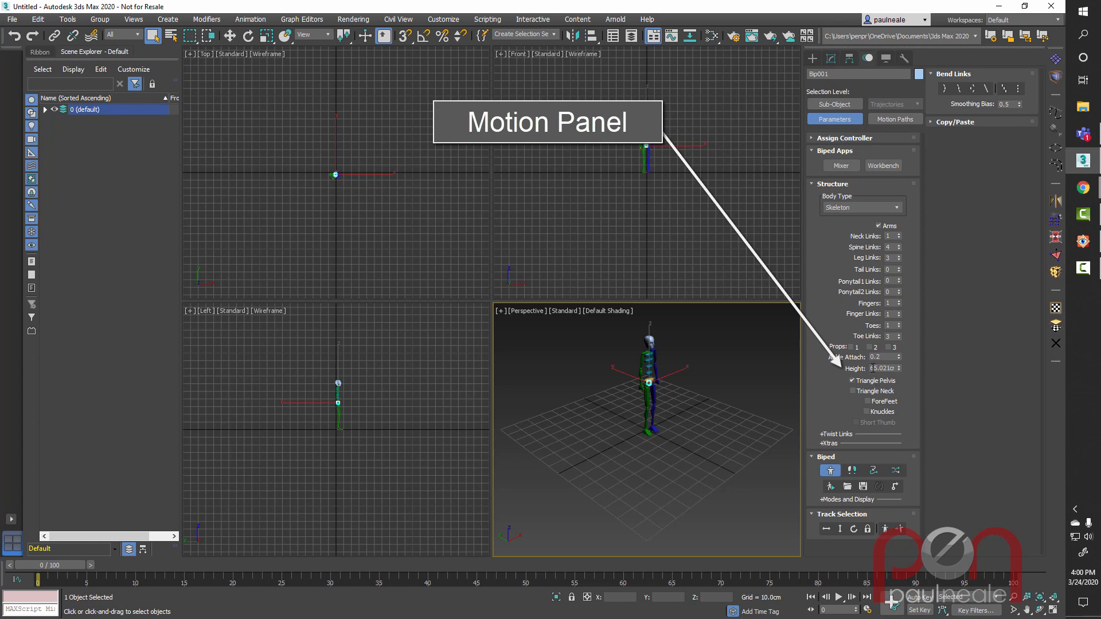
{"action": "left_click_drag", "start_coordinate": [873, 368], "coordinate": [912, 368]}
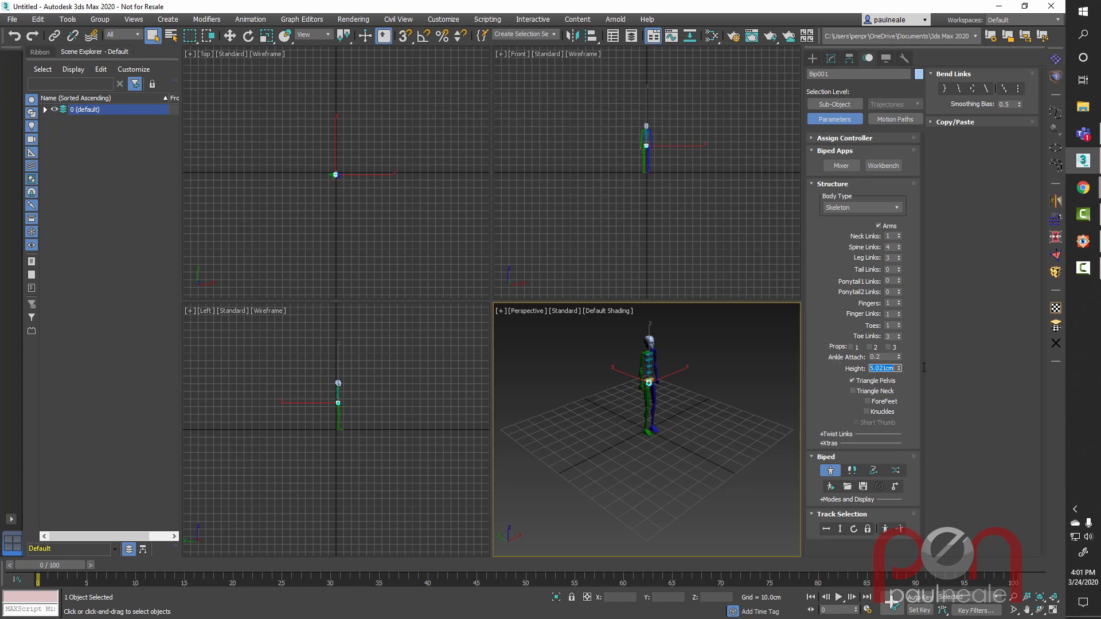
{"action": "type", "text": "170"}
{"action": "key", "text": "Return"}
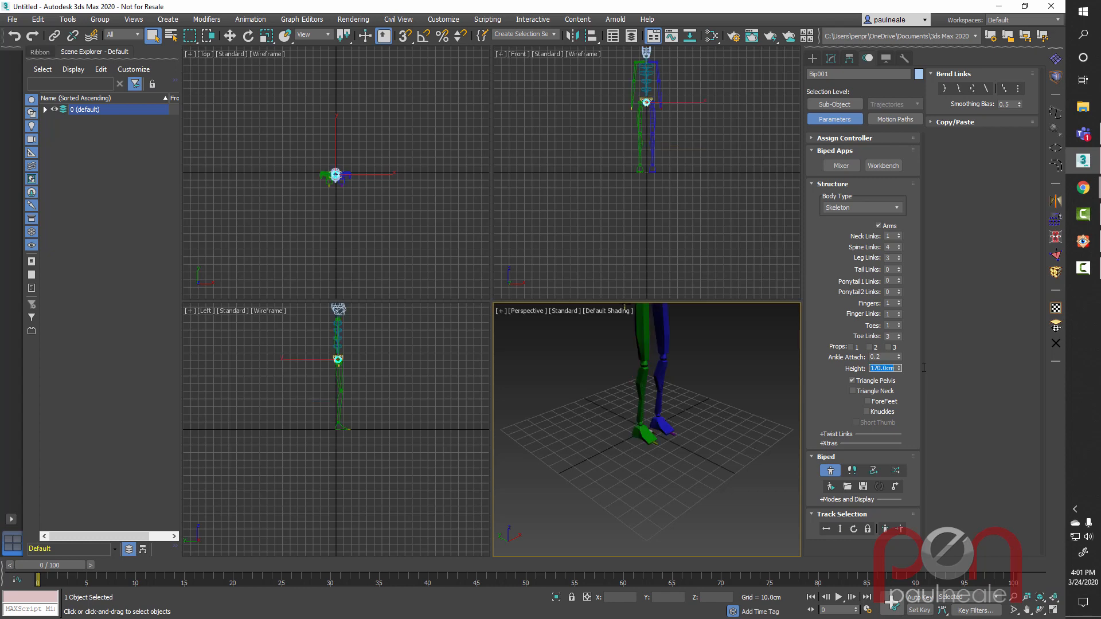
{"action": "scroll", "coordinate": [710, 440], "scroll_direction": "down", "scroll_amount": 5}
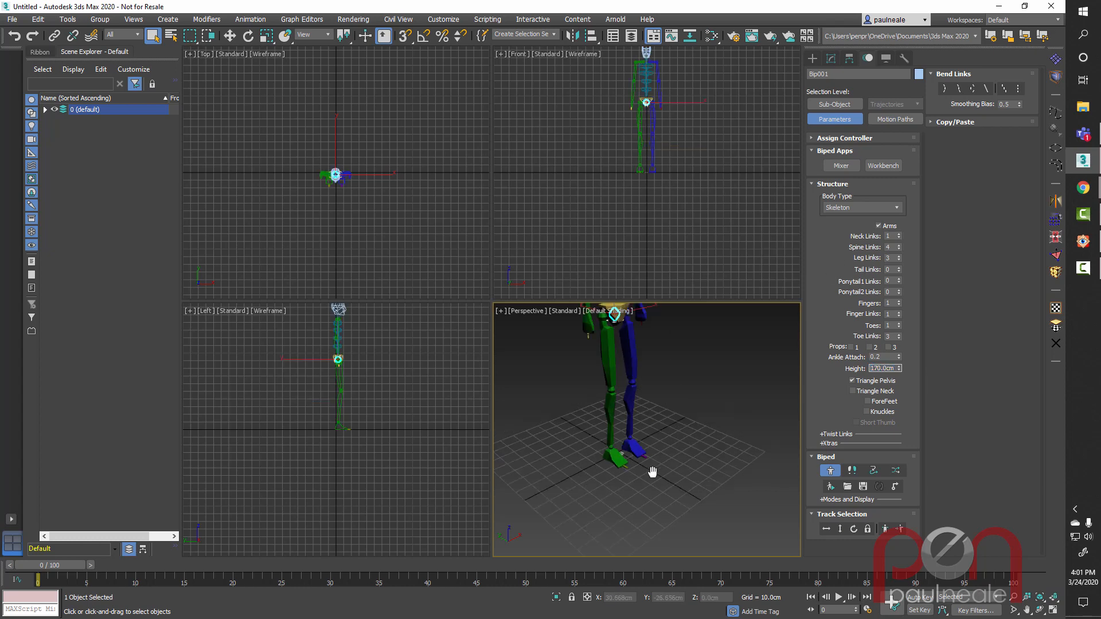
{"action": "middle_click_drag", "start_coordinate": [712, 444], "coordinate": [706, 458], "text": "alt"}
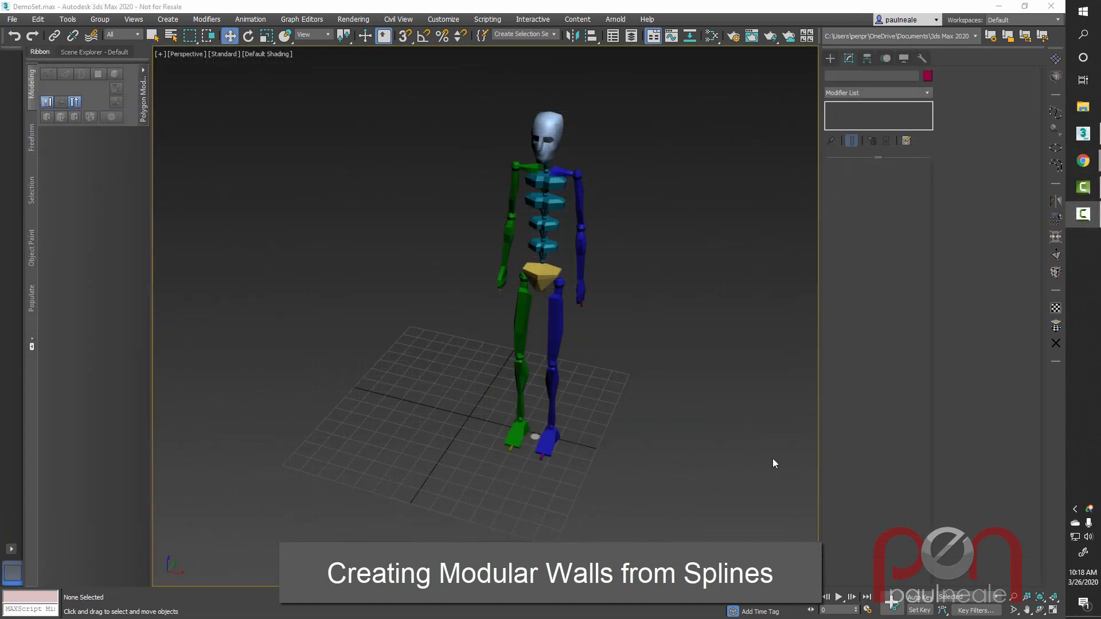
Step: Enlarge the home grid by setting the perspective view grid extent to 115
{"action": "middle_click_drag", "start_coordinate": [478, 419], "coordinate": [524, 413], "text": "alt"}
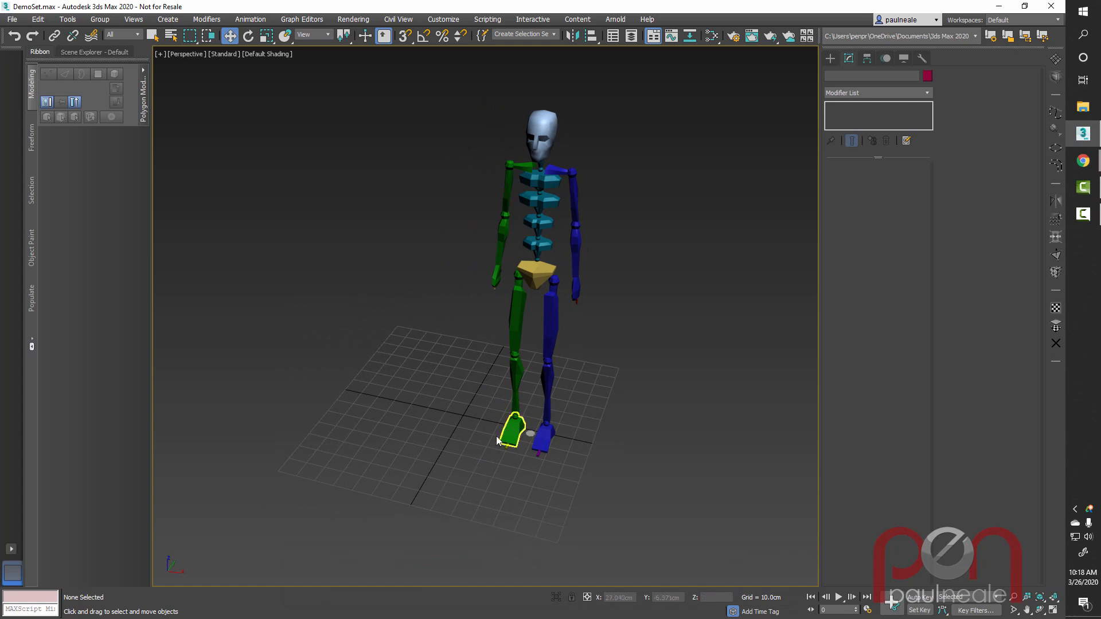
{"action": "right_click", "coordinate": [457, 418], "text": "shift"}
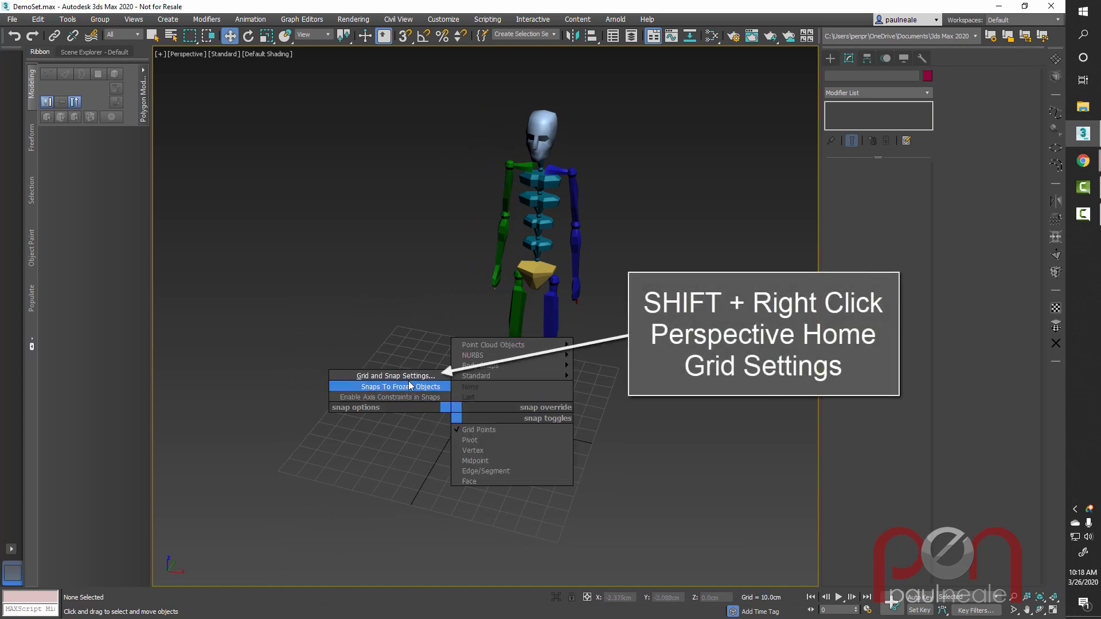
{"action": "left_click", "coordinate": [408, 376]}
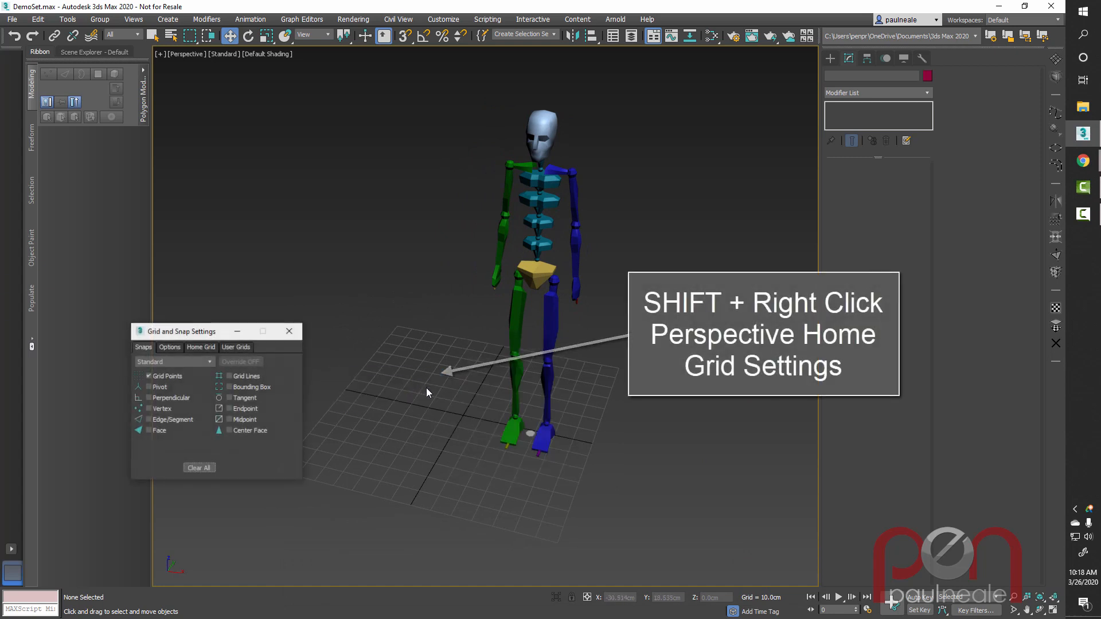
{"action": "left_click", "coordinate": [200, 348]}
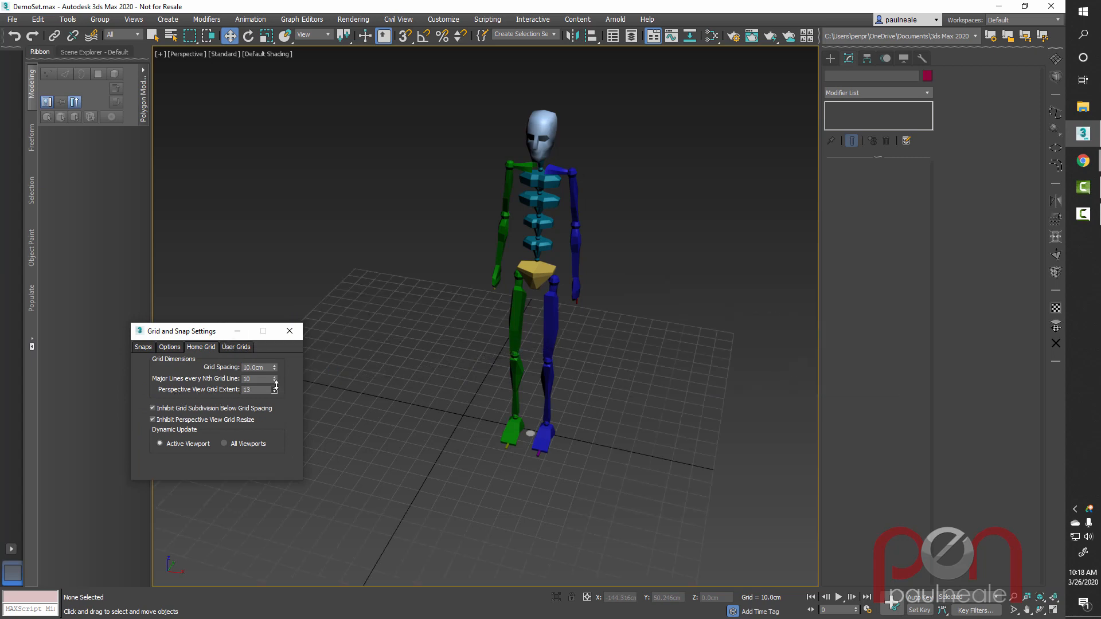
{"action": "left_click_drag", "start_coordinate": [275, 391], "coordinate": [296, 330]}
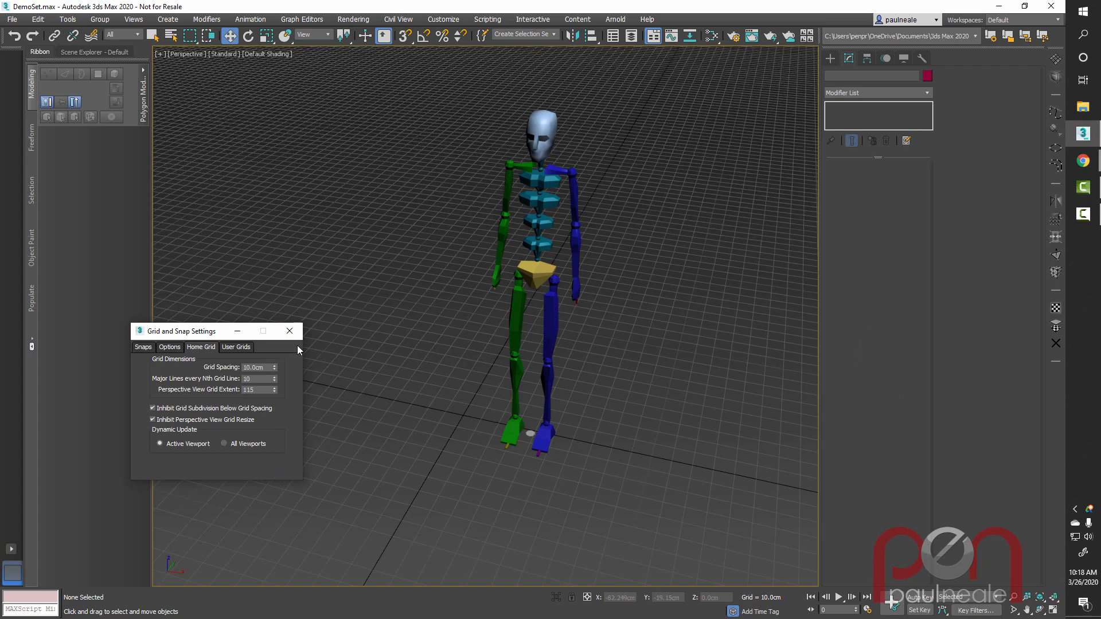
{"action": "left_click", "coordinate": [294, 331]}
Step: Turn on 3D snapping and check that Grid Points is the selected snap type
{"action": "middle_click_drag", "start_coordinate": [472, 417], "coordinate": [635, 365]}
{"action": "scroll", "coordinate": [638, 344], "scroll_direction": "down", "scroll_amount": 3}
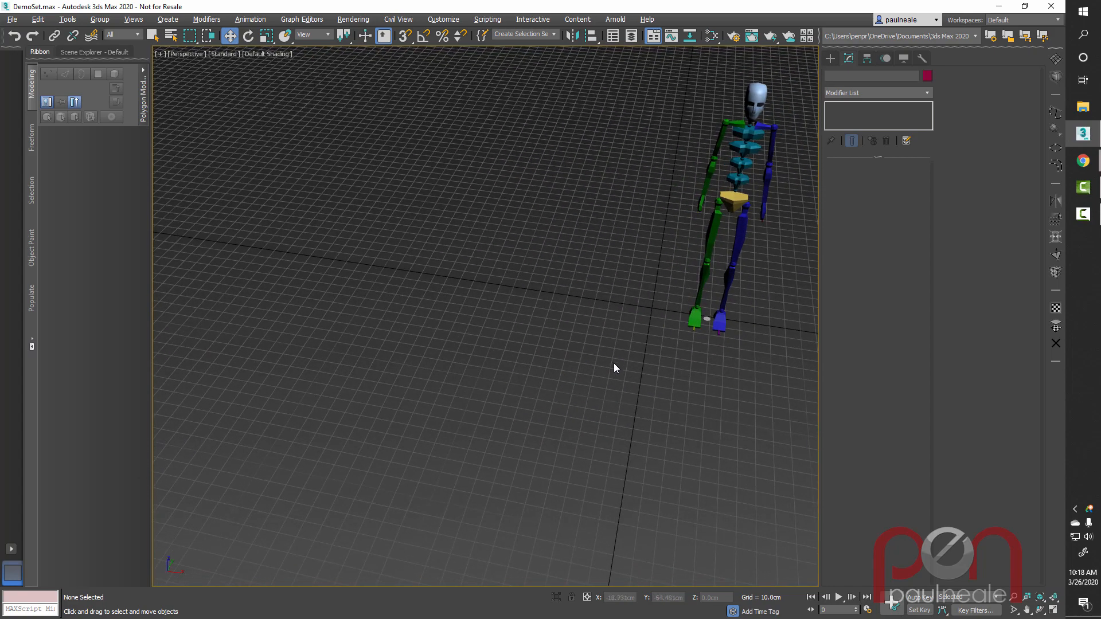
{"action": "key", "text": "s"}
{"action": "right_click", "coordinate": [397, 241], "text": "shift"}
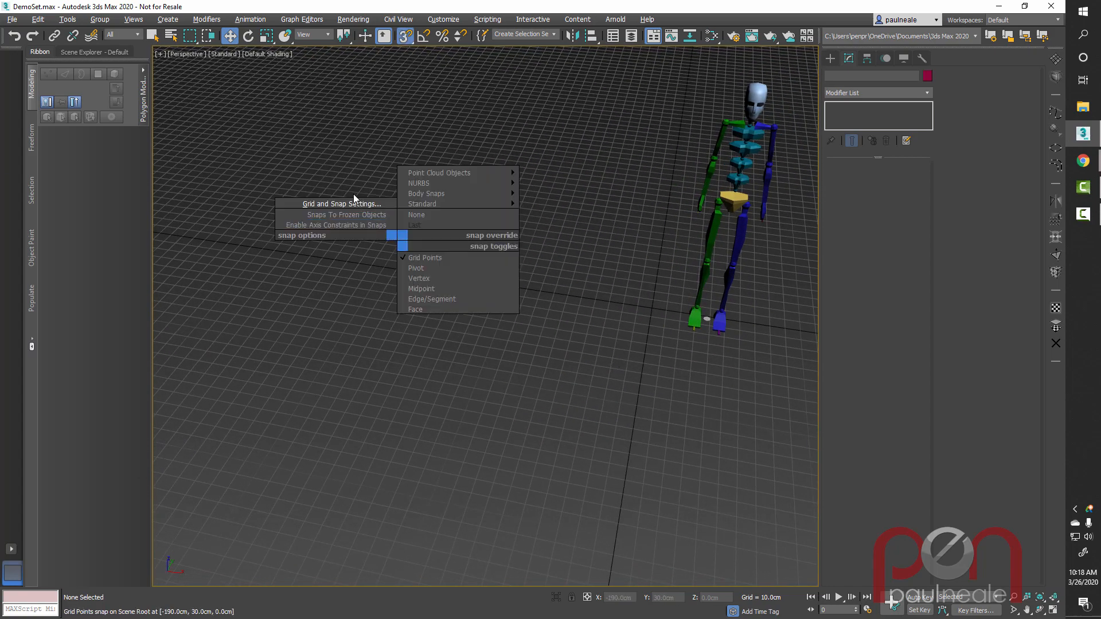
{"action": "left_click", "coordinate": [342, 203]}
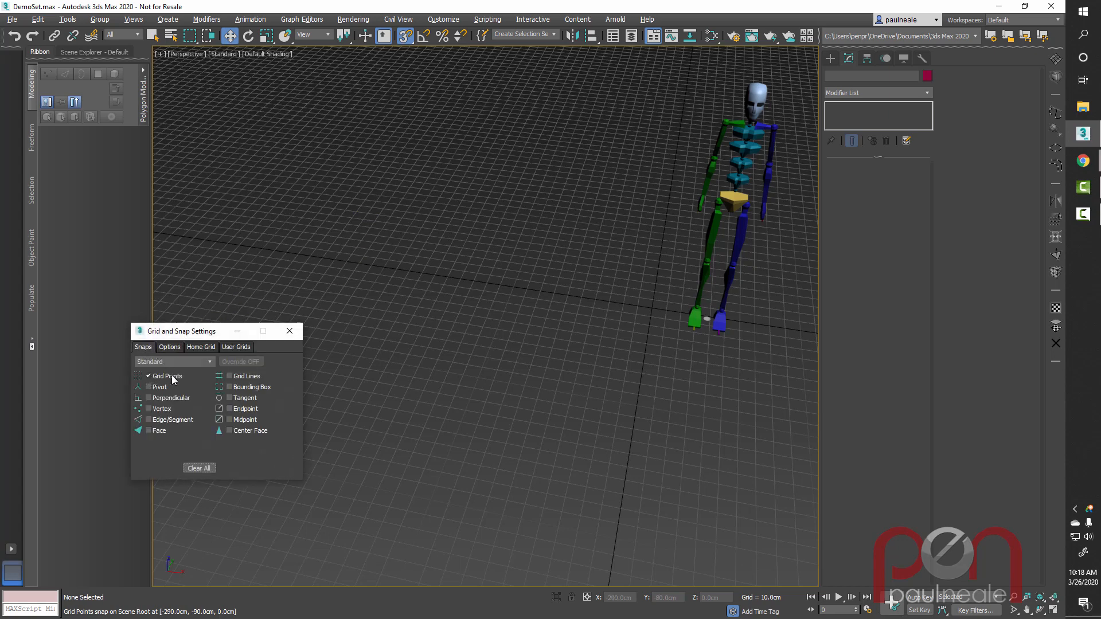
{"action": "left_click", "coordinate": [290, 331]}
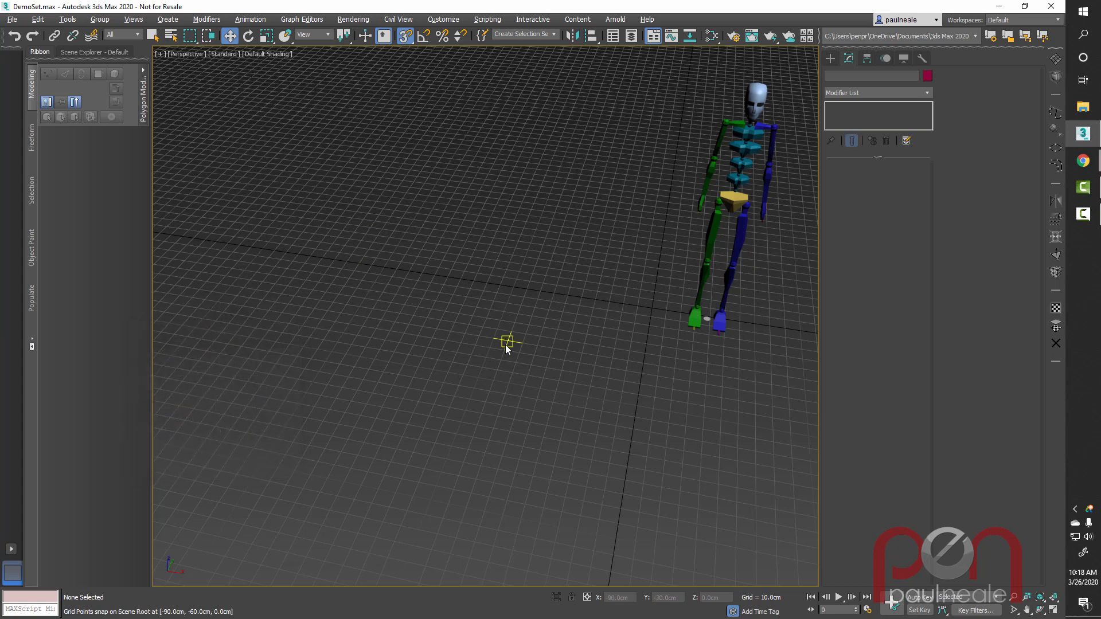
Step: Draw a straight 20 cm line snapped to the grid at Y -40 cm, from X -190 to -170 cm
{"action": "mouse_move", "coordinate": [506, 344]}
{"action": "middle_mouse_down"}
{"action": "mouse_move", "coordinate": [550, 373]}
{"action": "mouse_move", "coordinate": [541, 389]}
{"action": "middle_mouse_up"}
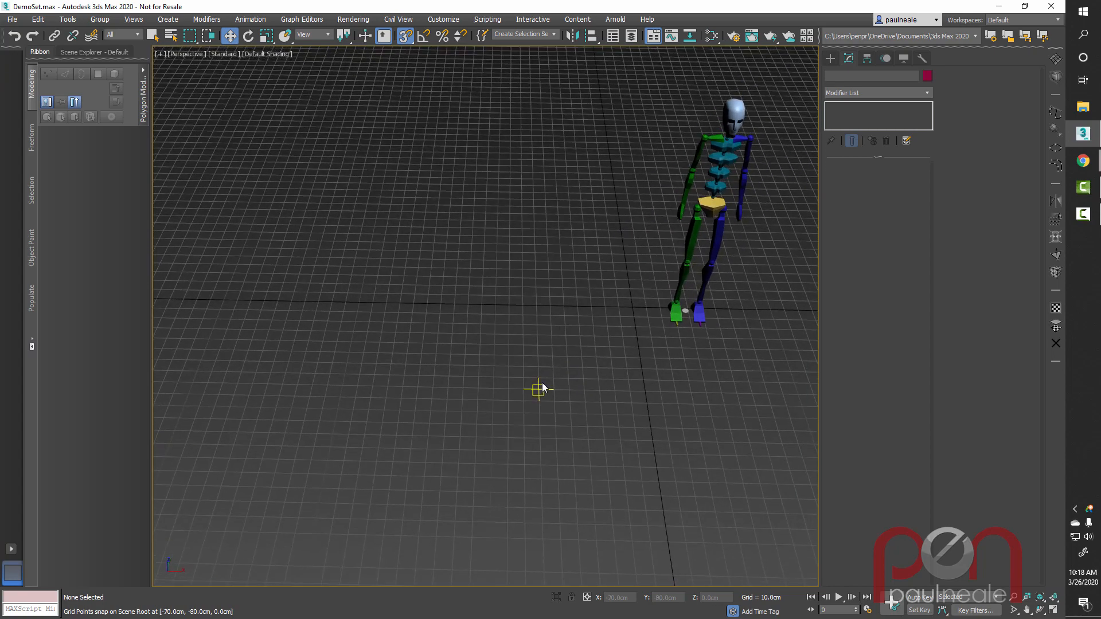
{"action": "right_click", "coordinate": [483, 343]}
{"action": "left_click", "coordinate": [508, 291]}
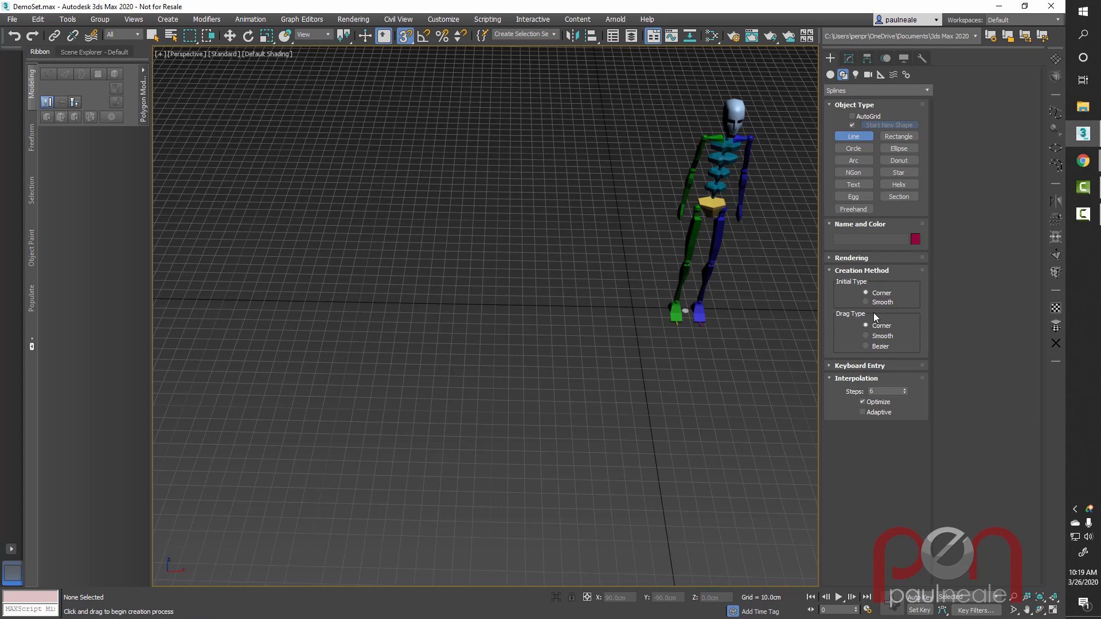
{"action": "scroll", "coordinate": [440, 322], "scroll_direction": "up", "scroll_amount": 4}
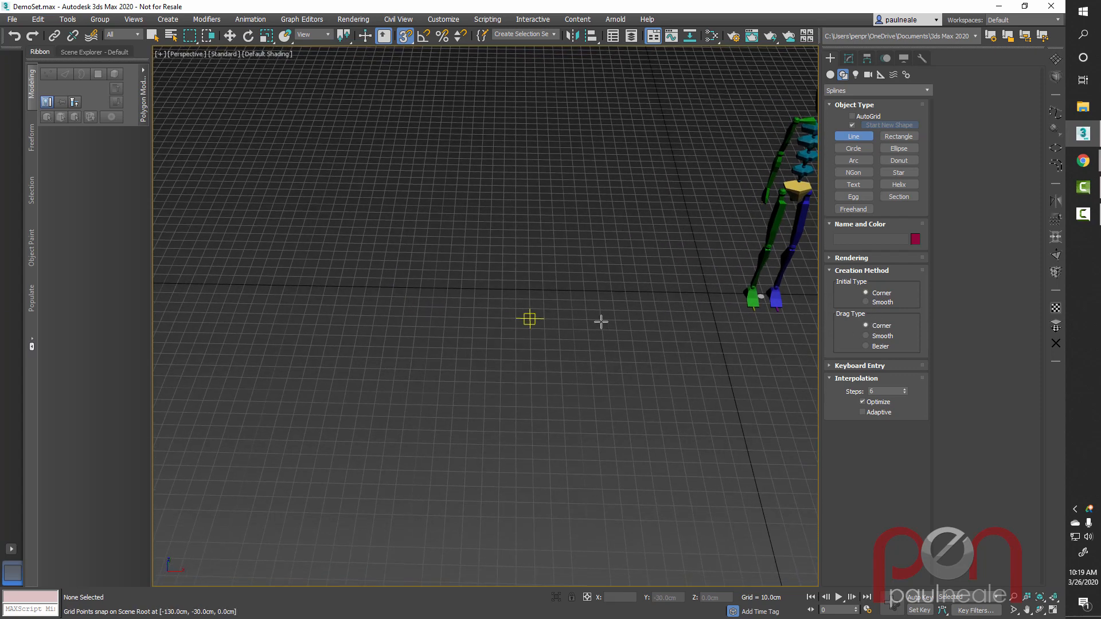
{"action": "middle_click_drag", "start_coordinate": [642, 329], "coordinate": [413, 352]}
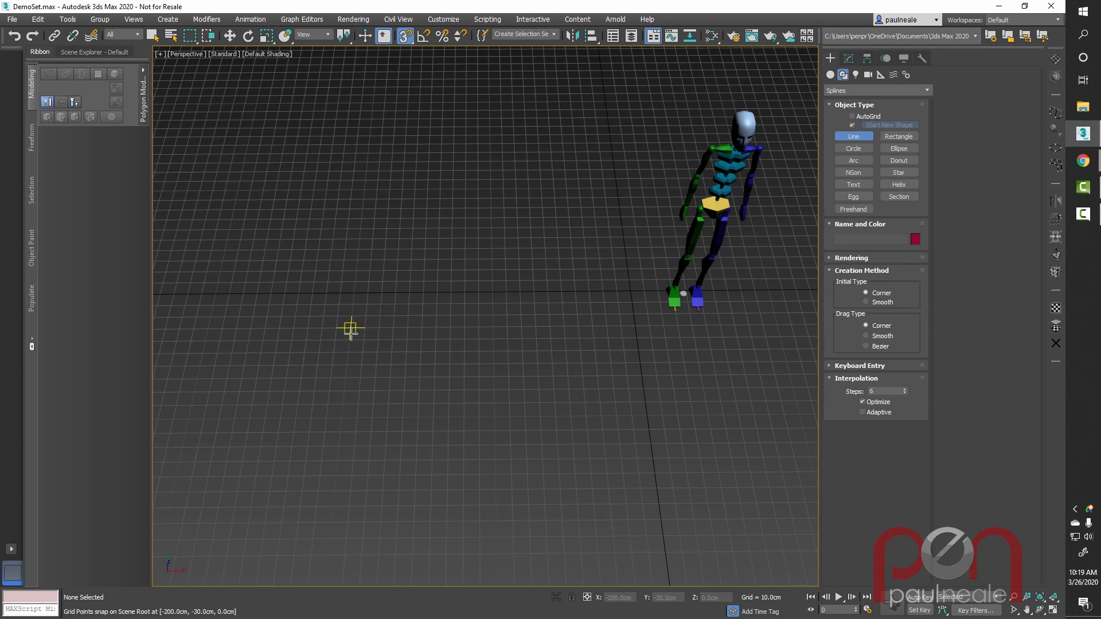
{"action": "left_click", "coordinate": [364, 340]}
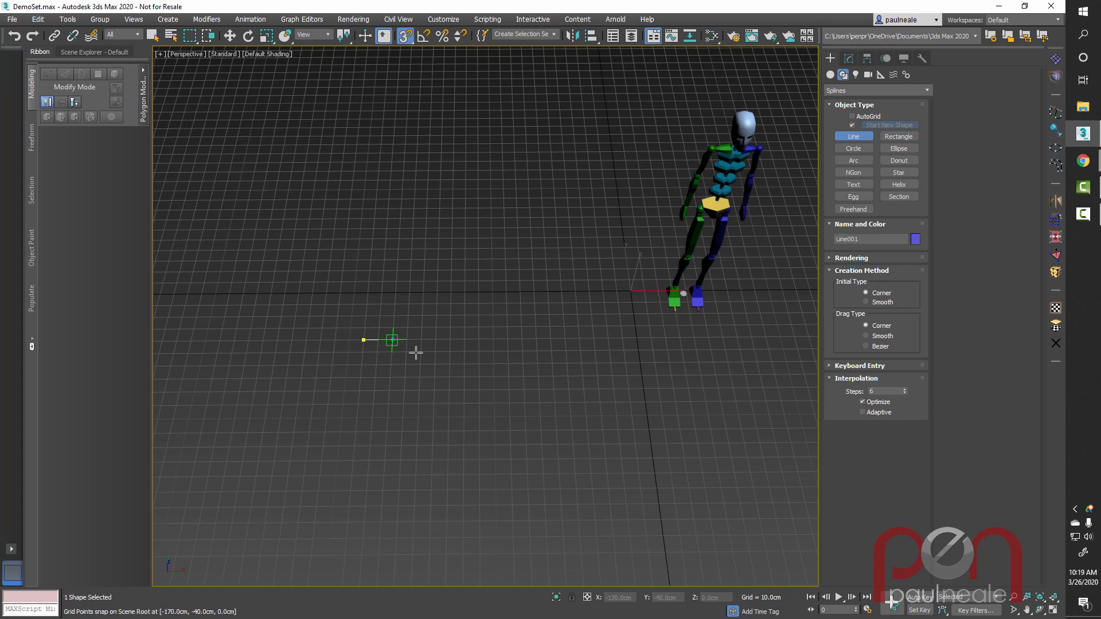
{"action": "right_click", "coordinate": [436, 370]}
Step: Draw a separate 80 cm line from the first line's end at X -170 cm to X -90 cm
{"action": "scroll", "coordinate": [423, 371], "scroll_direction": "up", "scroll_amount": 5}
{"action": "middle_click_drag", "start_coordinate": [442, 342], "coordinate": [426, 355]}
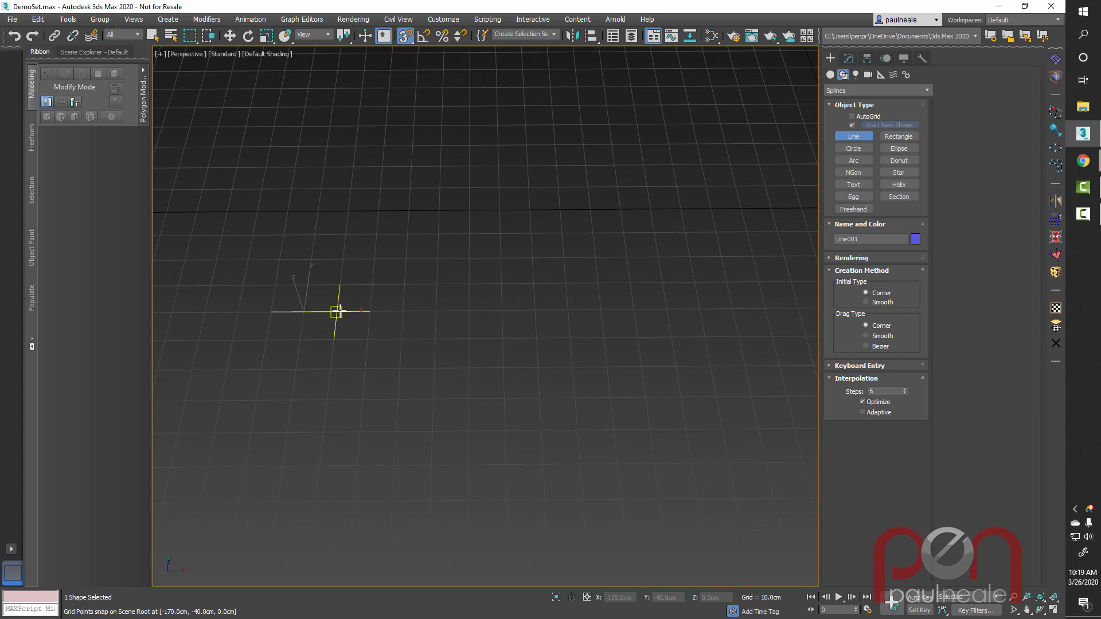
{"action": "left_click", "coordinate": [337, 312]}
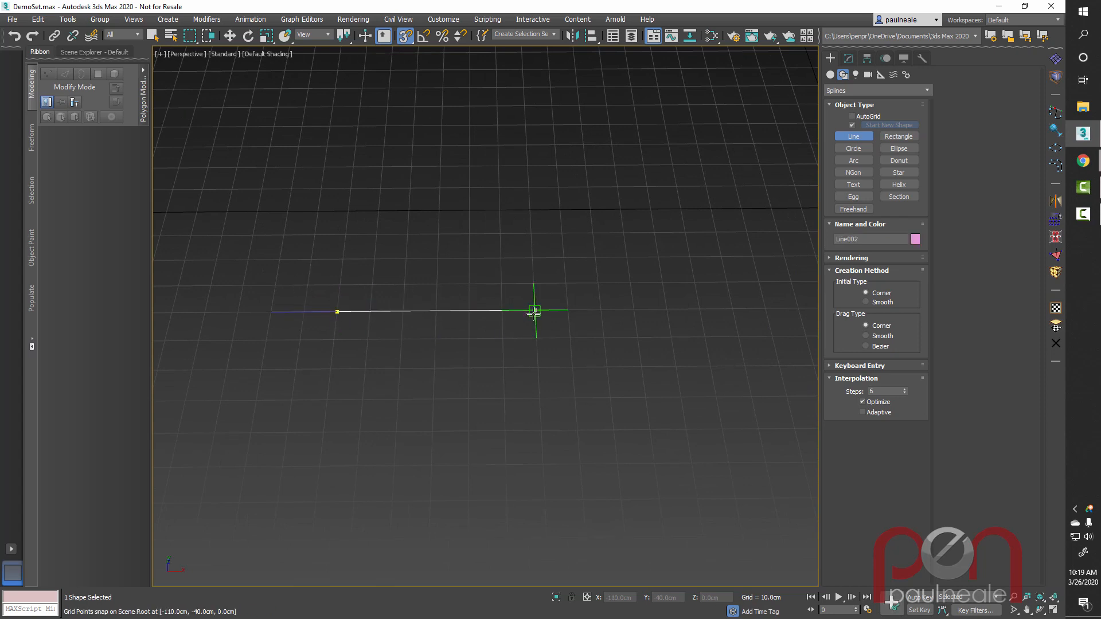
{"action": "left_click", "coordinate": [613, 324]}
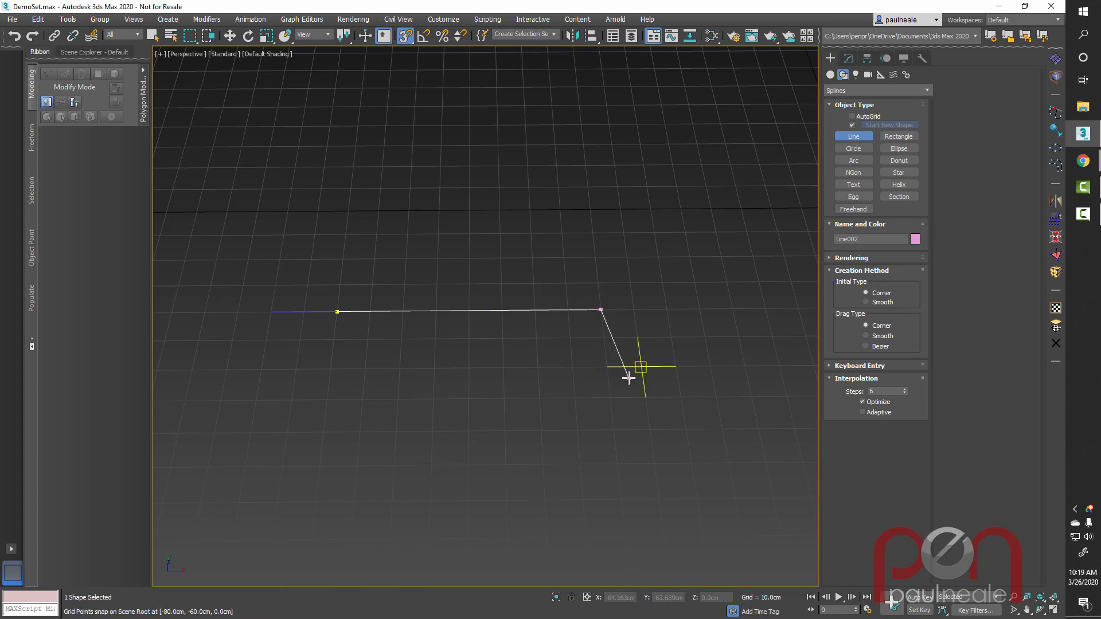
{"action": "right_click", "coordinate": [632, 384]}
{"action": "mouse_move", "coordinate": [394, 335]}
{"action": "middle_mouse_down", "text": "alt"}
{"action": "mouse_move", "coordinate": [396, 325]}
{"action": "mouse_move", "coordinate": [400, 334]}
{"action": "middle_mouse_up", "text": "alt"}
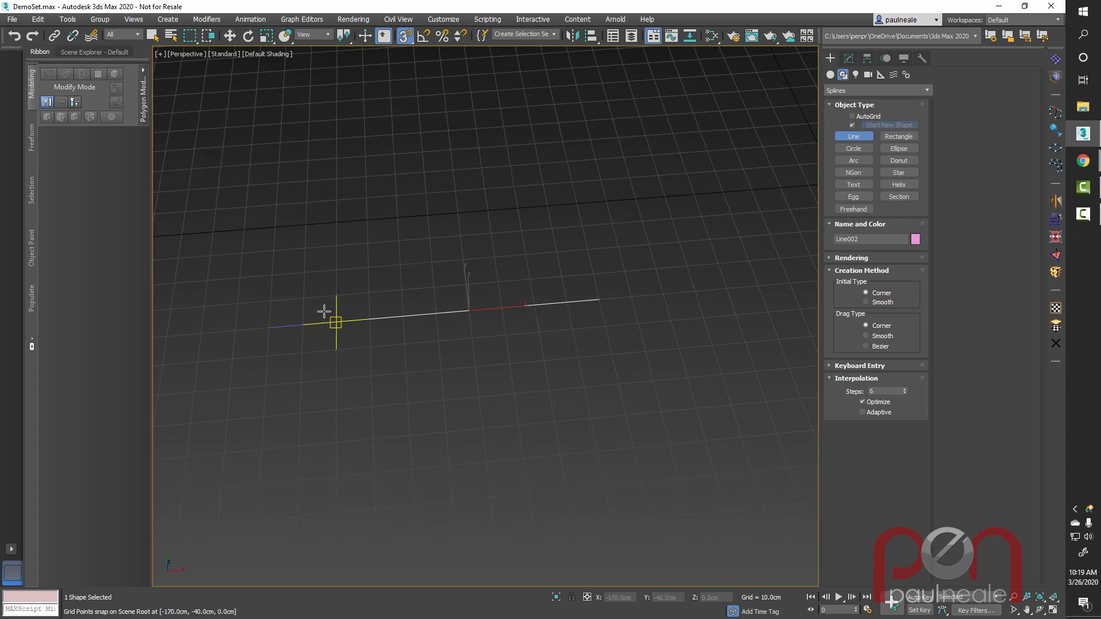
Step: Delete the separate 80 cm line
{"action": "key", "text": "w"}
{"action": "middle_click_drag", "start_coordinate": [480, 342], "coordinate": [480, 353]}
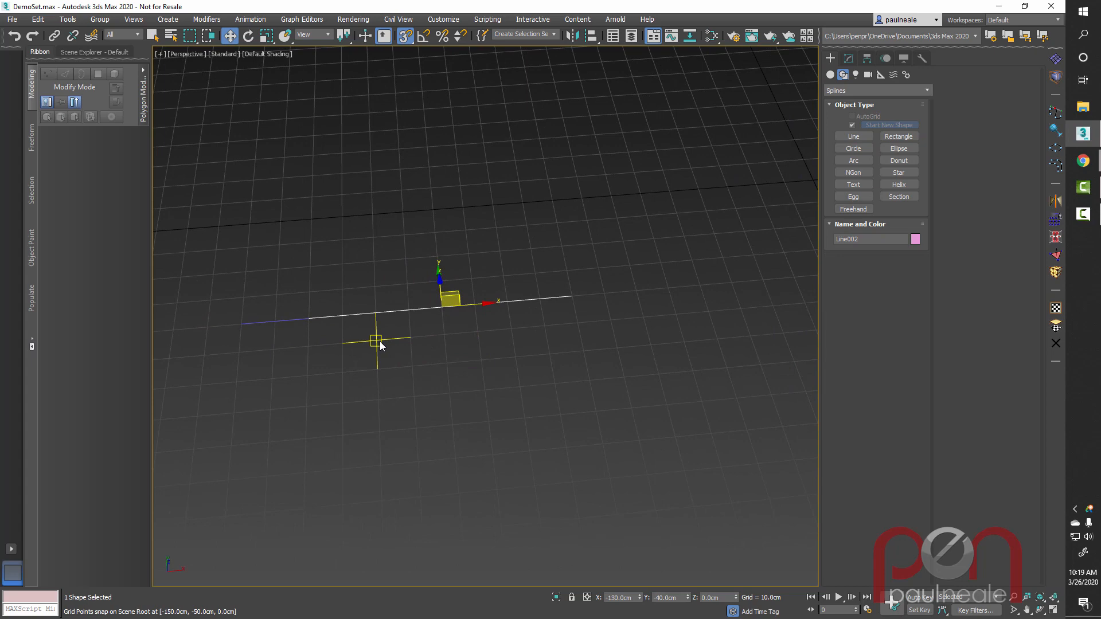
{"action": "key", "text": "Delete"}
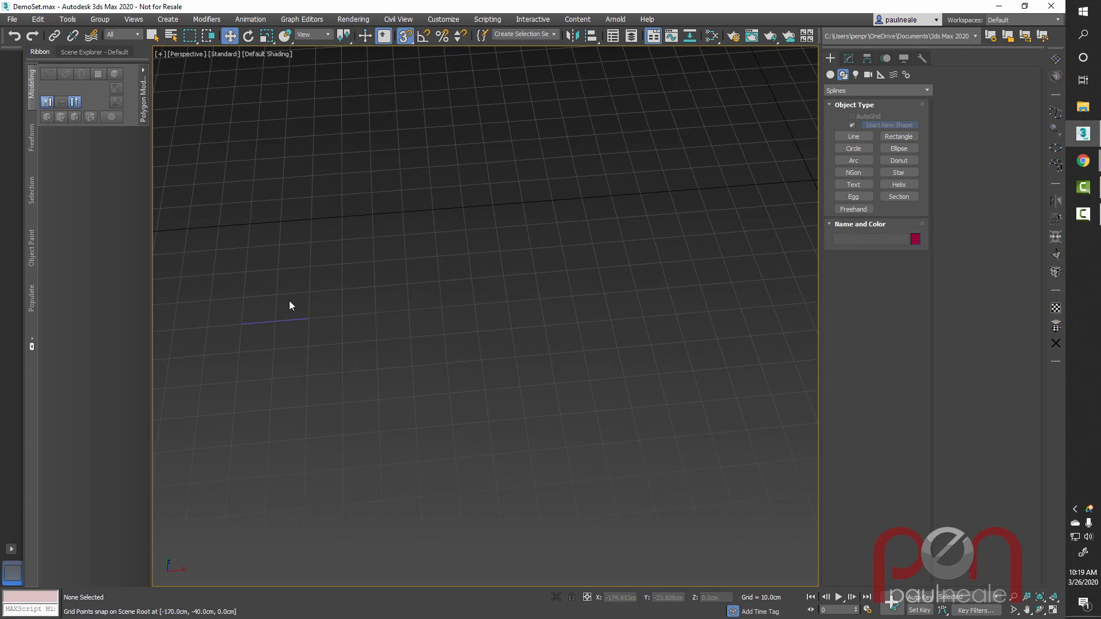
Step: Add an 80 cm segment inside the existing 20 cm line object with Create Line, from X -160 to -80 cm at Y -40 cm
{"action": "left_click_drag", "start_coordinate": [289, 301], "coordinate": [356, 369]}
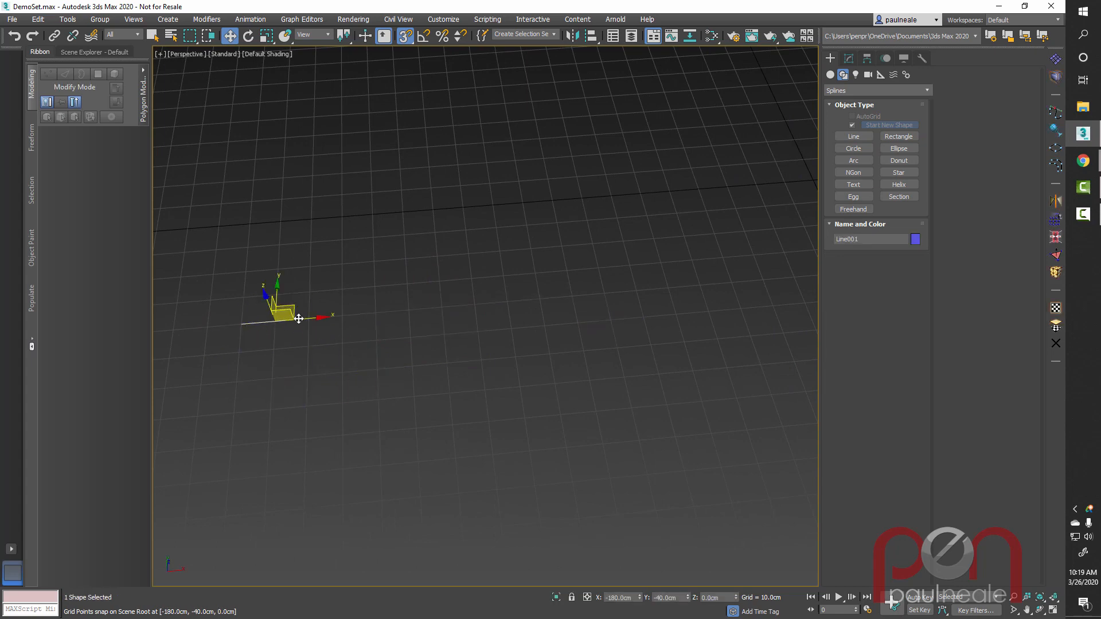
{"action": "left_click", "coordinate": [849, 59]}
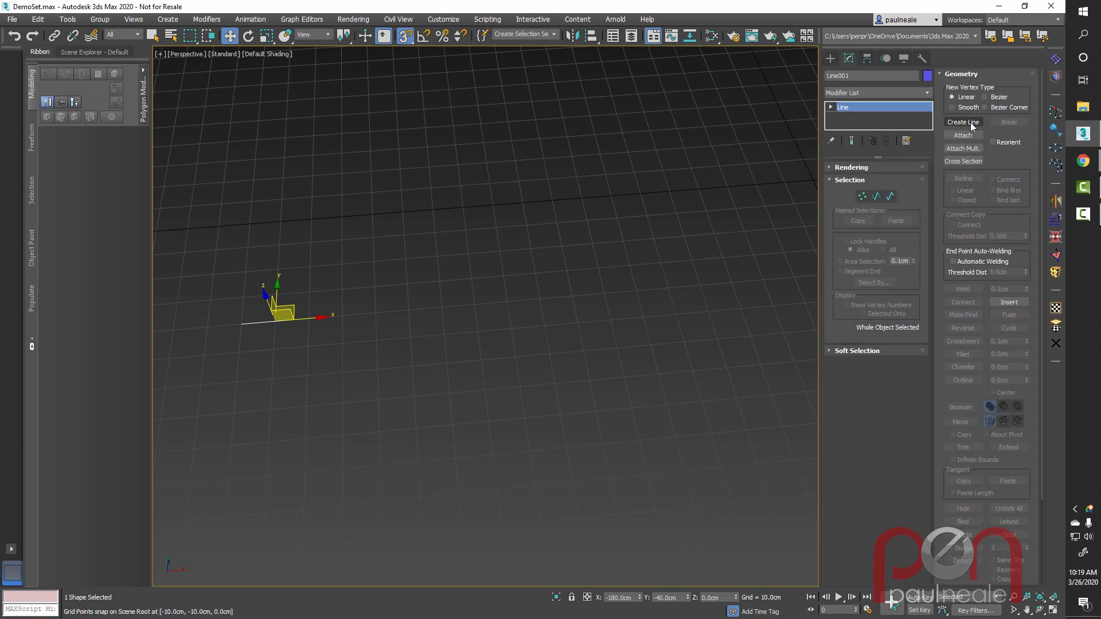
{"action": "left_click", "coordinate": [969, 122]}
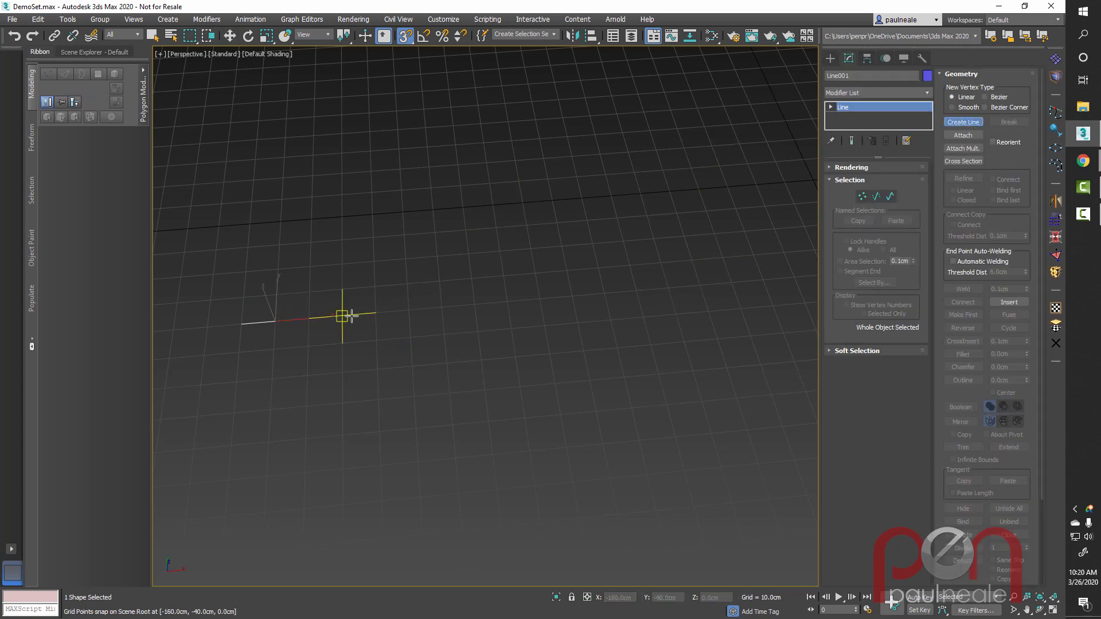
{"action": "left_click", "coordinate": [342, 315]}
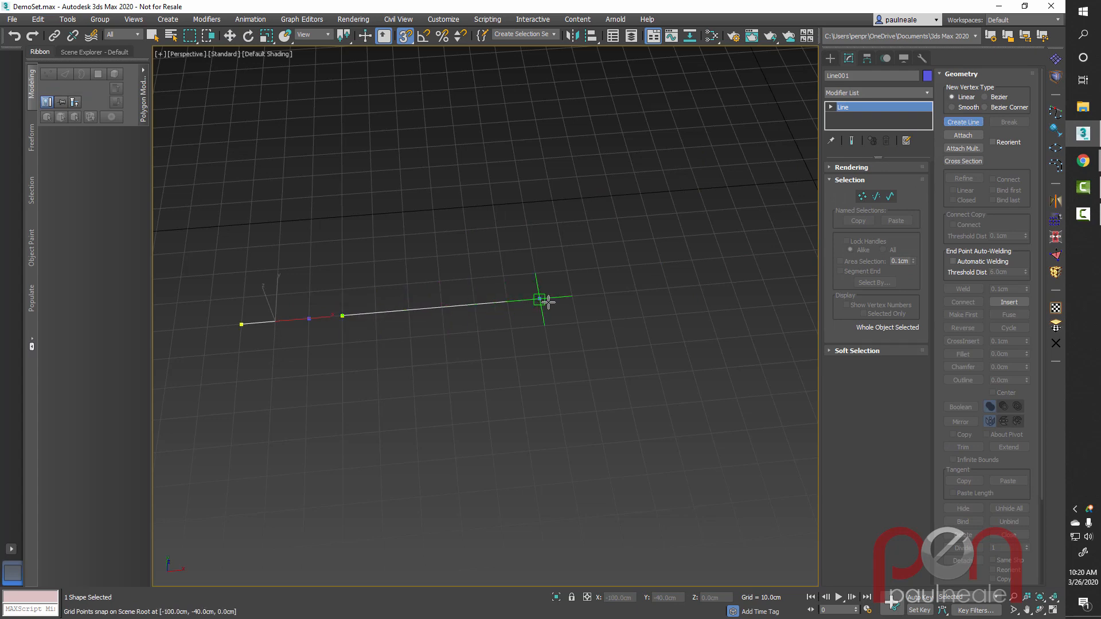
{"action": "left_click", "coordinate": [602, 295]}
{"action": "right_click", "coordinate": [691, 339]}
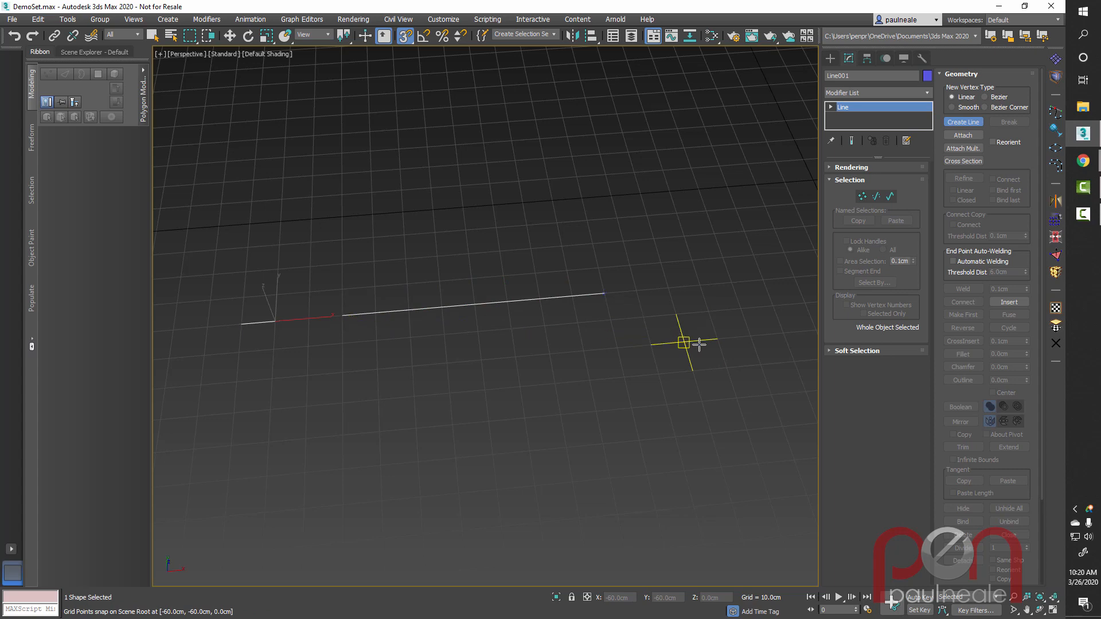
Step: Switch the line to Vertex level and examine the end points of its two segments and the gap between them
{"action": "middle_click_drag", "start_coordinate": [688, 339], "coordinate": [589, 328], "text": "alt"}
{"action": "key", "text": "w"}
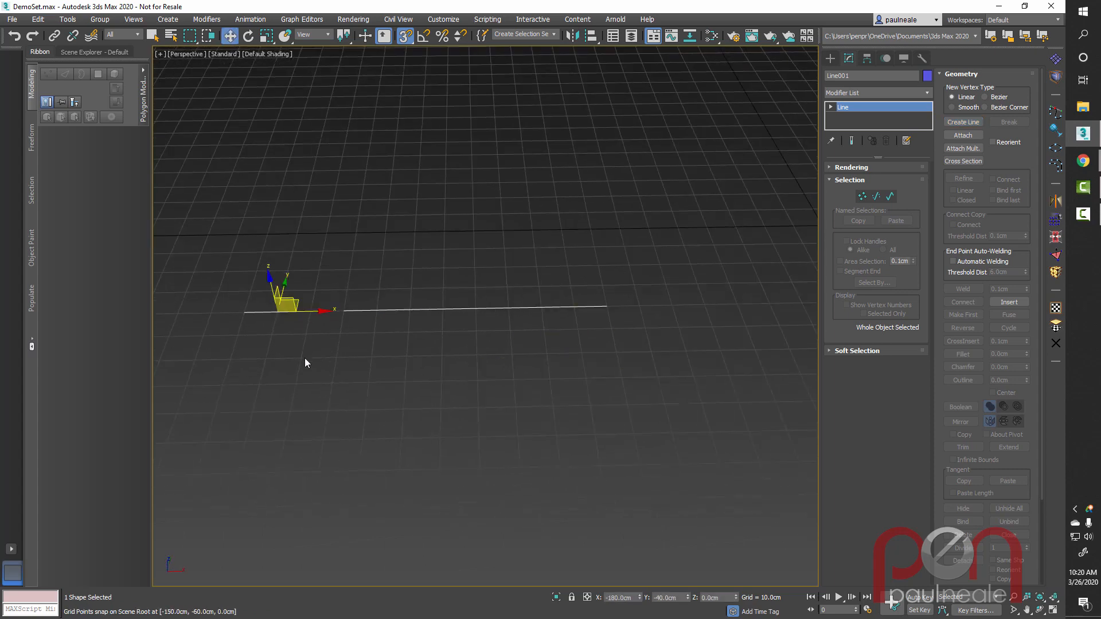
{"action": "scroll", "coordinate": [388, 336], "scroll_direction": "up", "scroll_amount": 4}
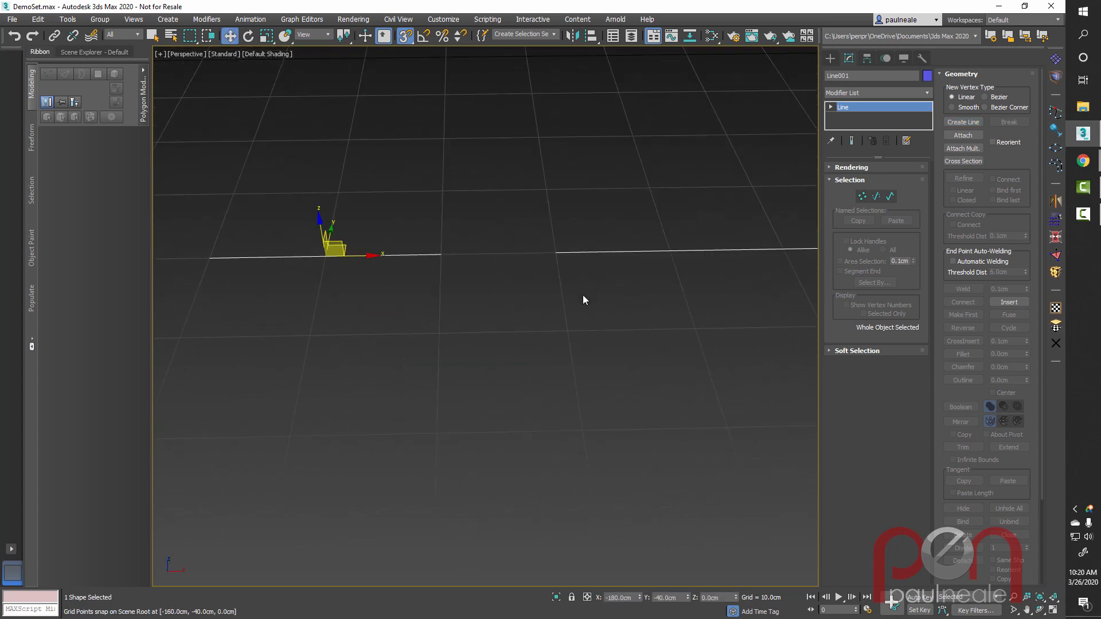
{"action": "middle_click_drag", "start_coordinate": [583, 300], "coordinate": [514, 292]}
{"action": "key", "text": "1"}
{"action": "scroll", "coordinate": [595, 327], "scroll_direction": "down", "scroll_amount": 2}
{"action": "middle_click_drag", "start_coordinate": [591, 325], "coordinate": [517, 321]}
{"action": "middle_click_drag", "start_coordinate": [611, 343], "coordinate": [505, 337]}
{"action": "scroll", "coordinate": [531, 342], "scroll_direction": "down", "scroll_amount": 2}
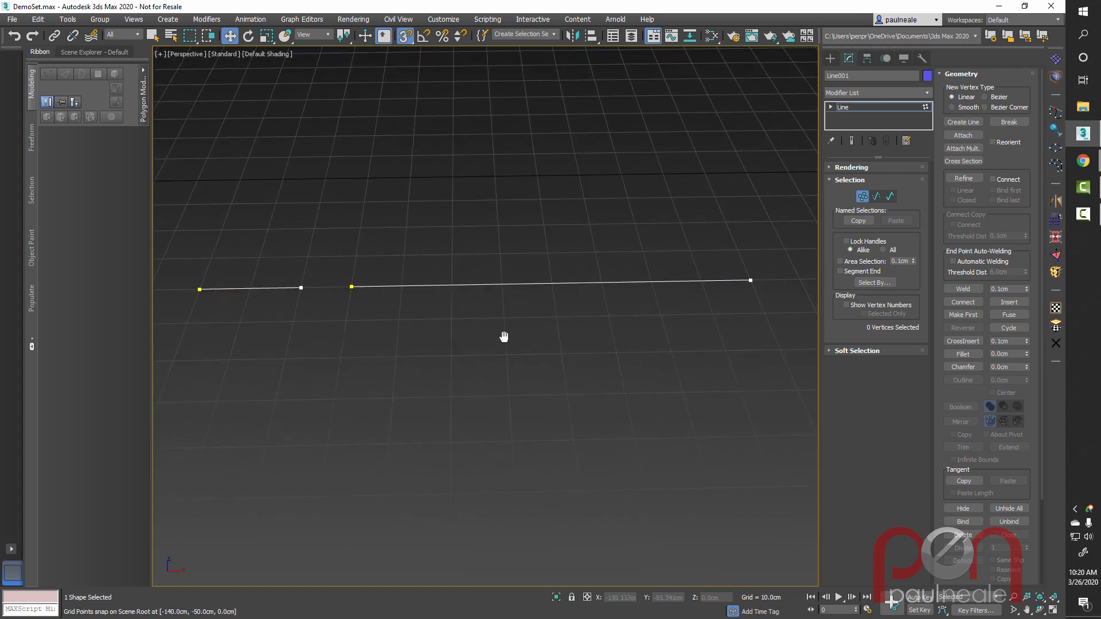
{"action": "left_click", "coordinate": [298, 290]}
{"action": "scroll", "coordinate": [533, 362], "scroll_direction": "down", "scroll_amount": 4}
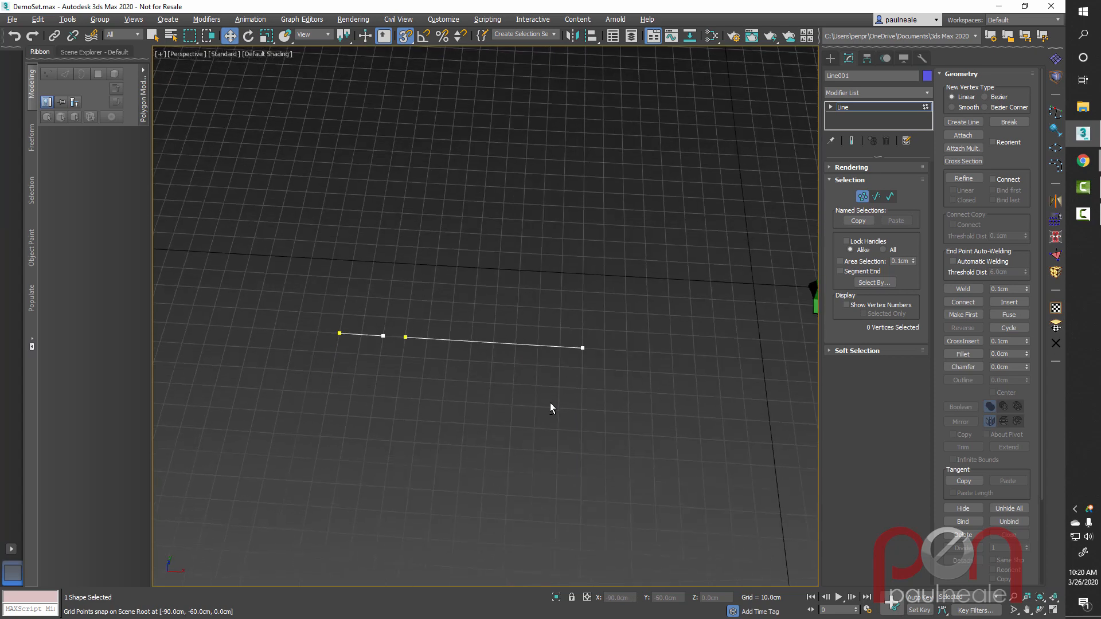
Step: Add an L-shaped spline to the same line object, through the grid points (-70, -40), (20, -40) and (20, 40) cm
{"action": "middle_click_drag", "start_coordinate": [549, 403], "coordinate": [432, 393]}
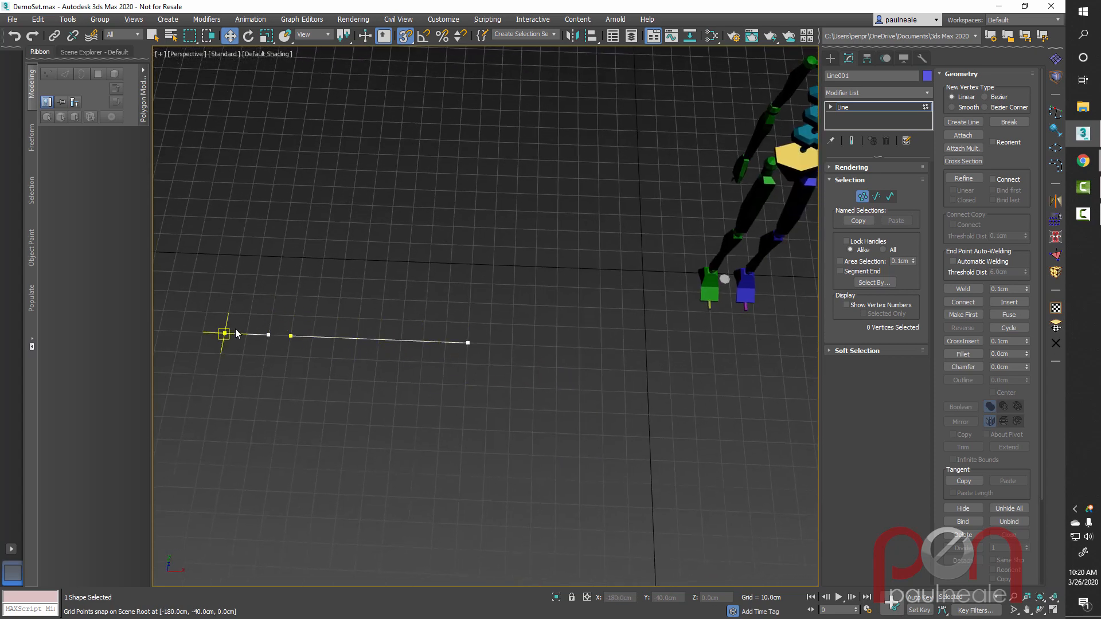
{"action": "scroll", "coordinate": [572, 368], "scroll_direction": "up", "scroll_amount": 3}
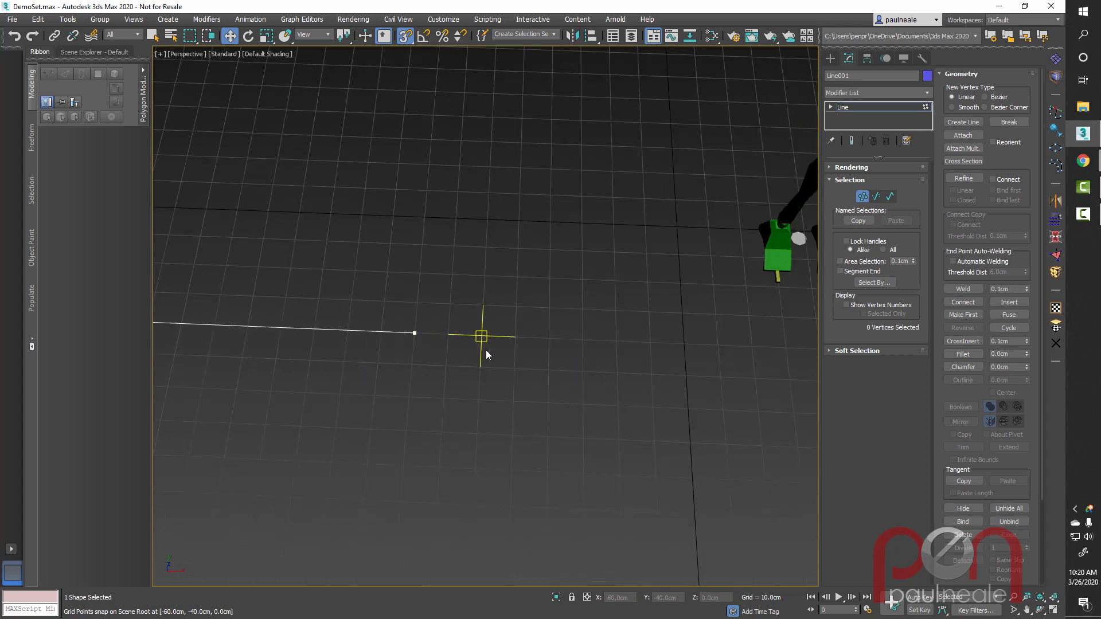
{"action": "left_click", "coordinate": [965, 122]}
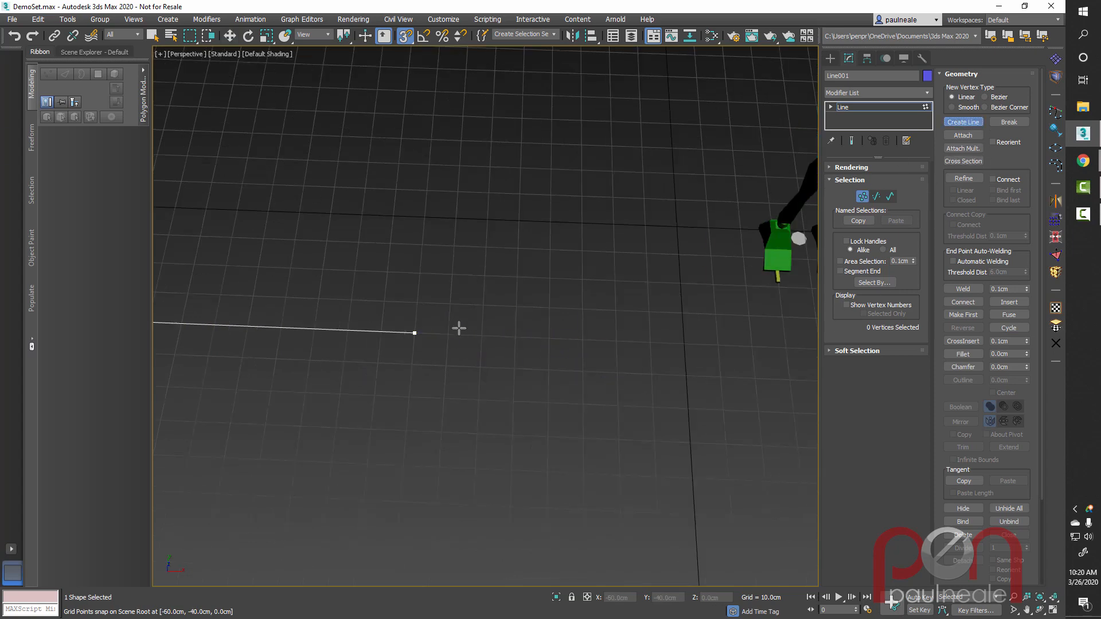
{"action": "left_click", "coordinate": [448, 334]}
{"action": "left_click", "coordinate": [753, 346]}
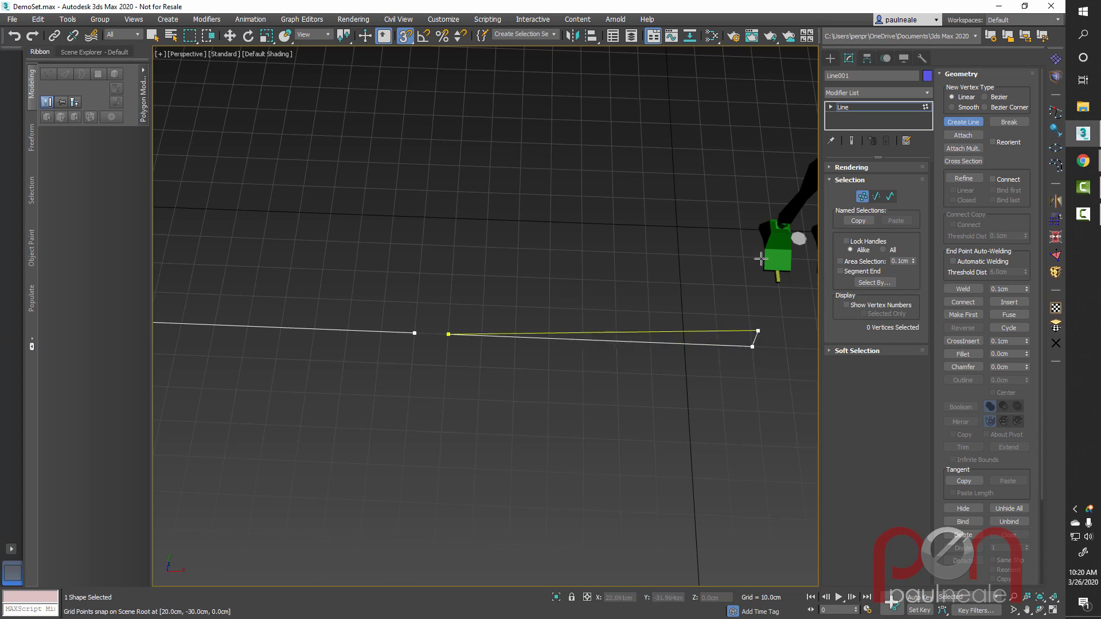
{"action": "left_click", "coordinate": [737, 108]}
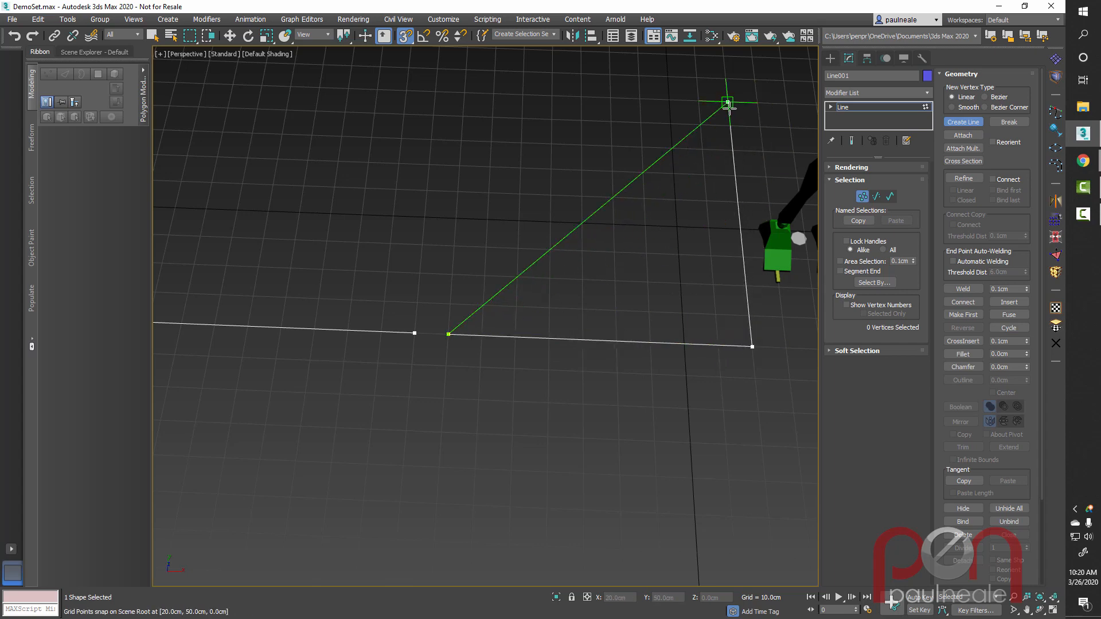
{"action": "left_click", "coordinate": [729, 120]}
{"action": "right_click", "coordinate": [731, 168]}
Step: Move the L-shaped spline's corner vertex and last vertex together to X 10 cm with grid snapping
{"action": "middle_click_drag", "start_coordinate": [648, 280], "coordinate": [518, 263]}
{"action": "scroll", "coordinate": [518, 263], "scroll_direction": "down", "scroll_amount": 6}
{"action": "scroll", "coordinate": [482, 247], "scroll_direction": "up", "scroll_amount": 8}
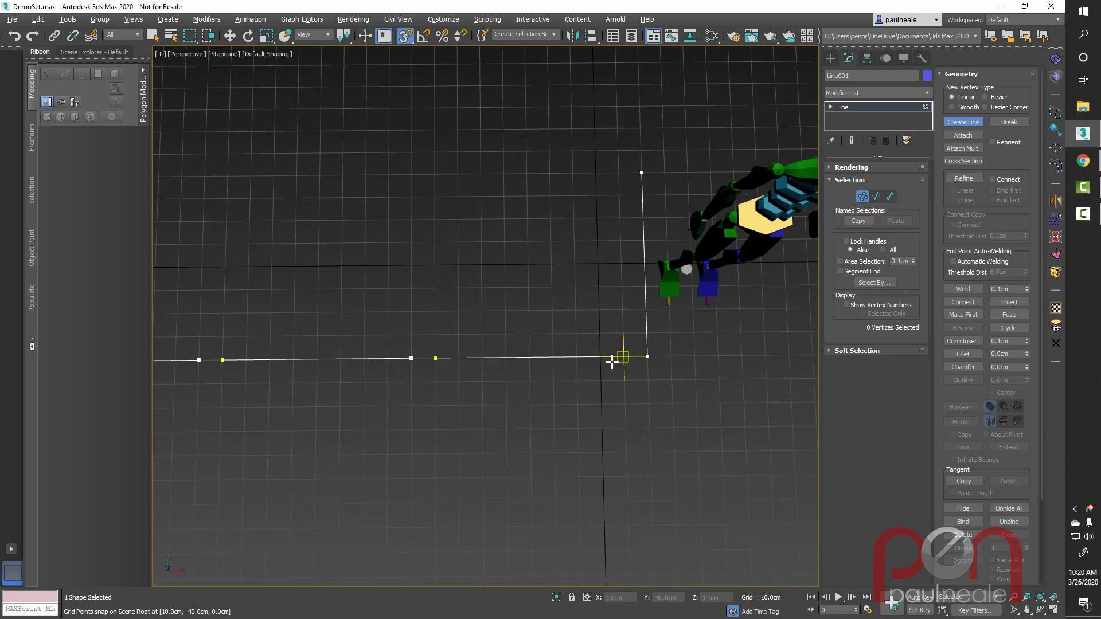
{"action": "key", "text": "w"}
{"action": "left_click_drag", "start_coordinate": [623, 139], "coordinate": [667, 411]}
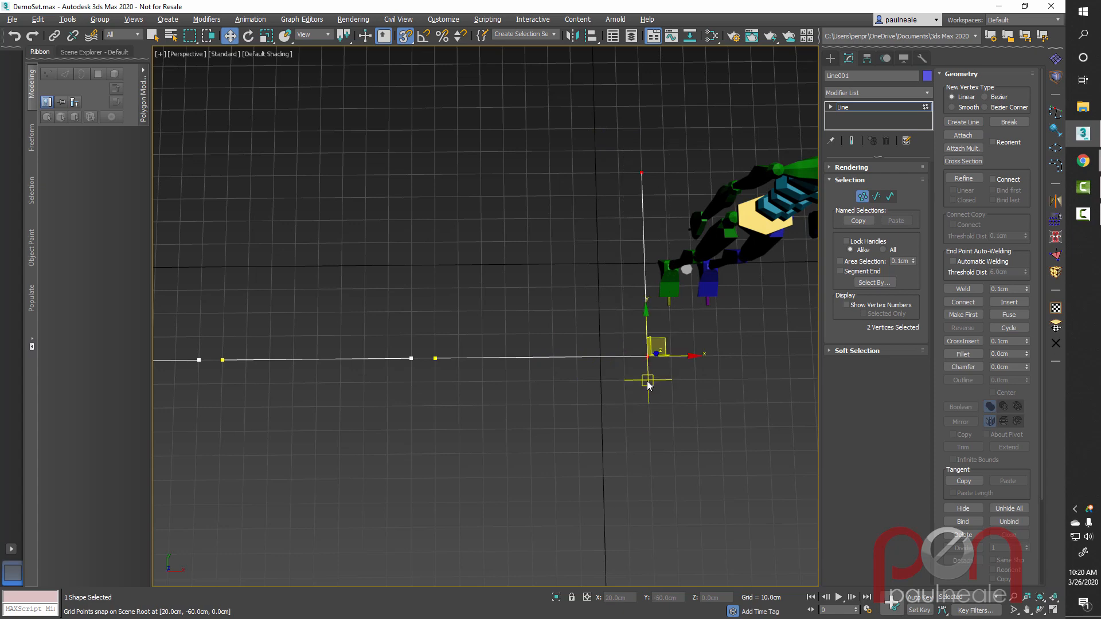
{"action": "left_click_drag", "start_coordinate": [648, 357], "coordinate": [633, 357]}
Step: Add a 160 cm straight spline to the same line object at X 10 cm, from Y 50 to 210 cm
{"action": "middle_click_drag", "start_coordinate": [669, 430], "coordinate": [427, 367], "text": "alt"}
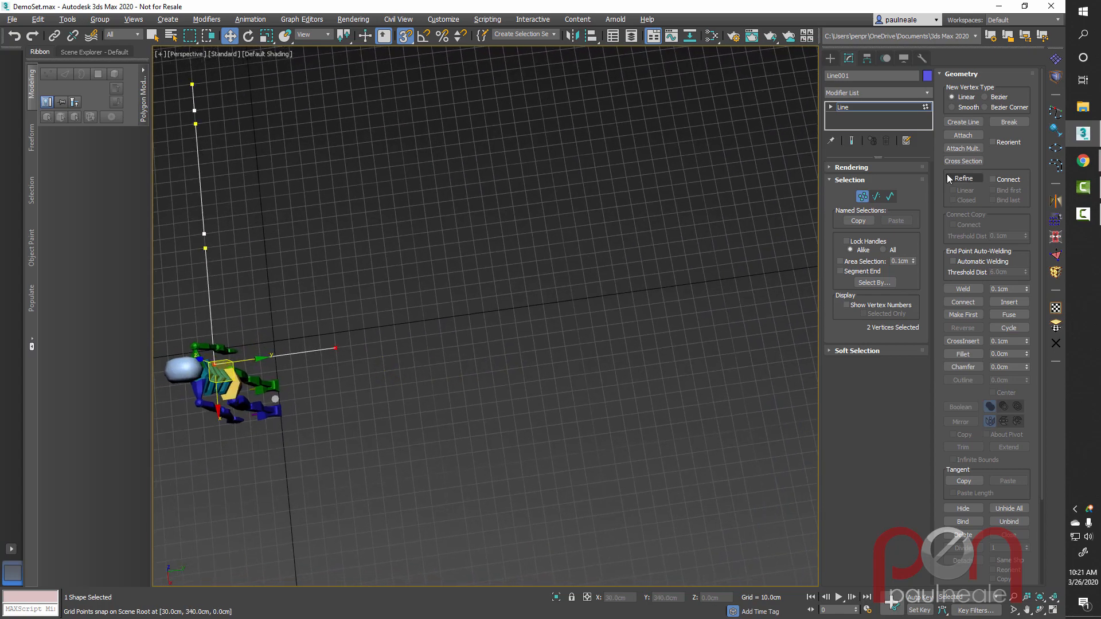
{"action": "left_click", "coordinate": [963, 123]}
{"action": "left_click", "coordinate": [351, 346]}
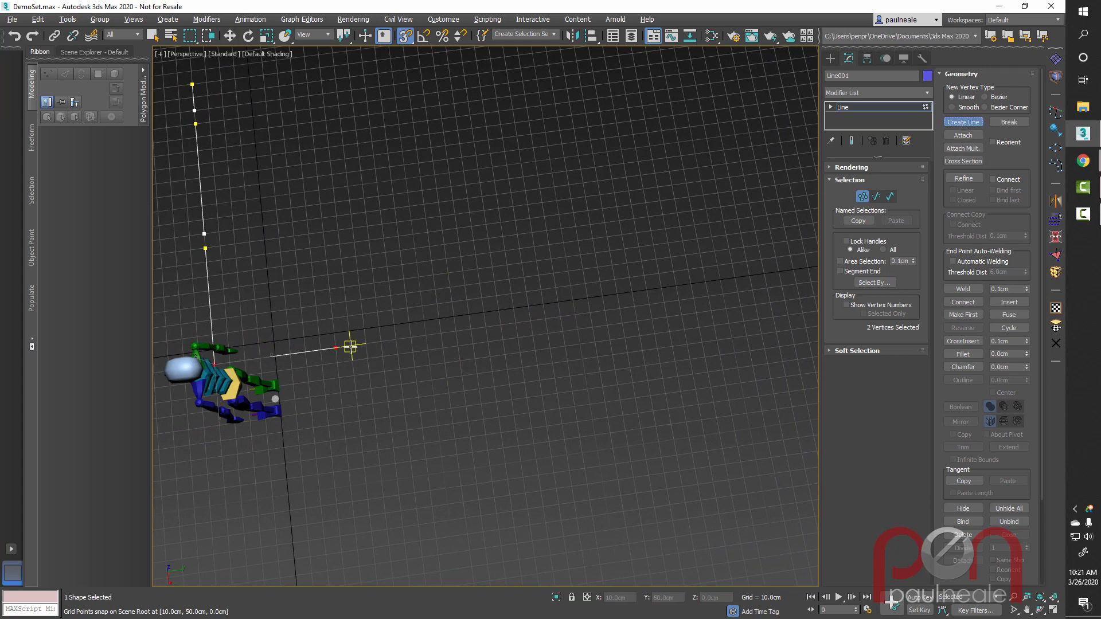
{"action": "left_click", "coordinate": [664, 302]}
{"action": "right_click", "coordinate": [674, 307]}
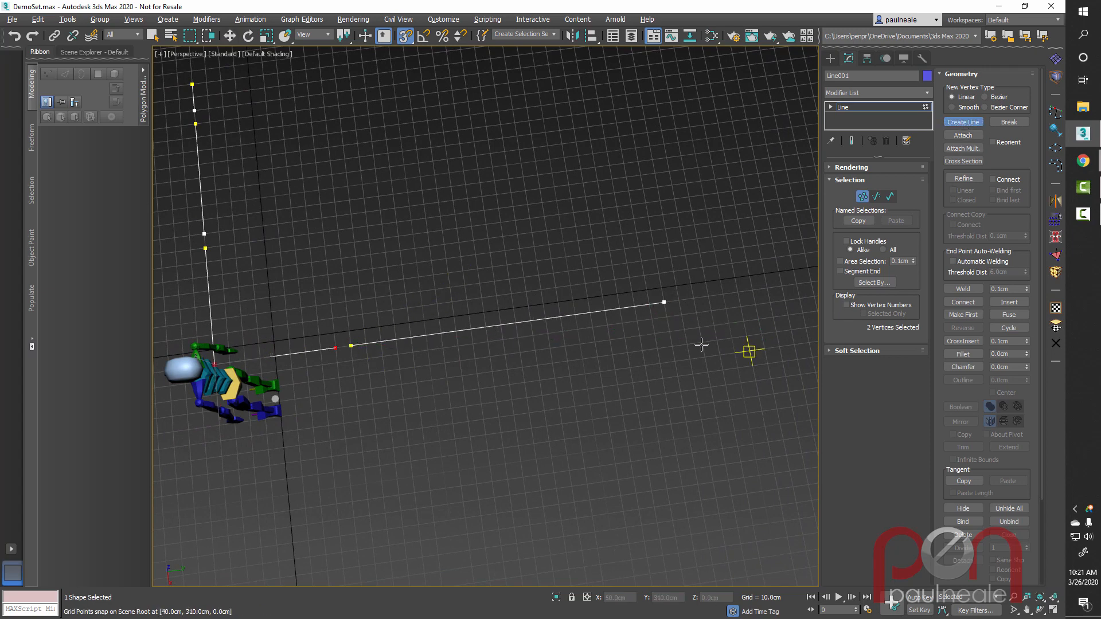
Step: Add a small L-shaped spline to the line object, starting 10 cm past the last end point, through (10, 240) to (30, 240) cm
{"action": "middle_click_drag", "start_coordinate": [353, 360], "coordinate": [622, 383], "text": "alt"}
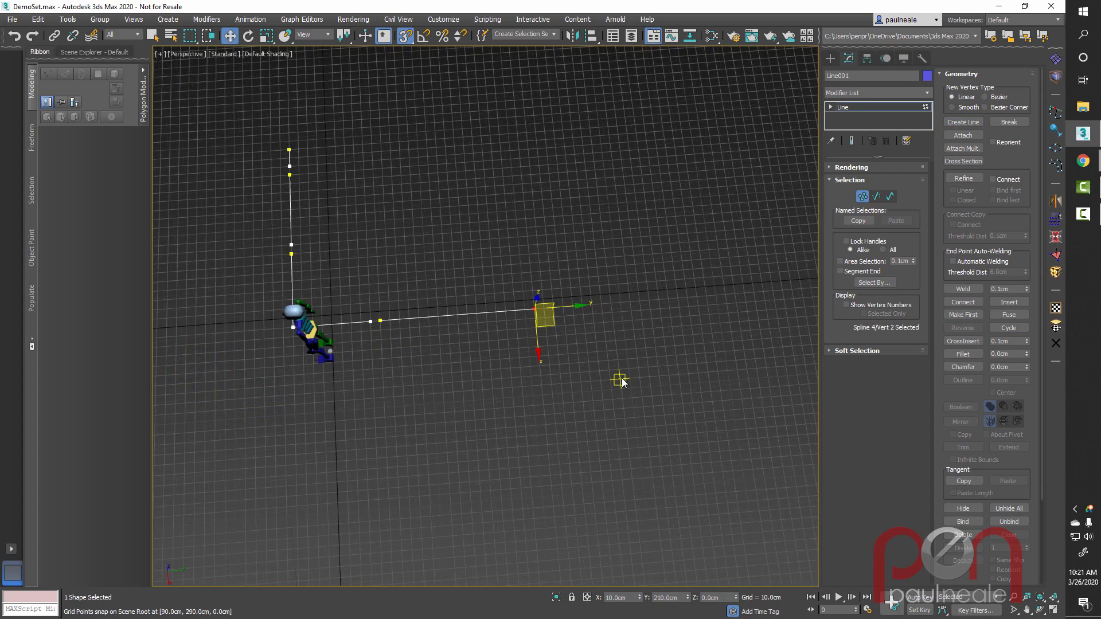
{"action": "scroll", "coordinate": [622, 324], "scroll_direction": "up", "scroll_amount": 4}
{"action": "middle_click_drag", "start_coordinate": [574, 324], "coordinate": [607, 323]}
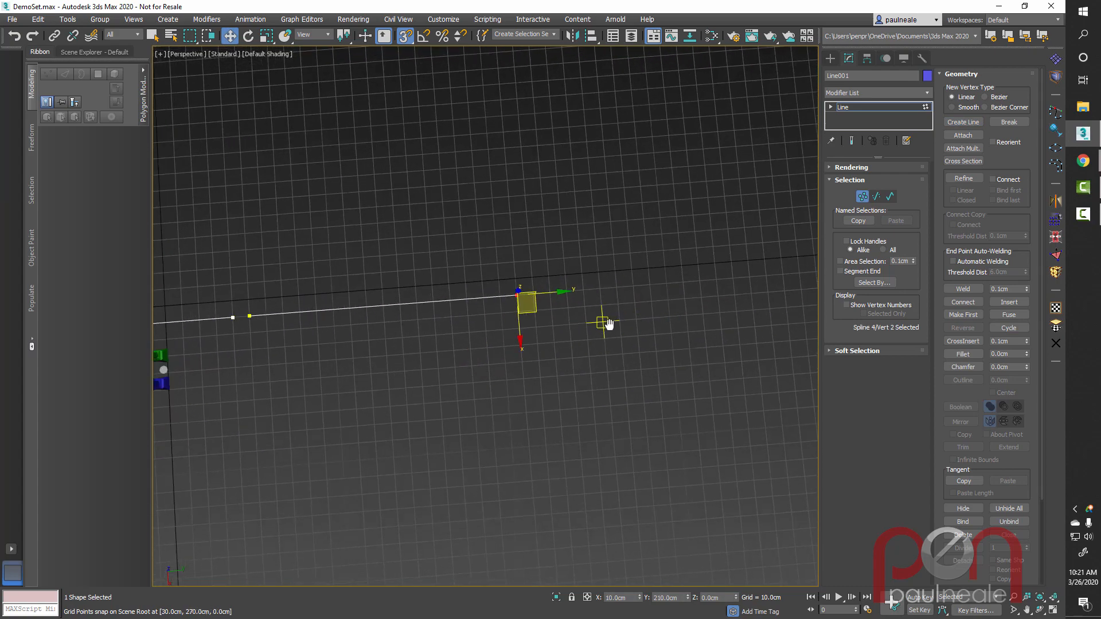
{"action": "scroll", "coordinate": [571, 319], "scroll_direction": "up", "scroll_amount": 3}
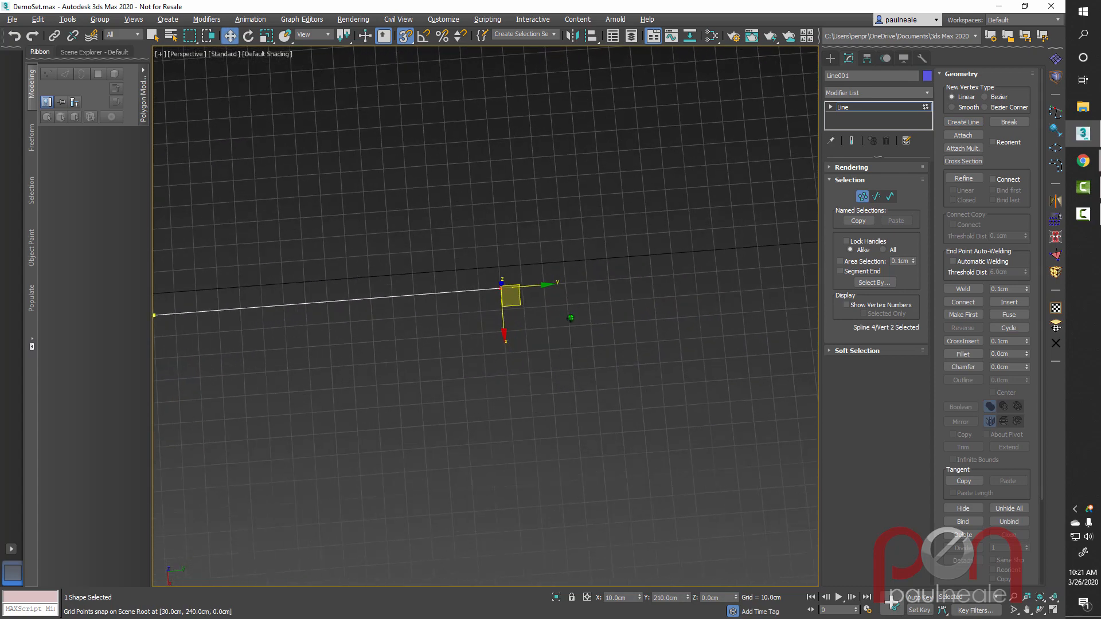
{"action": "left_click", "coordinate": [961, 124]}
{"action": "left_click", "coordinate": [522, 287]}
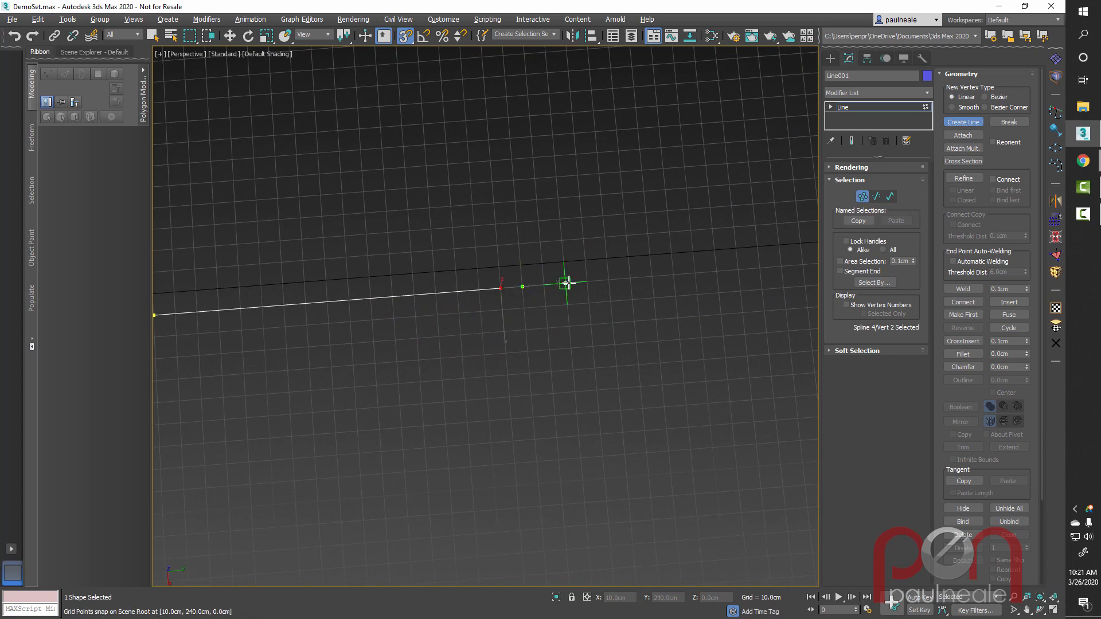
{"action": "left_click", "coordinate": [565, 284]}
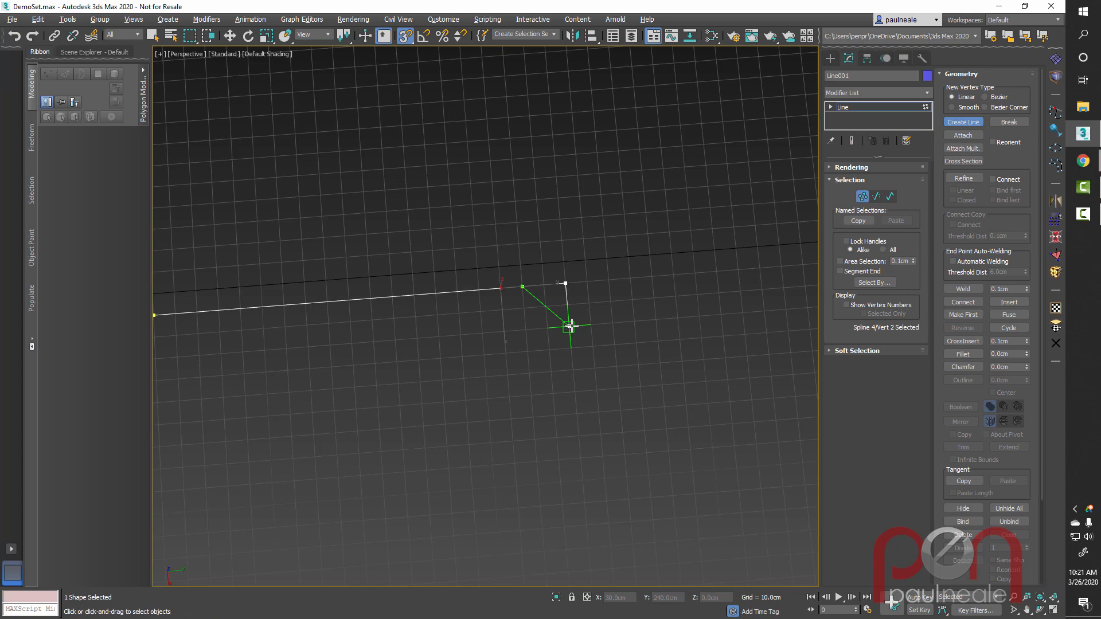
{"action": "left_click", "coordinate": [569, 326]}
{"action": "right_click", "coordinate": [630, 338]}
{"action": "middle_click_drag", "start_coordinate": [630, 338], "coordinate": [600, 315], "text": "alt"}
{"action": "scroll", "coordinate": [637, 259], "scroll_direction": "down", "scroll_amount": 5}
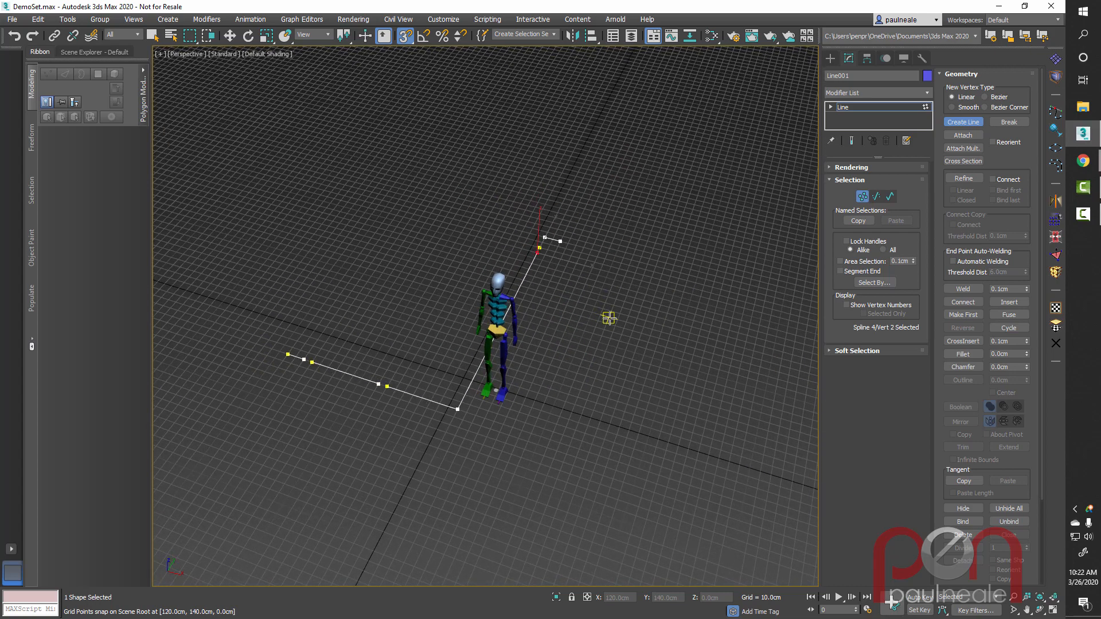
{"action": "key", "text": "w"}
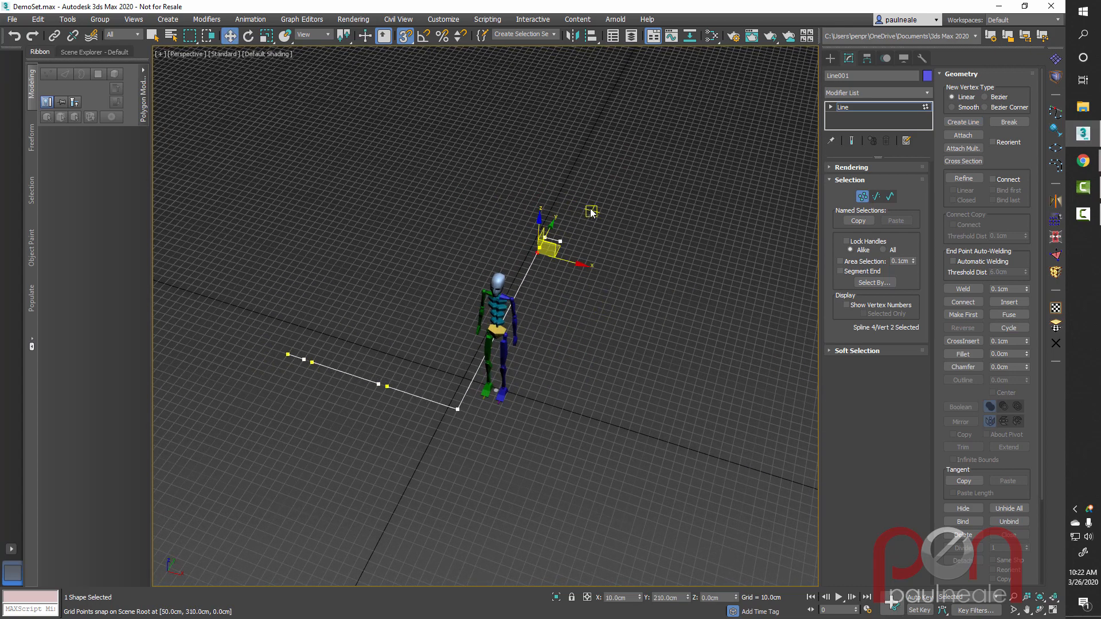
Step: Select all vertices of the line object and set them to the Corner type
{"action": "left_click_drag", "start_coordinate": [598, 208], "coordinate": [187, 426]}
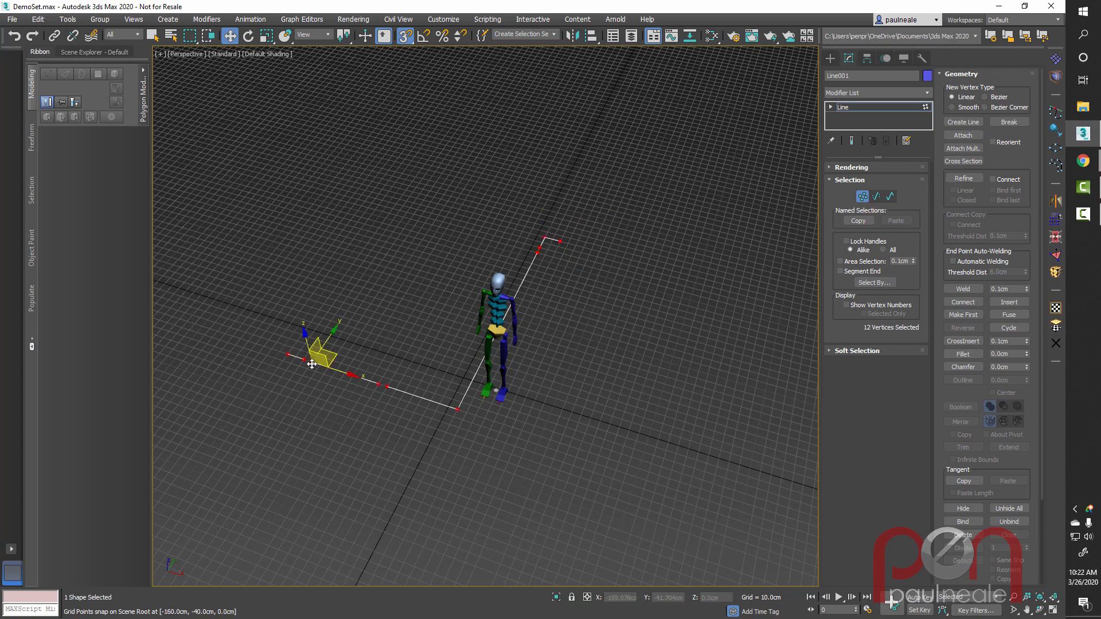
{"action": "right_click", "coordinate": [313, 367]}
{"action": "left_click", "coordinate": [285, 281]}
{"action": "middle_click_drag", "start_coordinate": [497, 417], "coordinate": [514, 395], "text": "alt"}
{"action": "scroll", "coordinate": [462, 382], "scroll_direction": "up", "scroll_amount": 2}
{"action": "middle_click_drag", "start_coordinate": [463, 381], "coordinate": [519, 363]}
{"action": "middle_click_drag", "start_coordinate": [600, 374], "coordinate": [579, 387], "text": "alt"}
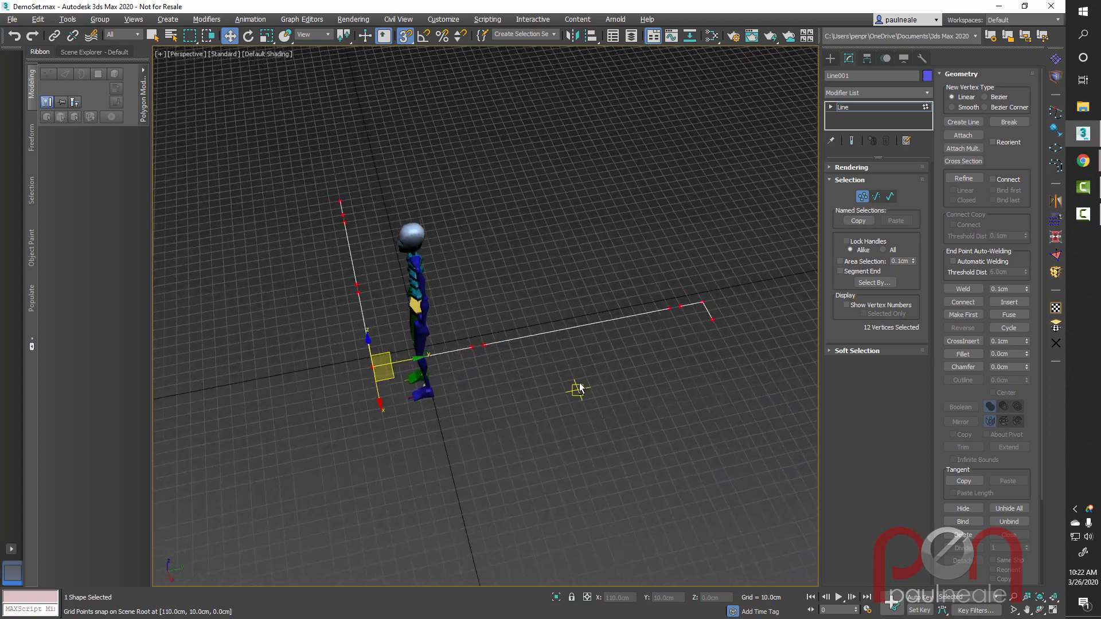
{"action": "left_click", "coordinate": [486, 347]}
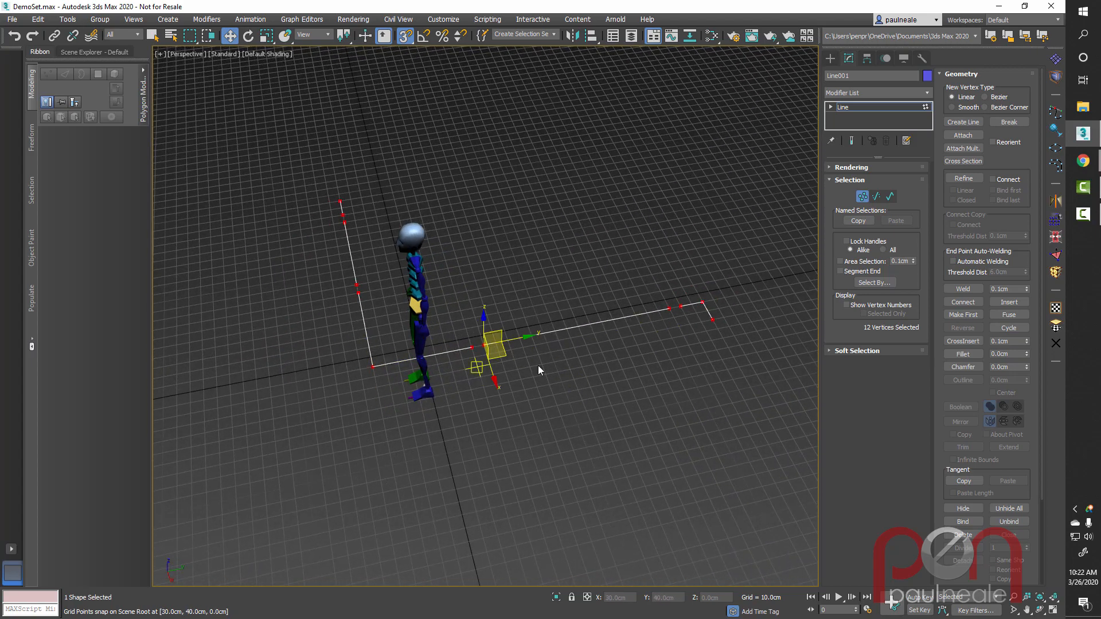
{"action": "middle_click_drag", "start_coordinate": [645, 378], "coordinate": [684, 372], "text": "alt"}
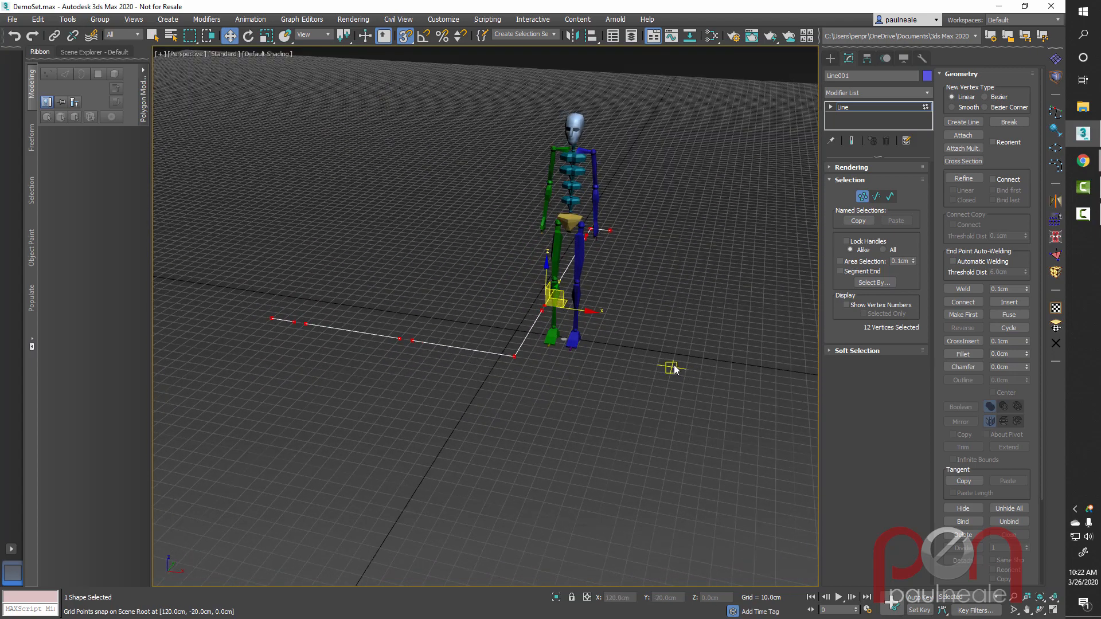
{"action": "left_click", "coordinate": [591, 231]}
{"action": "middle_click_drag", "start_coordinate": [592, 232], "coordinate": [584, 237]}
Step: Leave the line's vertex level and, with snapping off, move the biped along X to about 209 cm, clear of the wall lines
{"action": "key", "text": "1"}
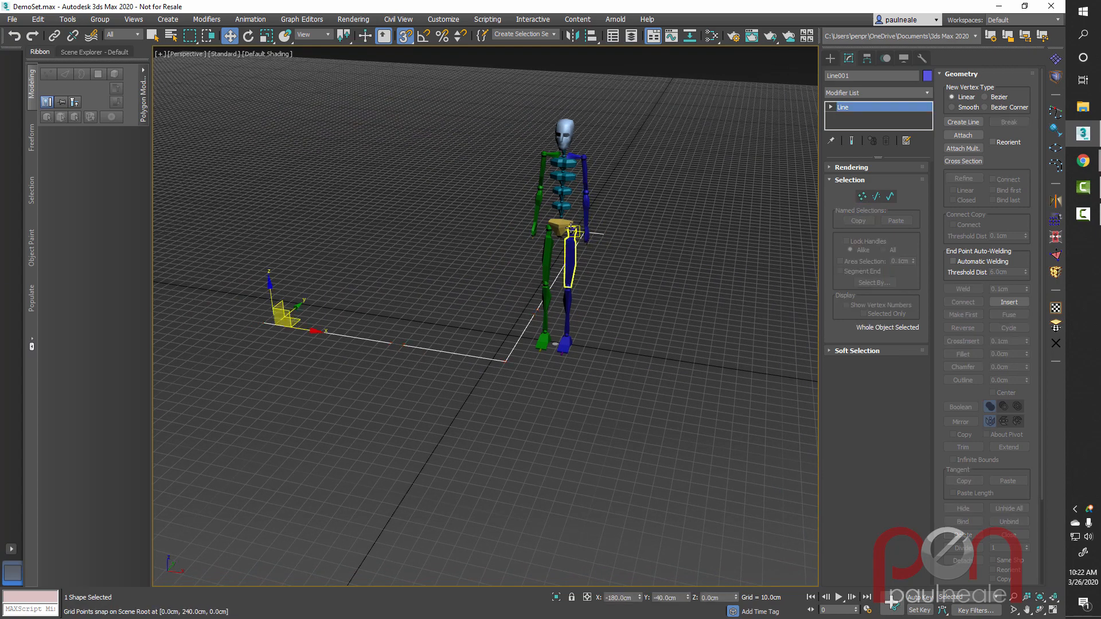
{"action": "left_click", "coordinate": [559, 227]}
{"action": "left_click", "coordinate": [636, 295]}
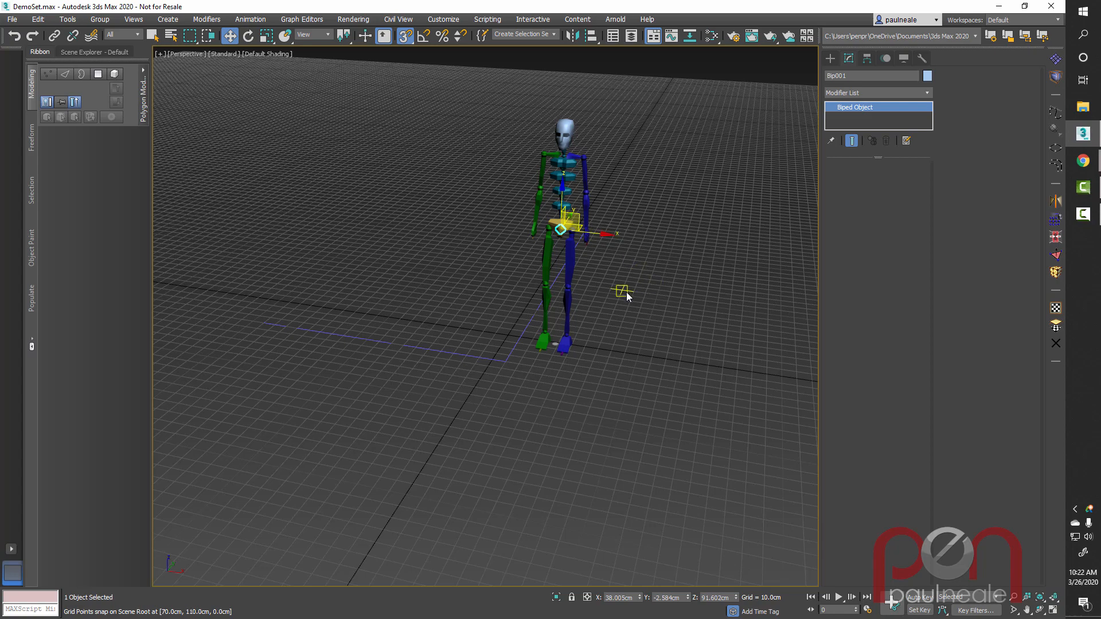
{"action": "key", "text": "s"}
{"action": "left_click_drag", "start_coordinate": [597, 233], "coordinate": [851, 278]}
{"action": "middle_click_drag", "start_coordinate": [689, 322], "coordinate": [395, 395]}
Step: In the Front view, draw a grid-snapped rectangle 250 cm long and 40 cm wide, standing on the ground from X 50 to 90 cm
{"action": "key", "text": "f"}
{"action": "scroll", "coordinate": [373, 333], "scroll_direction": "down", "scroll_amount": 3}
{"action": "scroll", "coordinate": [385, 368], "scroll_direction": "up", "scroll_amount": 3}
{"action": "scroll", "coordinate": [404, 401], "scroll_direction": "down", "scroll_amount": 2}
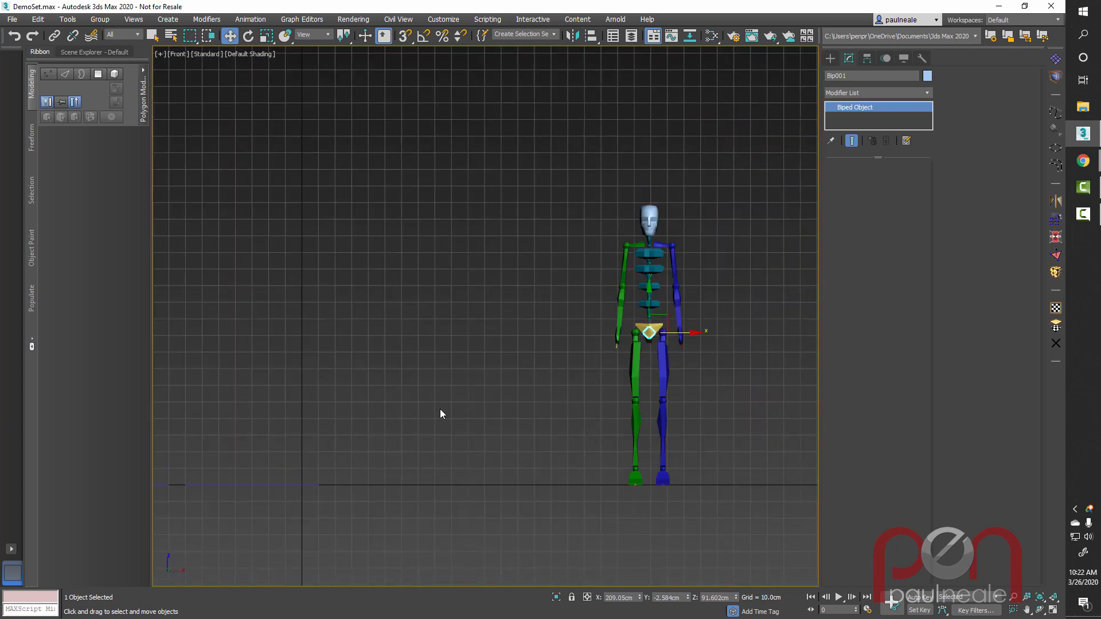
{"action": "middle_click_drag", "start_coordinate": [471, 425], "coordinate": [487, 405]}
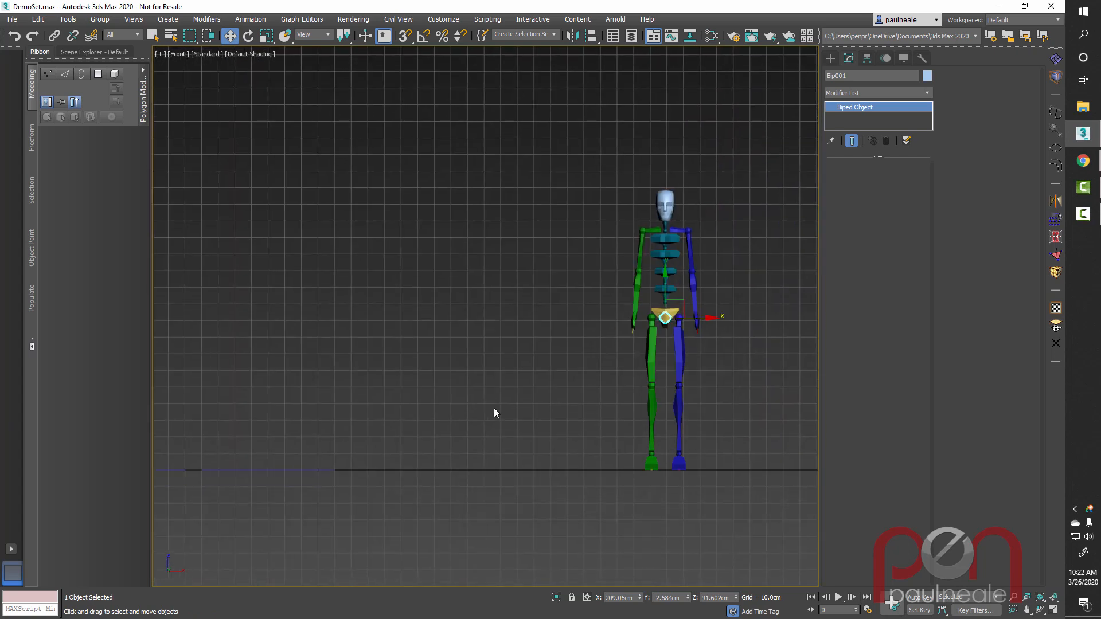
{"action": "key", "text": "s"}
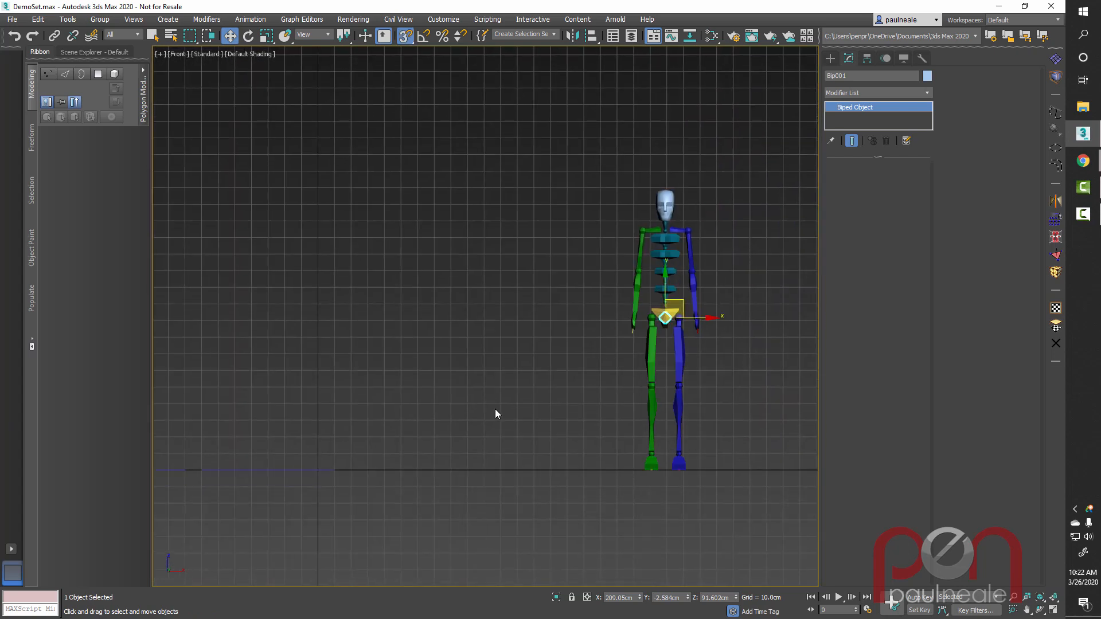
{"action": "right_click", "coordinate": [401, 472]}
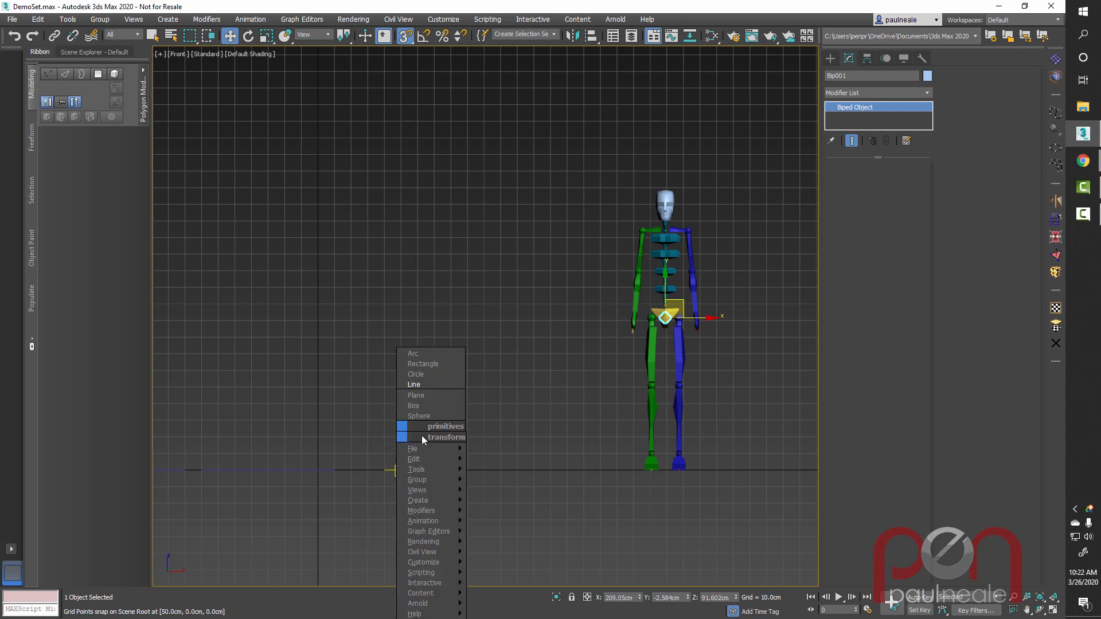
{"action": "left_click", "coordinate": [439, 363]}
{"action": "scroll", "coordinate": [490, 433], "scroll_direction": "down", "scroll_amount": 3}
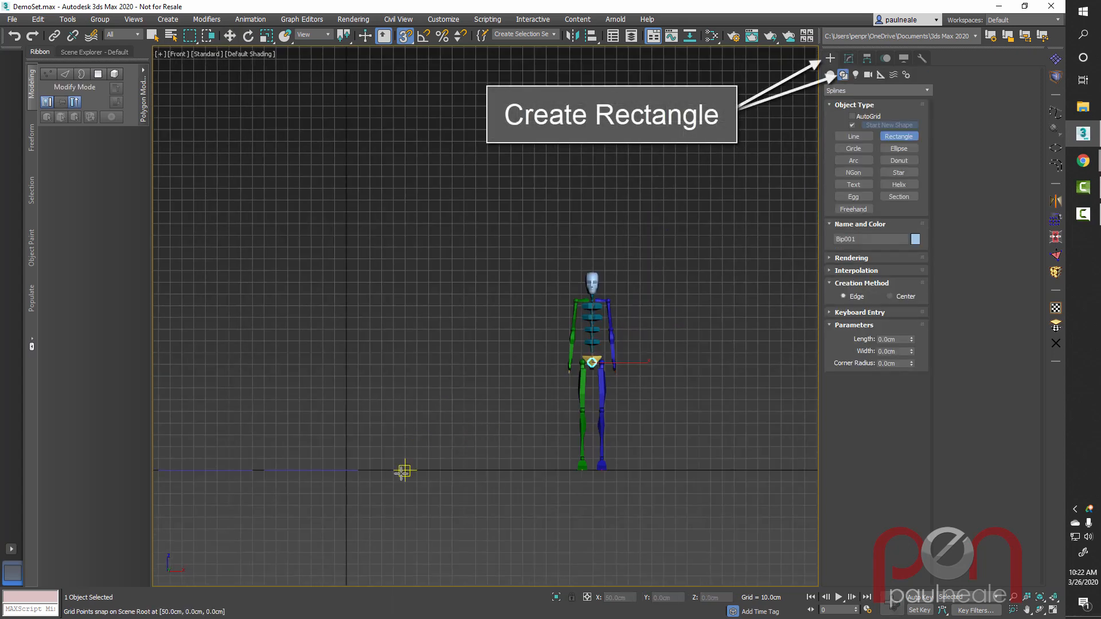
{"action": "left_click_drag", "start_coordinate": [405, 470], "coordinate": [454, 180]}
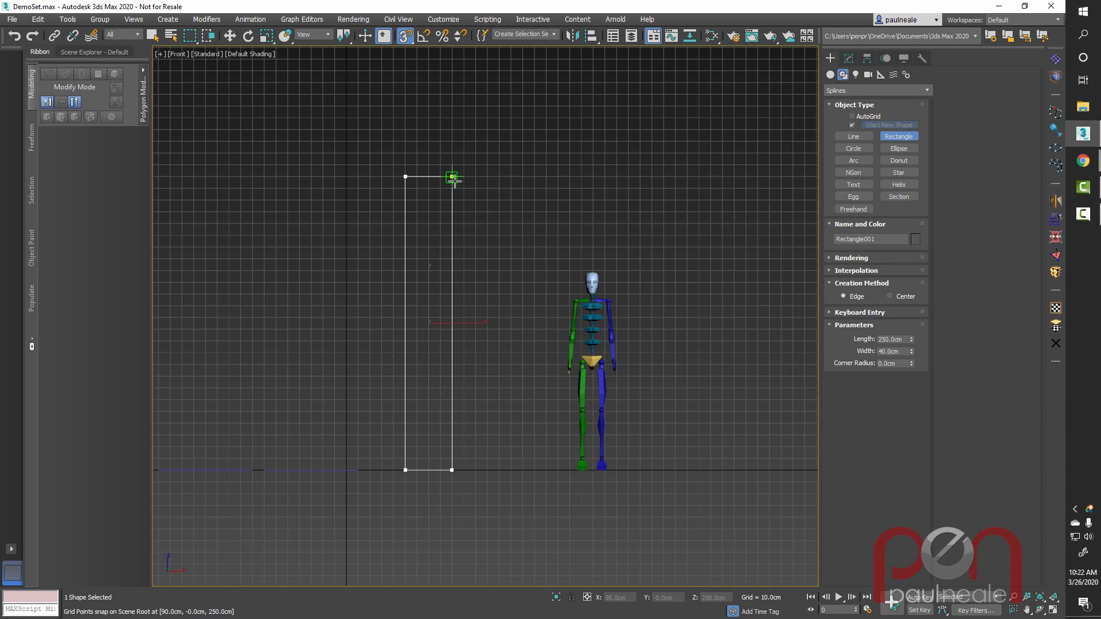
{"action": "left_click_drag", "start_coordinate": [454, 180], "coordinate": [453, 179]}
Step: Finish rectangle creation and convert the rectangle to an Editable Spline
{"action": "middle_click_drag", "start_coordinate": [482, 320], "coordinate": [542, 307]}
{"action": "scroll", "coordinate": [546, 302], "scroll_direction": "up", "scroll_amount": 1}
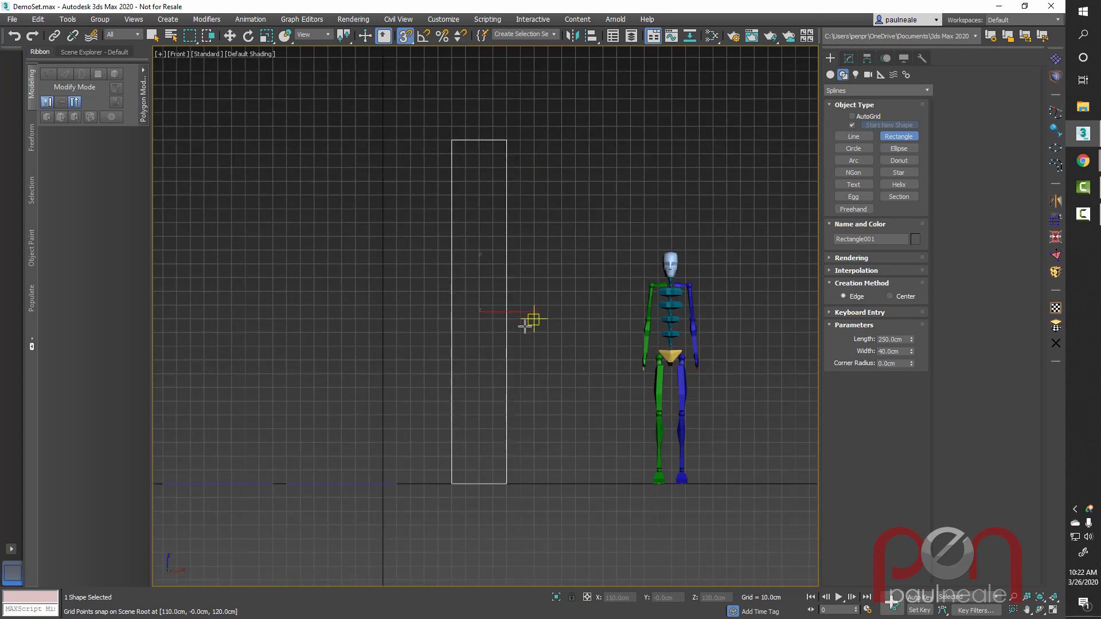
{"action": "scroll", "coordinate": [525, 320], "scroll_direction": "up", "scroll_amount": 1}
{"action": "right_click", "coordinate": [506, 329]}
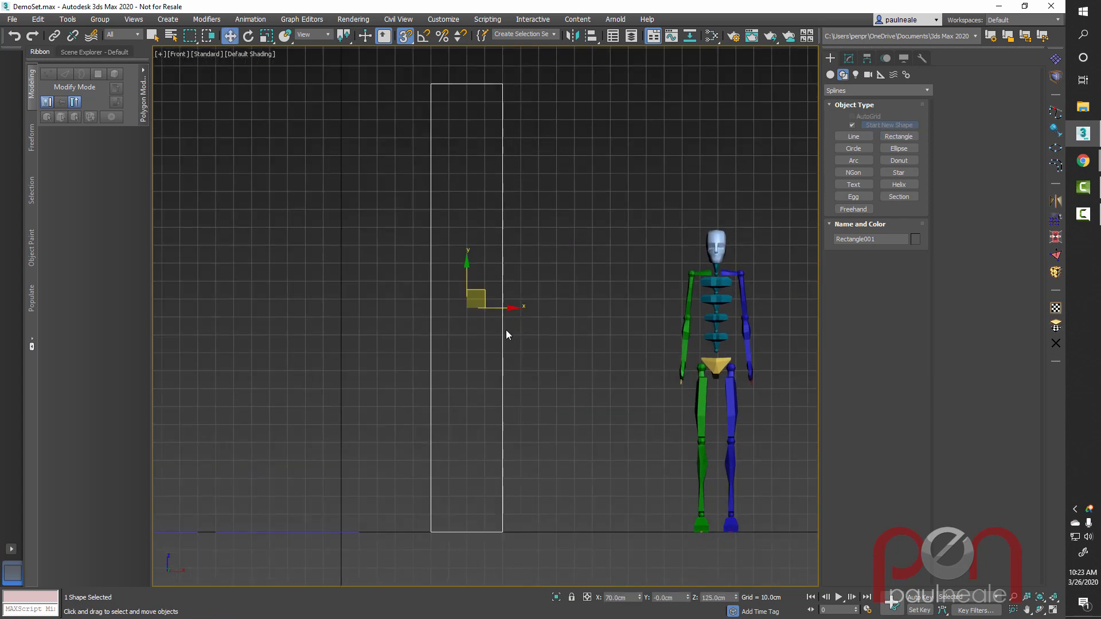
{"action": "right_click", "coordinate": [498, 335]}
{"action": "mouse_move", "coordinate": [559, 473]}
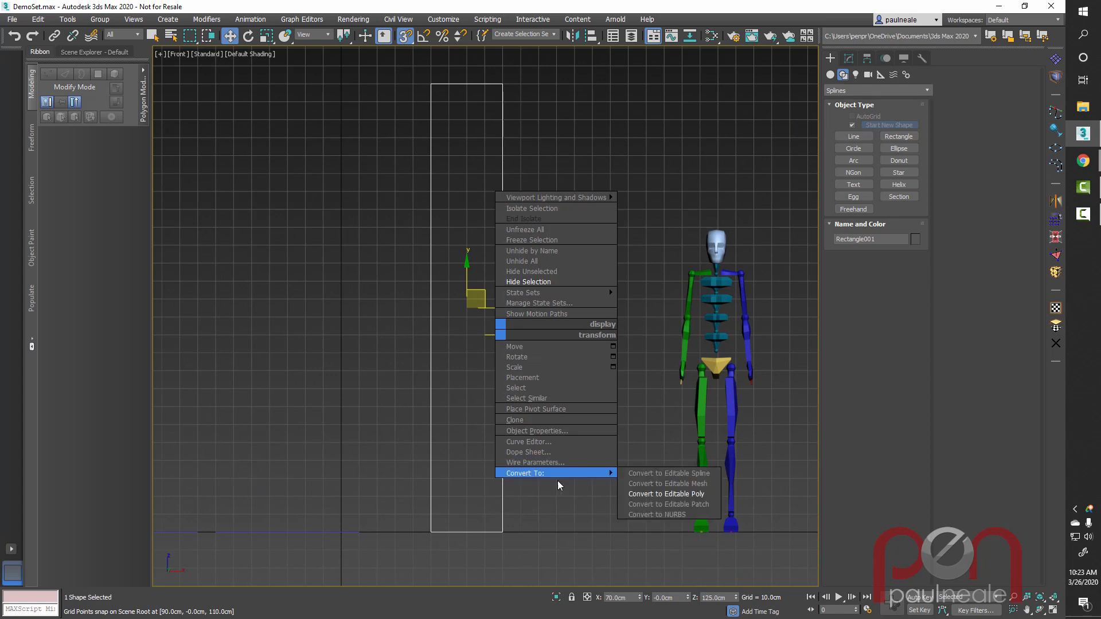
{"action": "left_click", "coordinate": [665, 473]}
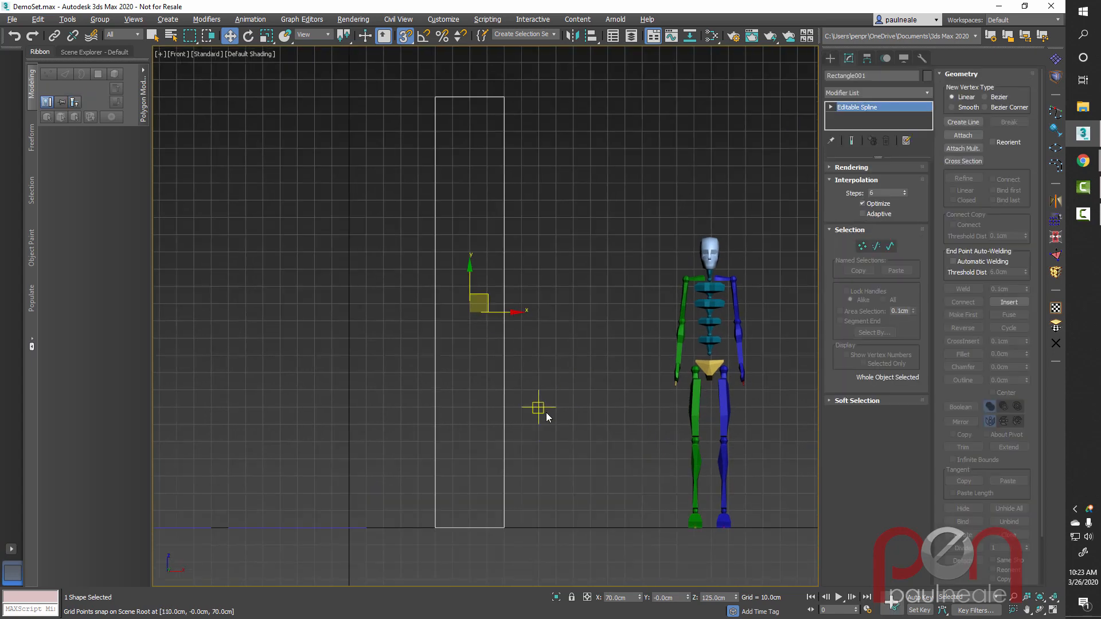
Step: Select all four vertices of the rectangle and change them from Bezier Corner to Corner
{"action": "key", "text": "1"}
{"action": "left_click_drag", "start_coordinate": [405, 85], "coordinate": [538, 565]}
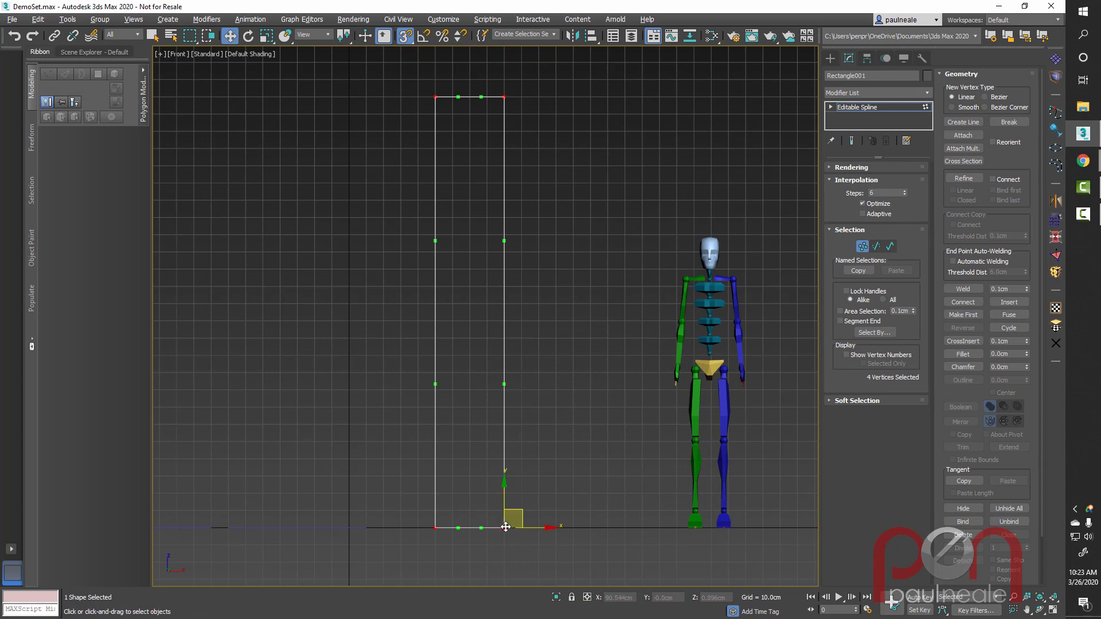
{"action": "right_click", "coordinate": [499, 468]}
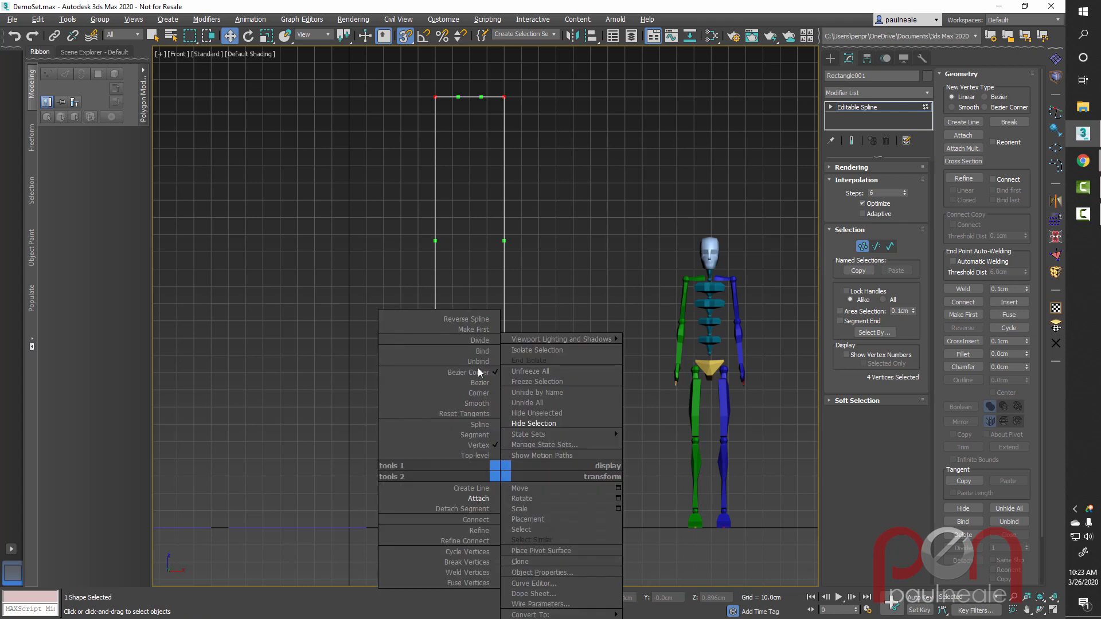
{"action": "left_click", "coordinate": [475, 383]}
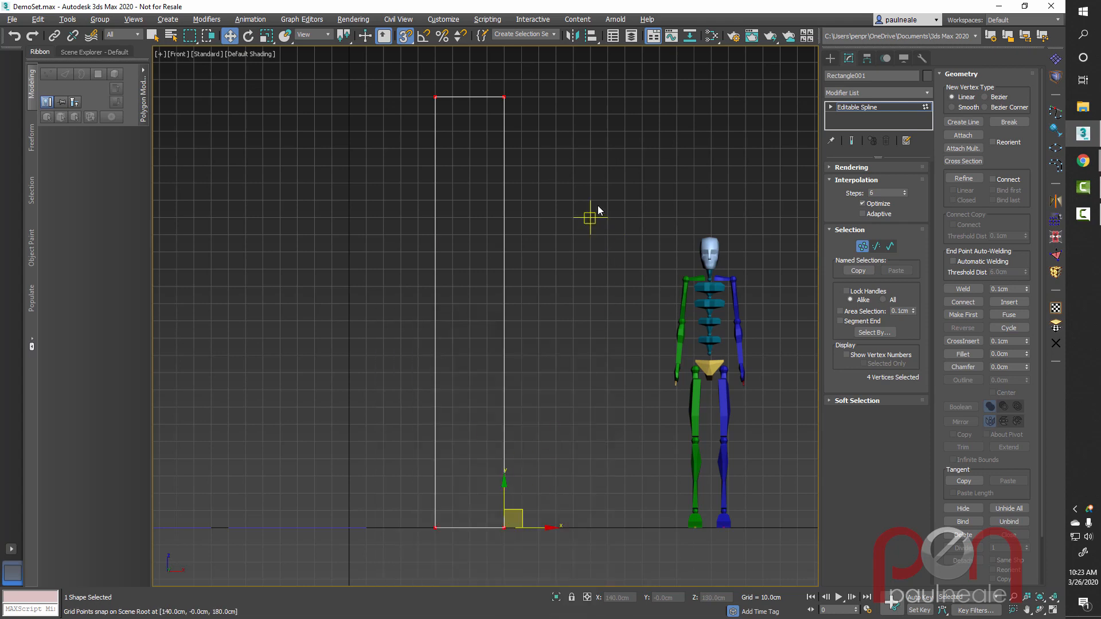
{"action": "scroll", "coordinate": [588, 180], "scroll_direction": "down", "scroll_amount": 1}
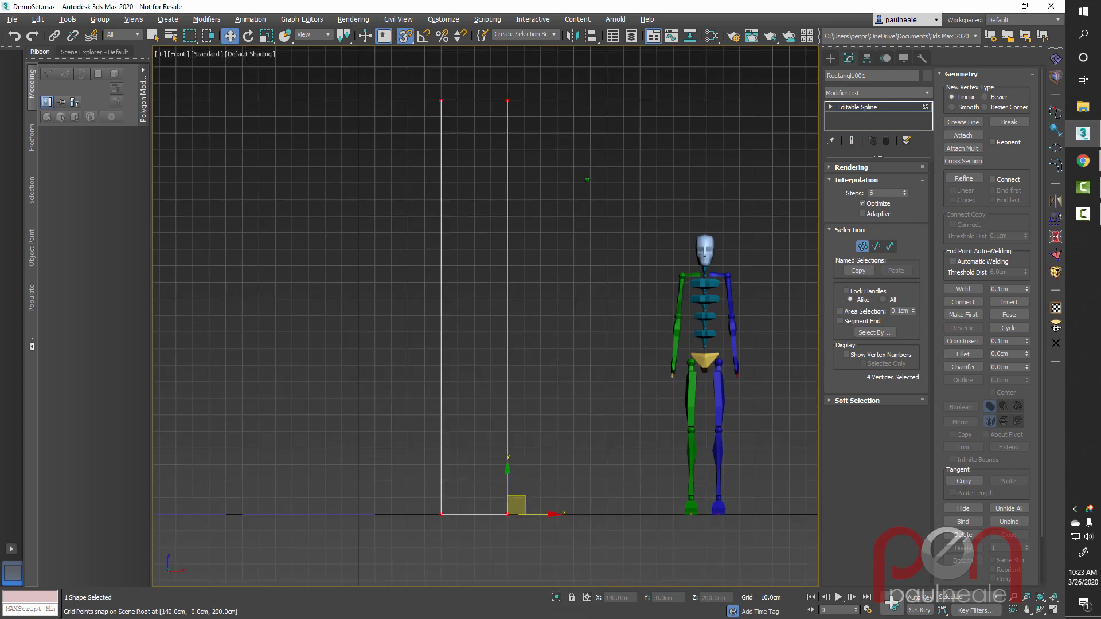
Step: Slope the profile's biped-facing side by moving its upper vertex to X 60 cm and its lower vertex to X 100 cm with grid snapping
{"action": "left_click", "coordinate": [507, 515]}
{"action": "left_click_drag", "start_coordinate": [508, 515], "coordinate": [541, 514]}
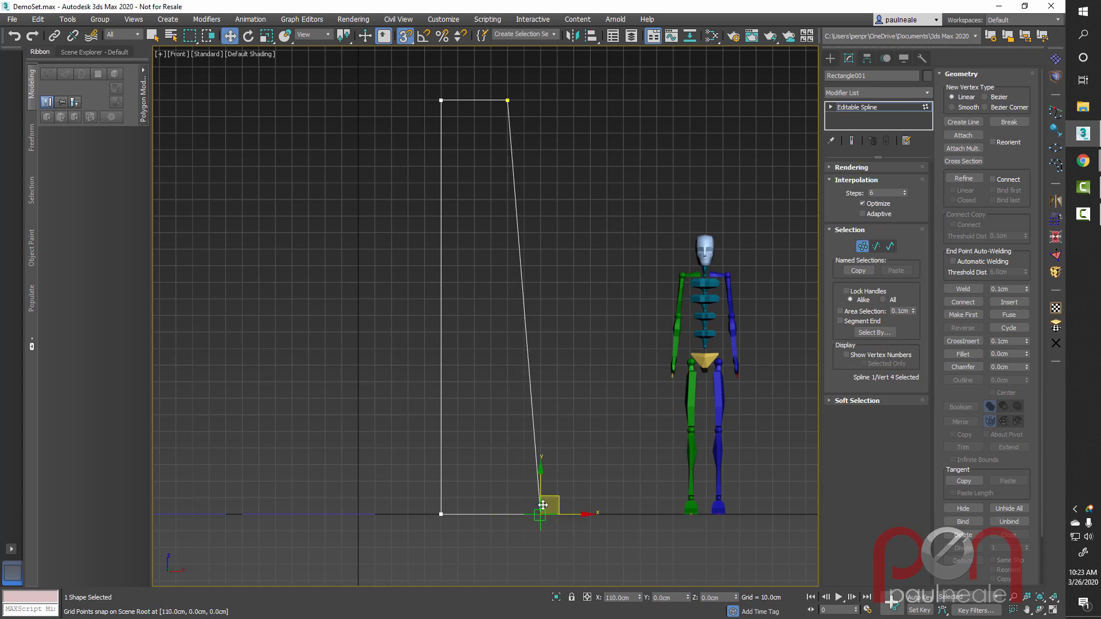
{"action": "left_click", "coordinate": [508, 101]}
{"action": "left_click_drag", "start_coordinate": [506, 92], "coordinate": [458, 99]}
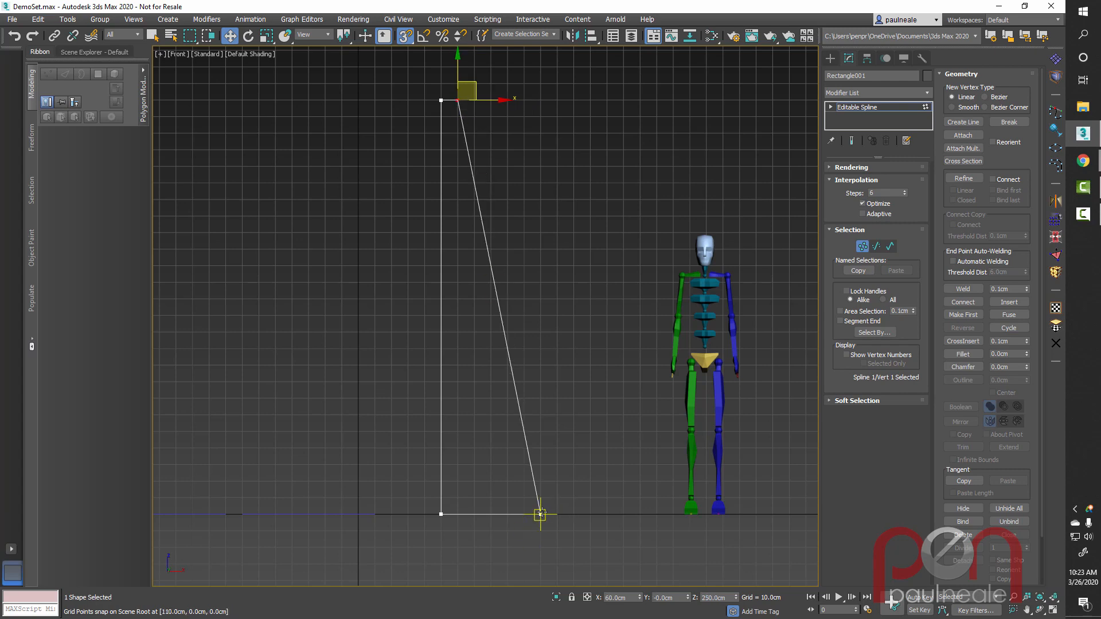
{"action": "left_click_drag", "start_coordinate": [540, 514], "coordinate": [516, 516]}
Step: With snapping off, refine the sloped edge with two closely spaced vertices a little below its middle
{"action": "scroll", "coordinate": [512, 458], "scroll_direction": "up", "scroll_amount": 3}
{"action": "middle_click_drag", "start_coordinate": [511, 459], "coordinate": [522, 425]}
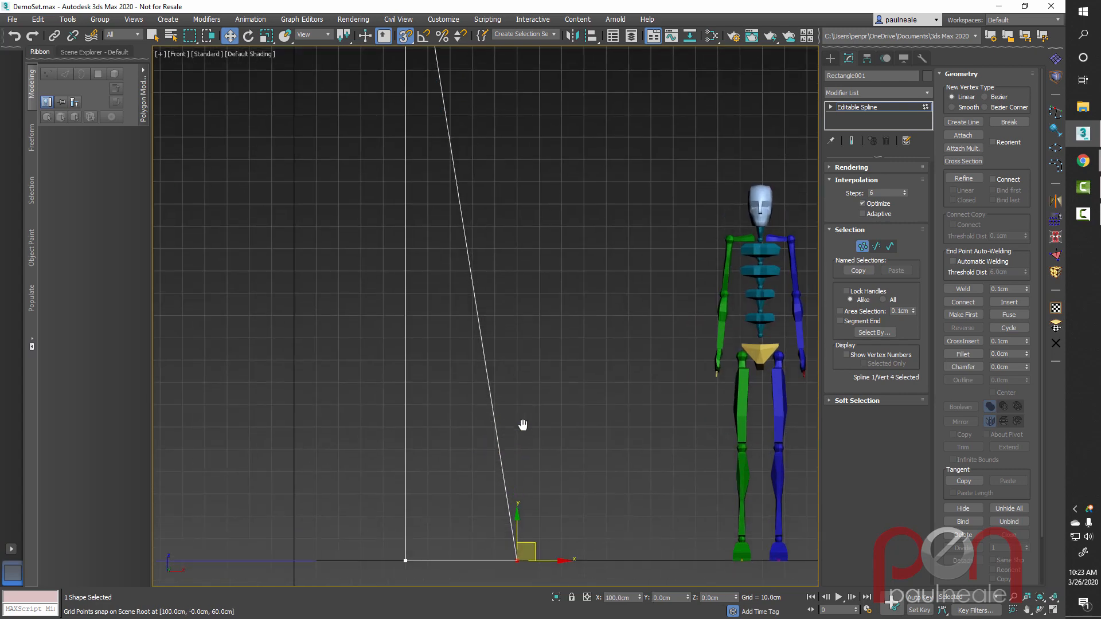
{"action": "scroll", "coordinate": [522, 425], "scroll_direction": "down", "scroll_amount": 3}
{"action": "right_click", "coordinate": [539, 387]}
{"action": "left_click", "coordinate": [491, 437]}
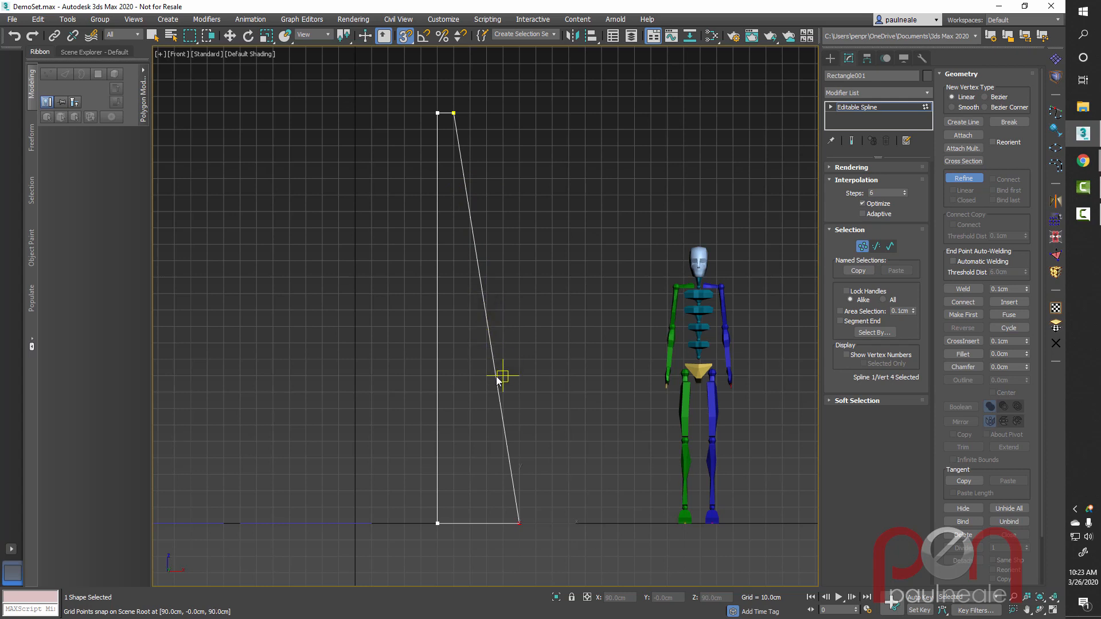
{"action": "key", "text": "s"}
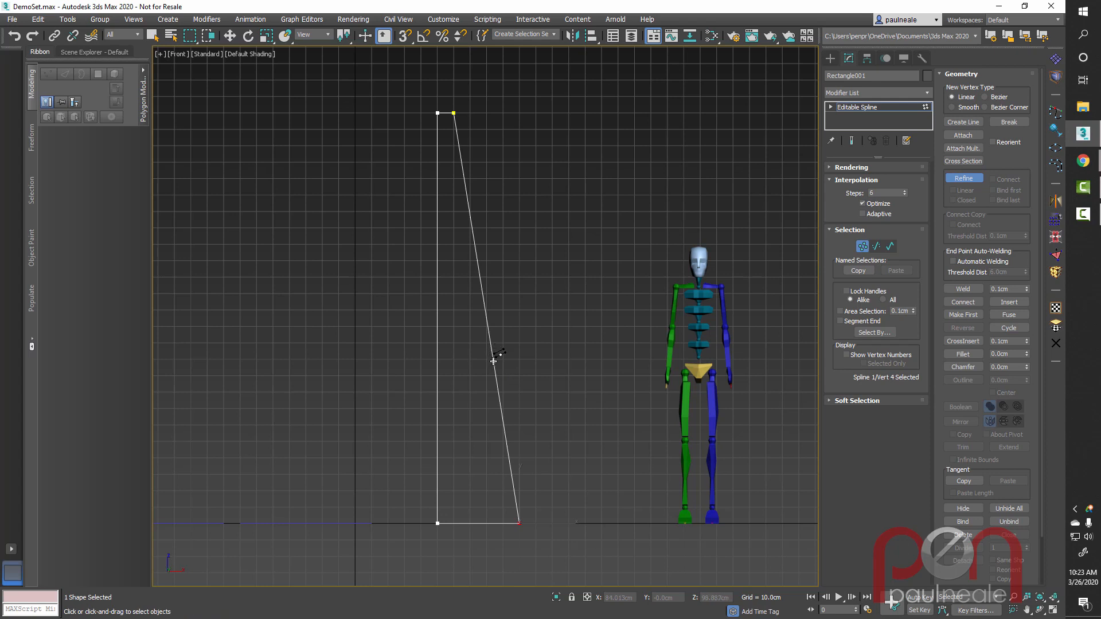
{"action": "left_click", "coordinate": [494, 362]}
{"action": "key", "text": "w"}
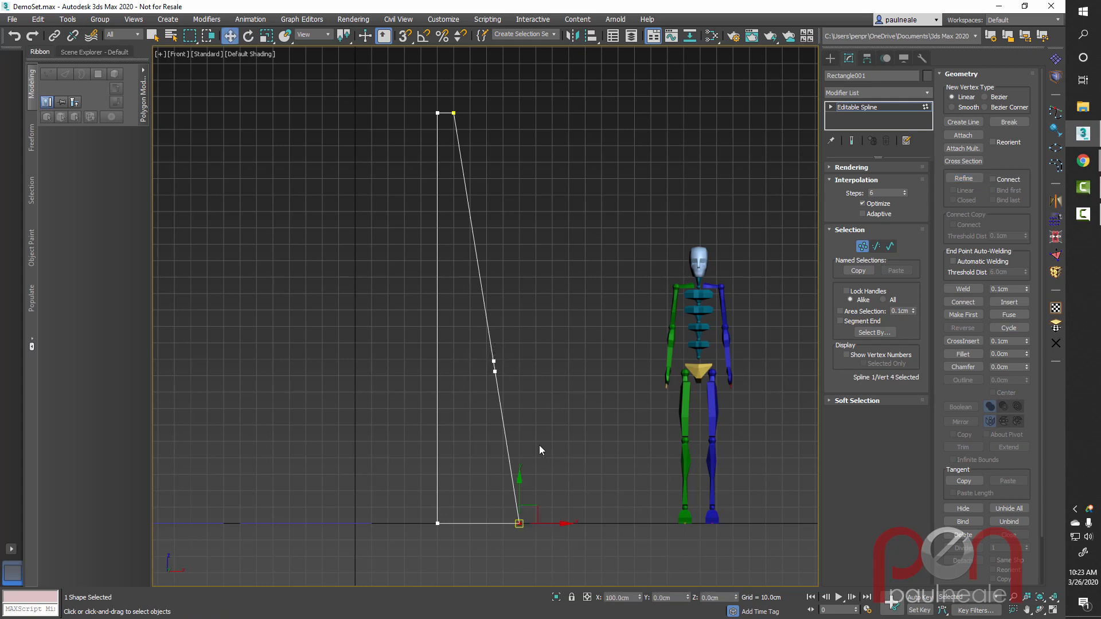
Step: Move the lower sloped segment about 14 cm outward along X at Segment level to form a ledge
{"action": "key", "text": "2"}
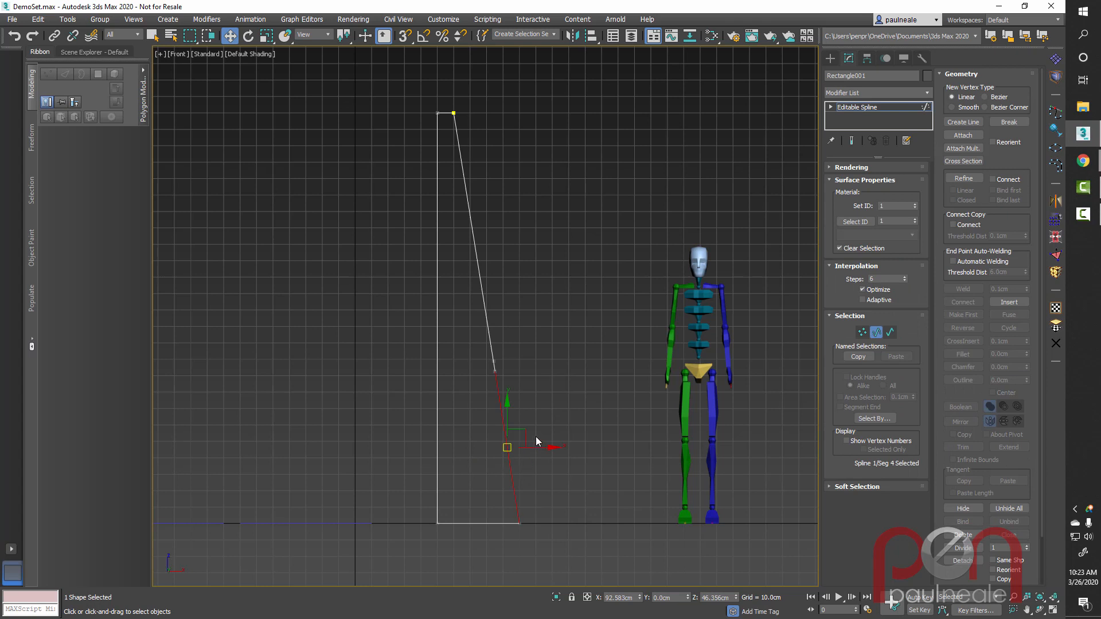
{"action": "left_click_drag", "start_coordinate": [533, 447], "coordinate": [554, 445]}
{"action": "scroll", "coordinate": [539, 413], "scroll_direction": "up", "scroll_amount": 5}
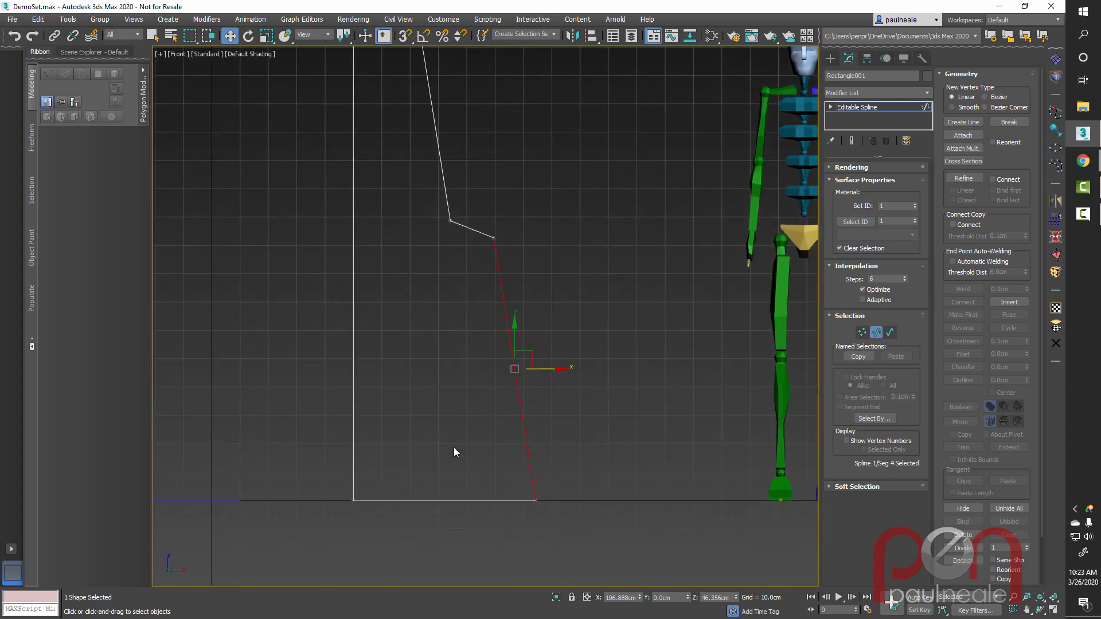
Step: Refine the profile's lower sloped edge with two pairs of closely spaced vertices, one at mid-height and one near the base
{"action": "right_click", "coordinate": [565, 422]}
{"action": "left_click", "coordinate": [533, 474]}
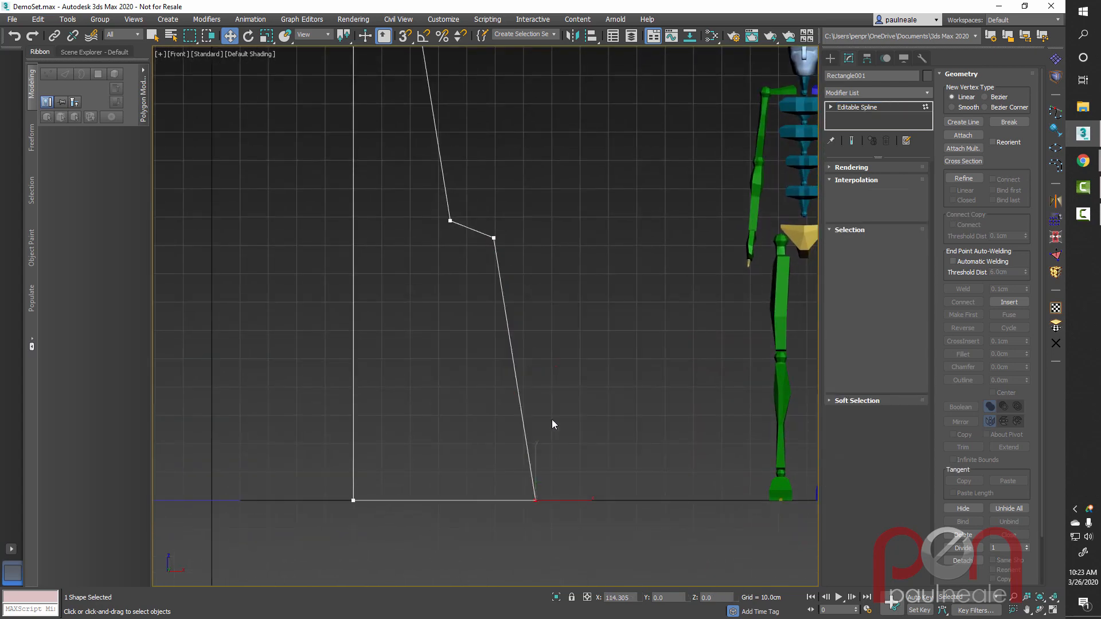
{"action": "left_click", "coordinate": [520, 401]}
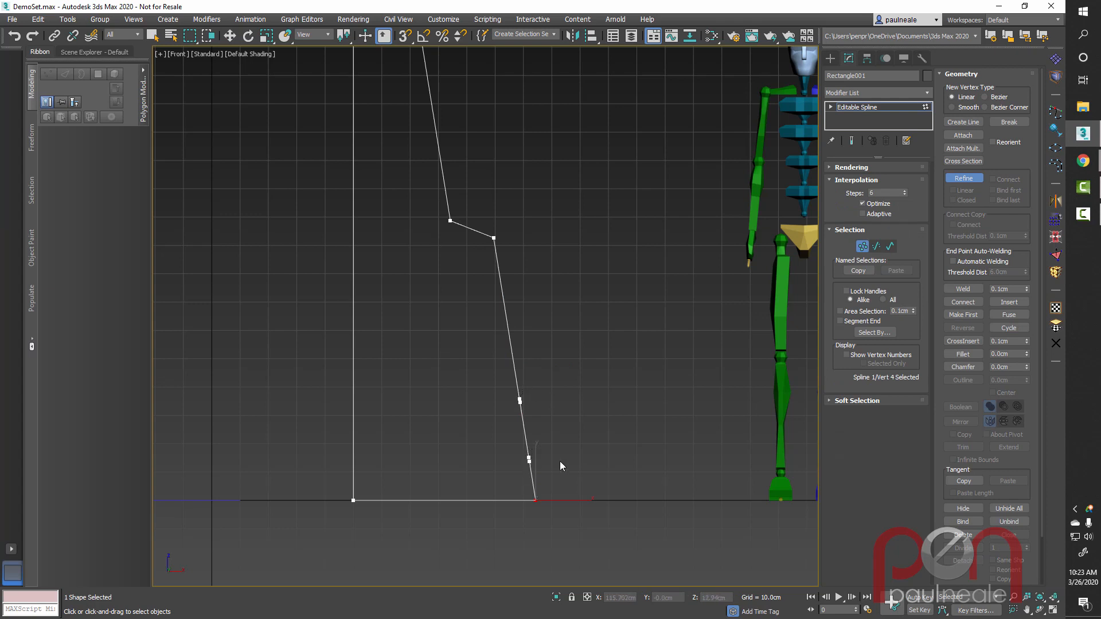
Step: Move the segment between the two new vertex pairs about 14 cm inward along X at Segment level to form a recess
{"action": "key", "text": "w"}
{"action": "key", "text": "2"}
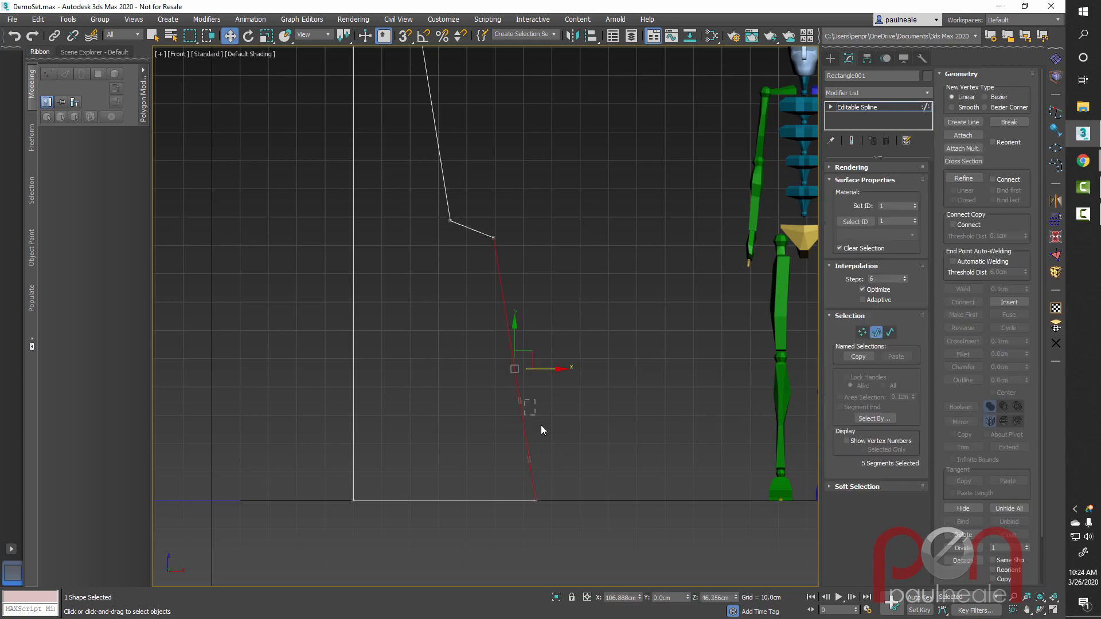
{"action": "left_click_drag", "start_coordinate": [541, 425], "coordinate": [507, 438]}
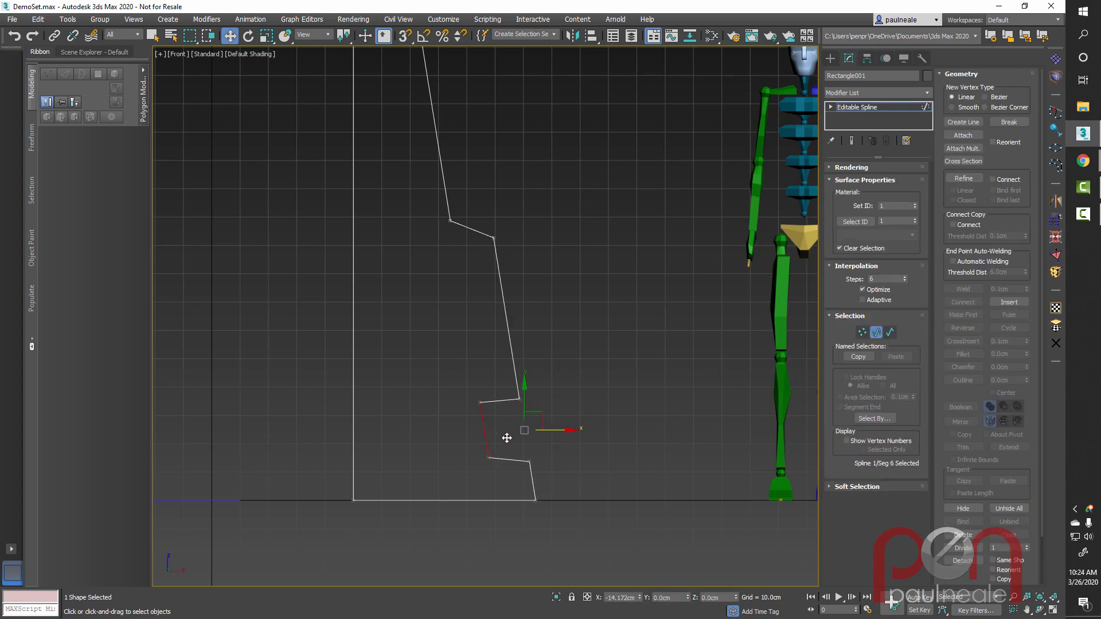
Step: Leave Segment level and move the whole profile shape along X toward the biped to about X 101 cm, with snapping off
{"action": "middle_click_drag", "start_coordinate": [573, 391], "coordinate": [600, 388], "text": "alt"}
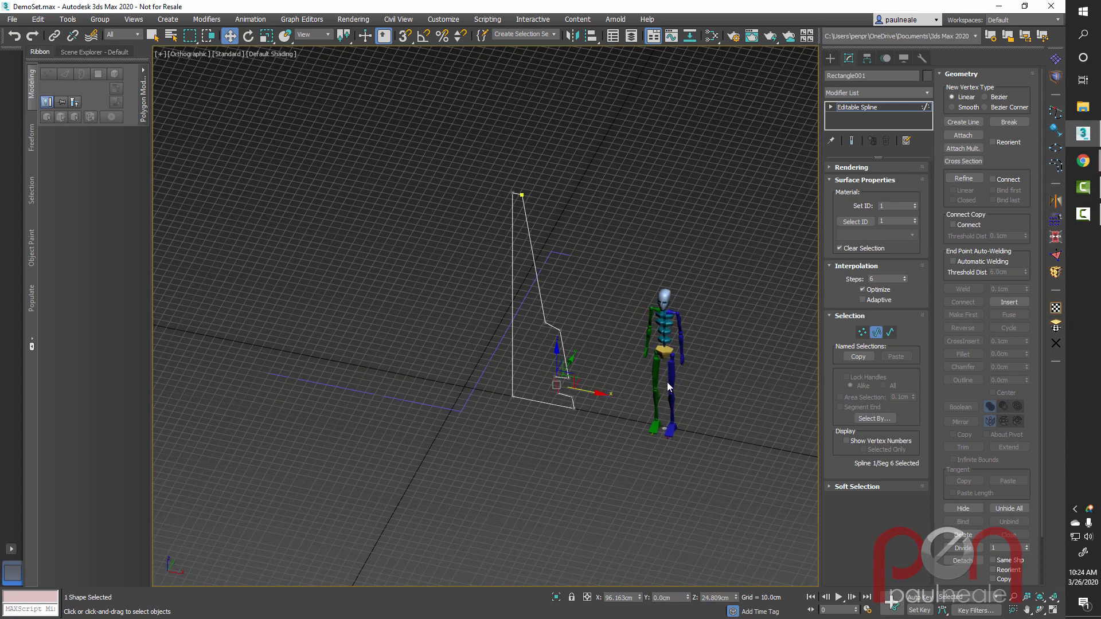
{"action": "key", "text": "2"}
{"action": "middle_click_drag", "start_coordinate": [623, 383], "coordinate": [545, 356]}
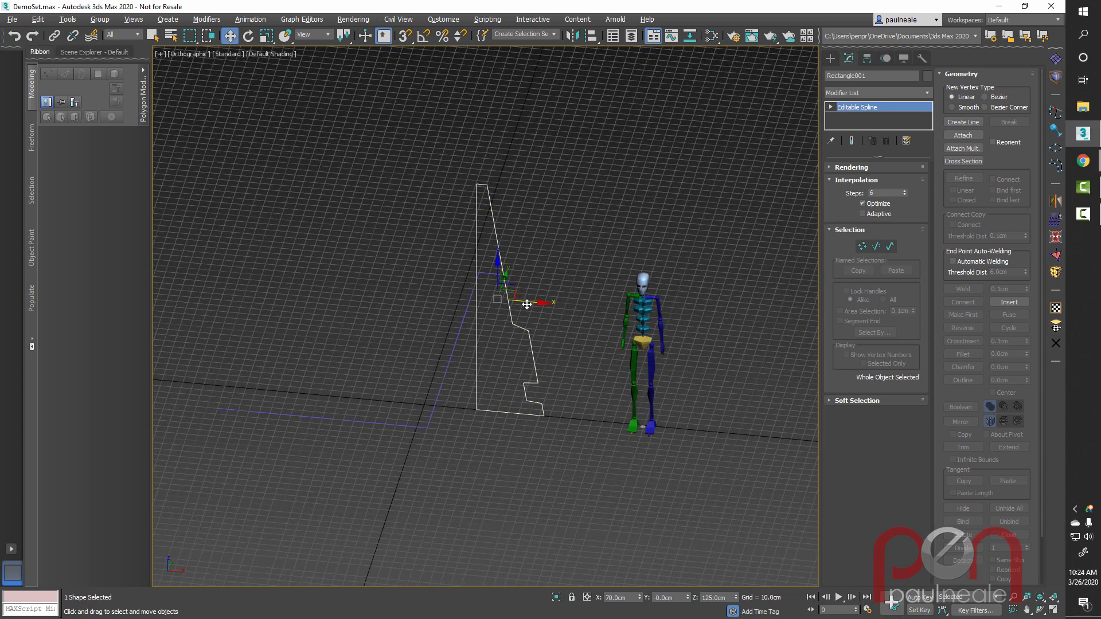
{"action": "key", "text": "s"}
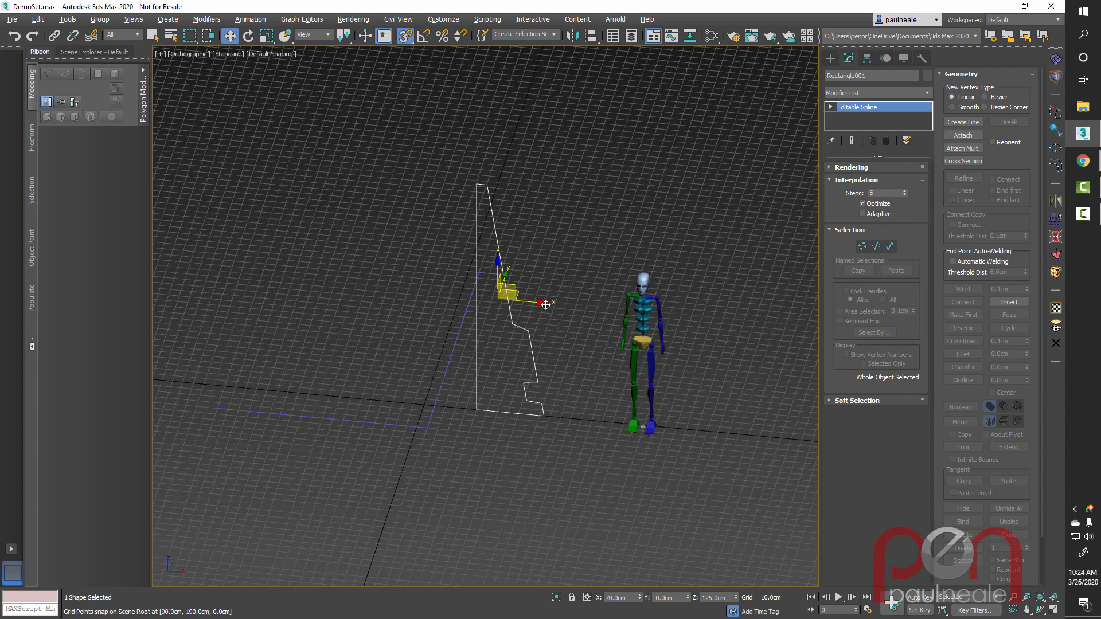
{"action": "key", "text": "s"}
{"action": "left_click_drag", "start_coordinate": [525, 304], "coordinate": [560, 311]}
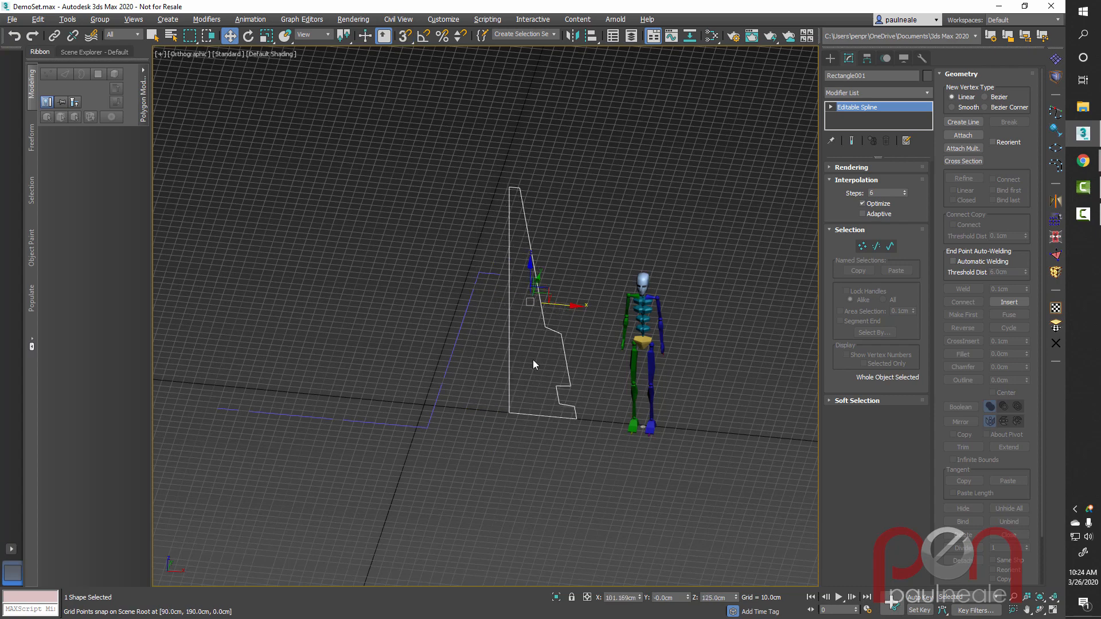
Step: Select the wall layout spline and add a Sweep modifier to it
{"action": "middle_click_drag", "start_coordinate": [533, 360], "coordinate": [490, 394], "text": "alt"}
{"action": "scroll", "coordinate": [488, 391], "scroll_direction": "up", "scroll_amount": 1}
{"action": "left_click_drag", "start_coordinate": [487, 388], "coordinate": [408, 361]}
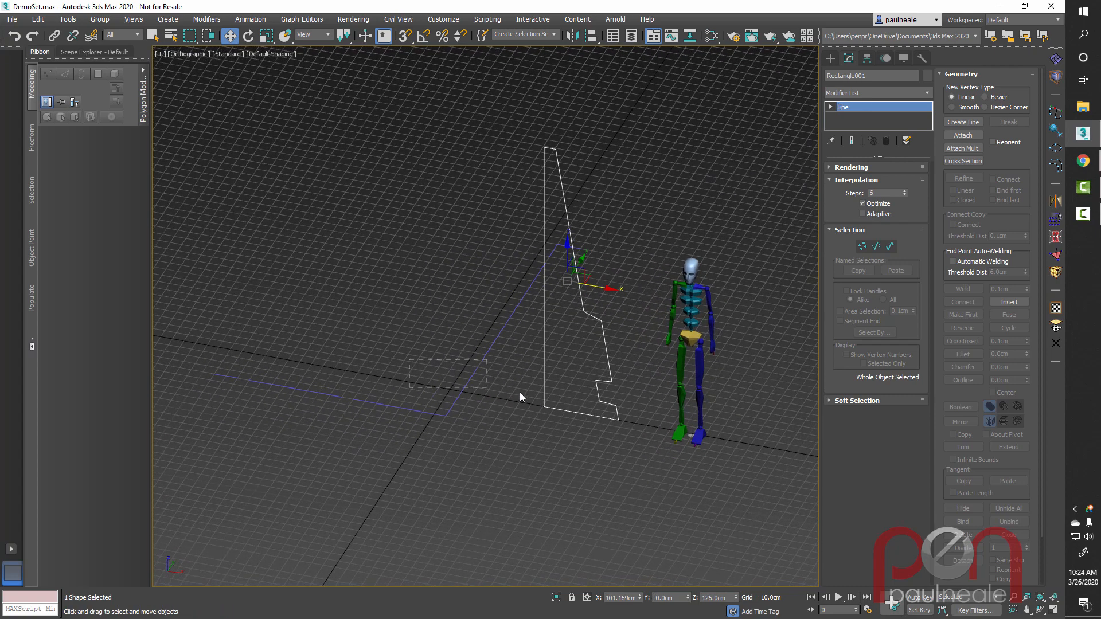
{"action": "middle_click_drag", "start_coordinate": [498, 395], "coordinate": [511, 397], "text": "alt"}
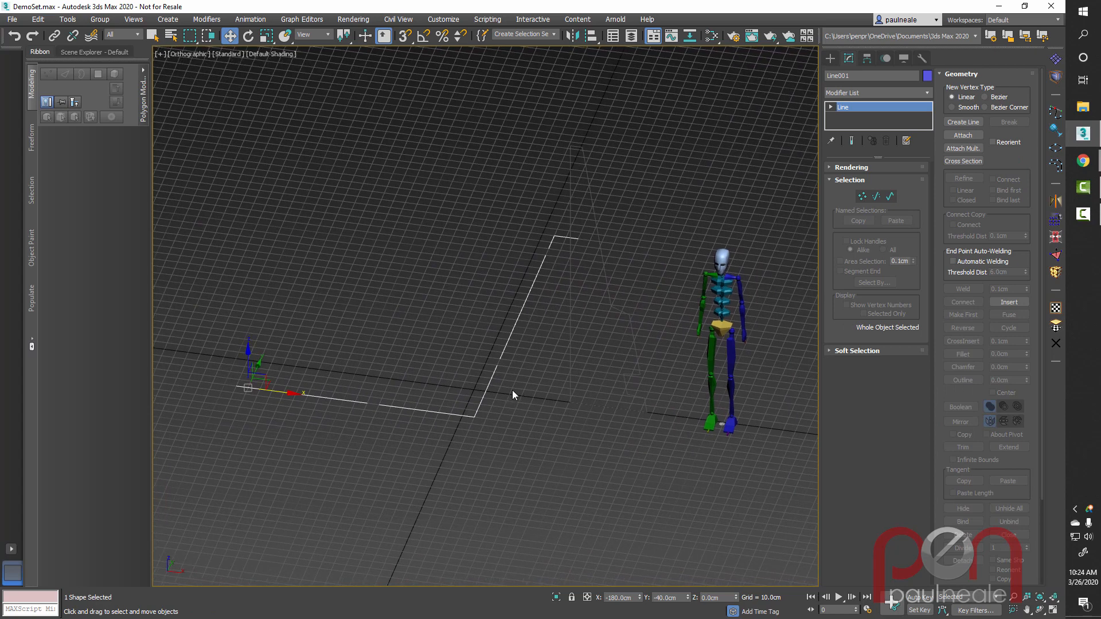
{"action": "type", "text": "xsweep"}
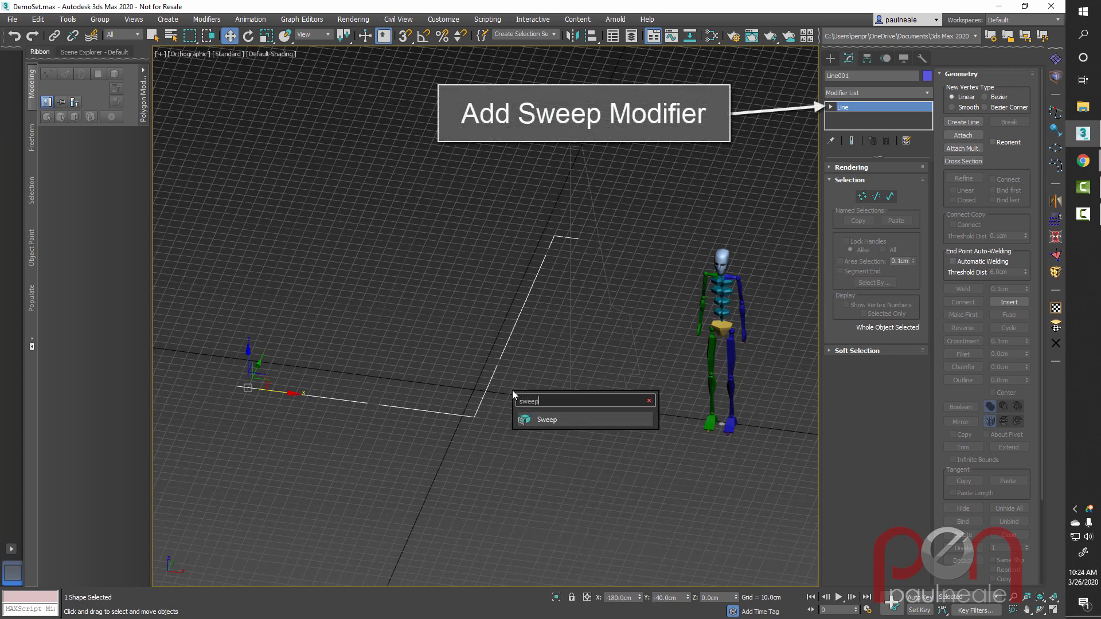
{"action": "key", "text": "Return"}
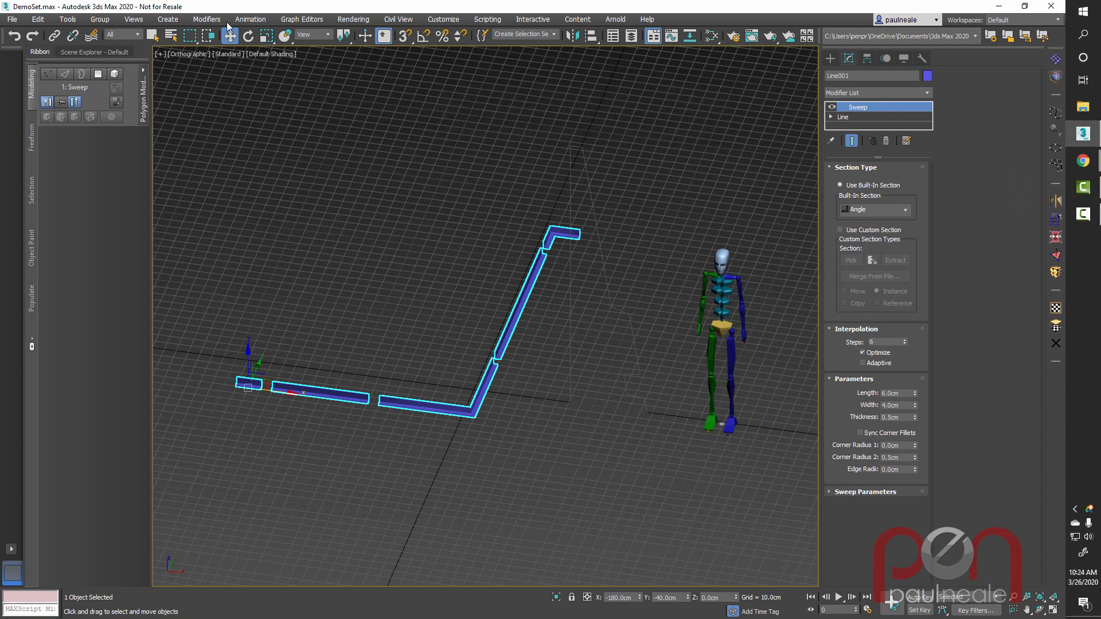
{"action": "left_click", "coordinate": [207, 20]}
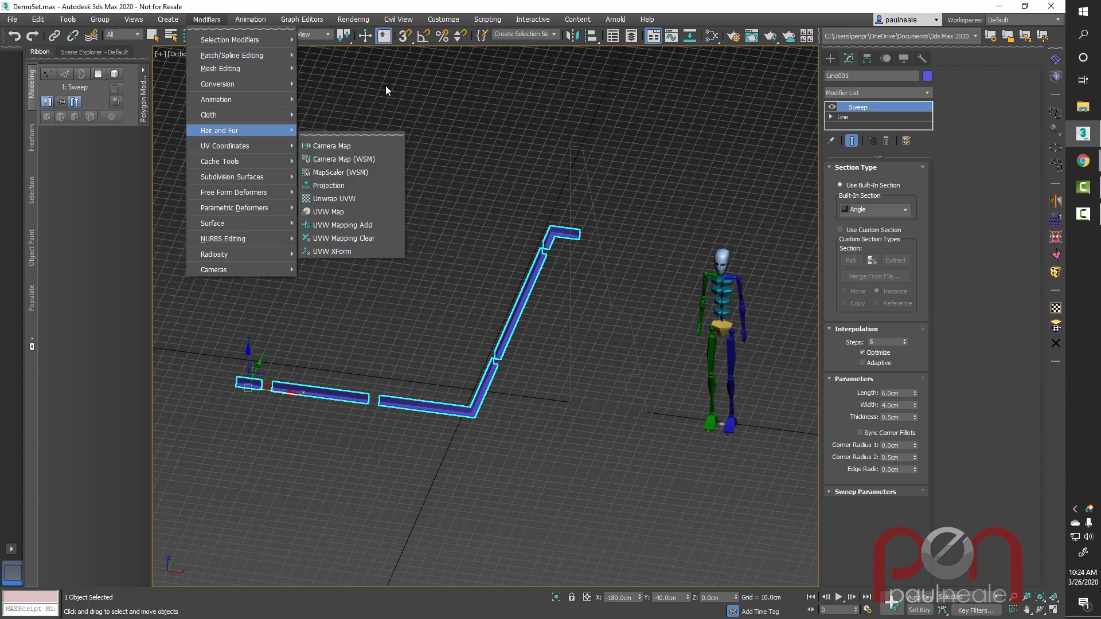
{"action": "left_click", "coordinate": [491, 7]}
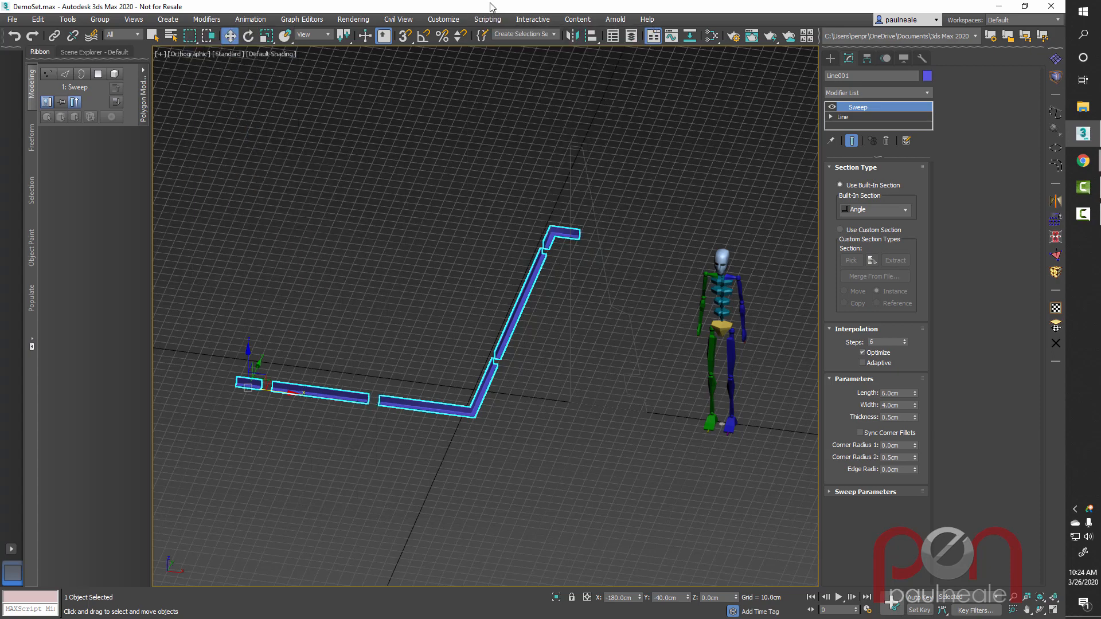
{"action": "right_click", "coordinate": [562, 336]}
{"action": "mouse_move", "coordinate": [601, 367]}
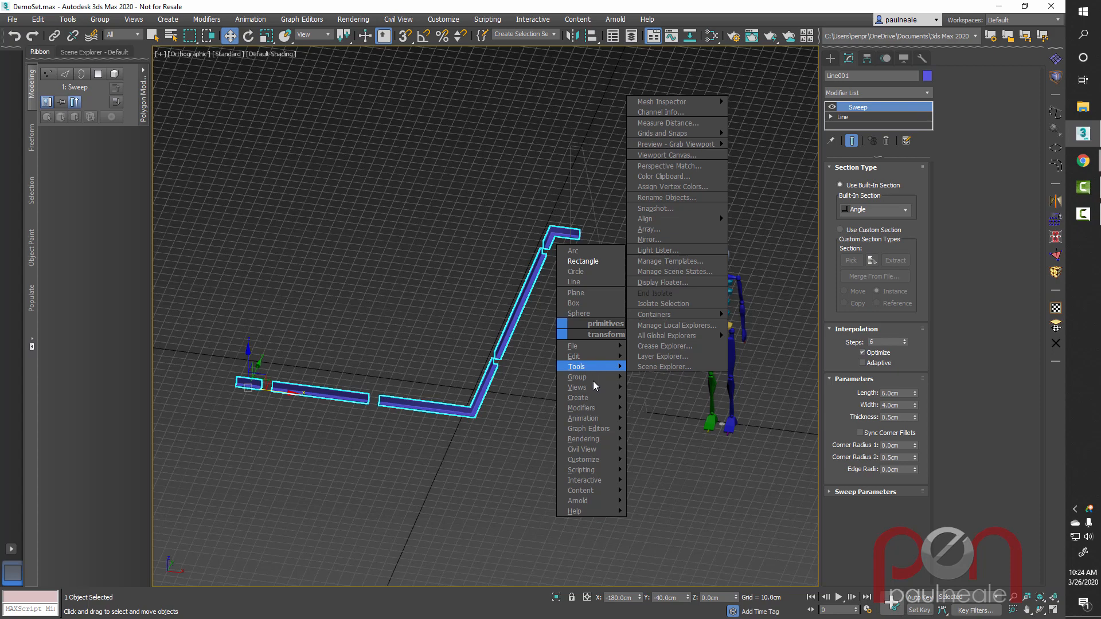
{"action": "mouse_move", "coordinate": [587, 398]}
{"action": "mouse_move", "coordinate": [579, 445]}
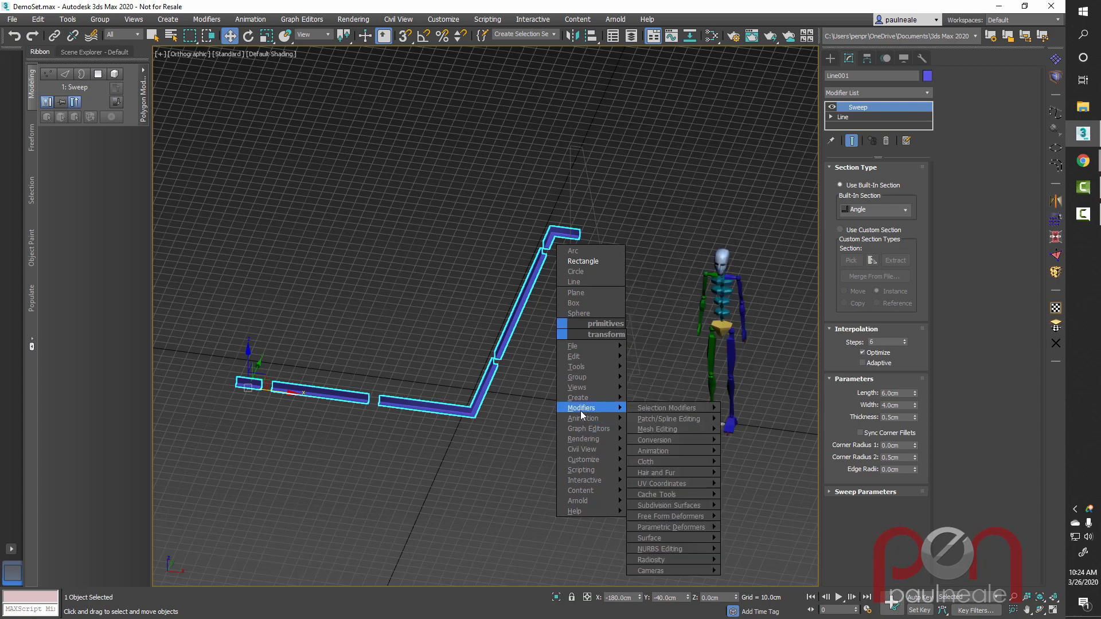
{"action": "left_click", "coordinate": [560, 181]}
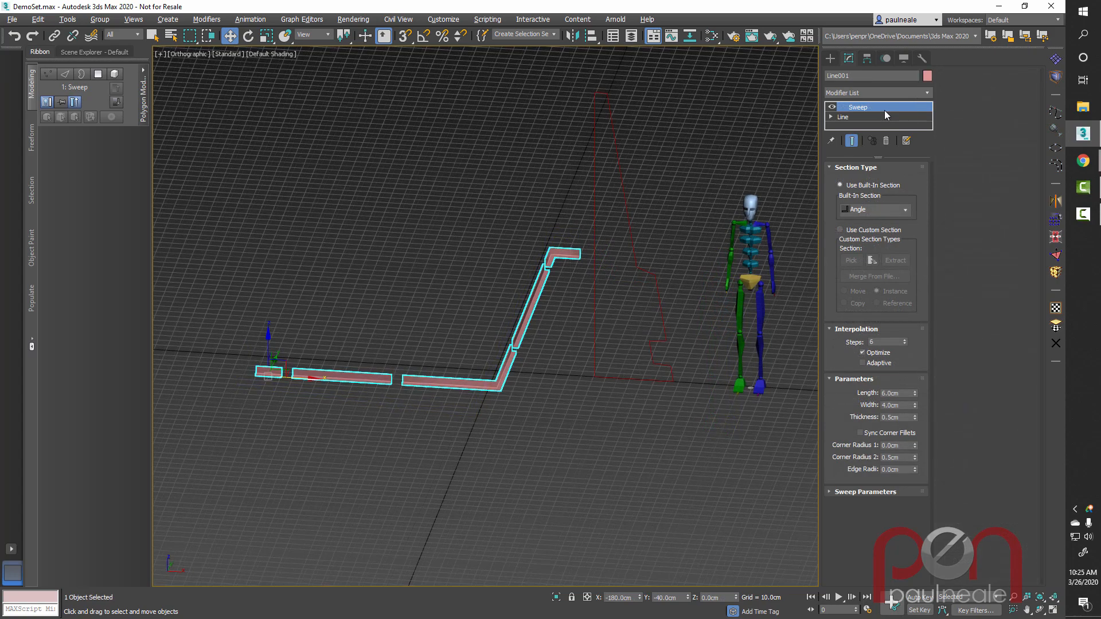
Step: Switch the Sweep to a custom section and pick the stepped profile shape beside the biped as its section
{"action": "left_click", "coordinate": [846, 230]}
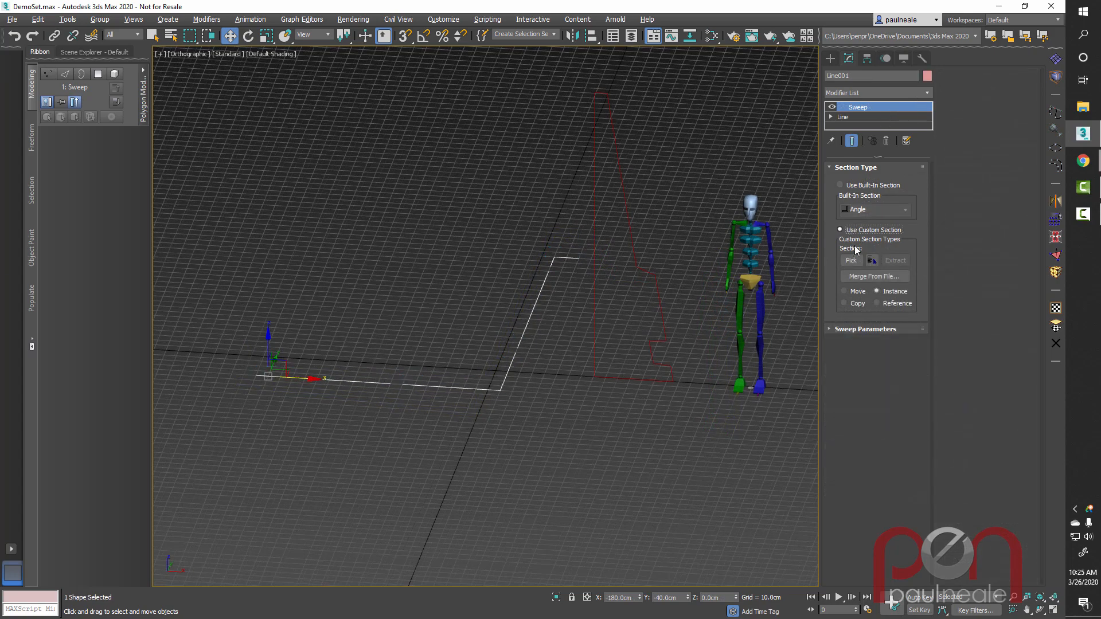
{"action": "left_click", "coordinate": [851, 261]}
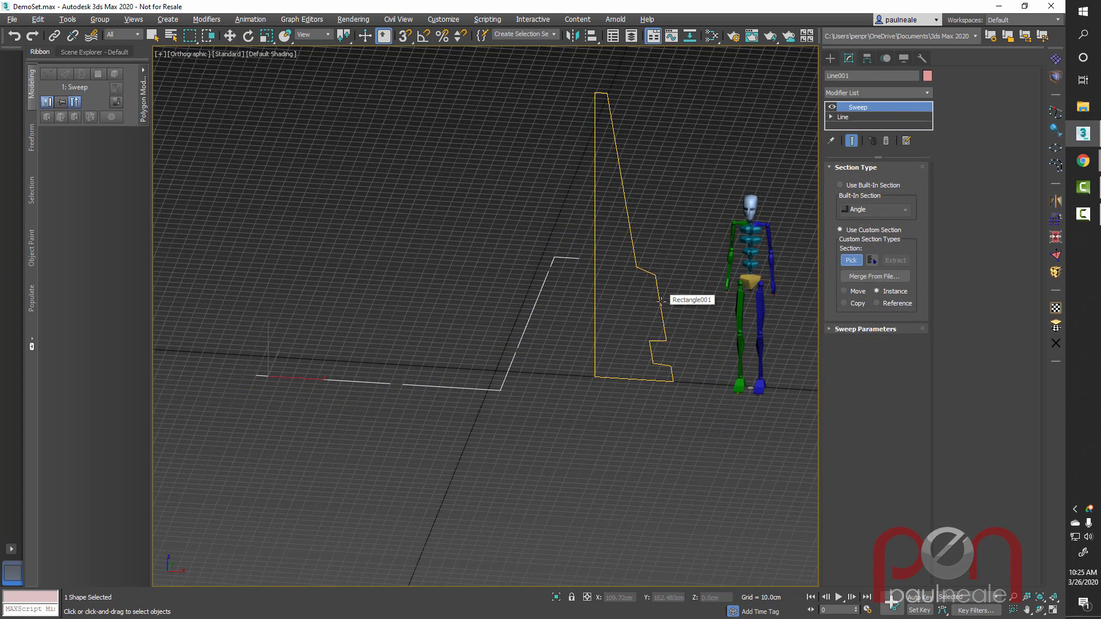
{"action": "left_click", "coordinate": [660, 301]}
{"action": "middle_click_drag", "start_coordinate": [660, 301], "coordinate": [683, 310], "text": "alt"}
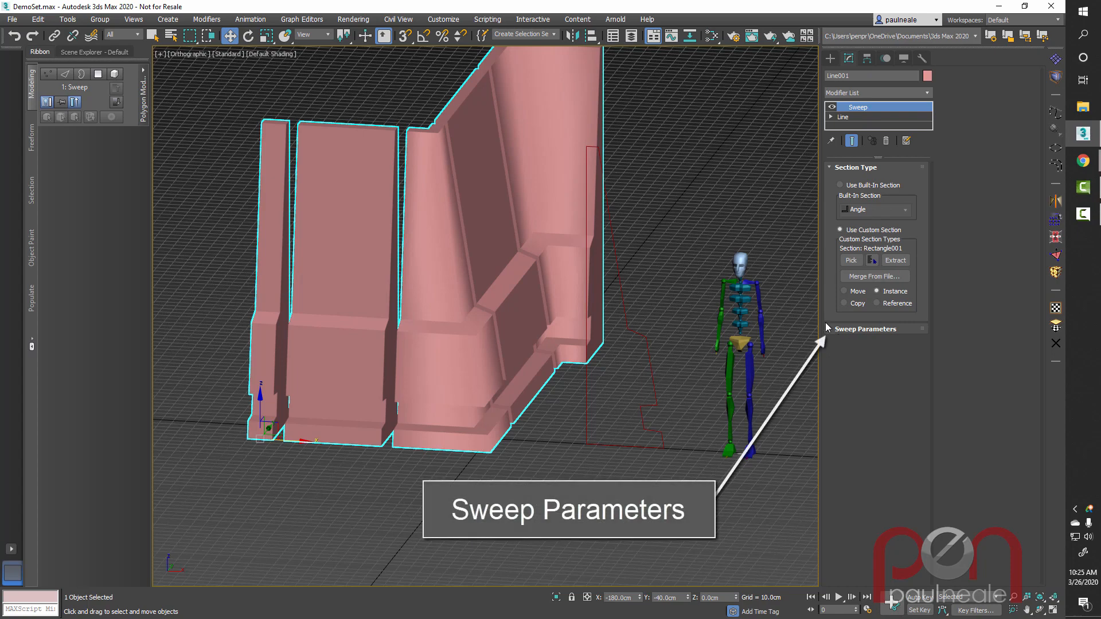
Step: Try the centre pivot alignment for the wall's Sweep and switch it back to the lower-right alignment
{"action": "left_click", "coordinate": [861, 329]}
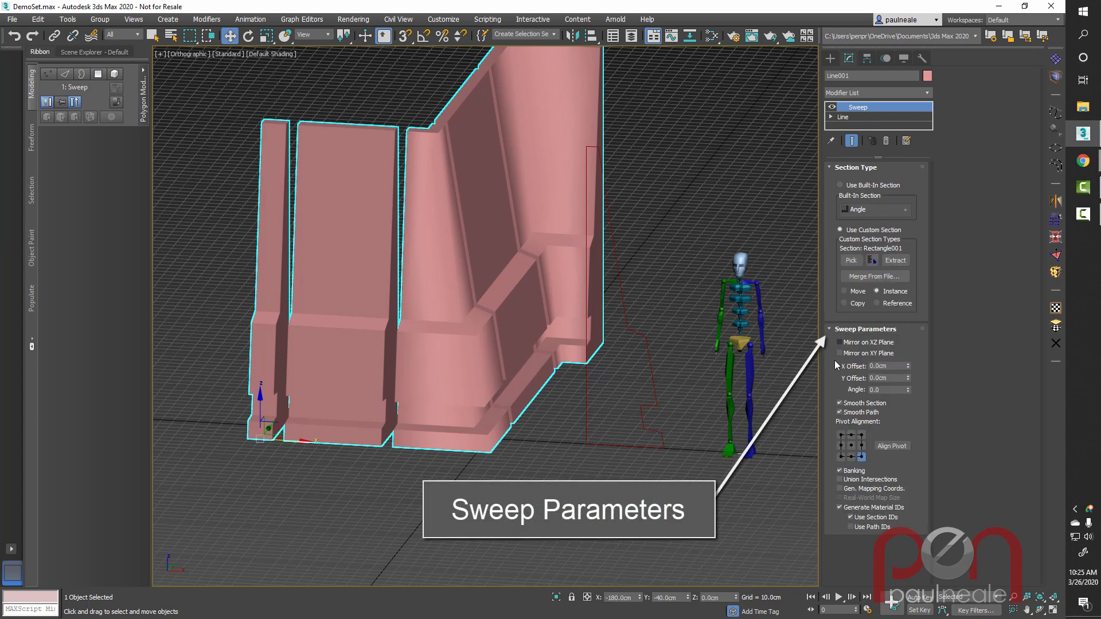
{"action": "left_click", "coordinate": [851, 446]}
{"action": "middle_click_drag", "start_coordinate": [566, 428], "coordinate": [683, 284]}
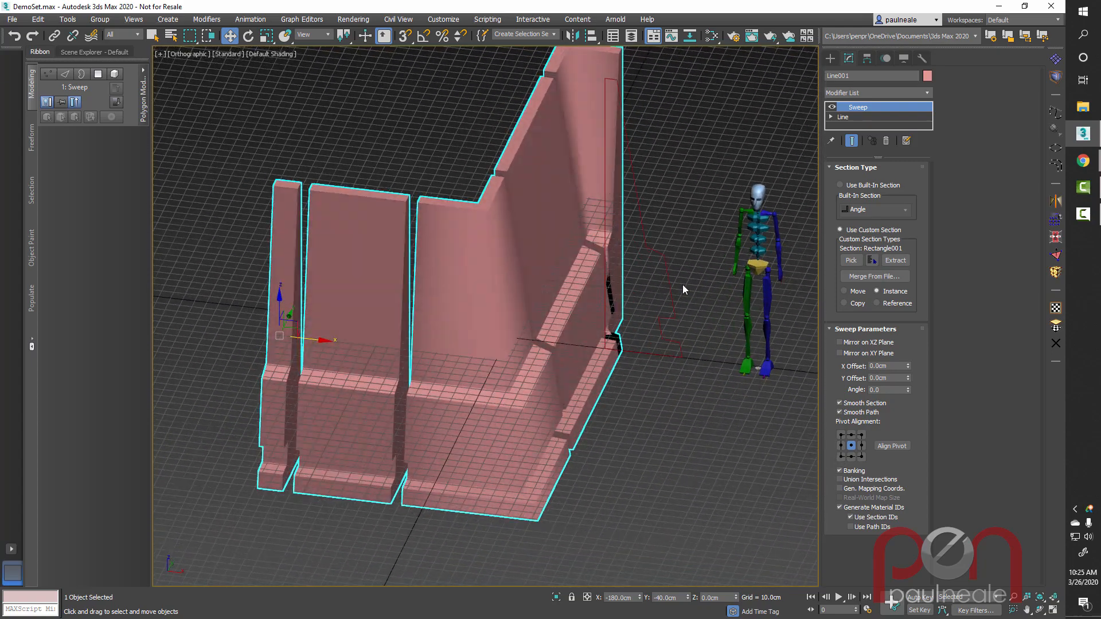
{"action": "left_click", "coordinate": [667, 323]}
{"action": "middle_click_drag", "start_coordinate": [667, 322], "coordinate": [660, 218], "text": "alt"}
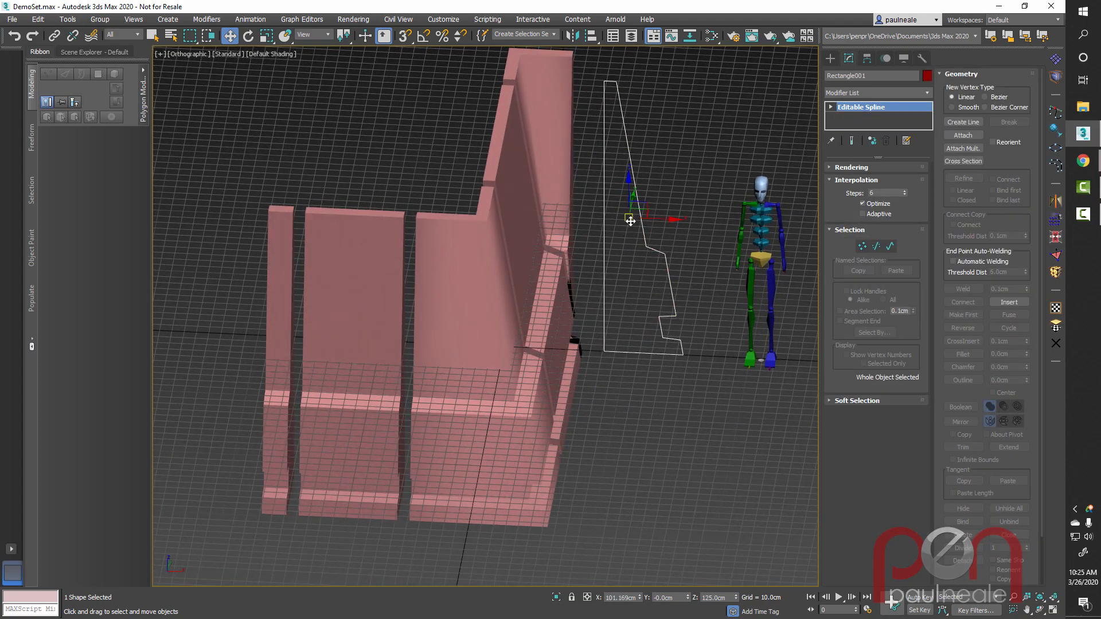
{"action": "left_click", "coordinate": [558, 370]}
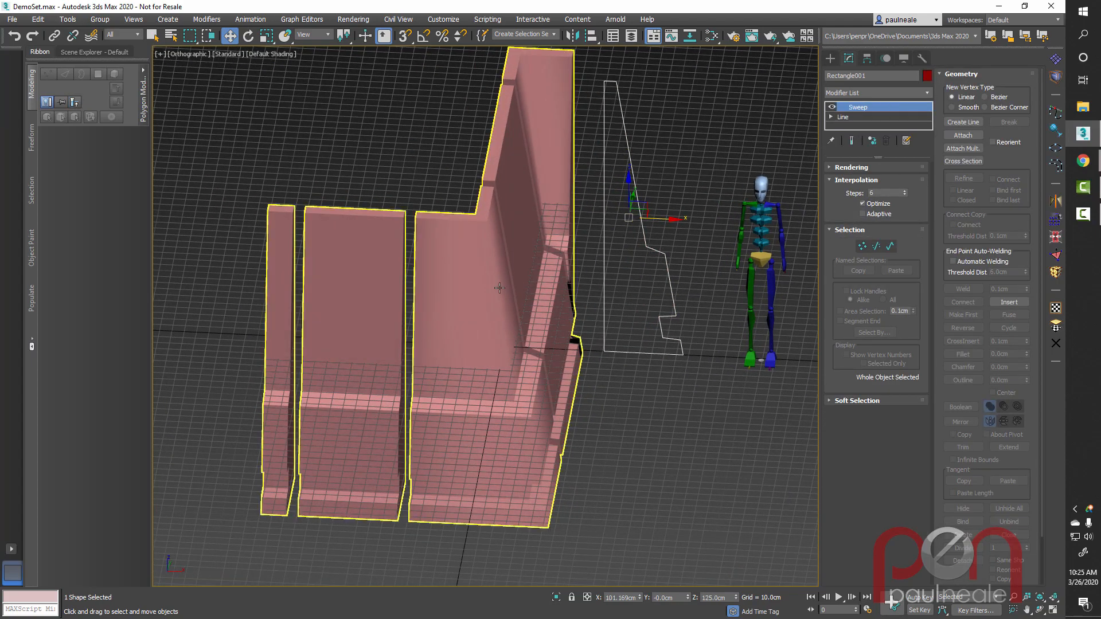
{"action": "middle_click_drag", "start_coordinate": [557, 370], "coordinate": [580, 356], "text": "alt"}
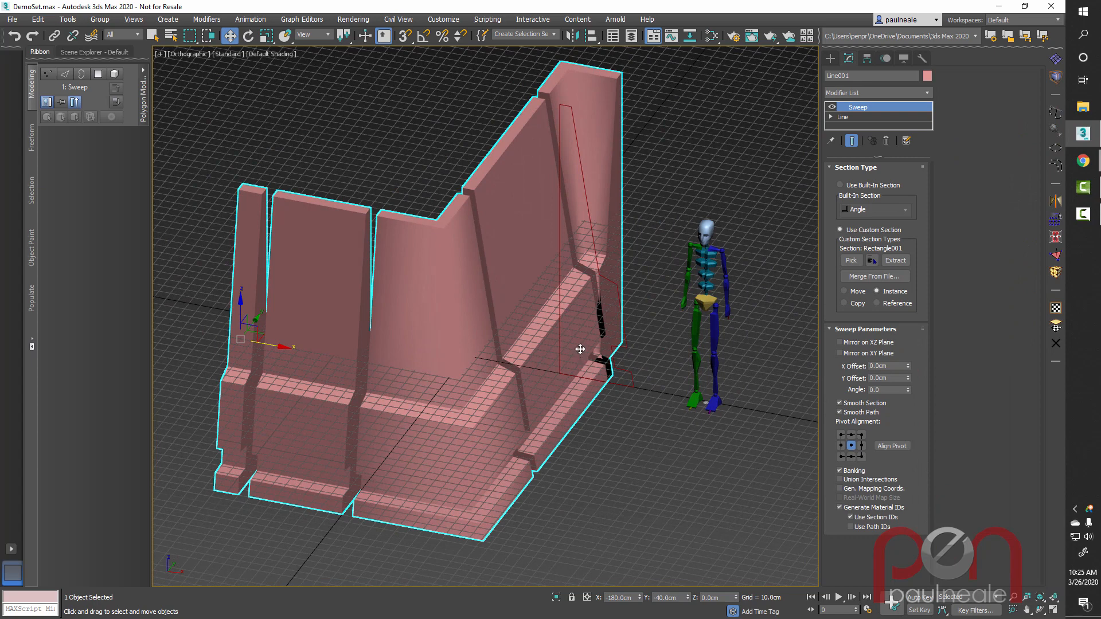
{"action": "left_click", "coordinate": [863, 458]}
{"action": "middle_click_drag", "start_coordinate": [554, 371], "coordinate": [607, 452], "text": "alt"}
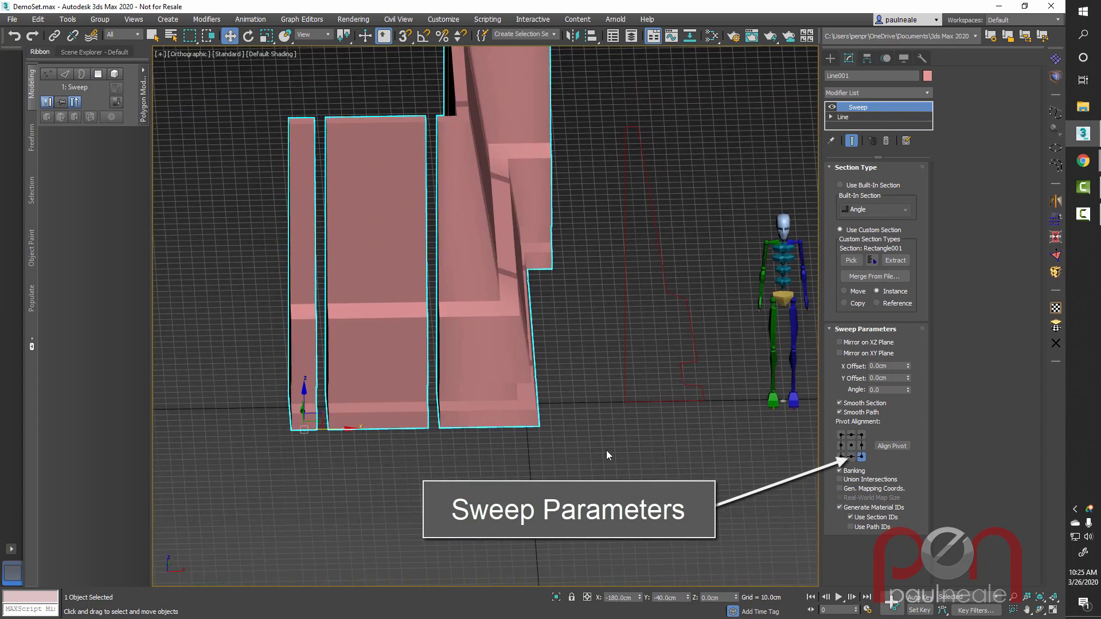
Step: Try moving the profile's lowest outer vertex along X to preview its effect on the swept wall, and leave Vertex level
{"action": "left_click", "coordinate": [705, 402]}
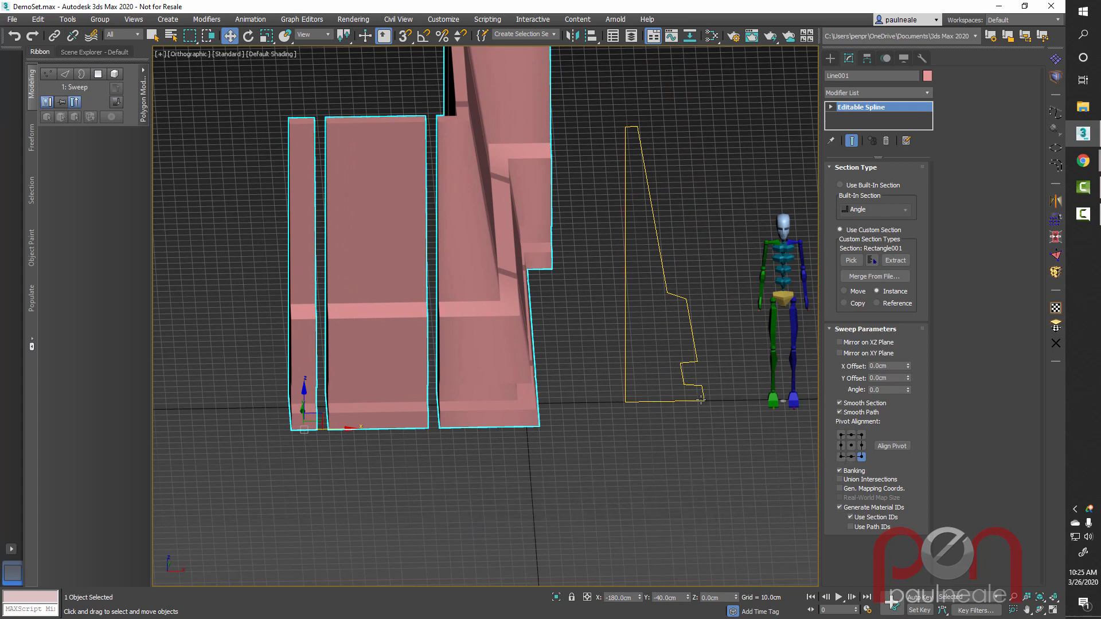
{"action": "key", "text": "1"}
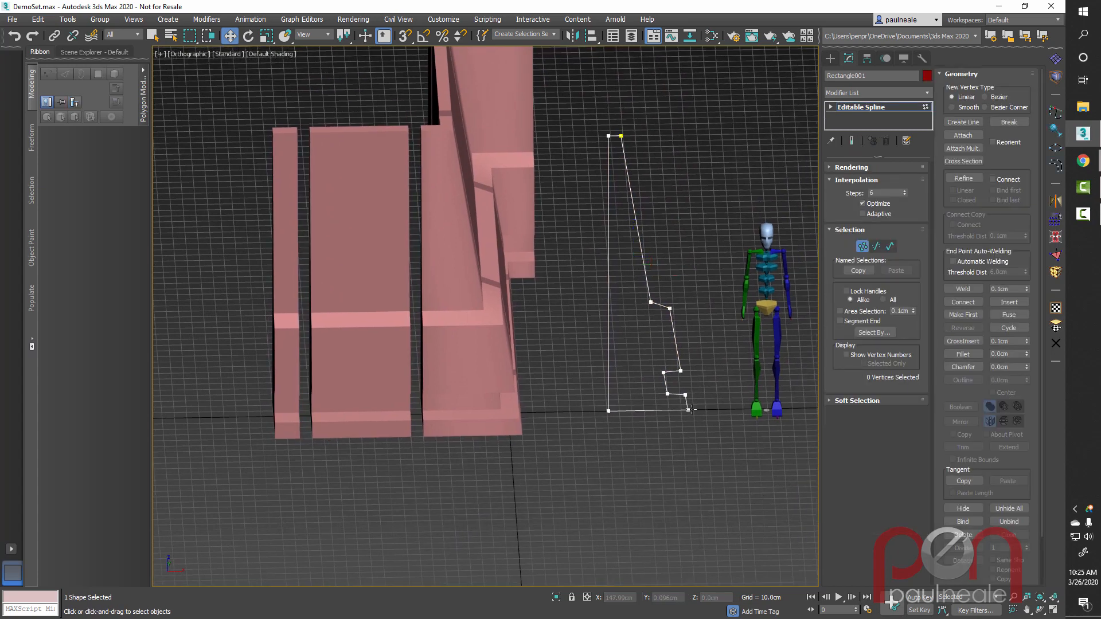
{"action": "left_click", "coordinate": [688, 409]}
{"action": "left_click_drag", "start_coordinate": [717, 408], "coordinate": [732, 405]}
{"action": "right_click", "coordinate": [732, 404]}
{"action": "middle_click_drag", "start_coordinate": [703, 410], "coordinate": [406, 263], "text": "alt"}
{"action": "middle_click_drag", "start_coordinate": [446, 306], "coordinate": [819, 259], "text": "alt"}
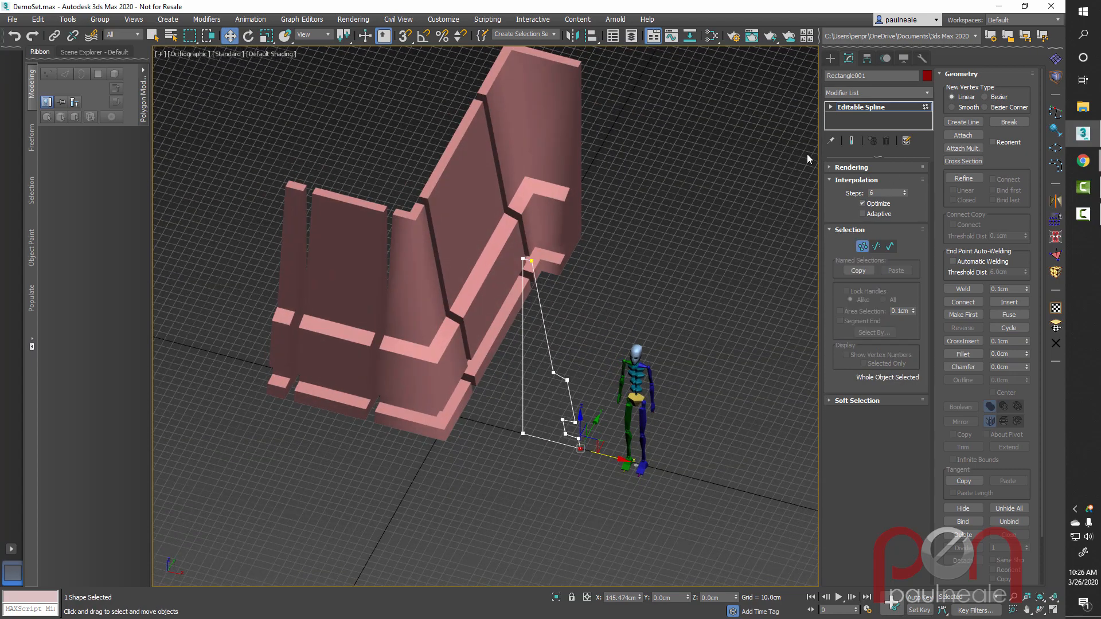
{"action": "left_click", "coordinate": [861, 108]}
Step: Select the swept wall and enable Generate Mapping Coordinates in its Sweep modifier
{"action": "left_click", "coordinate": [556, 190]}
{"action": "middle_click_drag", "start_coordinate": [657, 263], "coordinate": [706, 298], "text": "alt"}
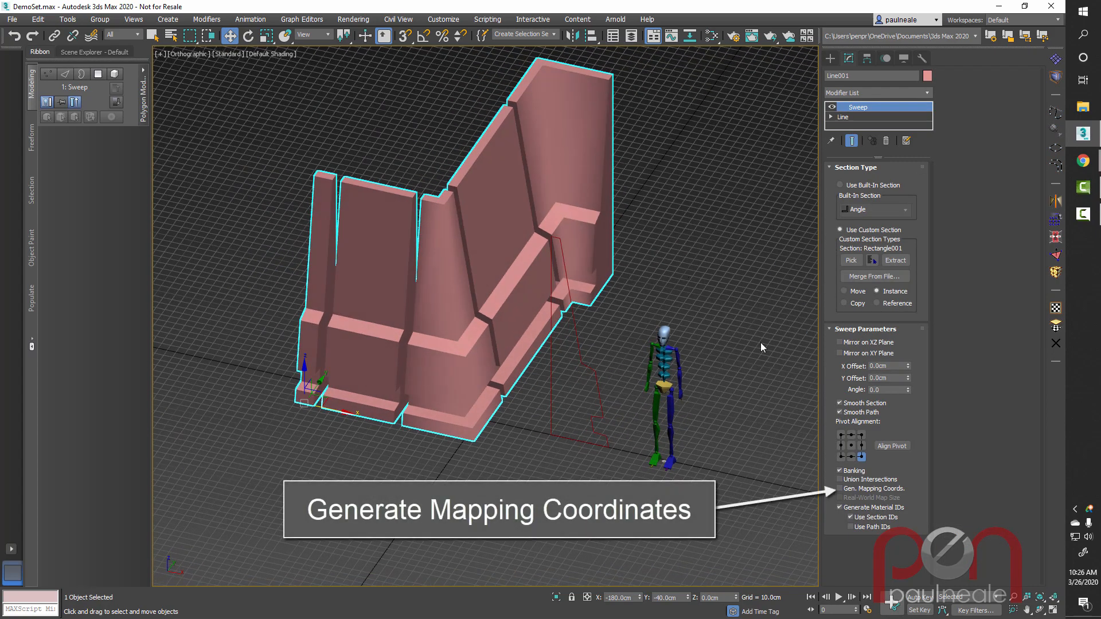
{"action": "left_click", "coordinate": [841, 489]}
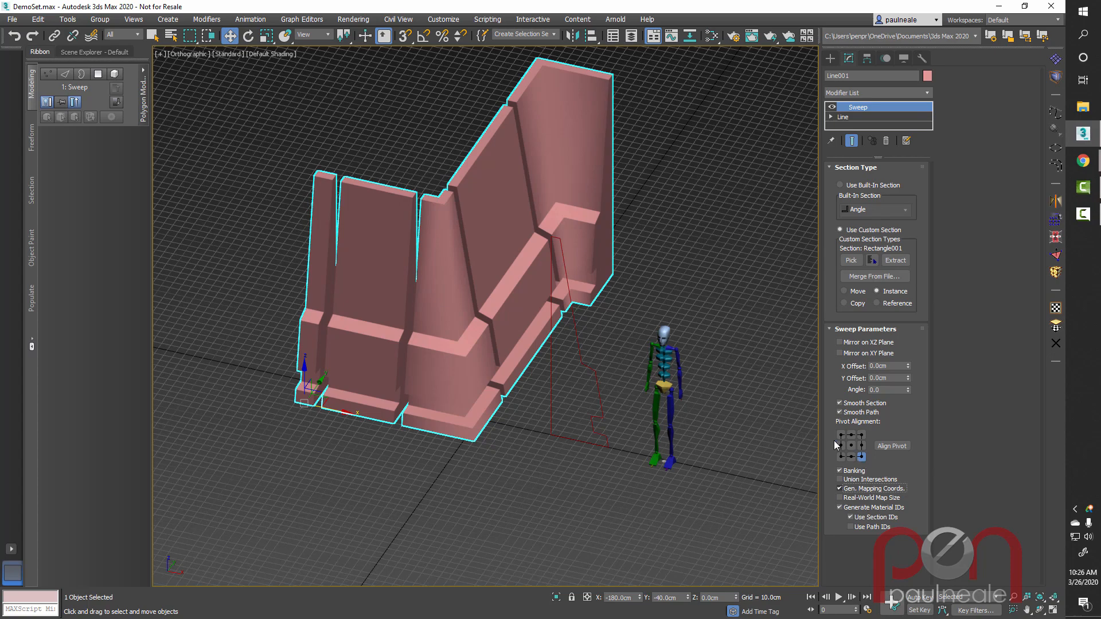
Step: Turn on the edged faces display and inspect the swept wall's edges from several angles
{"action": "mouse_move", "coordinate": [586, 407]}
{"action": "middle_mouse_down"}
{"action": "mouse_move", "coordinate": [590, 430]}
{"action": "mouse_move", "coordinate": [619, 402]}
{"action": "mouse_move", "coordinate": [573, 392]}
{"action": "mouse_move", "coordinate": [556, 401]}
{"action": "middle_mouse_up"}
{"action": "key", "text": "F4"}
{"action": "middle_click_drag", "start_coordinate": [586, 293], "coordinate": [620, 374], "text": "alt"}
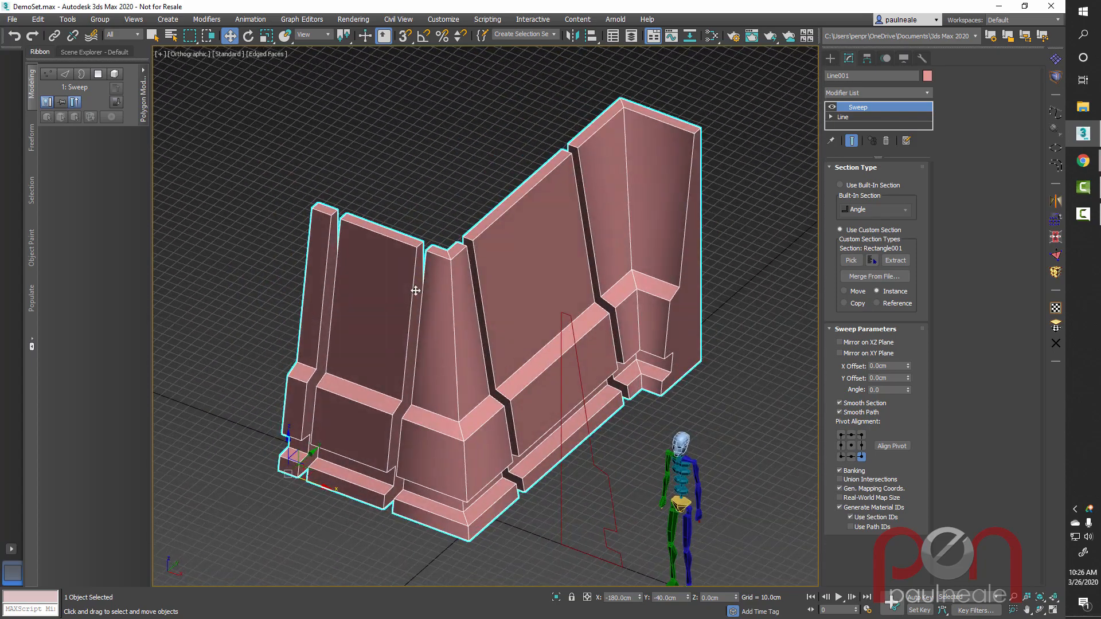
{"action": "middle_click_drag", "start_coordinate": [693, 287], "coordinate": [676, 404], "text": "alt"}
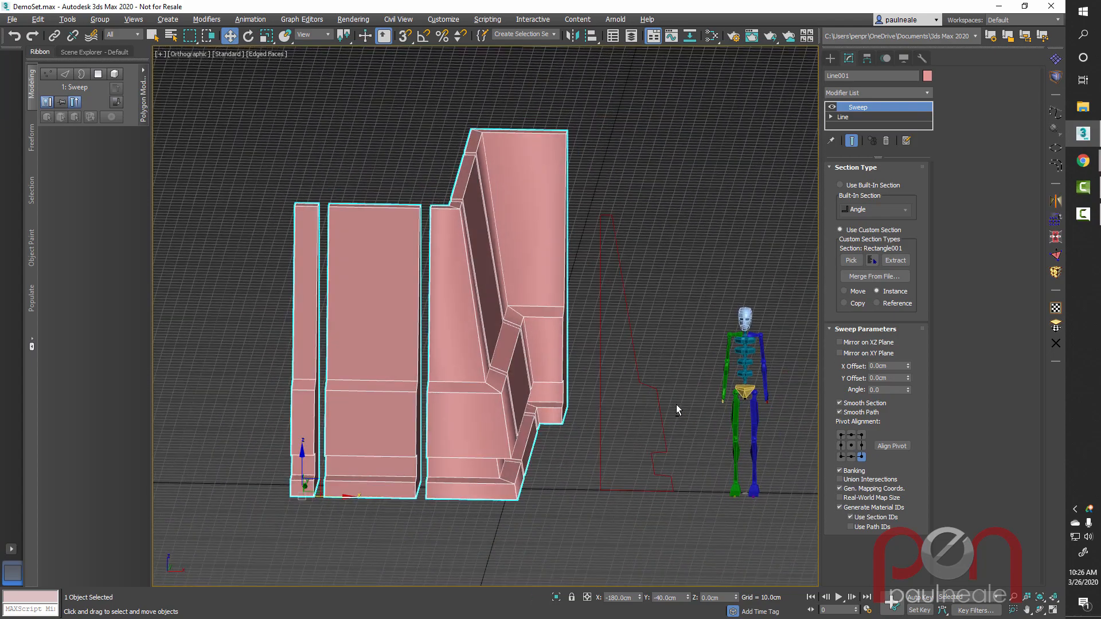
Step: Select the profile spline and refine its sloped outer edge with a new vertex a short distance below the top corner
{"action": "left_click_drag", "start_coordinate": [652, 408], "coordinate": [672, 429]}
{"action": "scroll", "coordinate": [686, 393], "scroll_direction": "up", "scroll_amount": 3}
{"action": "middle_click_drag", "start_coordinate": [685, 376], "coordinate": [656, 378]}
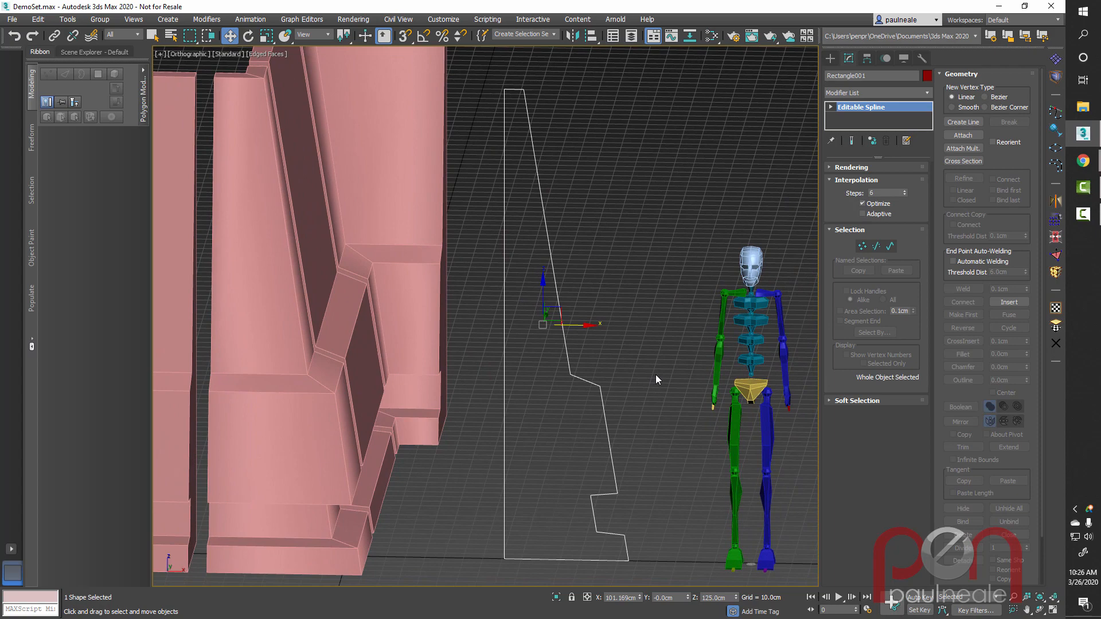
{"action": "key", "text": "f"}
{"action": "middle_click_drag", "start_coordinate": [644, 359], "coordinate": [511, 501]}
{"action": "middle_click_drag", "start_coordinate": [548, 325], "coordinate": [555, 415]}
{"action": "key", "text": "z"}
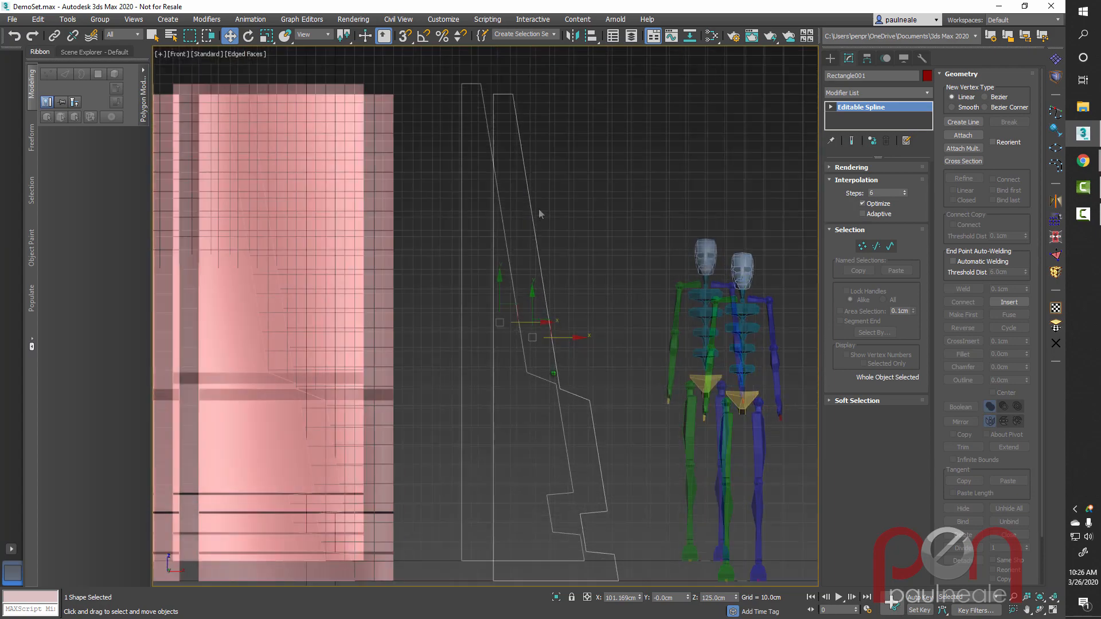
{"action": "key", "text": "1"}
{"action": "right_click", "coordinate": [541, 207]}
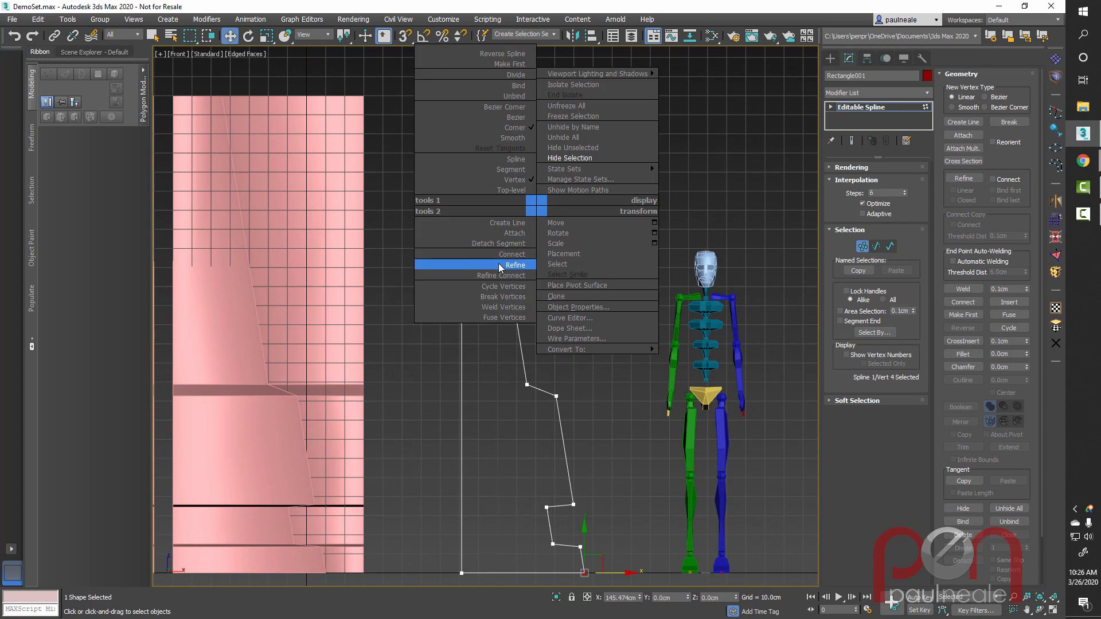
{"action": "left_click", "coordinate": [494, 263]}
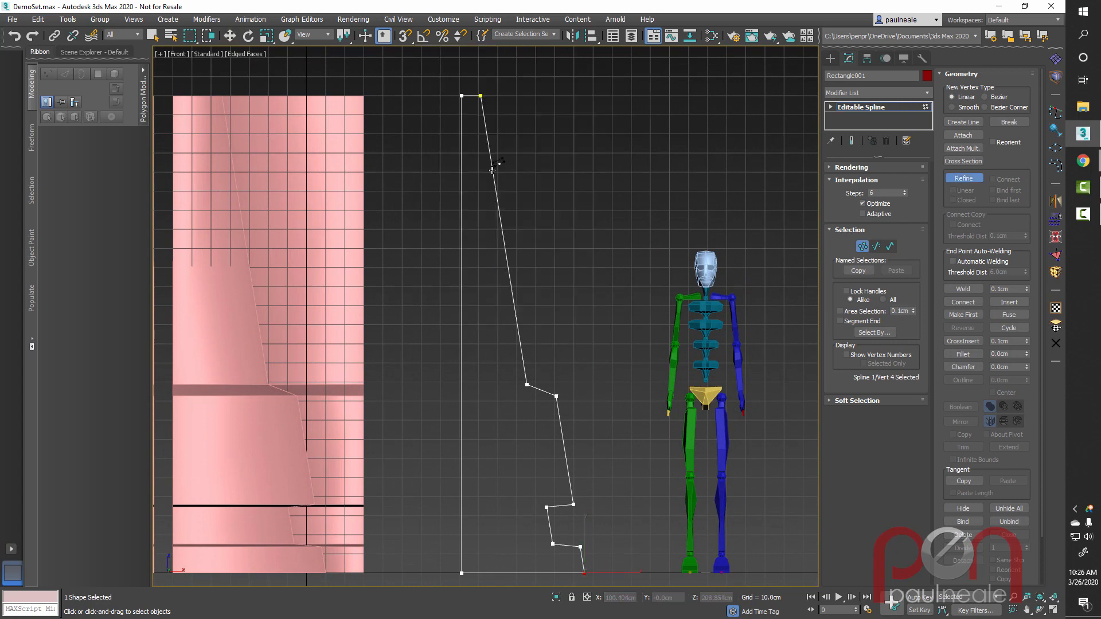
{"action": "left_click", "coordinate": [487, 137]}
{"action": "right_click", "coordinate": [495, 134]}
Step: Move the profile's short top outer segment outward along X and shift its lower vertex back so the lip's face is vertical
{"action": "key", "text": "2"}
{"action": "left_click", "coordinate": [487, 125]}
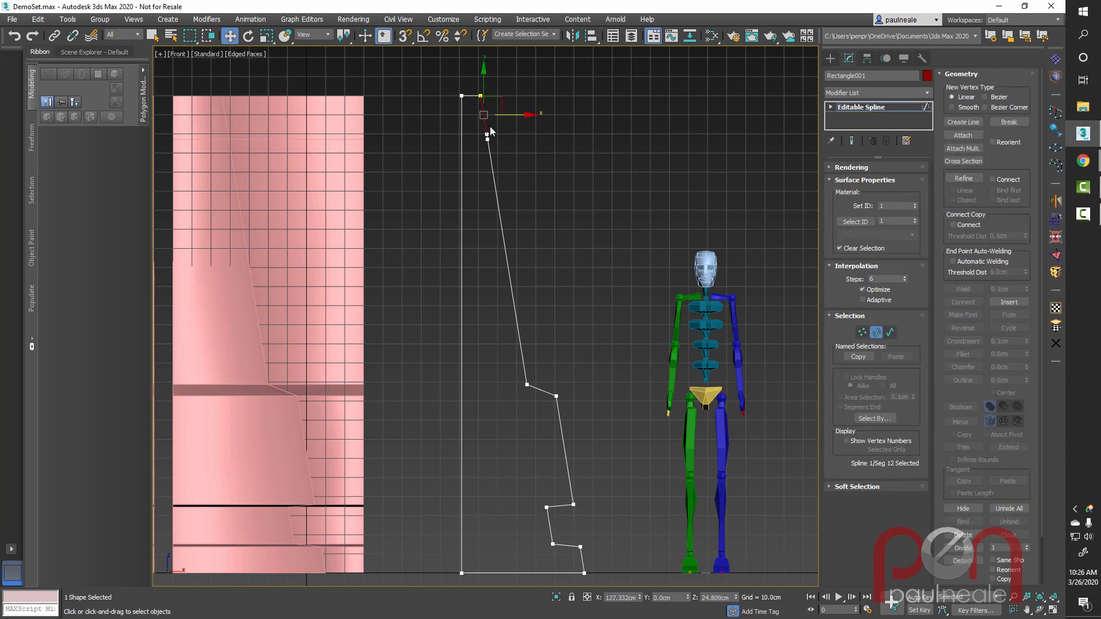
{"action": "left_click_drag", "start_coordinate": [507, 115], "coordinate": [546, 114]}
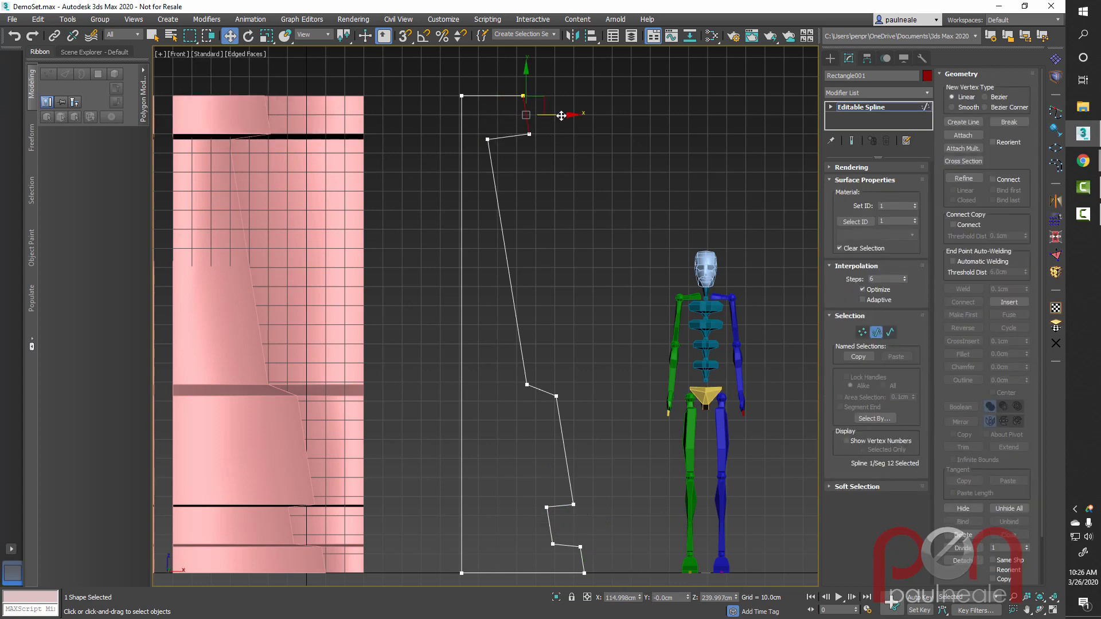
{"action": "key", "text": "1"}
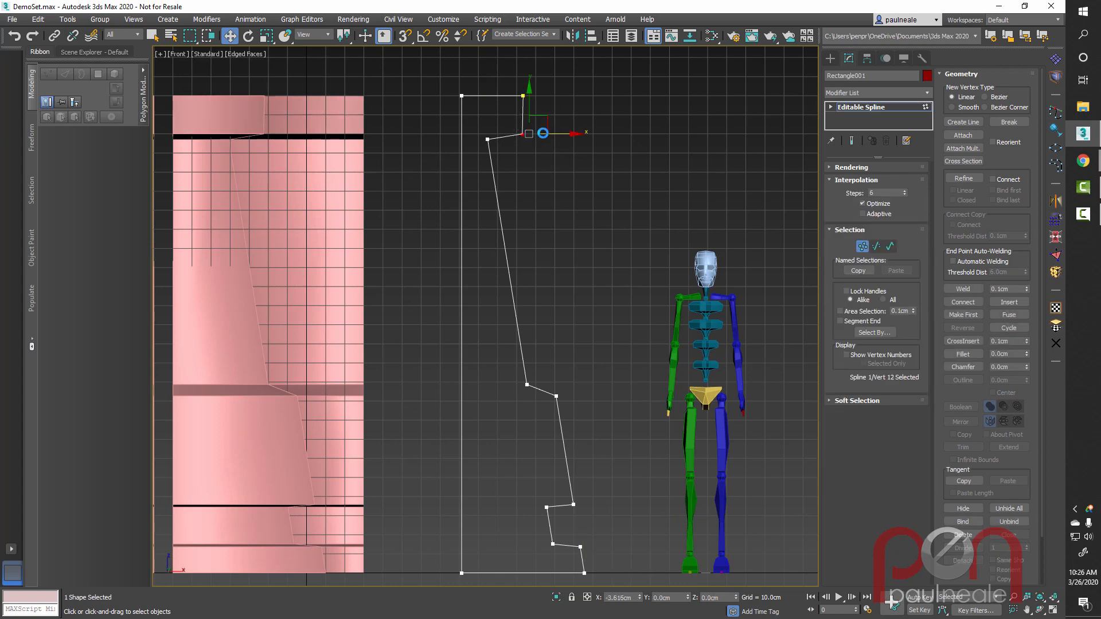
{"action": "mouse_move", "coordinate": [554, 195]}
{"action": "middle_mouse_down"}
{"action": "mouse_move", "coordinate": [549, 169]}
{"action": "mouse_move", "coordinate": [560, 202]}
{"action": "middle_mouse_up"}
Step: Move the two inner vertices of the profile's lower notch so its back edge is vertical and its horizontal edges are level
{"action": "left_click_drag", "start_coordinate": [480, 128], "coordinate": [563, 167]}
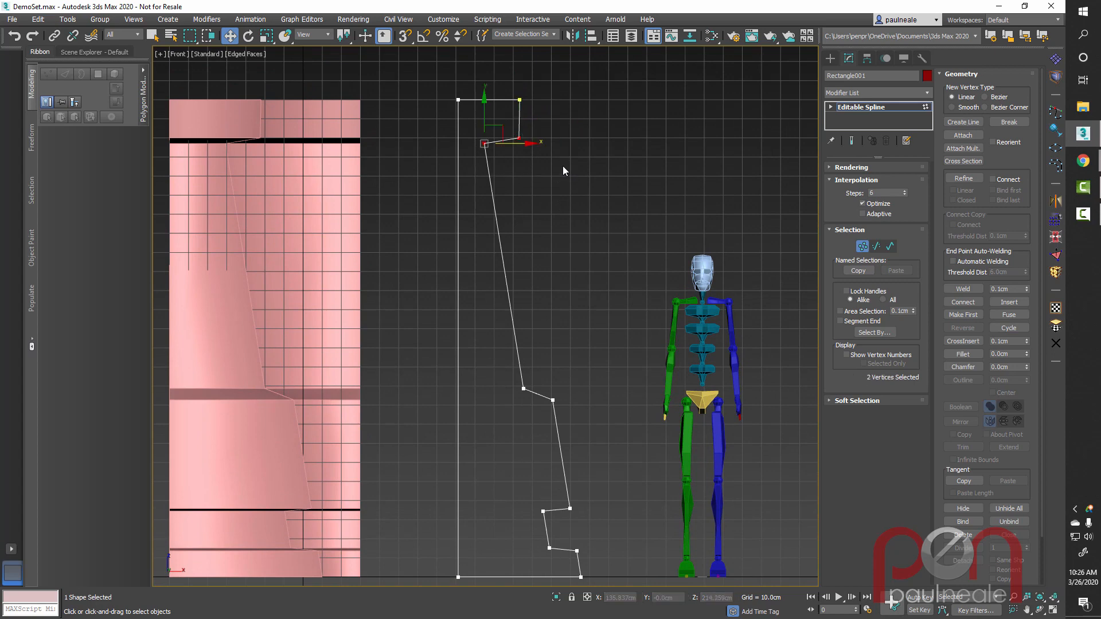
{"action": "middle_click_drag", "start_coordinate": [613, 482], "coordinate": [592, 388]}
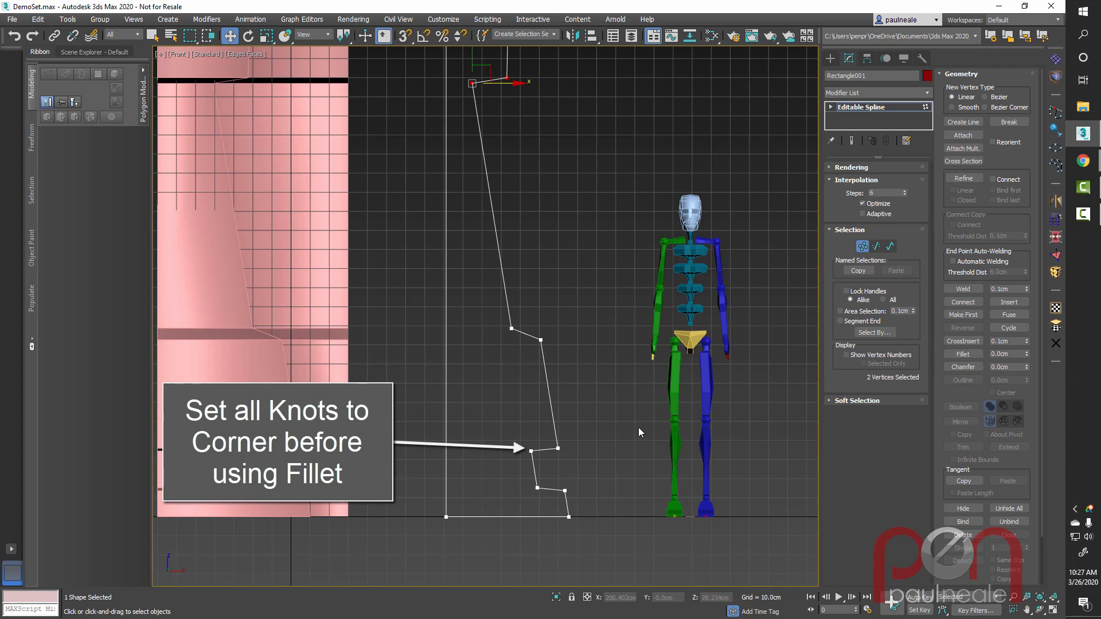
{"action": "scroll", "coordinate": [639, 428], "scroll_direction": "up", "scroll_amount": 3}
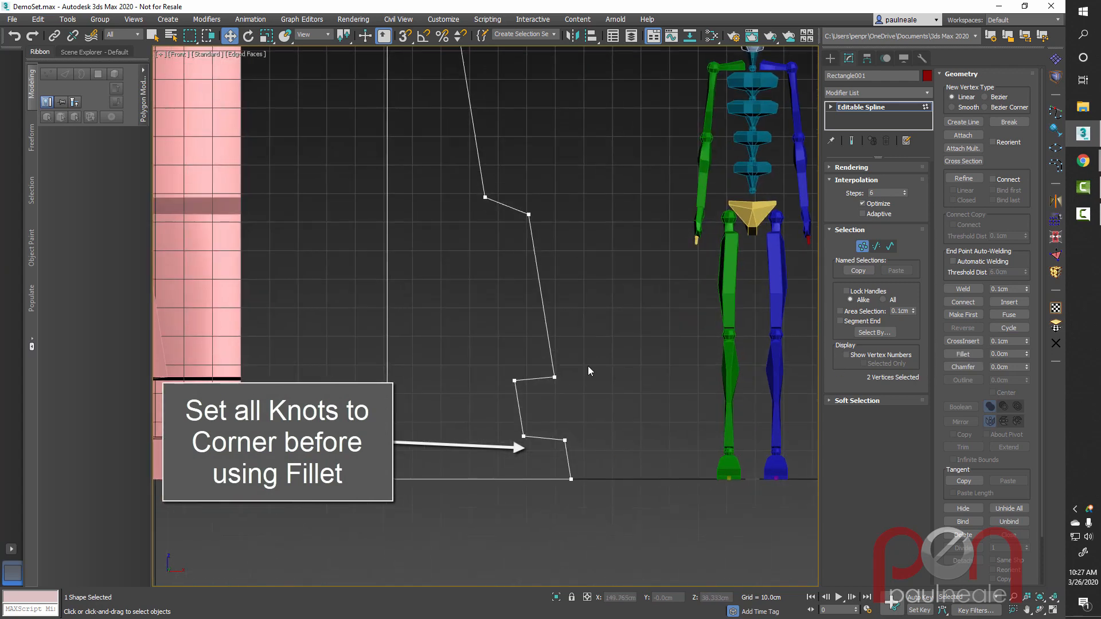
{"action": "left_click", "coordinate": [555, 377]}
{"action": "left_click_drag", "start_coordinate": [546, 448], "coordinate": [546, 447], "text": "ctrl"}
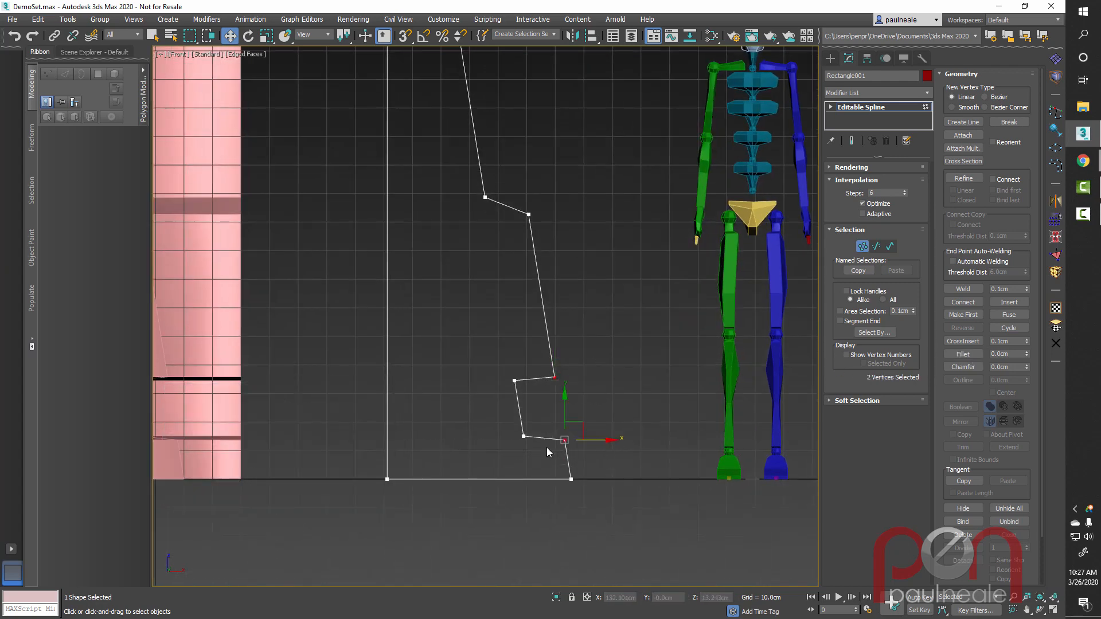
{"action": "left_click", "coordinate": [532, 465]}
{"action": "left_click", "coordinate": [523, 436]}
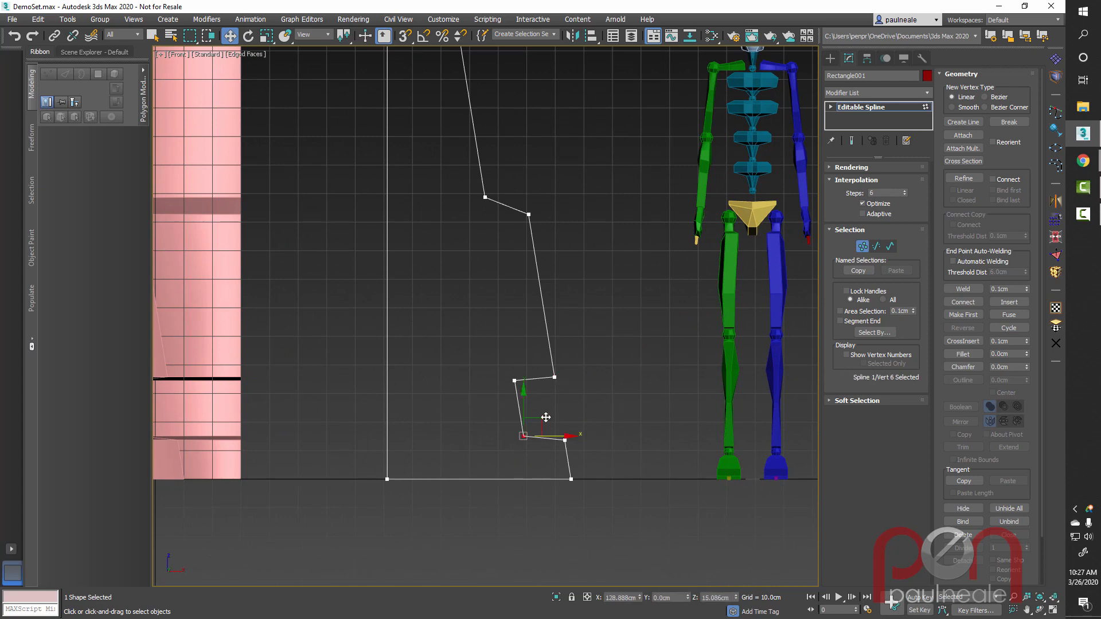
{"action": "left_click_drag", "start_coordinate": [535, 429], "coordinate": [532, 422]}
{"action": "left_click", "coordinate": [559, 411]}
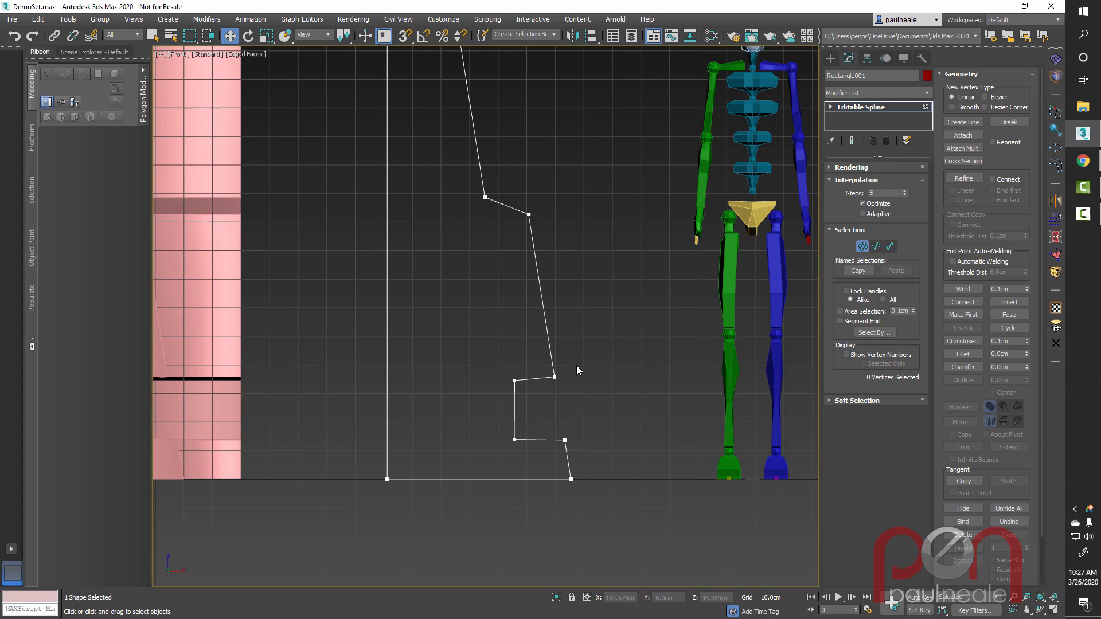
{"action": "left_click", "coordinate": [515, 380]}
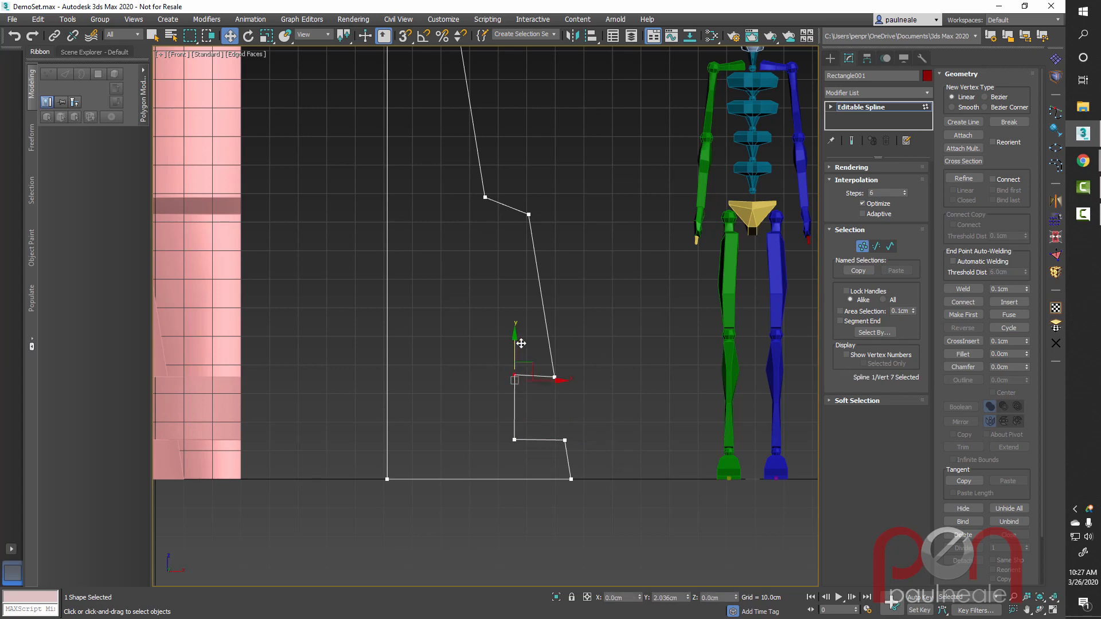
{"action": "left_click_drag", "start_coordinate": [515, 349], "coordinate": [520, 344]}
Step: Fillet the two outer corners above and below the profile's lower notch
{"action": "left_click_drag", "start_coordinate": [522, 479], "coordinate": [522, 479]}
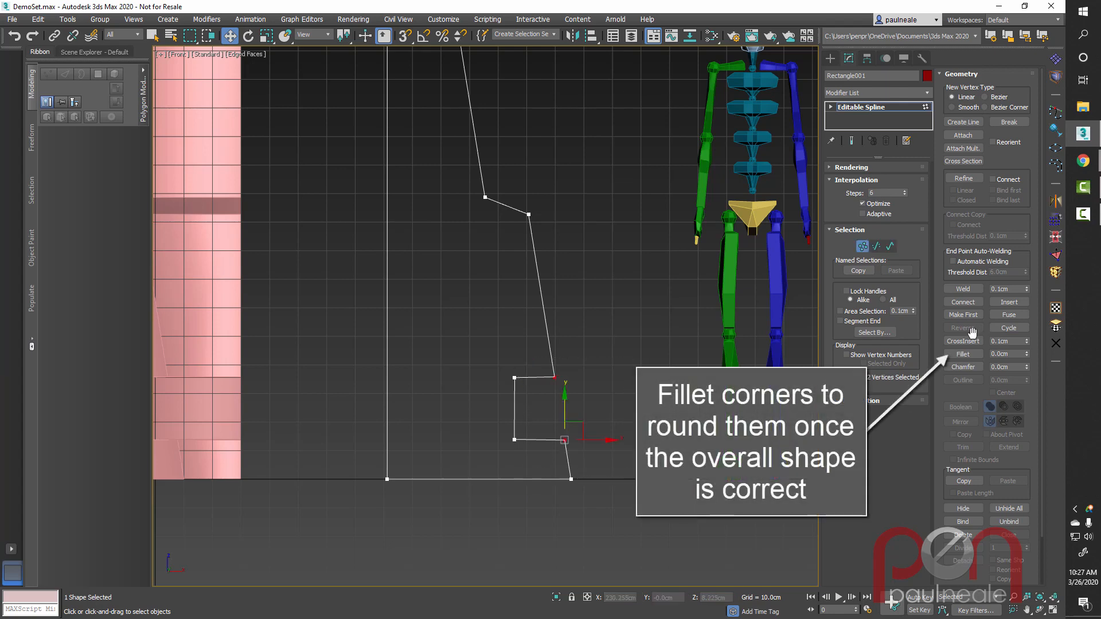
{"action": "left_click_drag", "start_coordinate": [558, 378], "coordinate": [558, 359]}
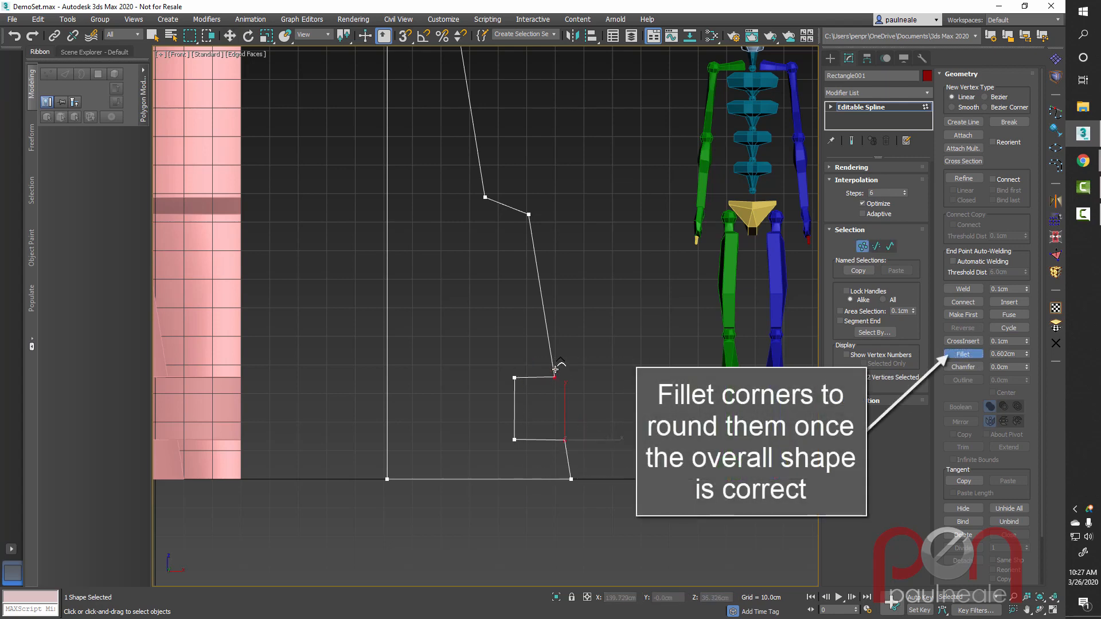
{"action": "middle_click_drag", "start_coordinate": [398, 413], "coordinate": [544, 406]}
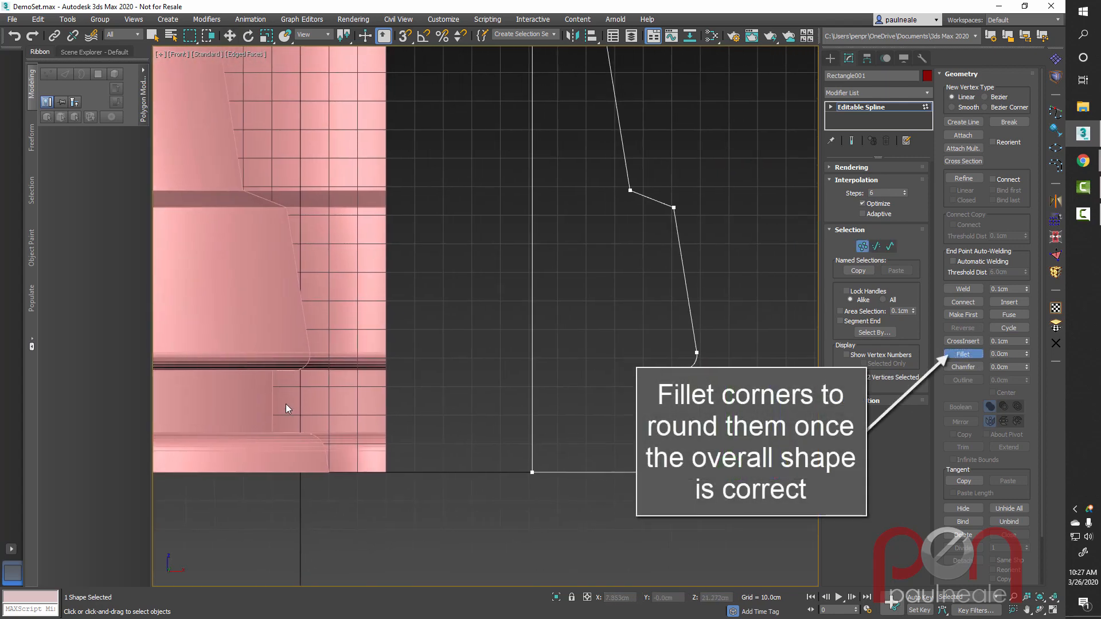
Step: Fillet both corners of the profile's middle shoulder until their arcs meet in an S-curve
{"action": "middle_click_drag", "start_coordinate": [657, 250], "coordinate": [620, 300]}
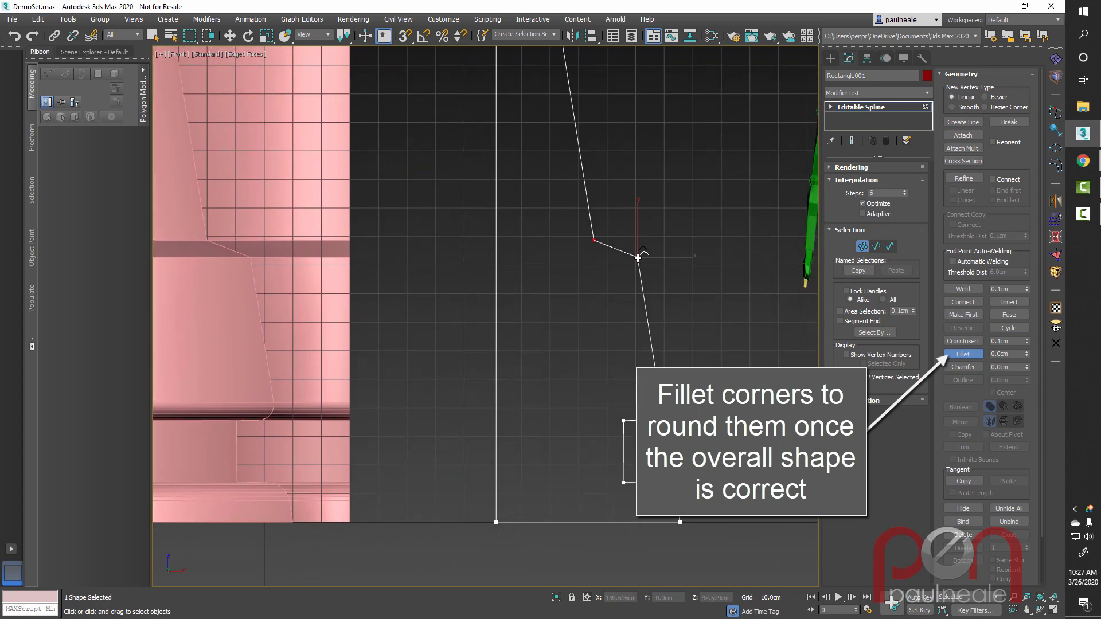
{"action": "left_click_drag", "start_coordinate": [638, 253], "coordinate": [585, 288]}
{"action": "scroll", "coordinate": [617, 253], "scroll_direction": "up", "scroll_amount": 5}
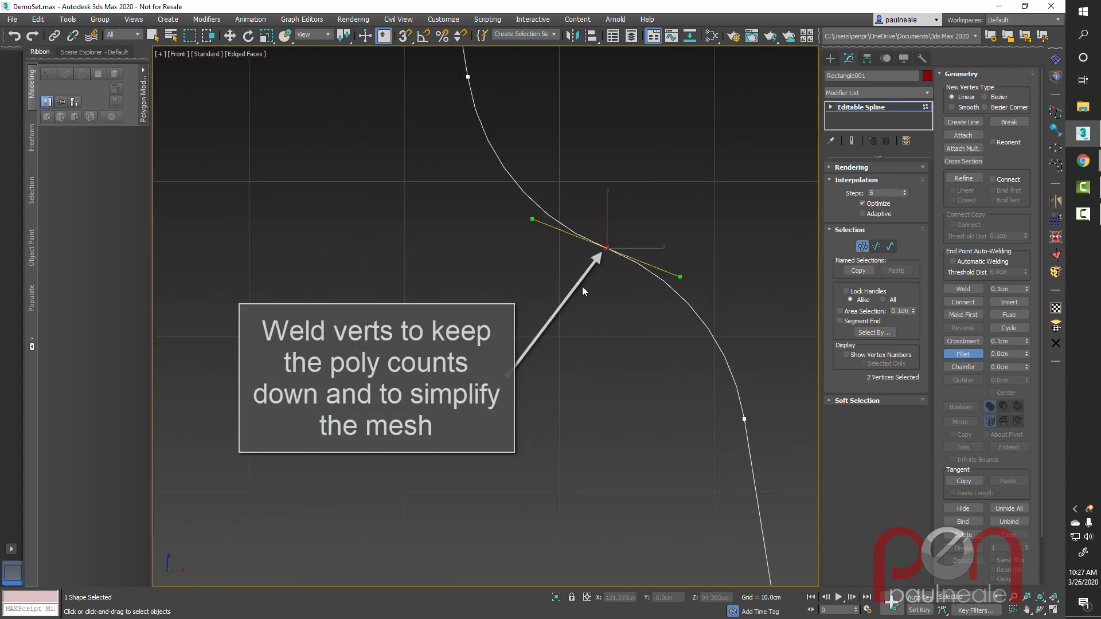
Step: Raise the weld threshold to 770.1 cm and weld the two coincident vertices in the middle of the shoulder's S-curve
{"action": "left_click", "coordinate": [963, 289]}
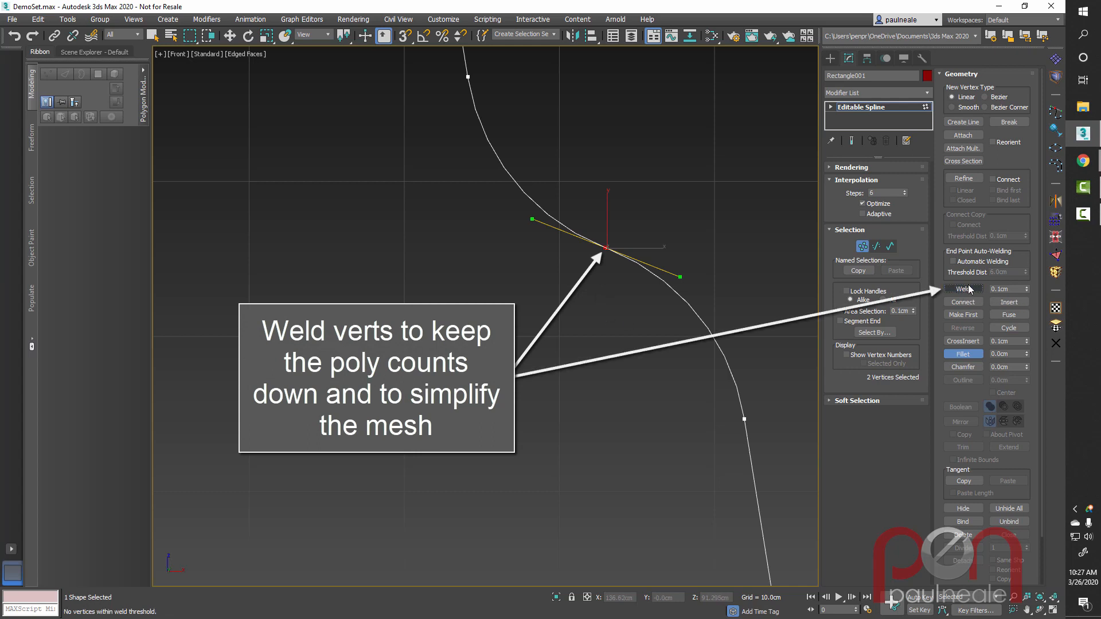
{"action": "left_click_drag", "start_coordinate": [1026, 288], "coordinate": [1026, 264]}
{"action": "left_click", "coordinate": [976, 288]}
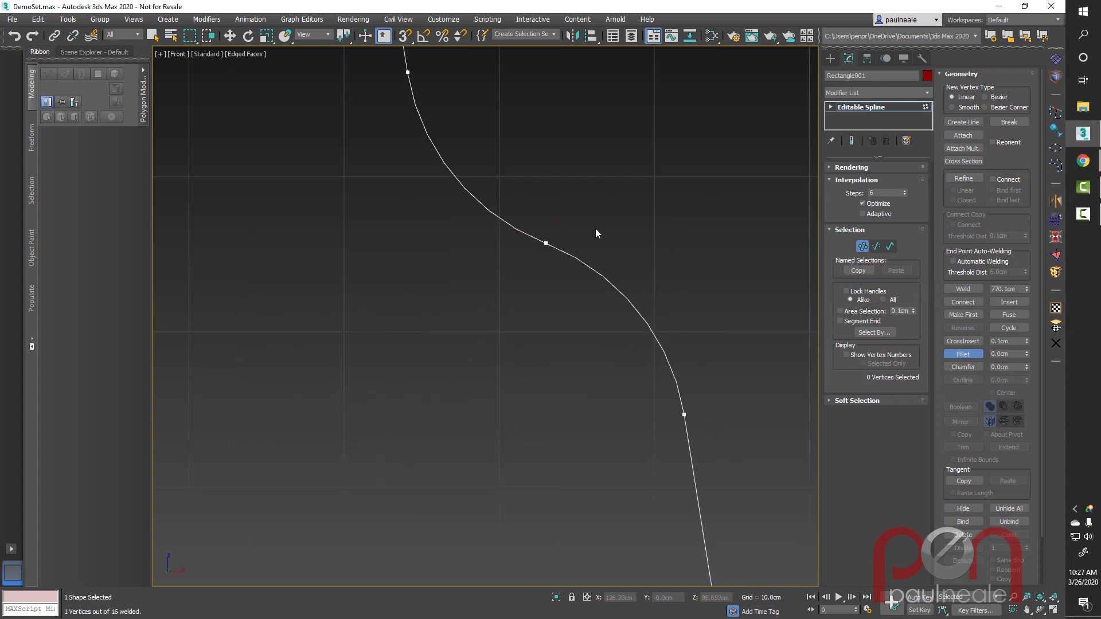
{"action": "left_click", "coordinate": [607, 247]}
{"action": "scroll", "coordinate": [637, 264], "scroll_direction": "down", "scroll_amount": 6}
{"action": "scroll", "coordinate": [614, 293], "scroll_direction": "down", "scroll_amount": 4}
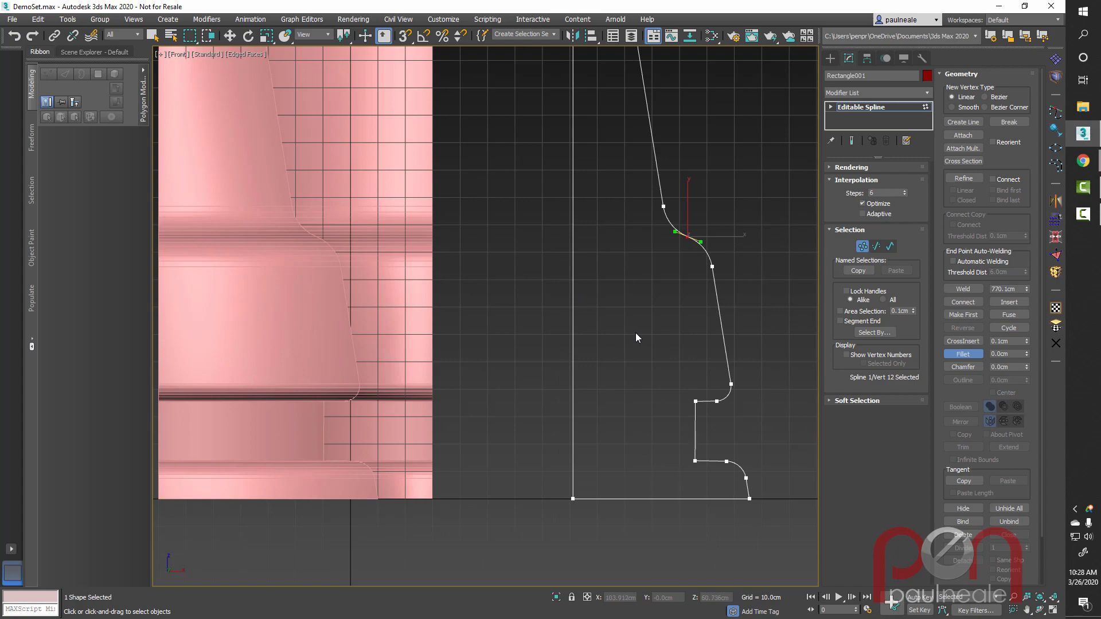
Step: Fillet the outer and inner corners under the profile's top lip until their arcs meet
{"action": "middle_click_drag", "start_coordinate": [647, 331], "coordinate": [380, 253], "text": "alt"}
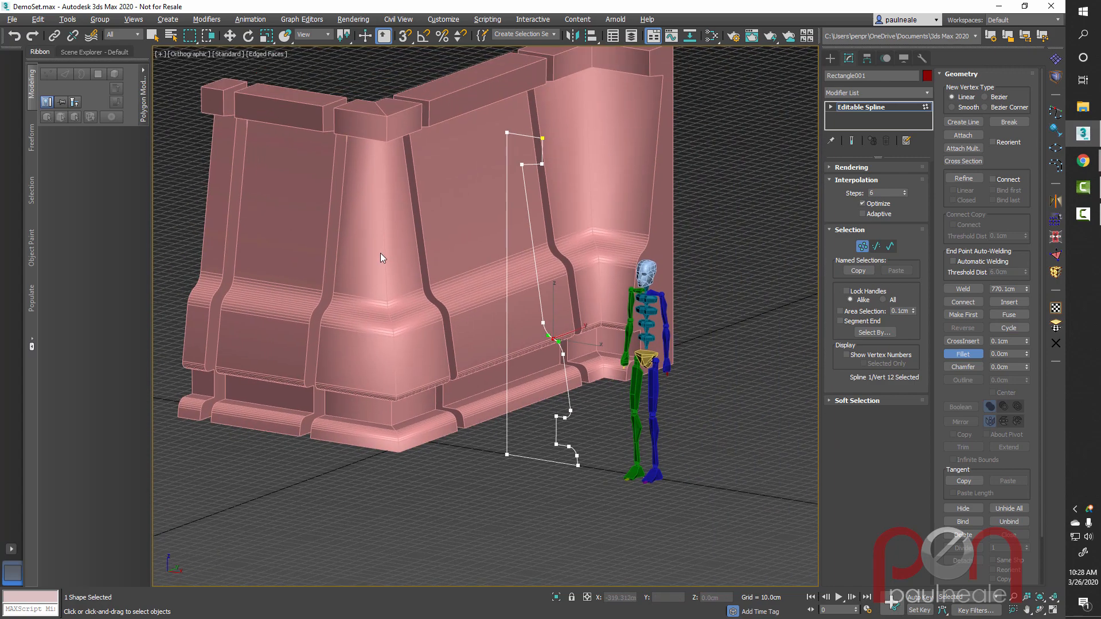
{"action": "scroll", "coordinate": [380, 274], "scroll_direction": "up", "scroll_amount": 5}
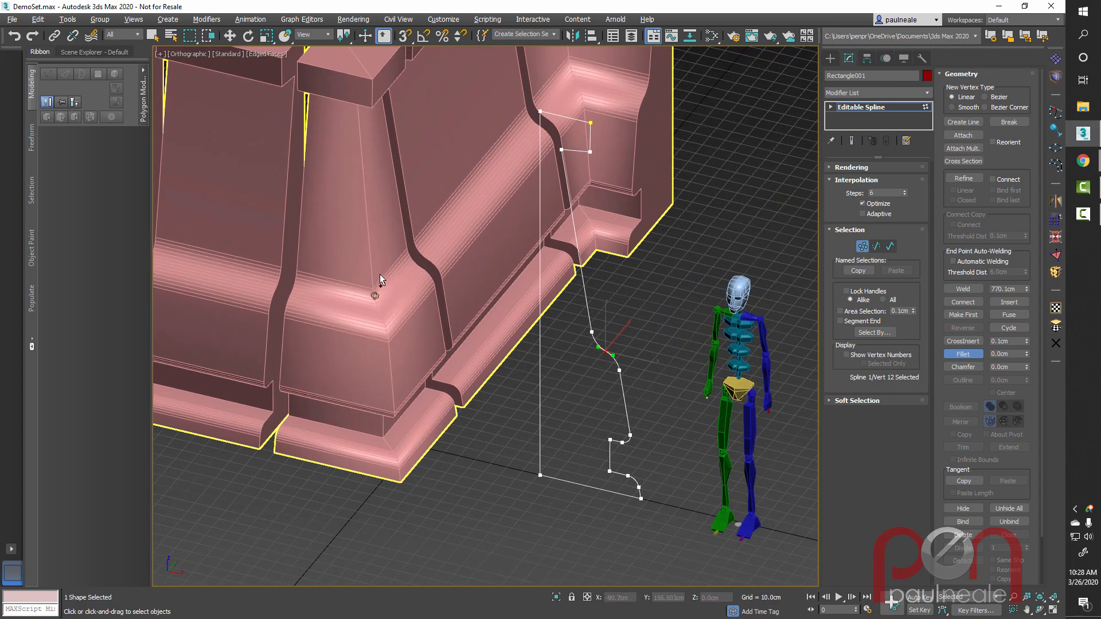
{"action": "middle_click_drag", "start_coordinate": [524, 368], "coordinate": [565, 288], "text": "alt"}
{"action": "left_click_drag", "start_coordinate": [614, 121], "coordinate": [589, 98]}
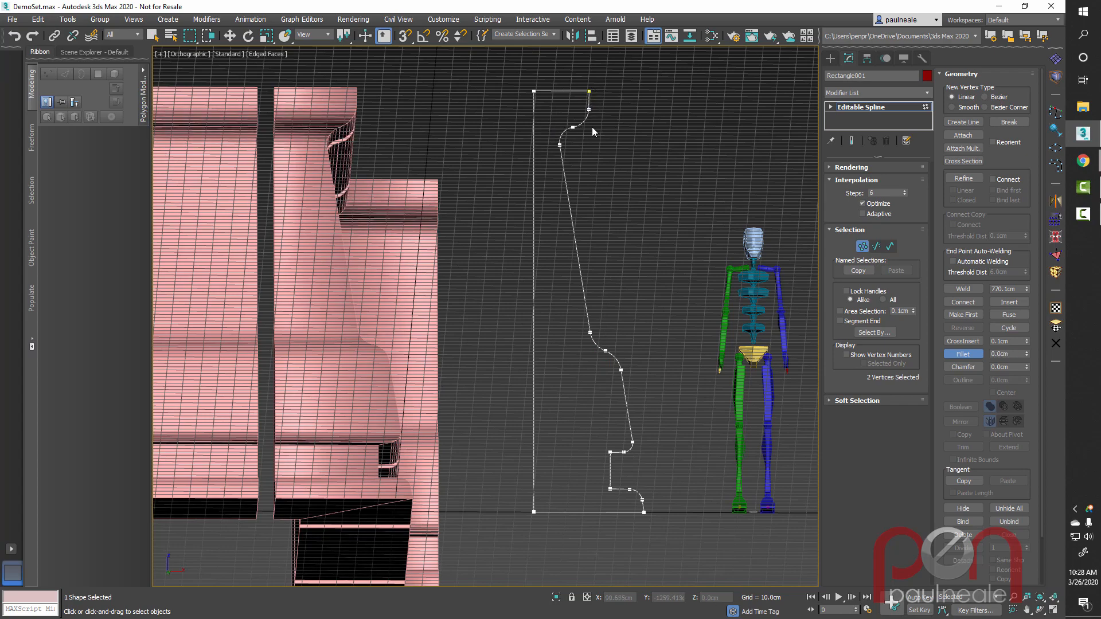
Step: Weld the two coincident vertices where the arcs under the top lip meet
{"action": "middle_click_drag", "start_coordinate": [592, 127], "coordinate": [580, 158], "text": "alt"}
{"action": "scroll", "coordinate": [570, 108], "scroll_direction": "up", "scroll_amount": 3}
{"action": "left_click_drag", "start_coordinate": [590, 154], "coordinate": [591, 153]}
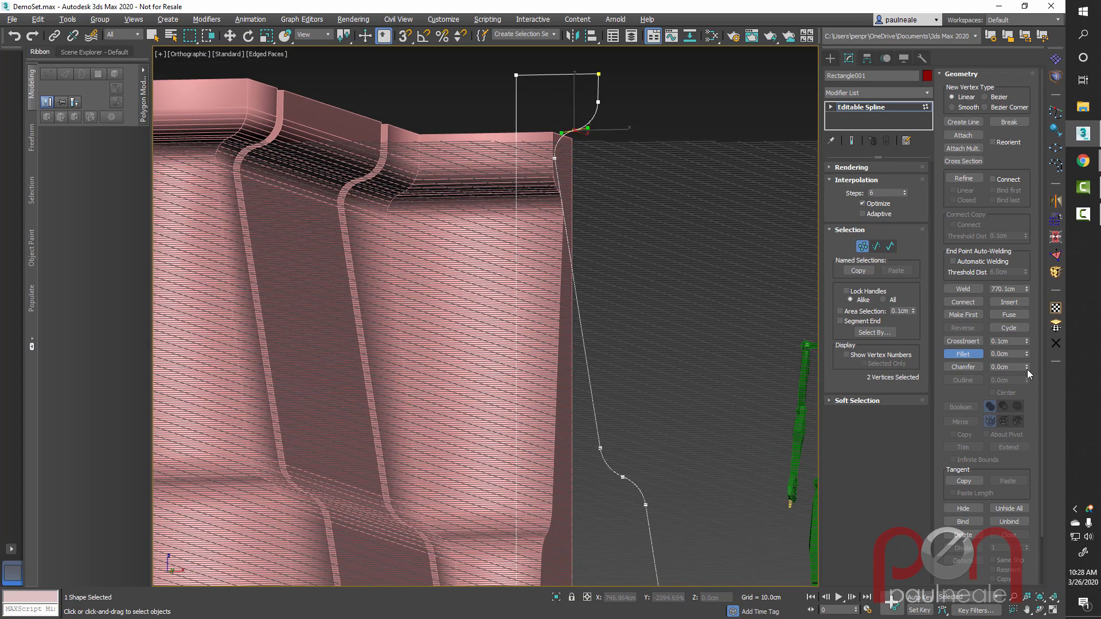
{"action": "left_click", "coordinate": [963, 289]}
{"action": "scroll", "coordinate": [666, 232], "scroll_direction": "down", "scroll_amount": 5}
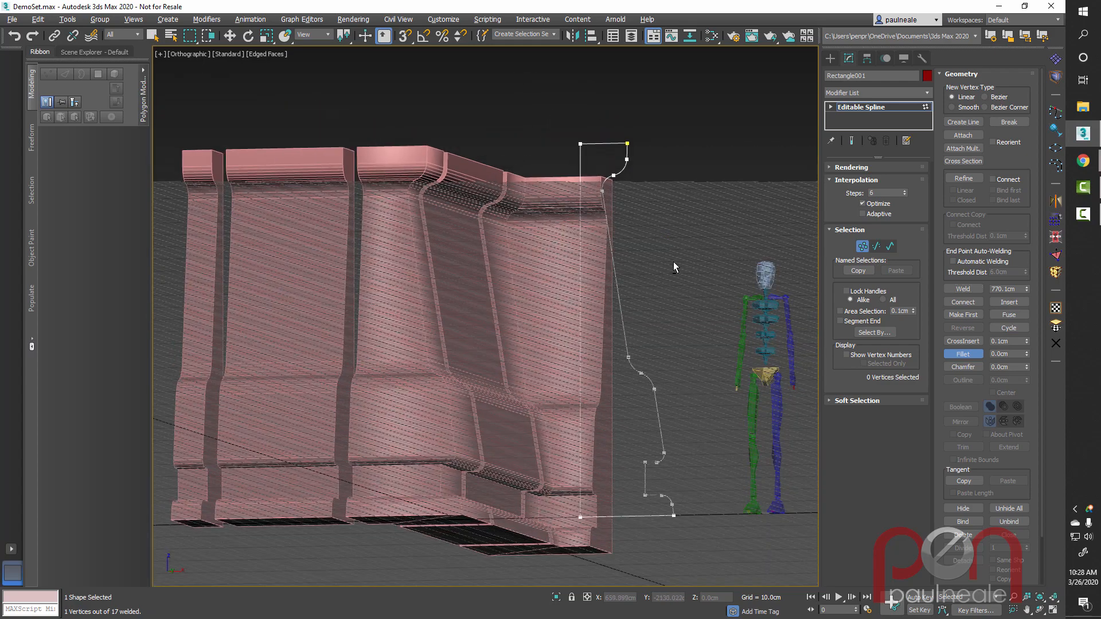
Step: Switch the viewport to perspective and leave the profile spline's Vertex level
{"action": "middle_click_drag", "start_coordinate": [673, 261], "coordinate": [692, 304], "text": "alt"}
{"action": "key", "text": "p"}
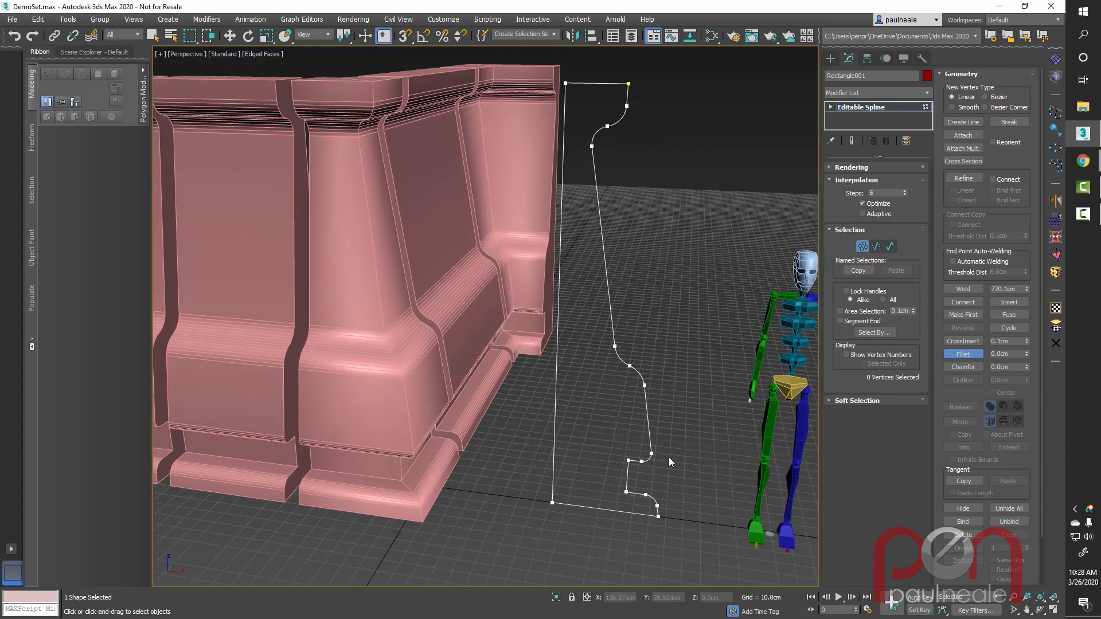
{"action": "middle_click_drag", "start_coordinate": [645, 351], "coordinate": [472, 241], "text": "alt"}
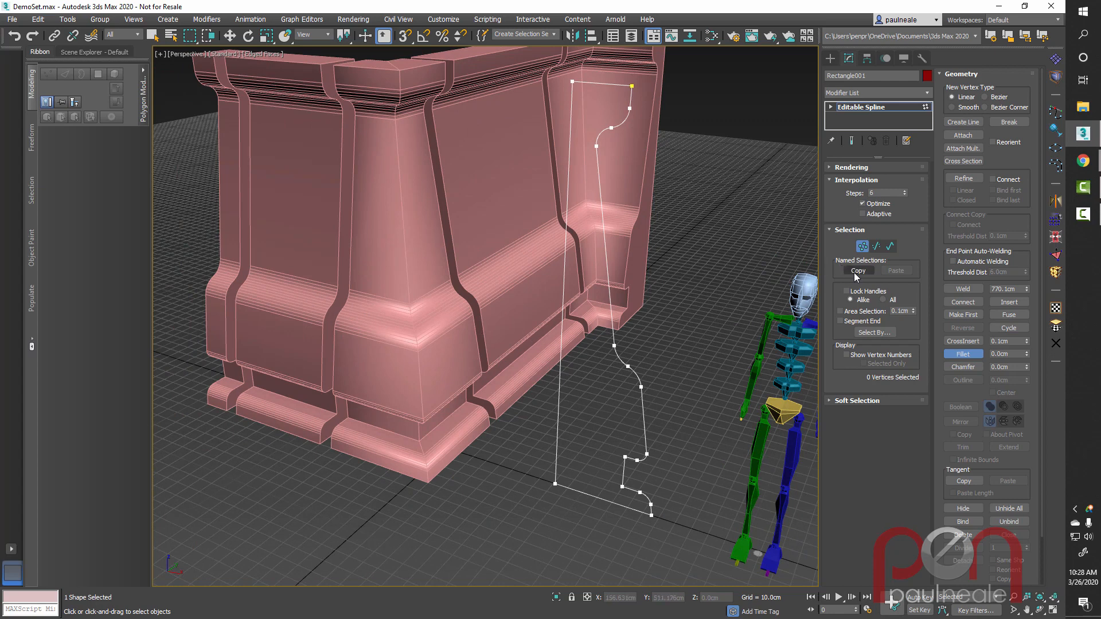
{"action": "left_click", "coordinate": [862, 246]}
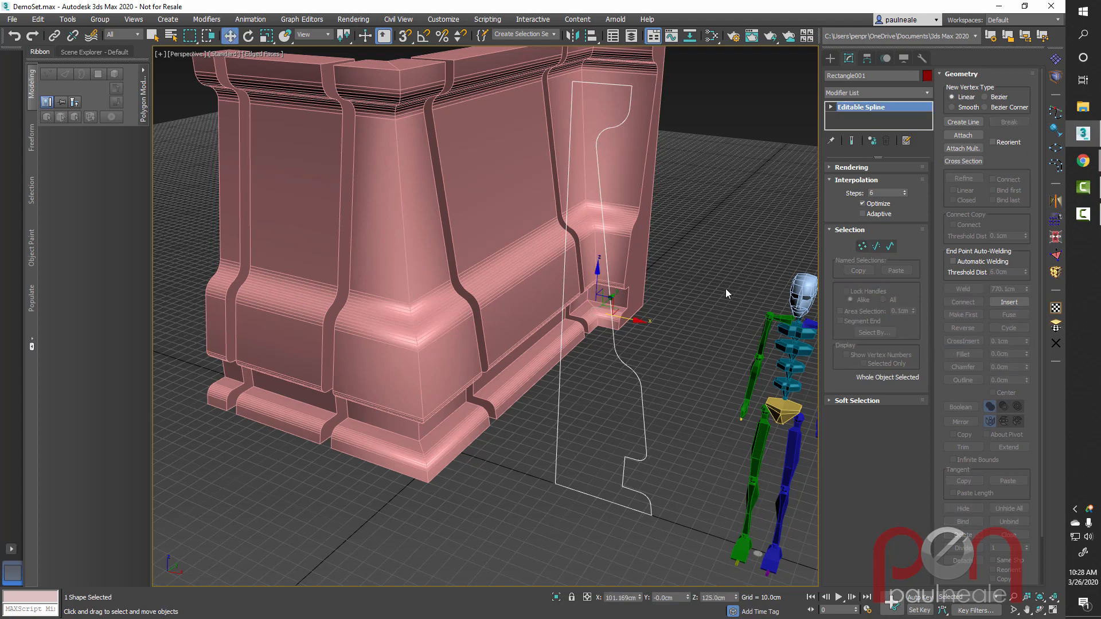
{"action": "middle_click_drag", "start_coordinate": [612, 294], "coordinate": [558, 364], "text": "alt"}
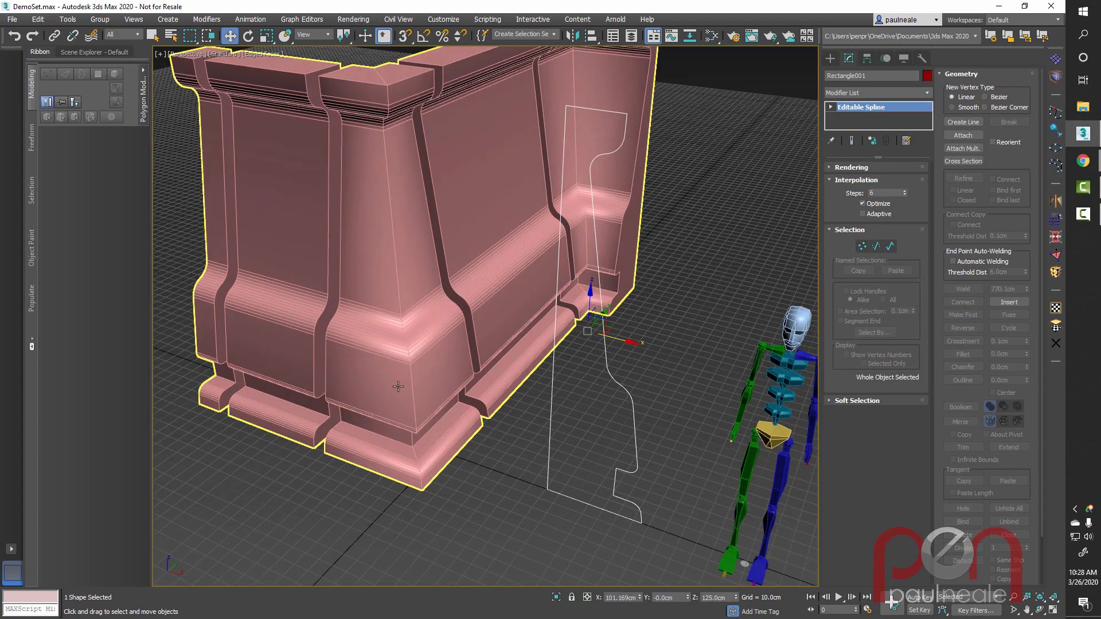
Step: Select the swept wall and open the Vertex level of its base Line beneath the Sweep modifier
{"action": "left_click", "coordinate": [398, 387]}
{"action": "middle_click_drag", "start_coordinate": [474, 369], "coordinate": [556, 374]}
{"action": "scroll", "coordinate": [556, 381], "scroll_direction": "down", "scroll_amount": 1}
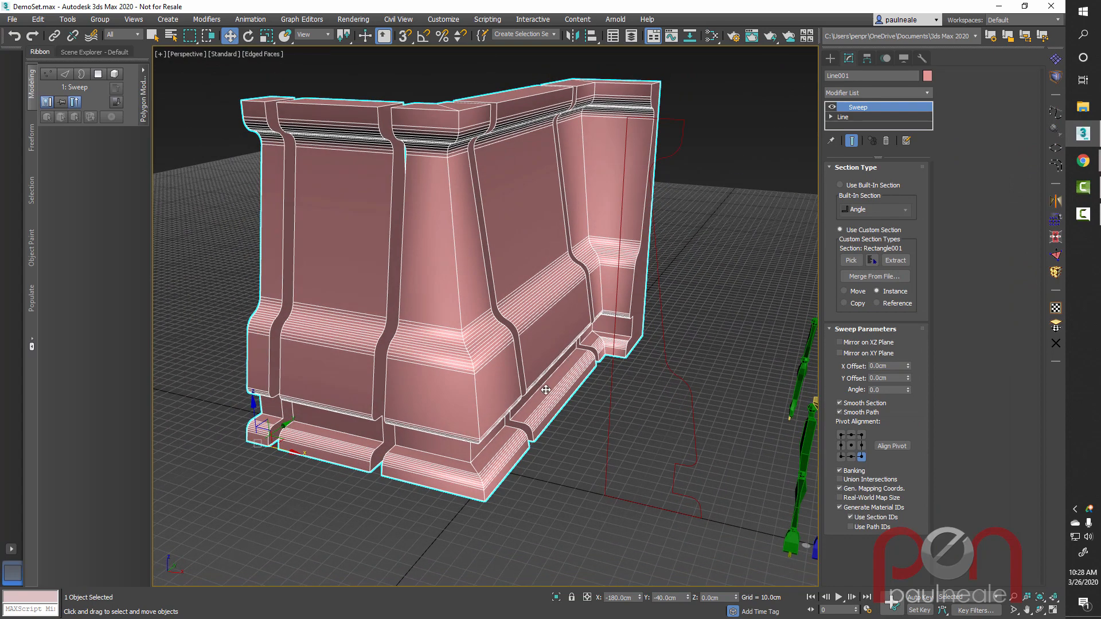
{"action": "middle_click_drag", "start_coordinate": [549, 389], "coordinate": [533, 434], "text": "alt"}
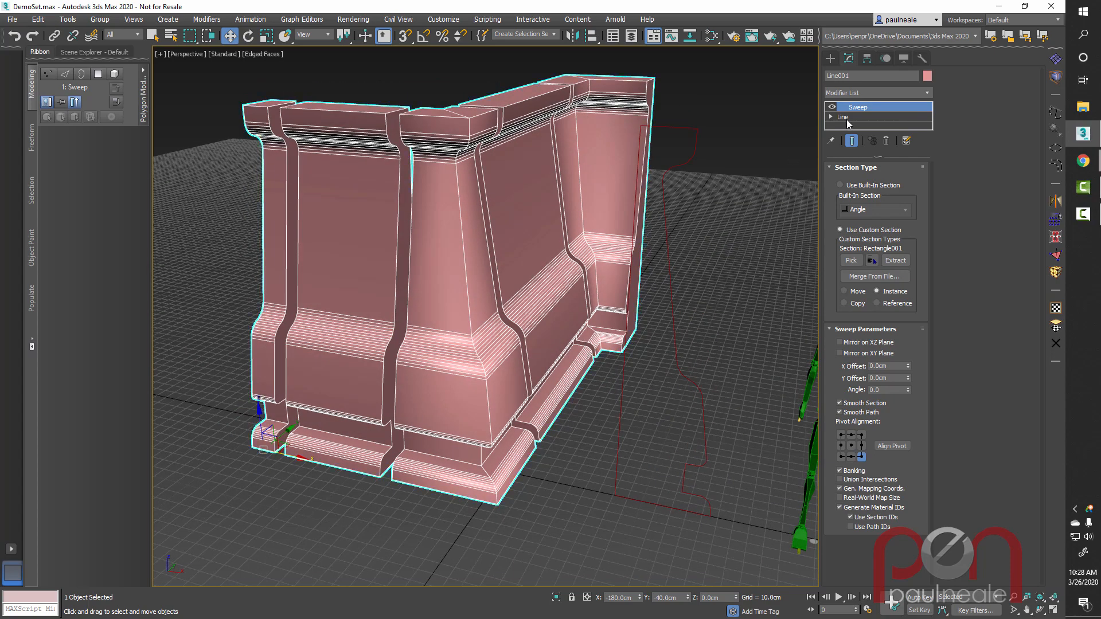
{"action": "left_click", "coordinate": [843, 117]}
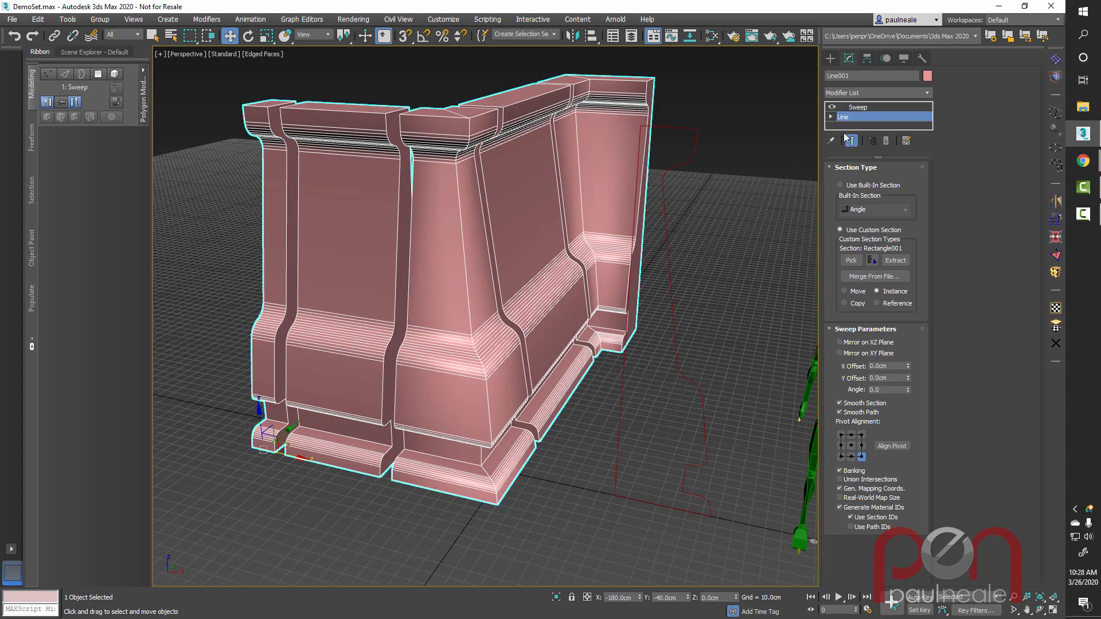
{"action": "key", "text": "1"}
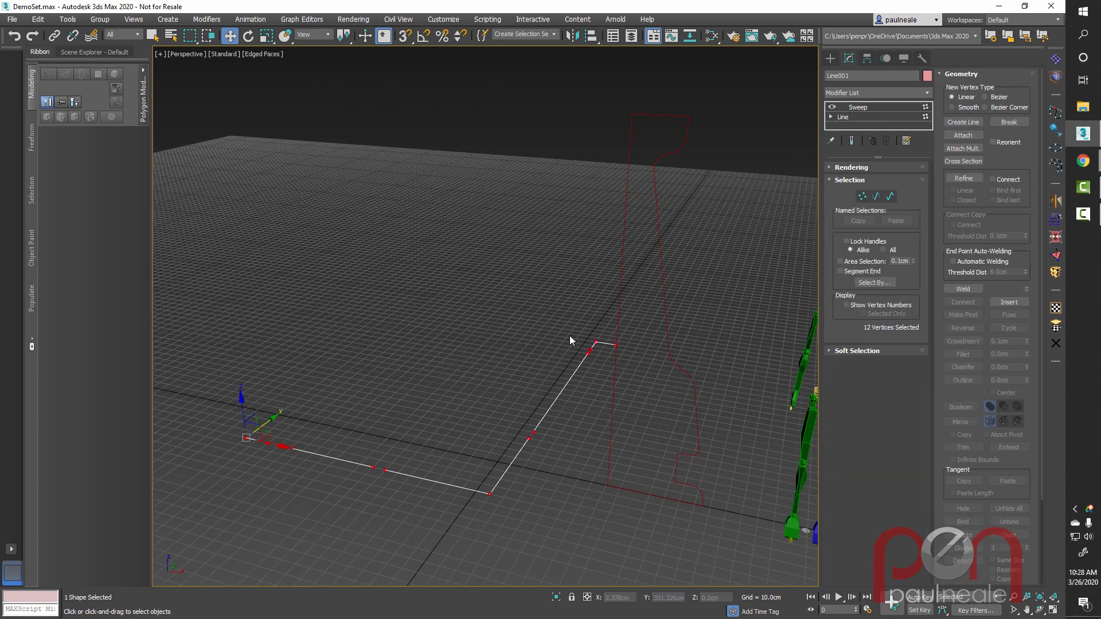
Step: Show the sweep's end result while at Vertex level and fillet the wall path's outer corner vertex into a broad curve
{"action": "key", "text": "ctrl+a"}
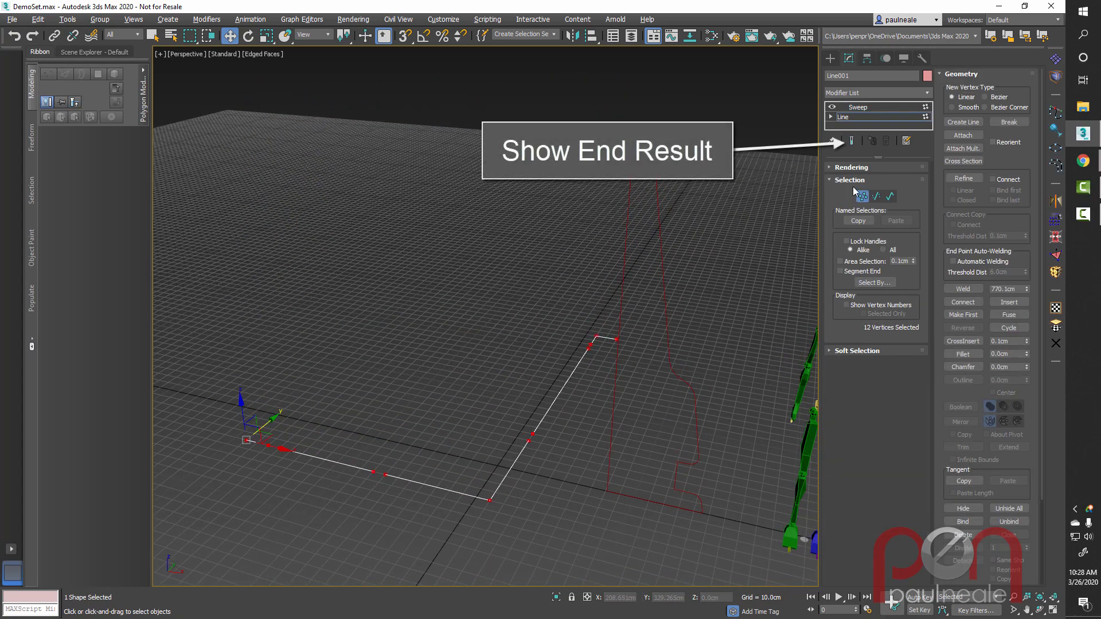
{"action": "left_click", "coordinate": [852, 141]}
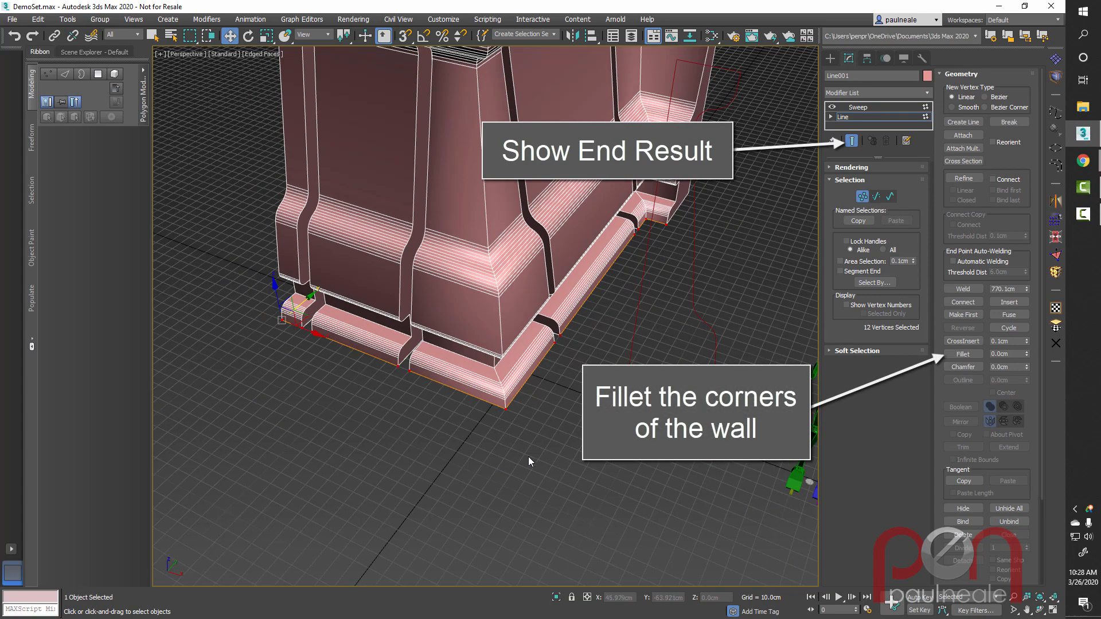
{"action": "middle_click_drag", "start_coordinate": [495, 404], "coordinate": [550, 449], "text": "alt"}
{"action": "left_click", "coordinate": [963, 354]}
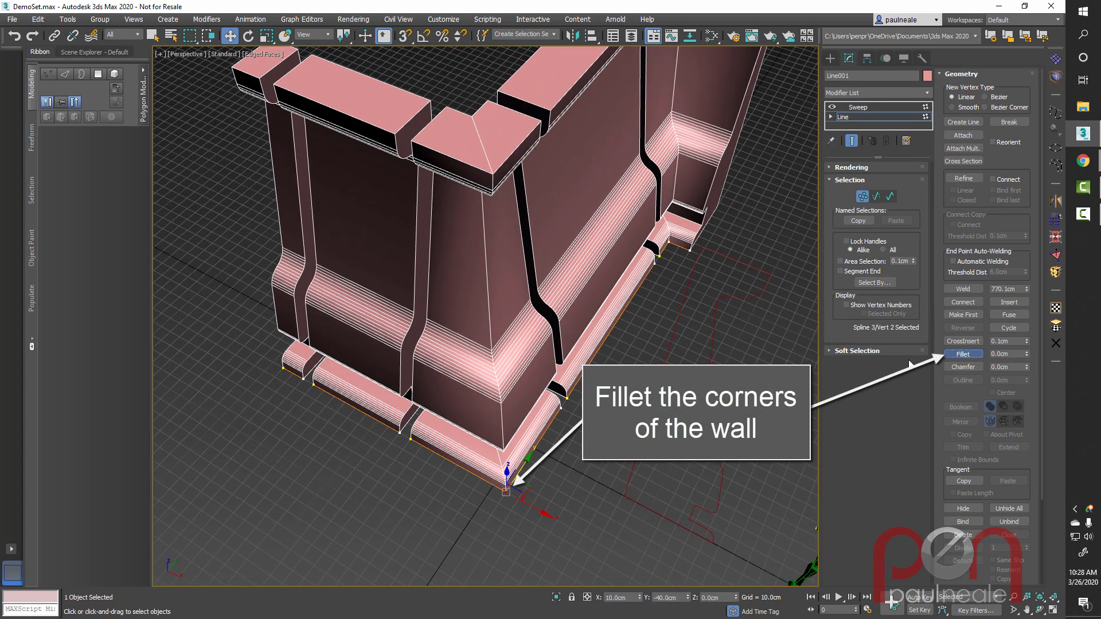
{"action": "left_click_drag", "start_coordinate": [508, 490], "coordinate": [519, 389]}
Step: Fillet the wall path's inner corner vertex at the far end into a rounded concave curve
{"action": "middle_click_drag", "start_coordinate": [597, 439], "coordinate": [476, 463], "text": "alt"}
{"action": "scroll", "coordinate": [546, 325], "scroll_direction": "up", "scroll_amount": 1}
{"action": "middle_click_drag", "start_coordinate": [502, 415], "coordinate": [599, 446]}
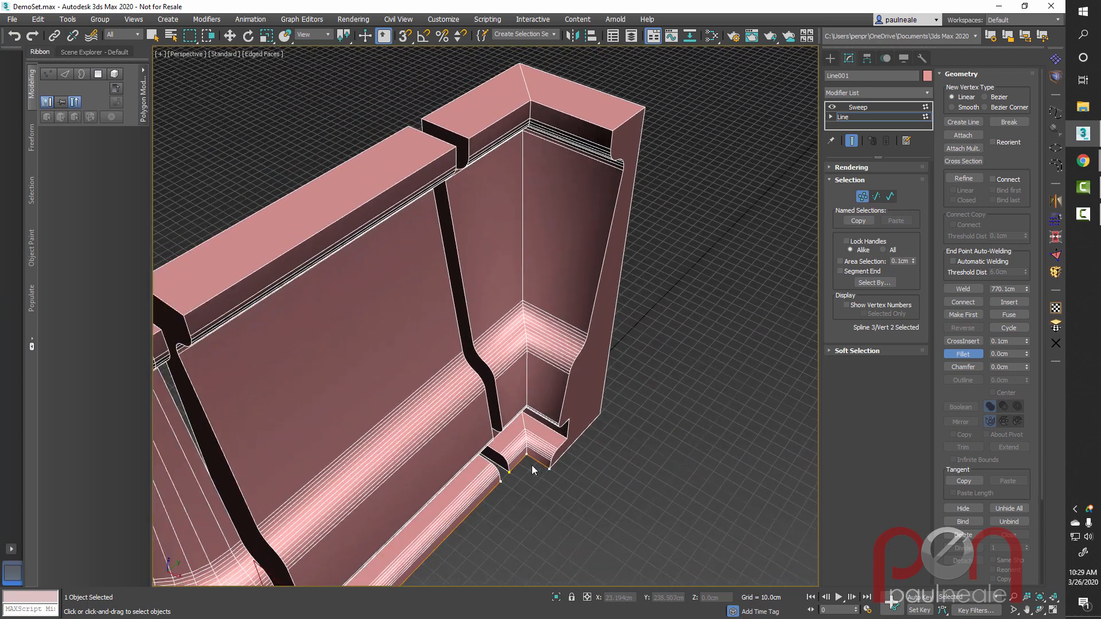
{"action": "left_click_drag", "start_coordinate": [527, 449], "coordinate": [527, 434]}
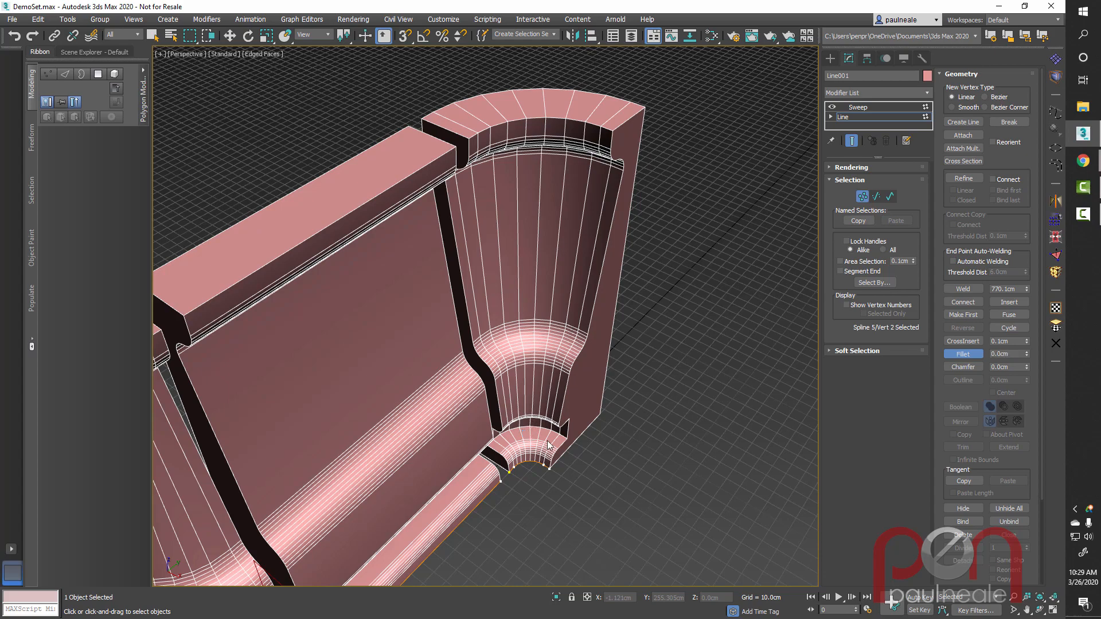
Step: Examine the rounded wall corners from above and beside the biped, and leave the Fillet tool
{"action": "scroll", "coordinate": [527, 433], "scroll_direction": "down", "scroll_amount": 5}
{"action": "middle_click_drag", "start_coordinate": [536, 429], "coordinate": [659, 361]}
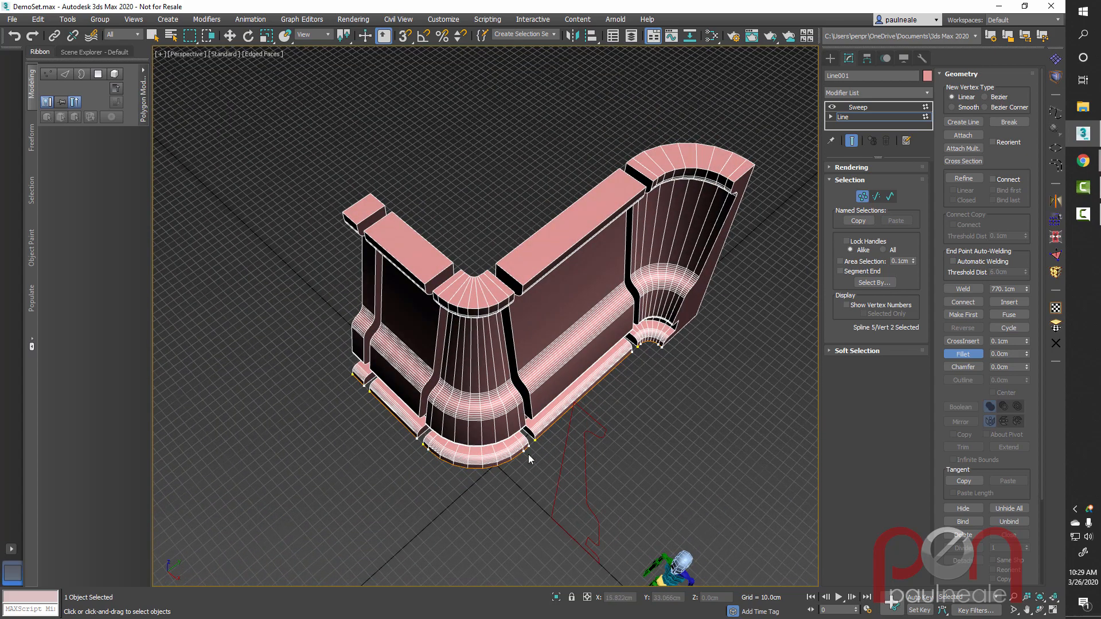
{"action": "middle_click_drag", "start_coordinate": [698, 416], "coordinate": [684, 426], "text": "alt"}
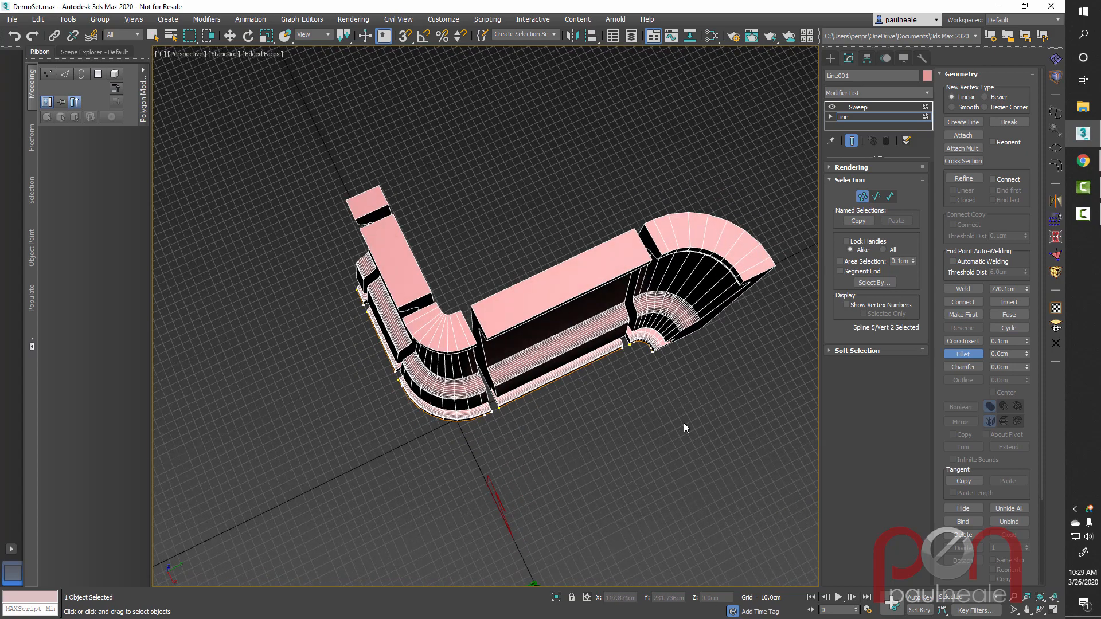
{"action": "middle_click_drag", "start_coordinate": [737, 291], "coordinate": [497, 305], "text": "alt"}
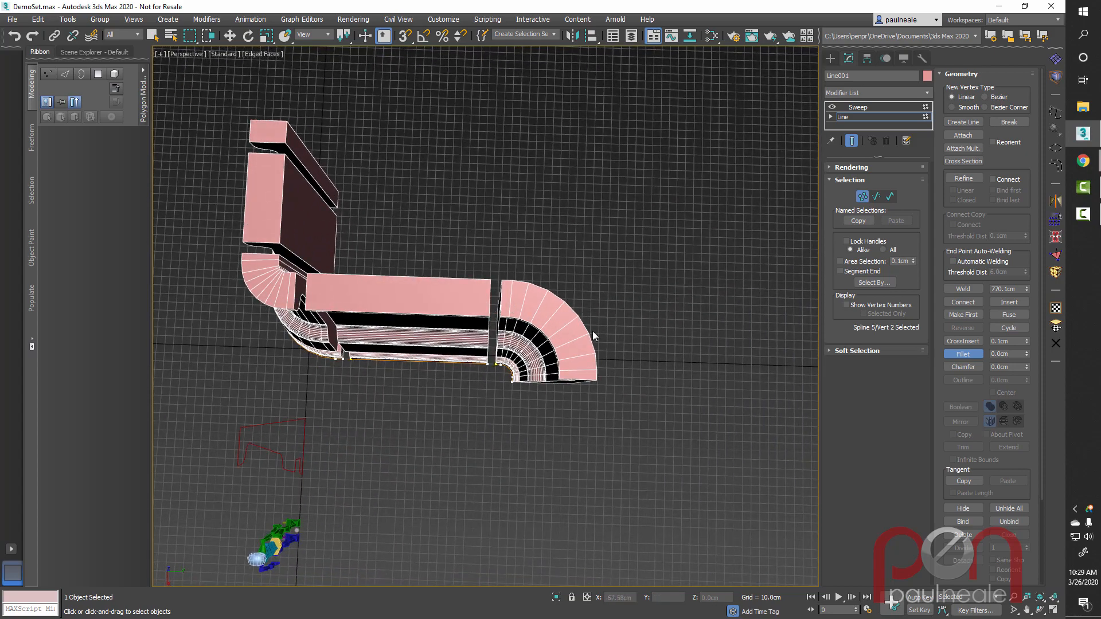
{"action": "middle_click_drag", "start_coordinate": [584, 386], "coordinate": [617, 347], "text": "alt"}
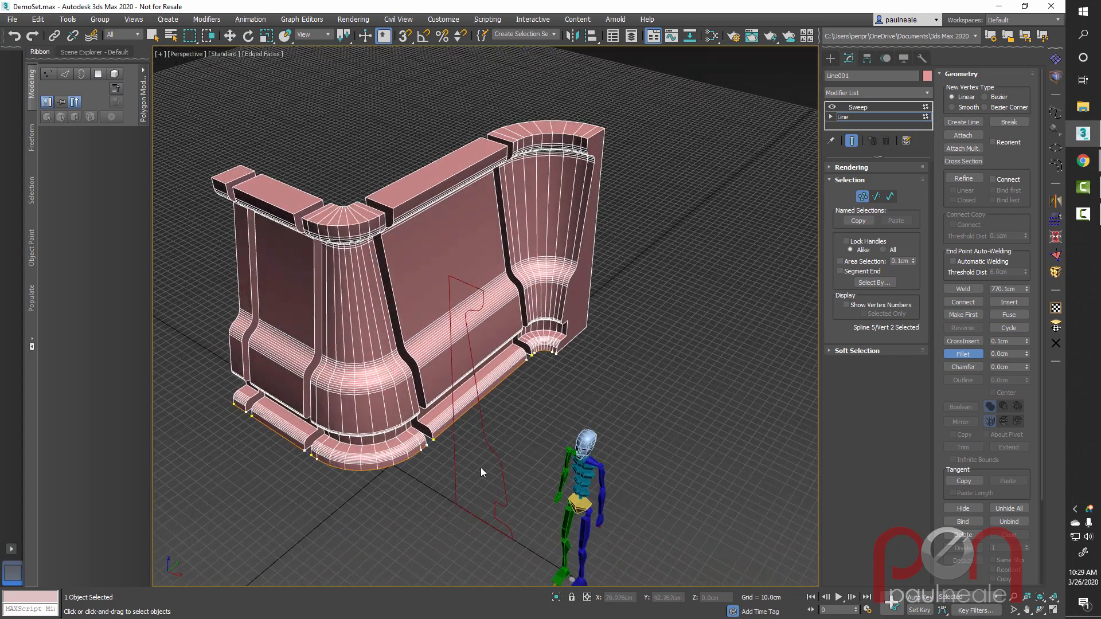
{"action": "middle_click_drag", "start_coordinate": [480, 467], "coordinate": [507, 459], "text": "alt"}
{"action": "middle_click_drag", "start_coordinate": [617, 423], "coordinate": [560, 365], "text": "alt"}
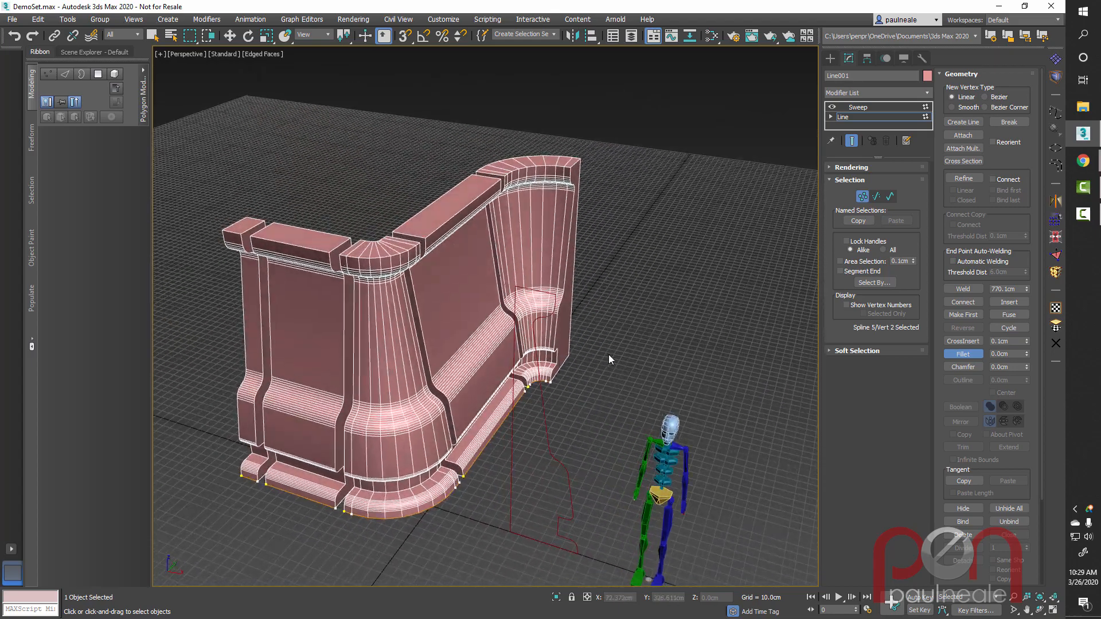
{"action": "key", "text": "w"}
{"action": "middle_click_drag", "start_coordinate": [672, 367], "coordinate": [591, 342], "text": "alt"}
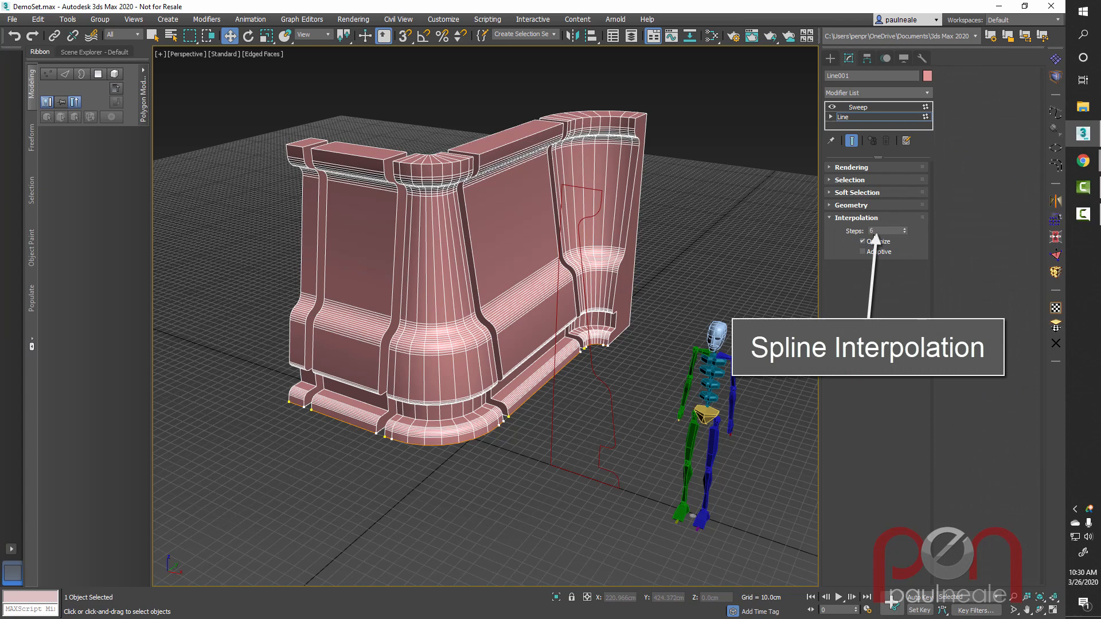
Step: Set the wall path line's interpolation steps to 3
{"action": "left_click", "coordinate": [905, 232]}
{"action": "left_click", "coordinate": [905, 232]}
{"action": "left_click", "coordinate": [904, 232]}
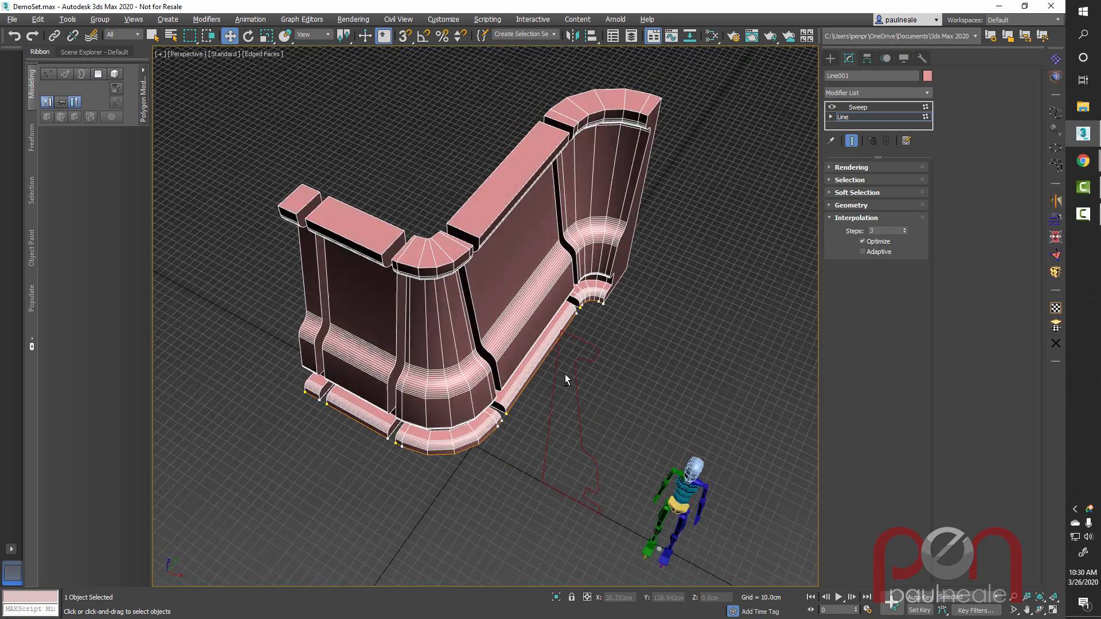
{"action": "middle_click_drag", "start_coordinate": [566, 374], "coordinate": [611, 359], "text": "alt"}
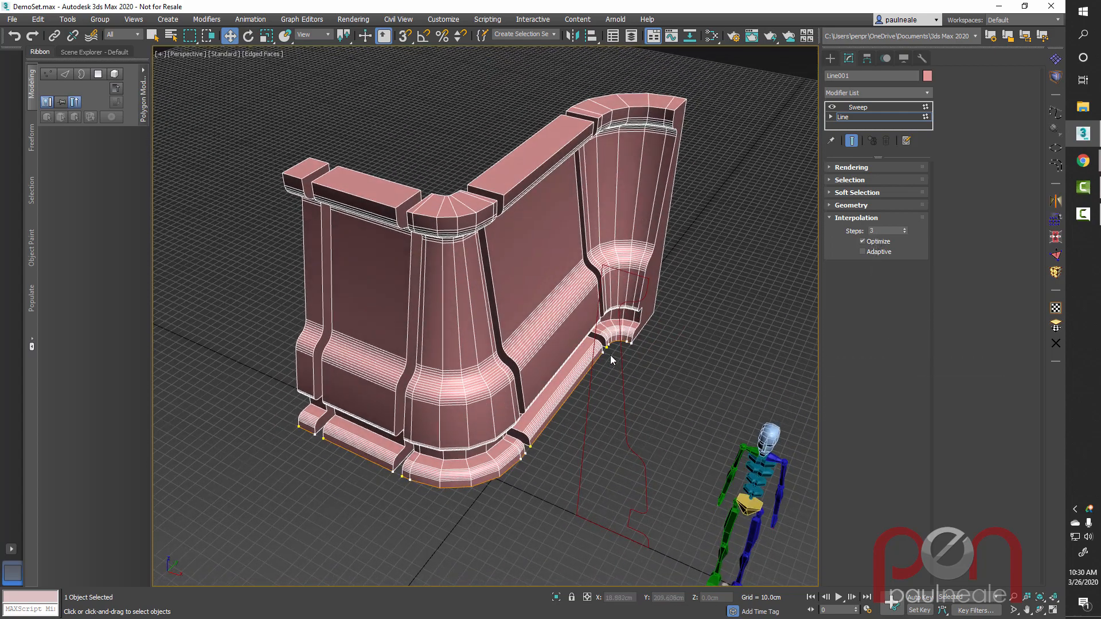
Step: Try the wall path's interpolation without Optimize, inspect the outer corner's top cap, and turn Optimize back on
{"action": "left_click", "coordinate": [863, 241]}
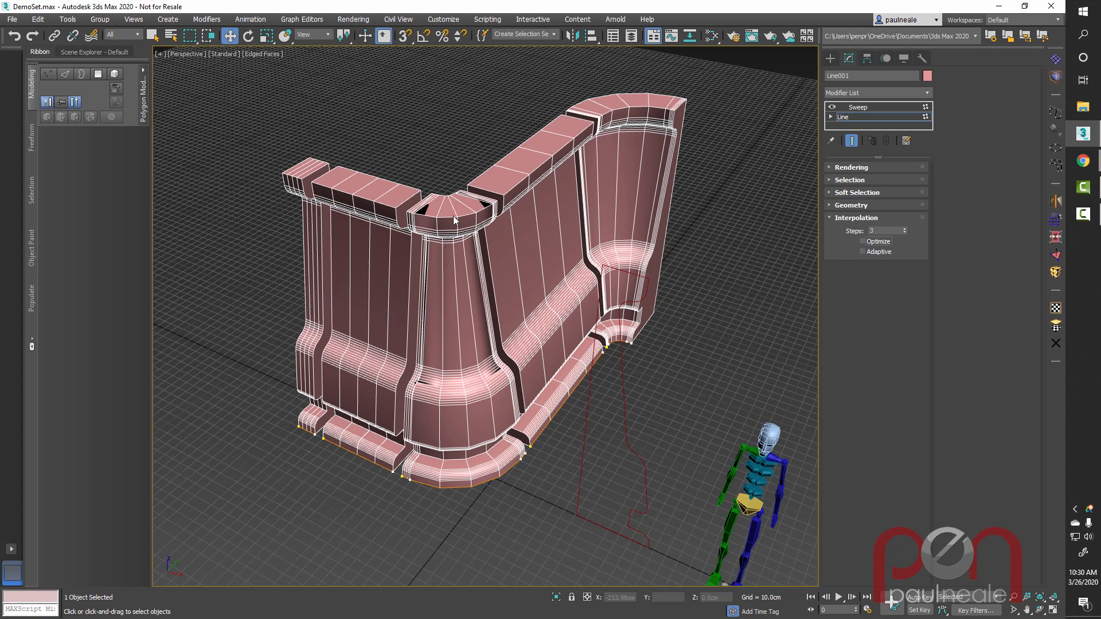
{"action": "middle_click_drag", "start_coordinate": [452, 226], "coordinate": [460, 329], "text": "alt"}
{"action": "scroll", "coordinate": [452, 247], "scroll_direction": "up", "scroll_amount": 5}
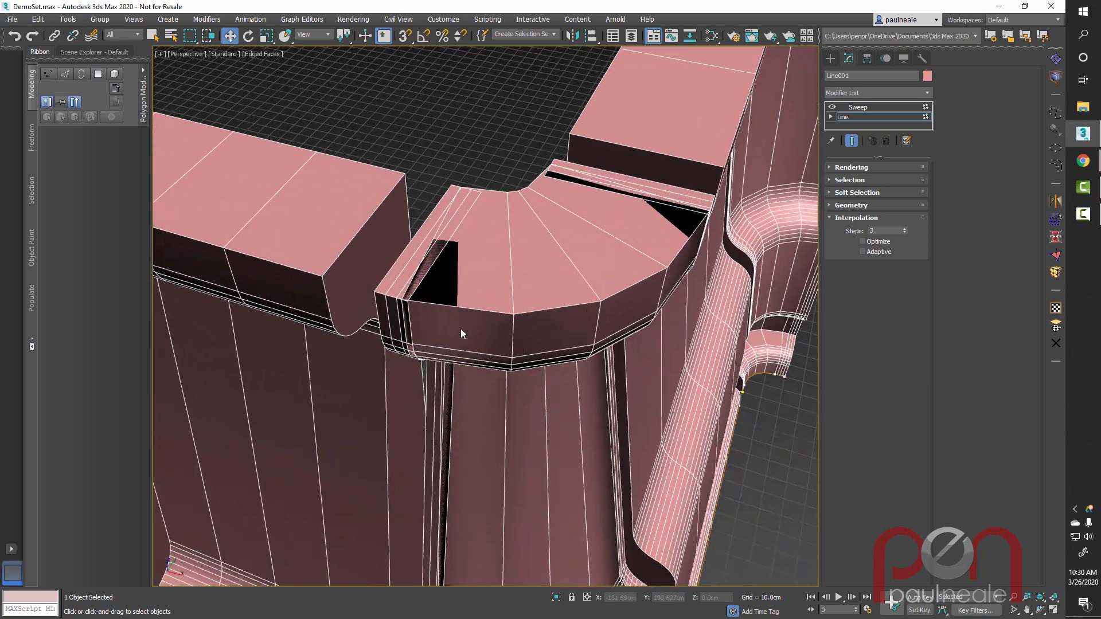
{"action": "scroll", "coordinate": [539, 330], "scroll_direction": "down", "scroll_amount": 10}
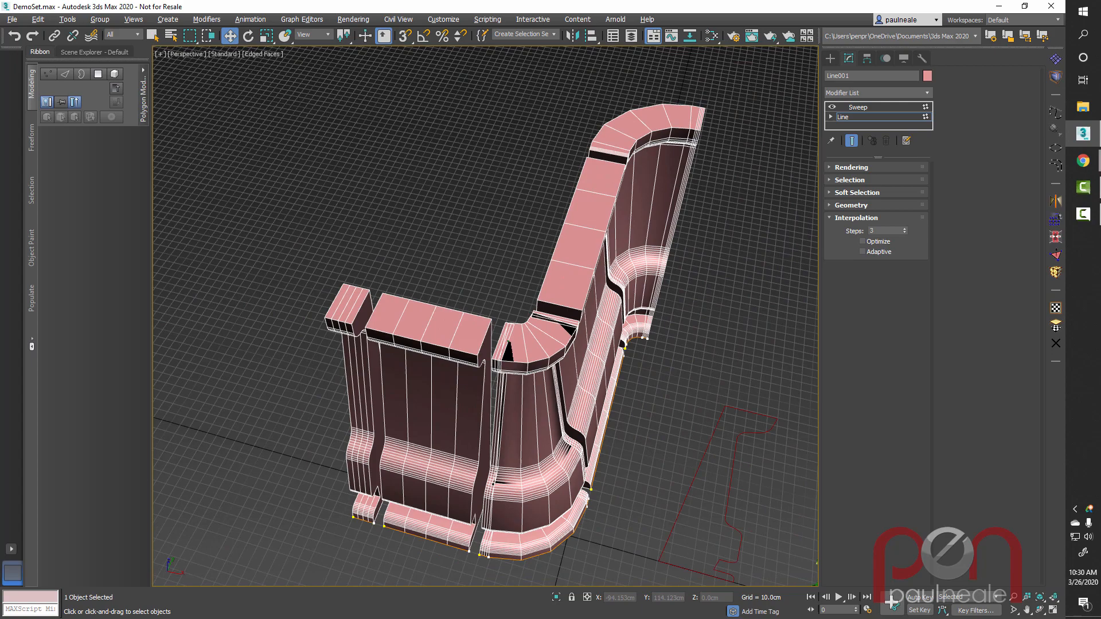
{"action": "middle_click_drag", "start_coordinate": [539, 344], "coordinate": [546, 388], "text": "alt"}
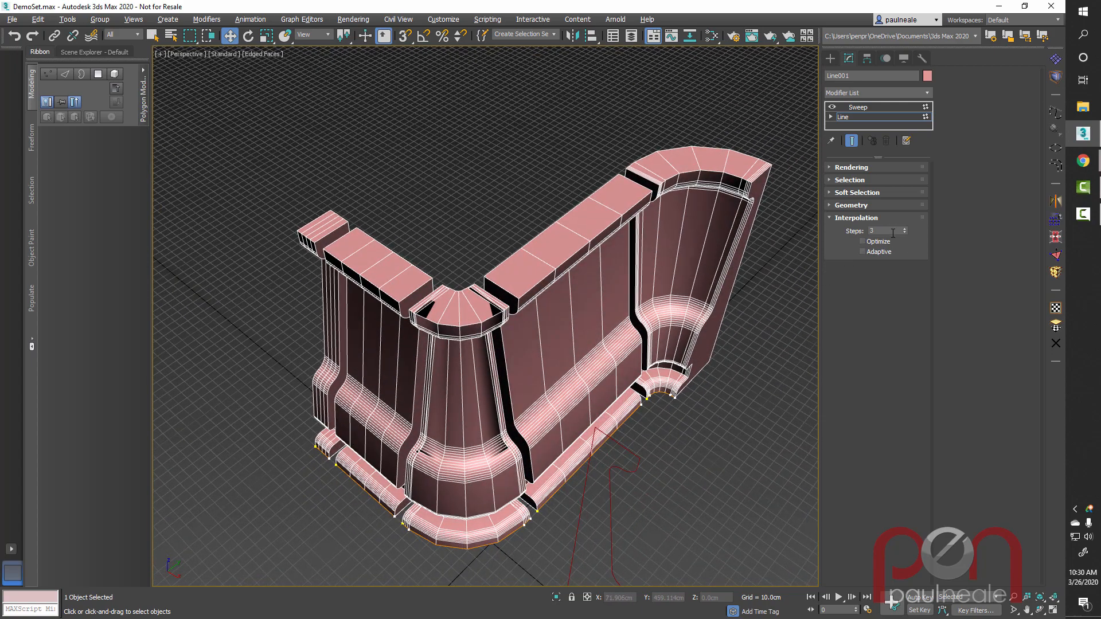
{"action": "left_click", "coordinate": [863, 241]}
Step: Select the profile spline beside the wall and set its interpolation steps to 1
{"action": "middle_click_drag", "start_coordinate": [718, 373], "coordinate": [660, 357], "text": "alt"}
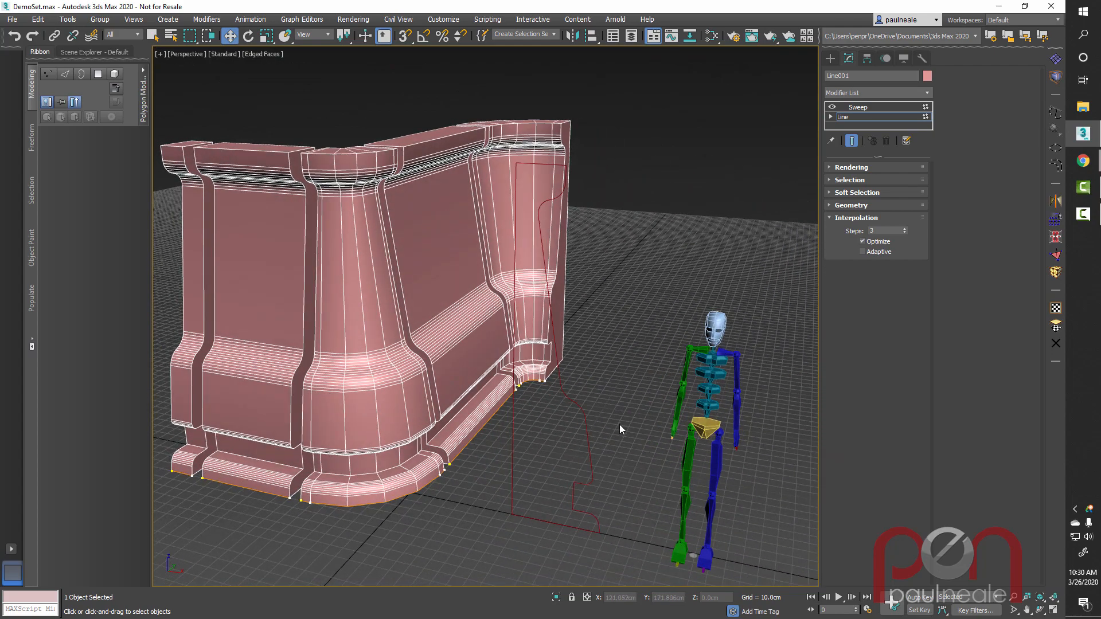
{"action": "left_click", "coordinate": [584, 449]}
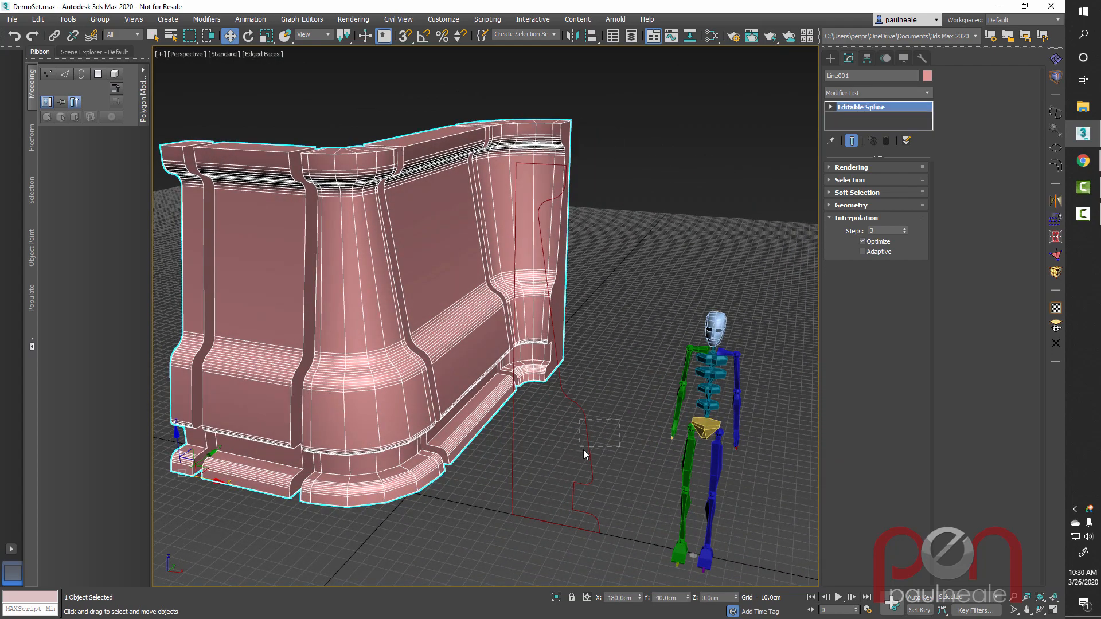
{"action": "middle_click_drag", "start_coordinate": [649, 397], "coordinate": [679, 394], "text": "alt"}
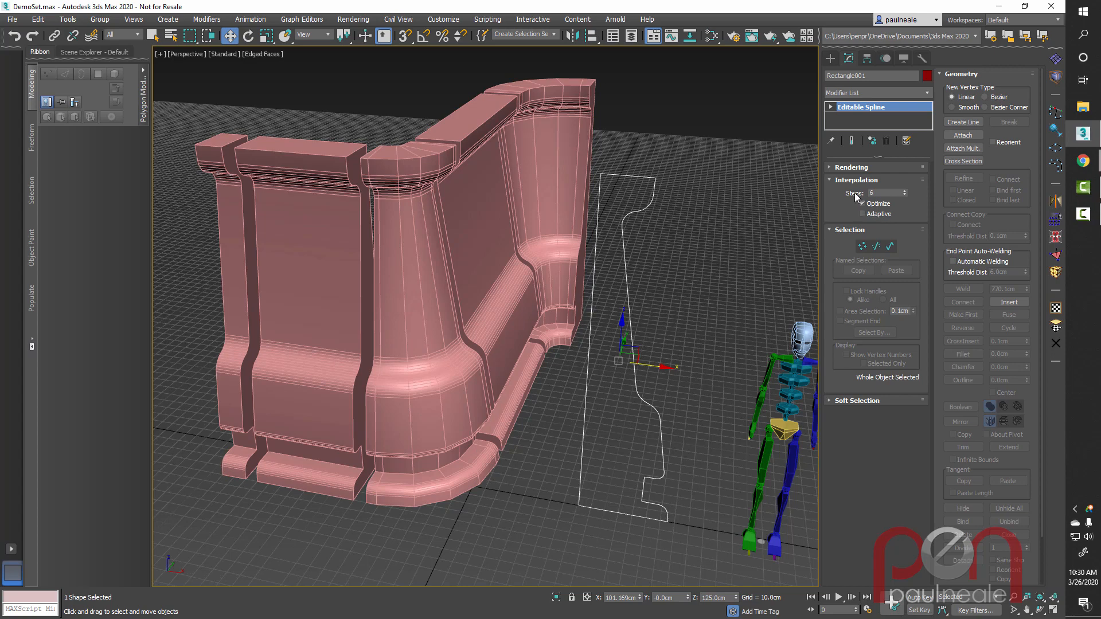
{"action": "left_click", "coordinate": [905, 196]}
{"action": "left_click", "coordinate": [904, 196]}
{"action": "left_click", "coordinate": [905, 196]}
{"action": "left_click", "coordinate": [905, 196]}
{"action": "left_click", "coordinate": [904, 196]}
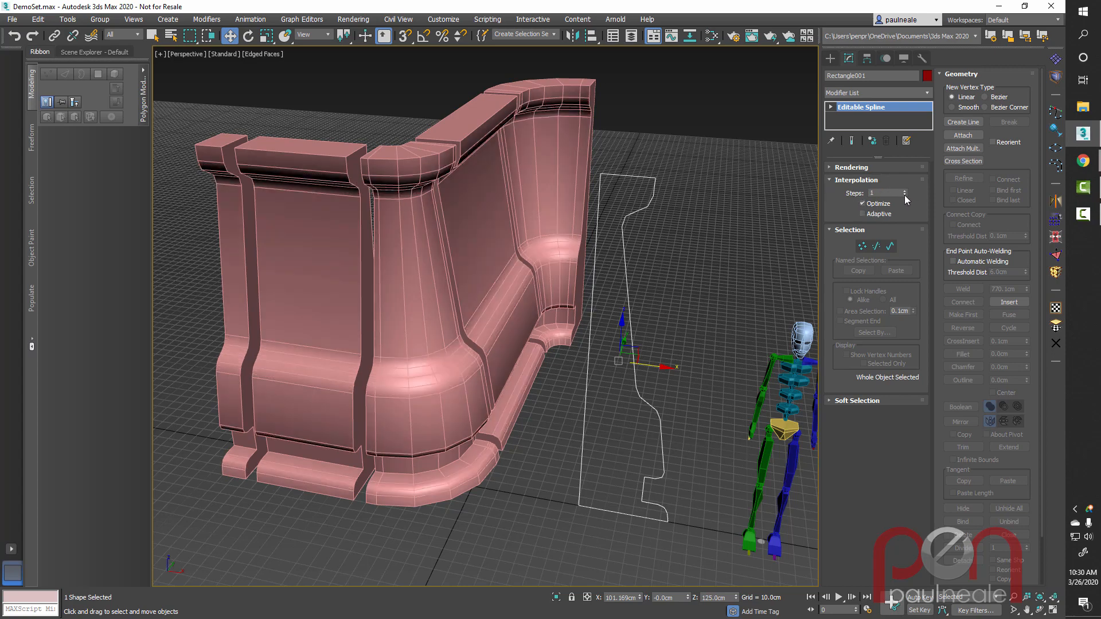
Step: Examine the simplified swept wall from the front, above and behind, comparing its size with the biped
{"action": "mouse_move", "coordinate": [573, 374]}
{"action": "middle_mouse_down", "text": "alt"}
{"action": "mouse_move", "coordinate": [570, 350]}
{"action": "mouse_move", "coordinate": [579, 359]}
{"action": "middle_mouse_up", "text": "alt"}
{"action": "middle_click_drag", "start_coordinate": [615, 399], "coordinate": [586, 385], "text": "alt"}
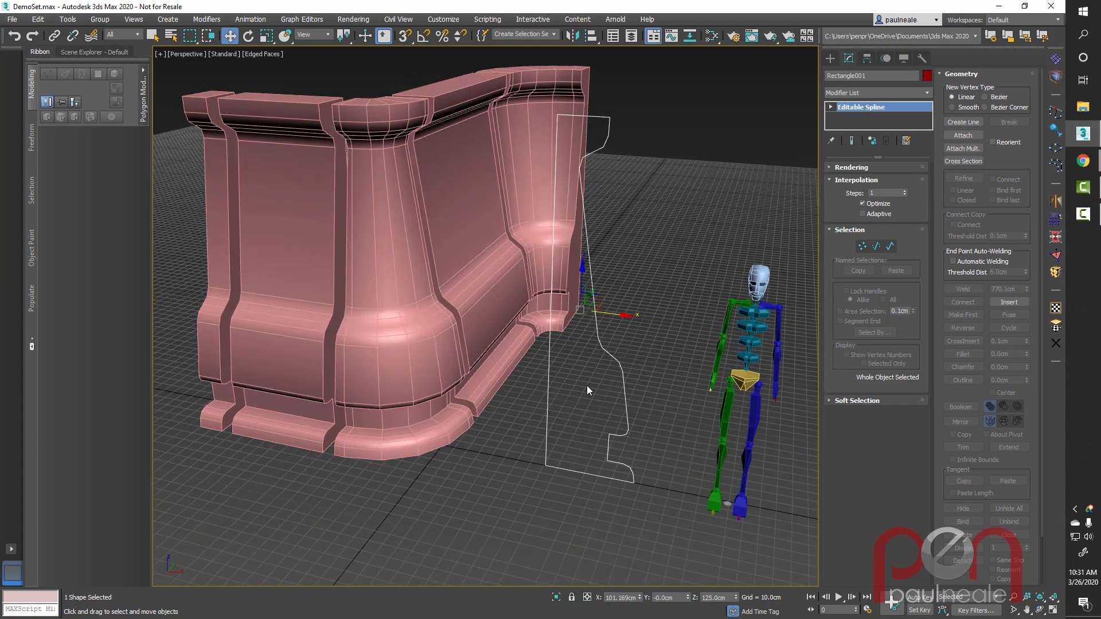
{"action": "scroll", "coordinate": [541, 277], "scroll_direction": "down", "scroll_amount": 10}
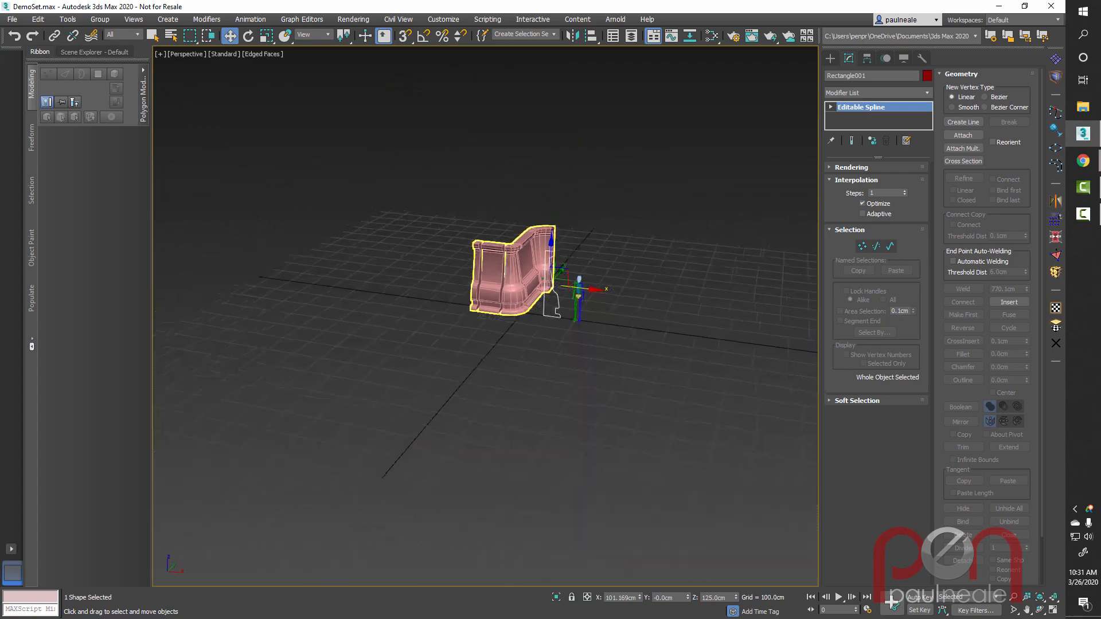
{"action": "scroll", "coordinate": [604, 273], "scroll_direction": "up", "scroll_amount": 10}
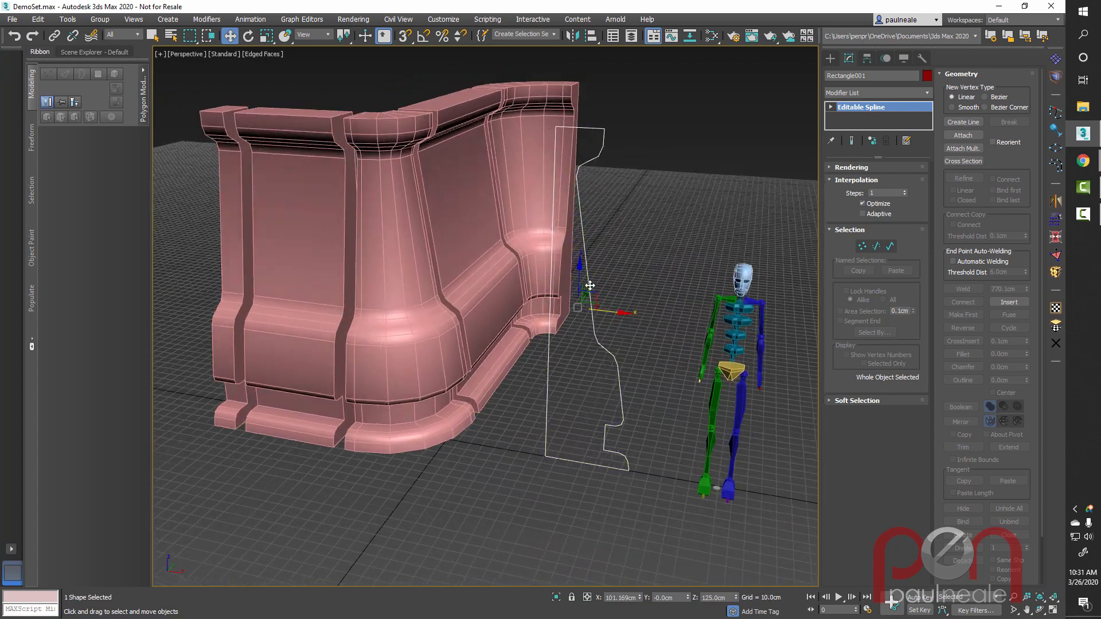
{"action": "middle_click_drag", "start_coordinate": [605, 273], "coordinate": [635, 298], "text": "alt"}
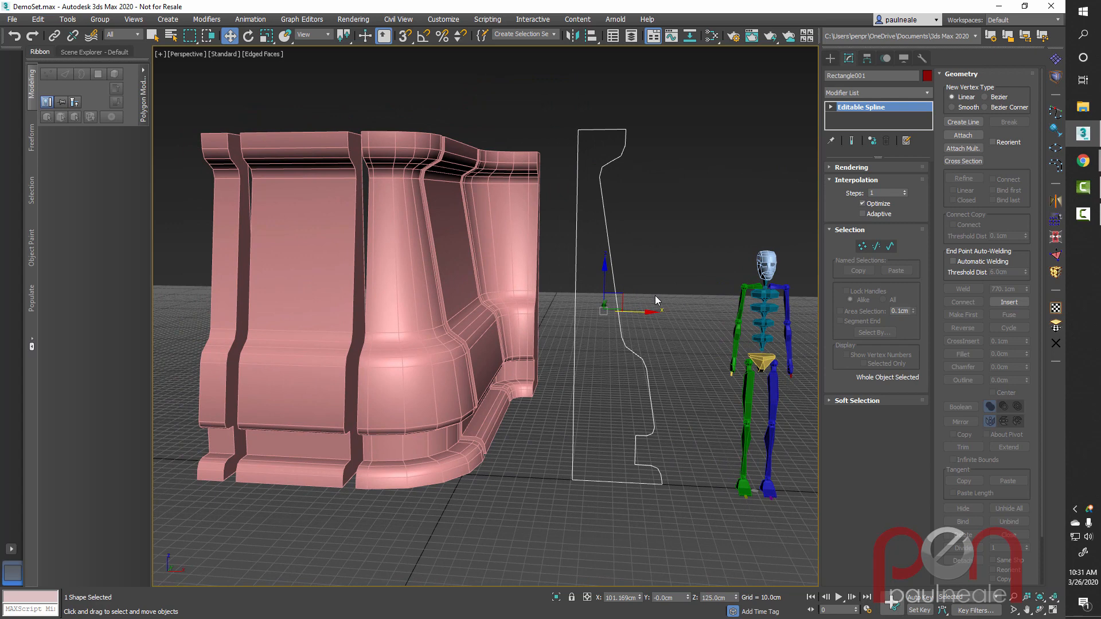
{"action": "middle_click_drag", "start_coordinate": [589, 274], "coordinate": [611, 315], "text": "alt"}
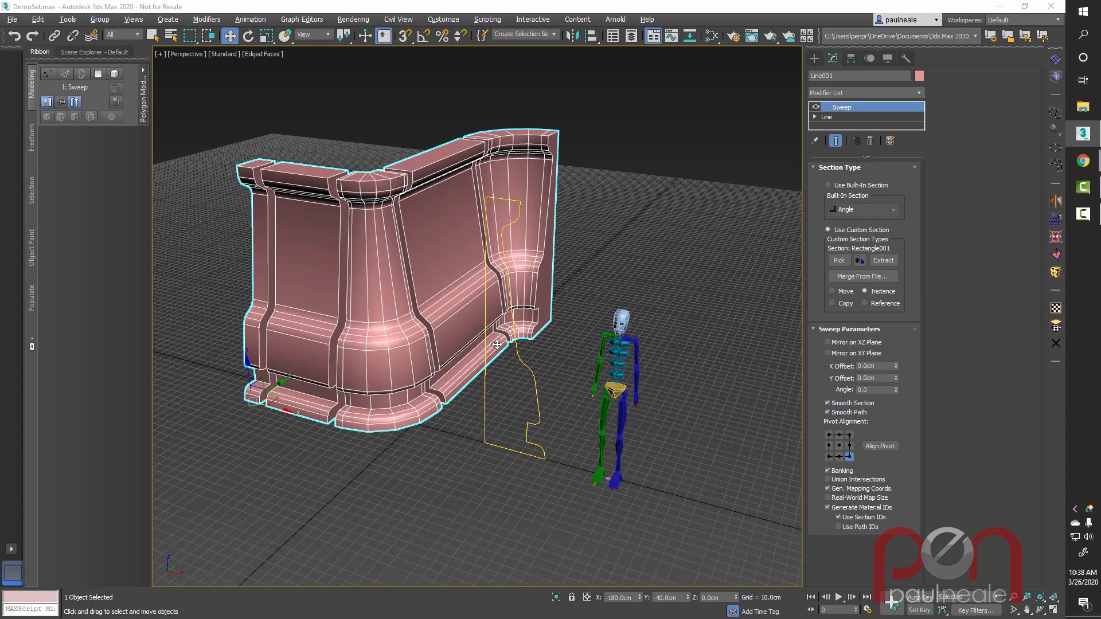
{"action": "middle_click_drag", "start_coordinate": [453, 359], "coordinate": [505, 299], "text": "alt"}
{"action": "middle_click_drag", "start_coordinate": [331, 348], "coordinate": [280, 350], "text": "alt"}
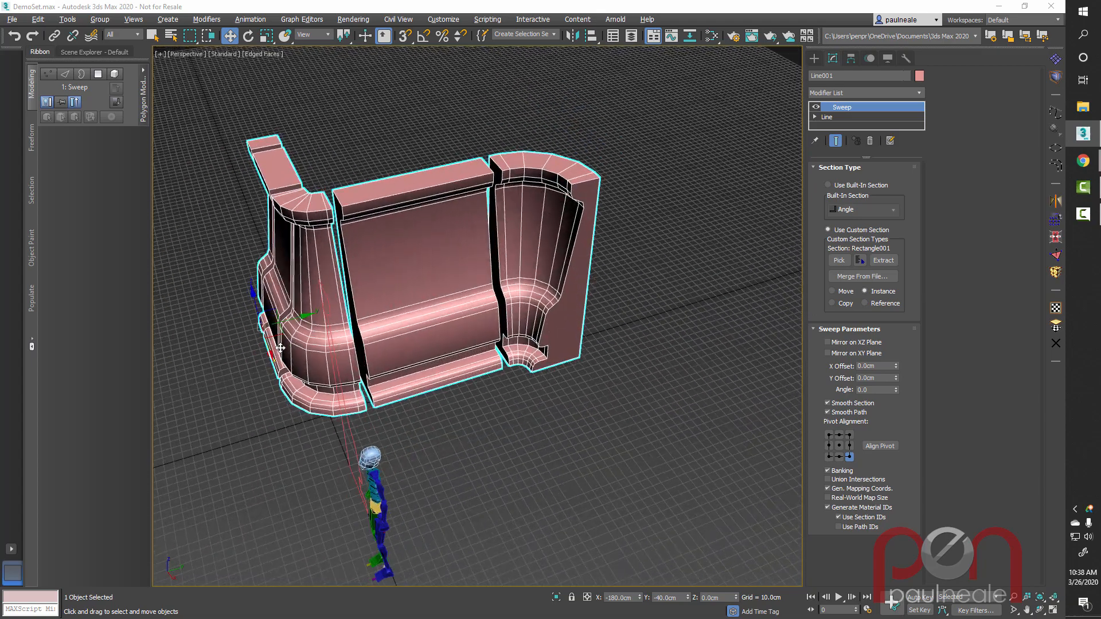
{"action": "middle_click_drag", "start_coordinate": [387, 267], "coordinate": [438, 231], "text": "alt"}
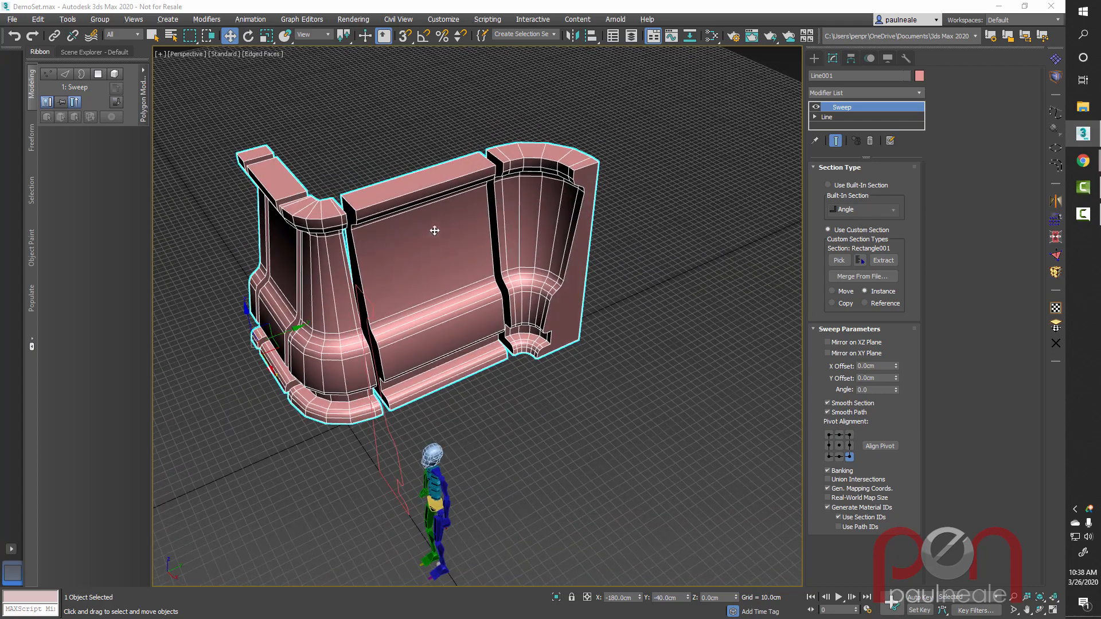
{"action": "middle_click_drag", "start_coordinate": [399, 289], "coordinate": [427, 245], "text": "alt"}
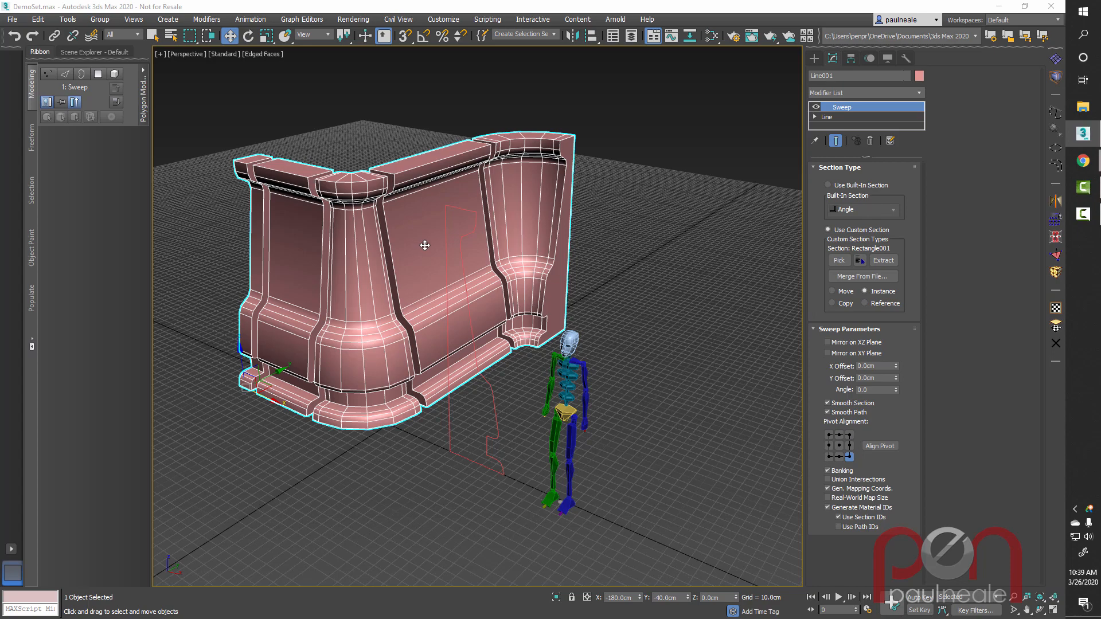
{"action": "middle_click_drag", "start_coordinate": [441, 338], "coordinate": [407, 284], "text": "alt"}
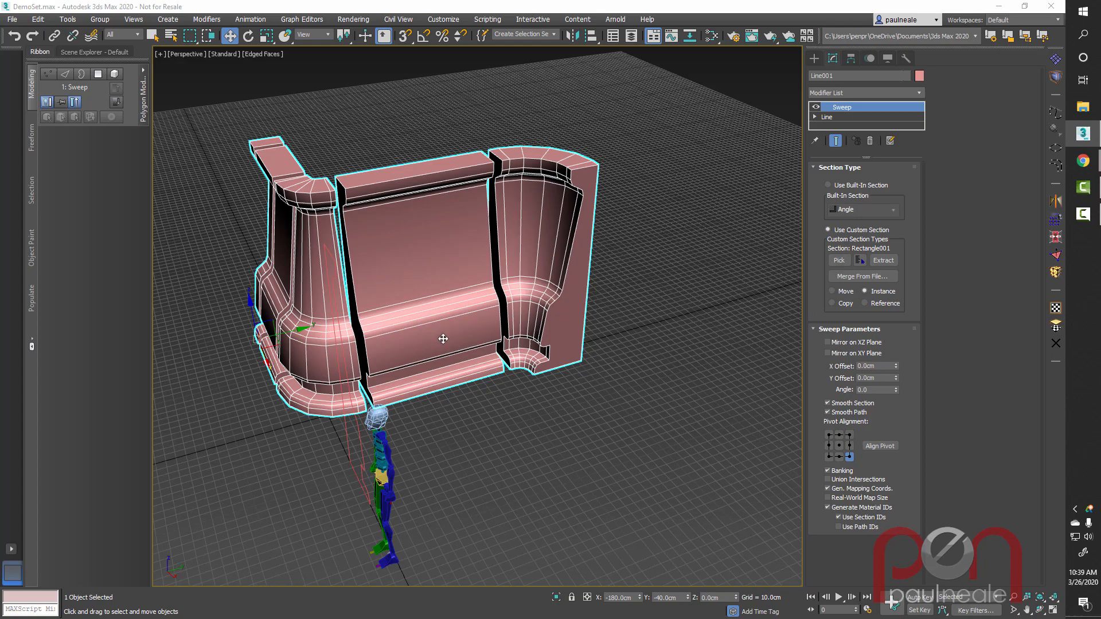
{"action": "middle_click_drag", "start_coordinate": [406, 329], "coordinate": [624, 325], "text": "alt"}
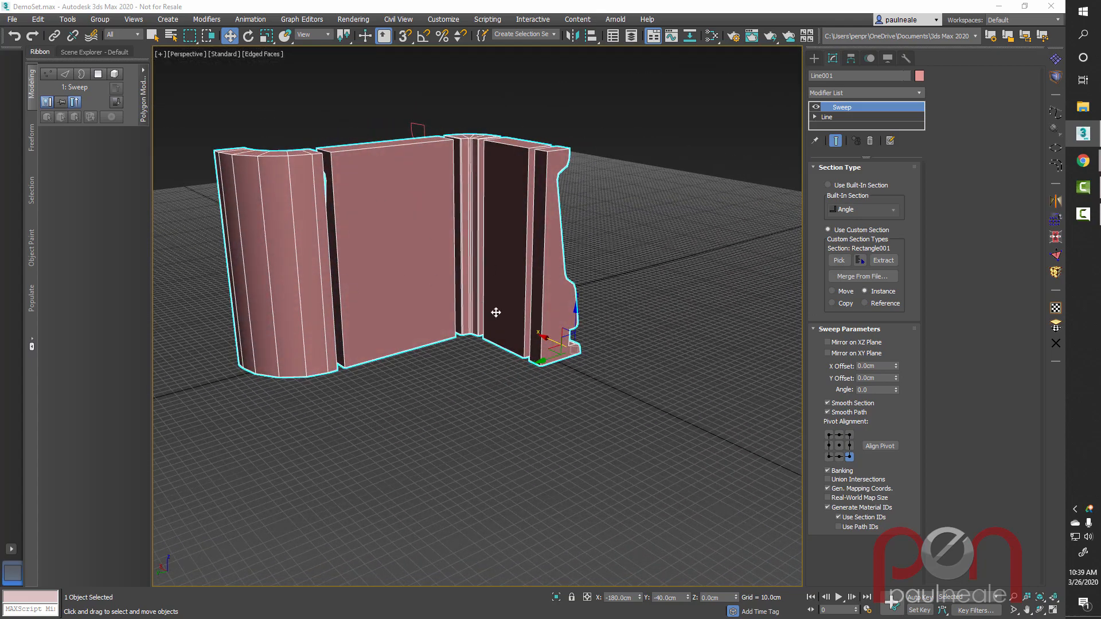
{"action": "middle_click_drag", "start_coordinate": [494, 312], "coordinate": [401, 329], "text": "alt"}
Step: Select the profile spline and open its Vertex level, with its vertices and the wall's flat back in view
{"action": "left_click_drag", "start_coordinate": [569, 254], "coordinate": [627, 291]}
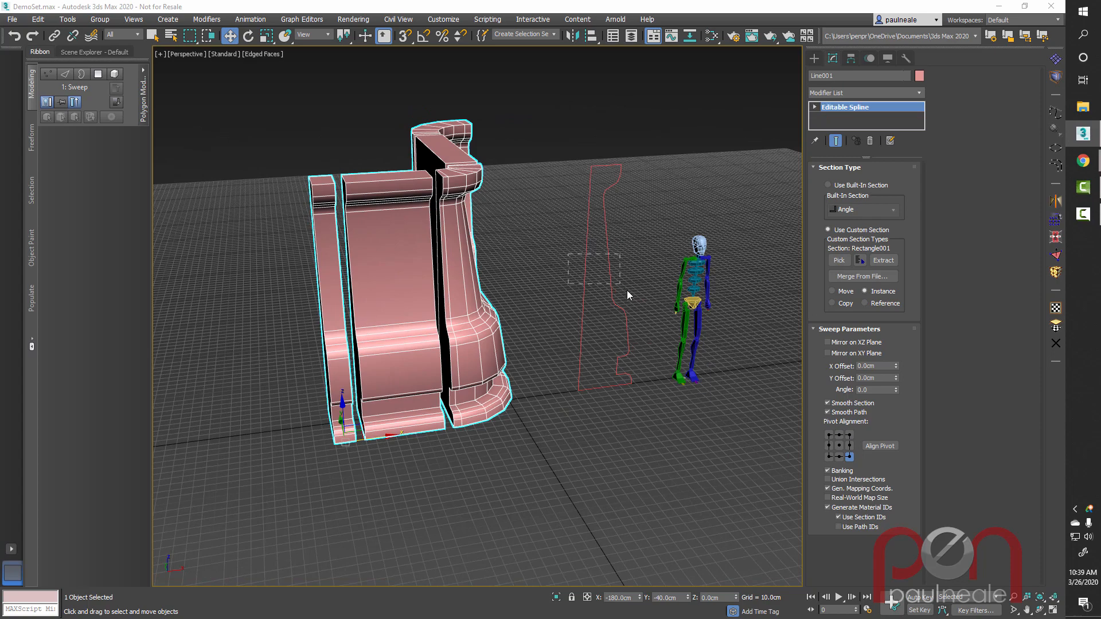
{"action": "middle_click_drag", "start_coordinate": [628, 290], "coordinate": [625, 285], "text": "alt"}
{"action": "key", "text": "1"}
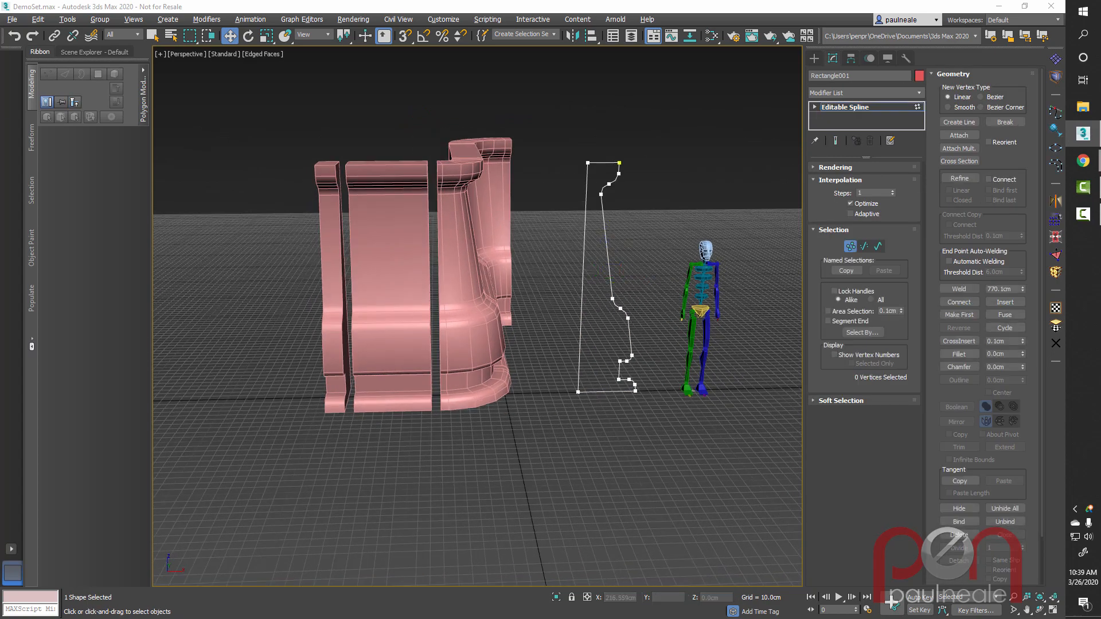
{"action": "scroll", "coordinate": [624, 287], "scroll_direction": "up", "scroll_amount": 2}
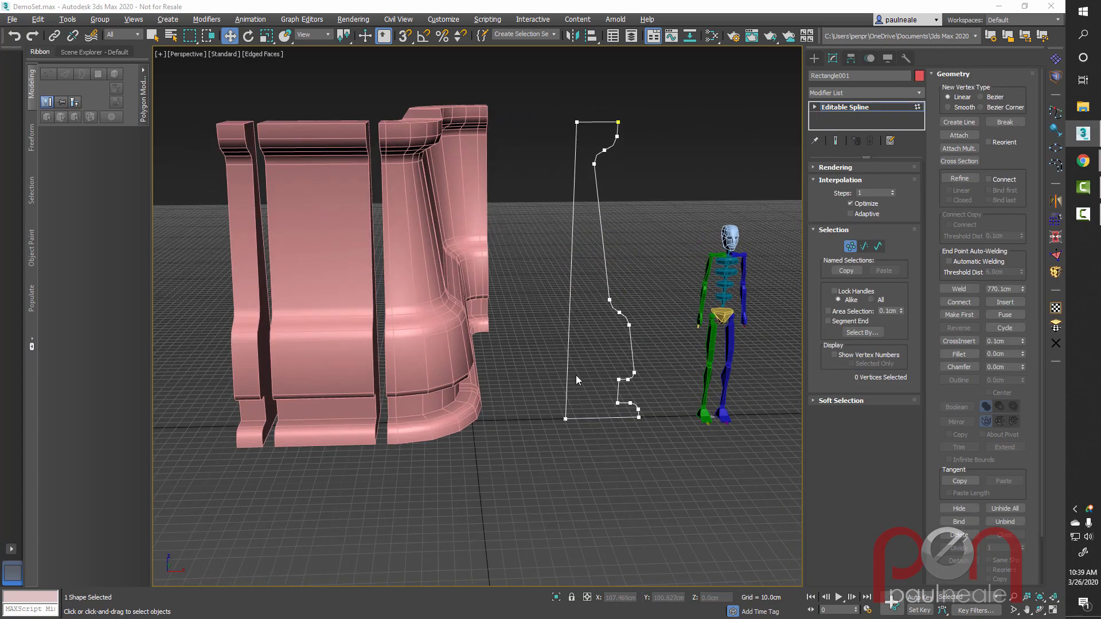
{"action": "middle_click_drag", "start_coordinate": [538, 295], "coordinate": [613, 323], "text": "alt"}
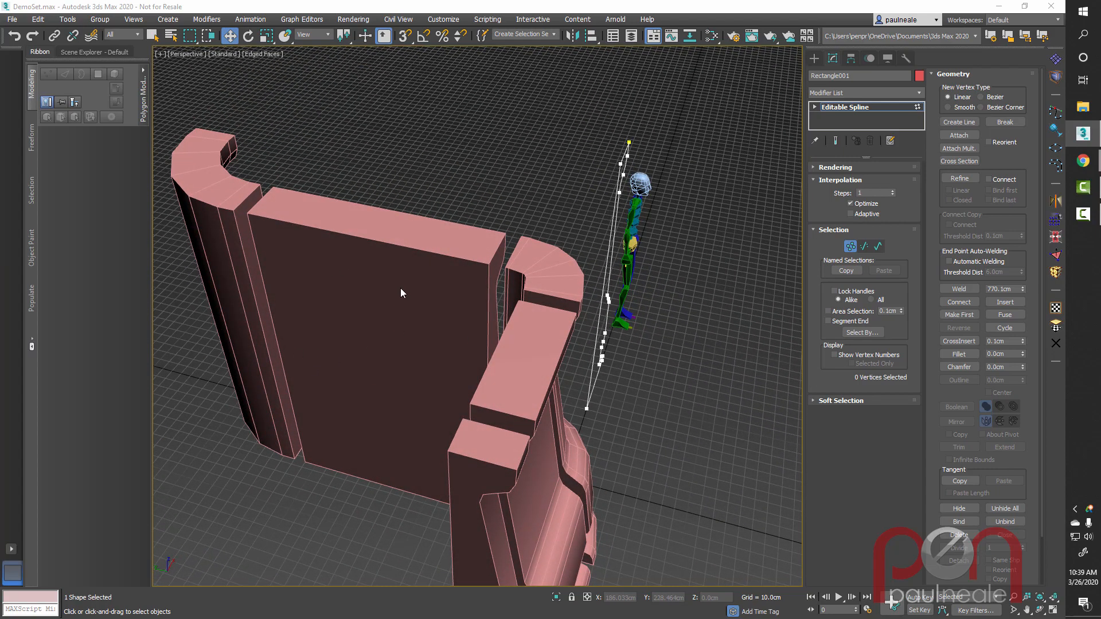
Step: Refine the profile spline's straight back edge with two vertices, level with the ends of the sloped front face, and leave the Vertex level
{"action": "middle_click_drag", "start_coordinate": [401, 289], "coordinate": [511, 285], "text": "alt"}
{"action": "mouse_move", "coordinate": [550, 331]}
{"action": "middle_mouse_down", "text": "alt"}
{"action": "mouse_move", "coordinate": [580, 356]}
{"action": "mouse_move", "coordinate": [592, 273]}
{"action": "mouse_move", "coordinate": [585, 253]}
{"action": "mouse_move", "coordinate": [590, 285]}
{"action": "mouse_move", "coordinate": [553, 238]}
{"action": "mouse_move", "coordinate": [566, 348]}
{"action": "mouse_move", "coordinate": [556, 294]}
{"action": "mouse_move", "coordinate": [564, 320]}
{"action": "middle_mouse_up", "text": "alt"}
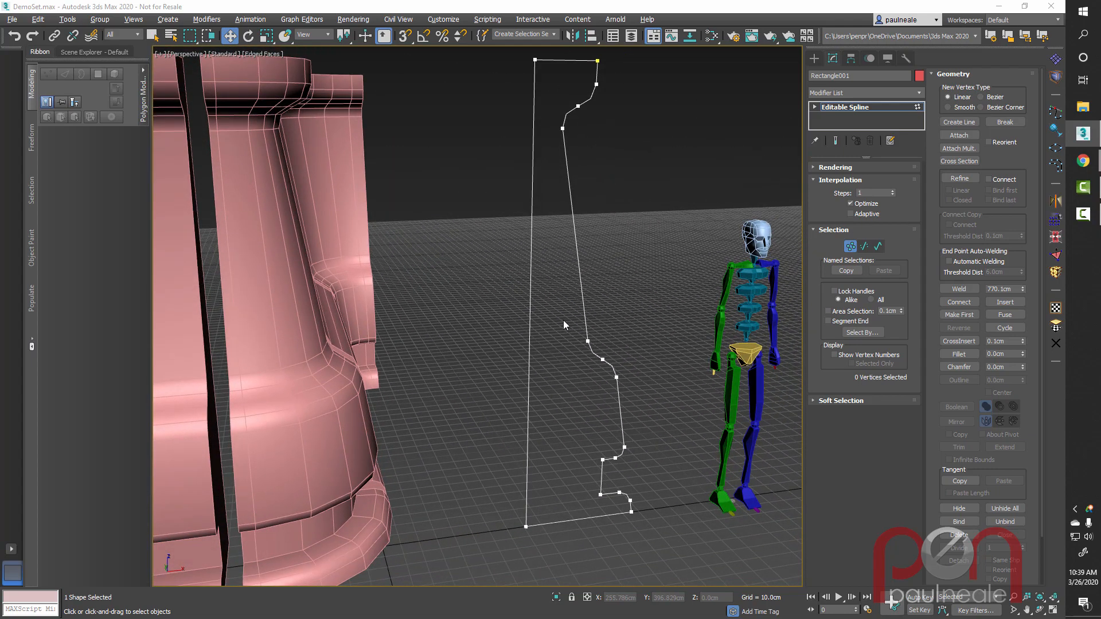
{"action": "right_click", "coordinate": [563, 320]}
{"action": "left_click", "coordinate": [543, 387]}
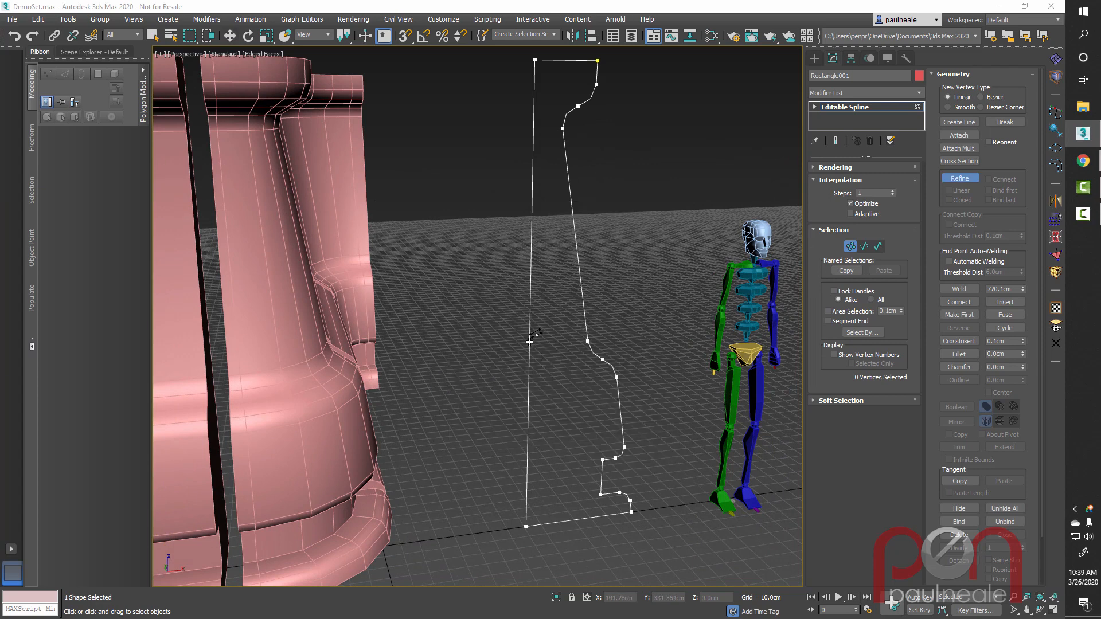
{"action": "left_click", "coordinate": [533, 127]}
{"action": "right_click", "coordinate": [570, 150]}
{"action": "middle_click_drag", "start_coordinate": [570, 150], "coordinate": [545, 261], "text": "alt"}
{"action": "middle_click_drag", "start_coordinate": [551, 312], "coordinate": [585, 340], "text": "alt"}
{"action": "middle_click_drag", "start_coordinate": [596, 325], "coordinate": [482, 318], "text": "alt"}
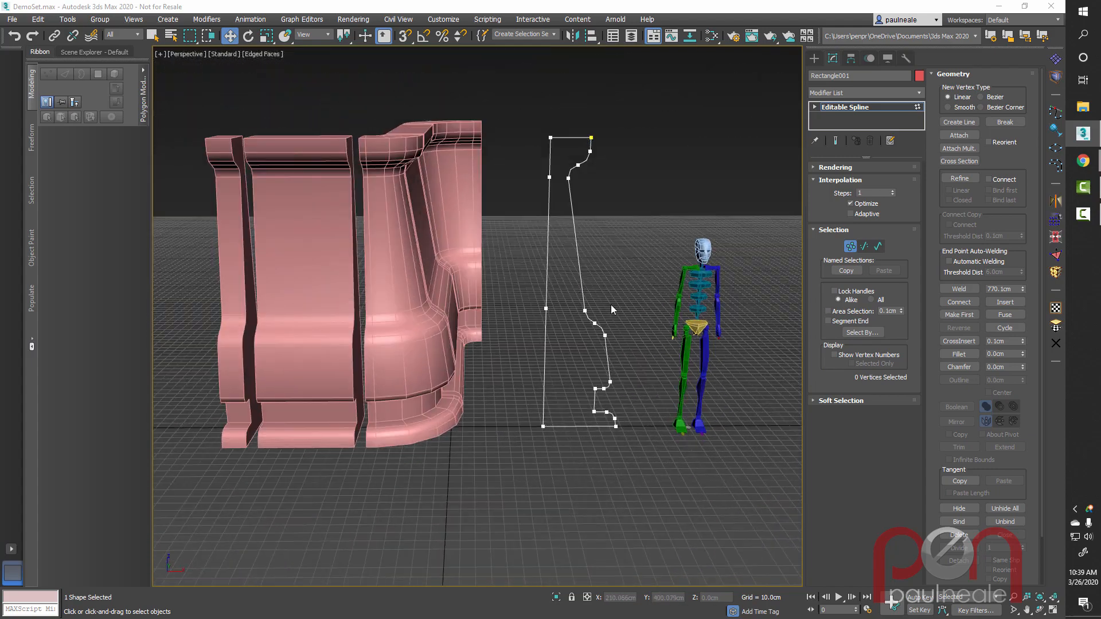
{"action": "middle_click_drag", "start_coordinate": [611, 304], "coordinate": [563, 323], "text": "alt"}
{"action": "key", "text": "1"}
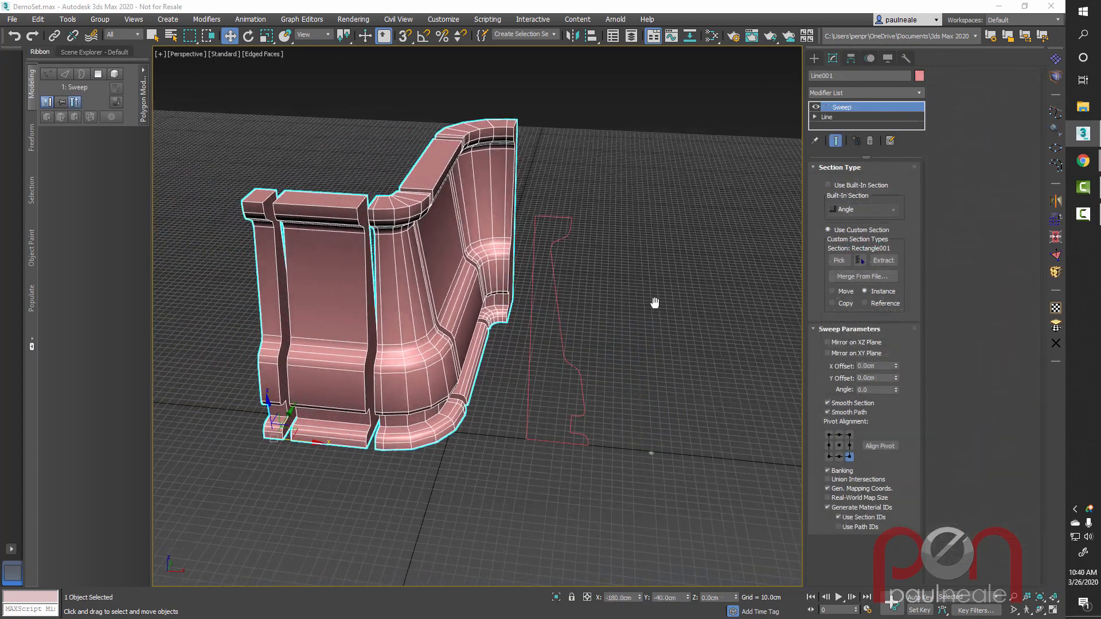
Step: Add an Edit Poly modifier on top of the wall's Sweep and enlarge the modifier stack so all its entries show
{"action": "middle_click_drag", "start_coordinate": [656, 302], "coordinate": [634, 319], "text": "alt"}
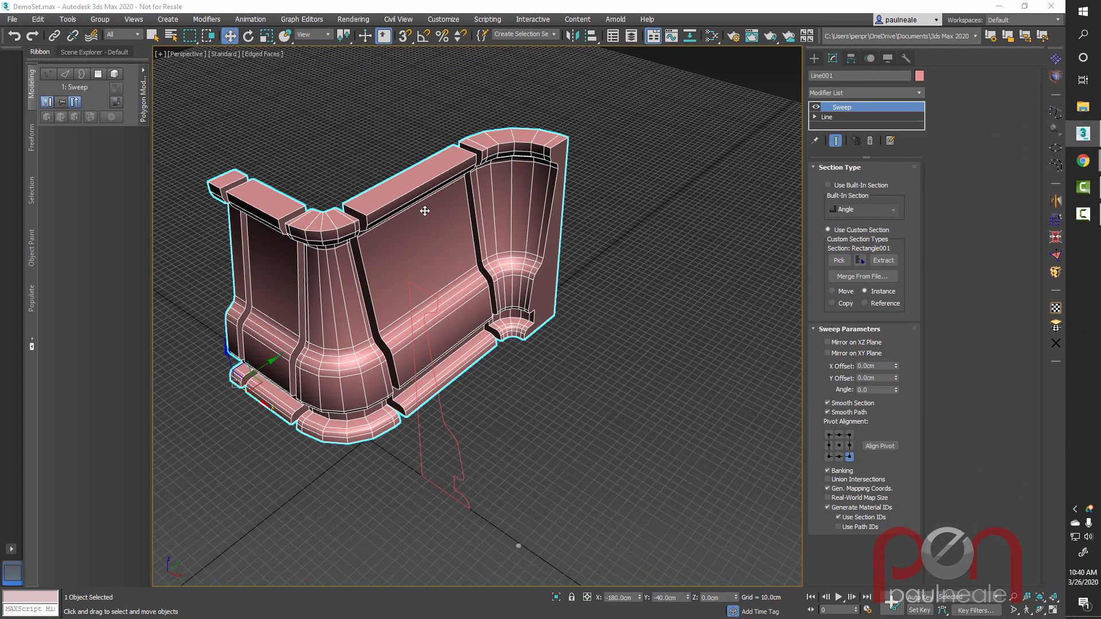
{"action": "middle_click_drag", "start_coordinate": [424, 211], "coordinate": [439, 218], "text": "alt"}
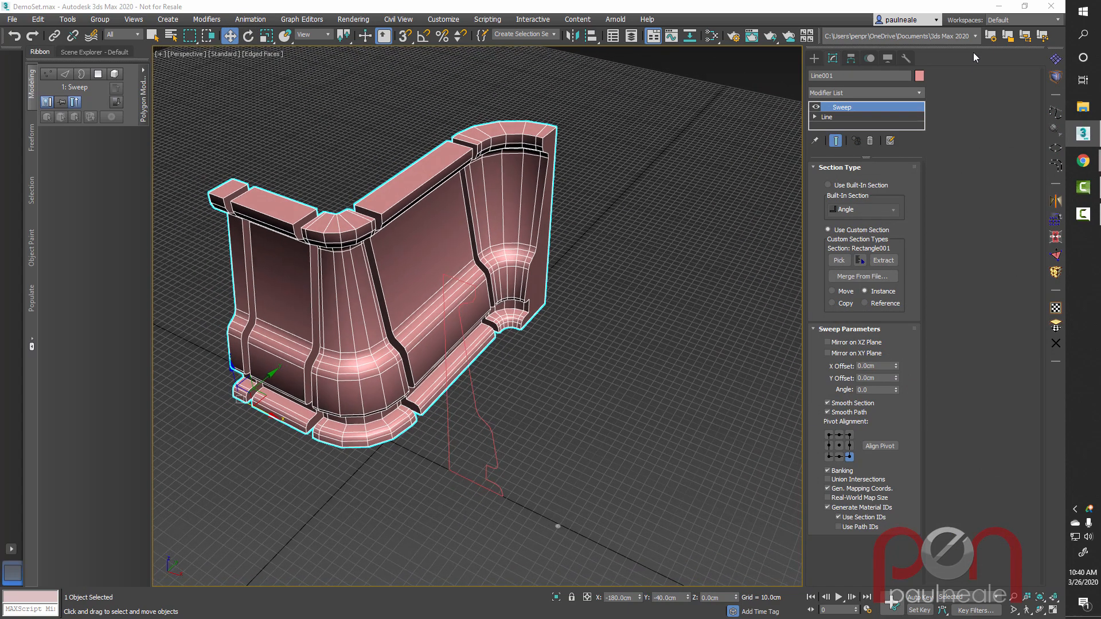
{"action": "left_click", "coordinate": [1057, 63]}
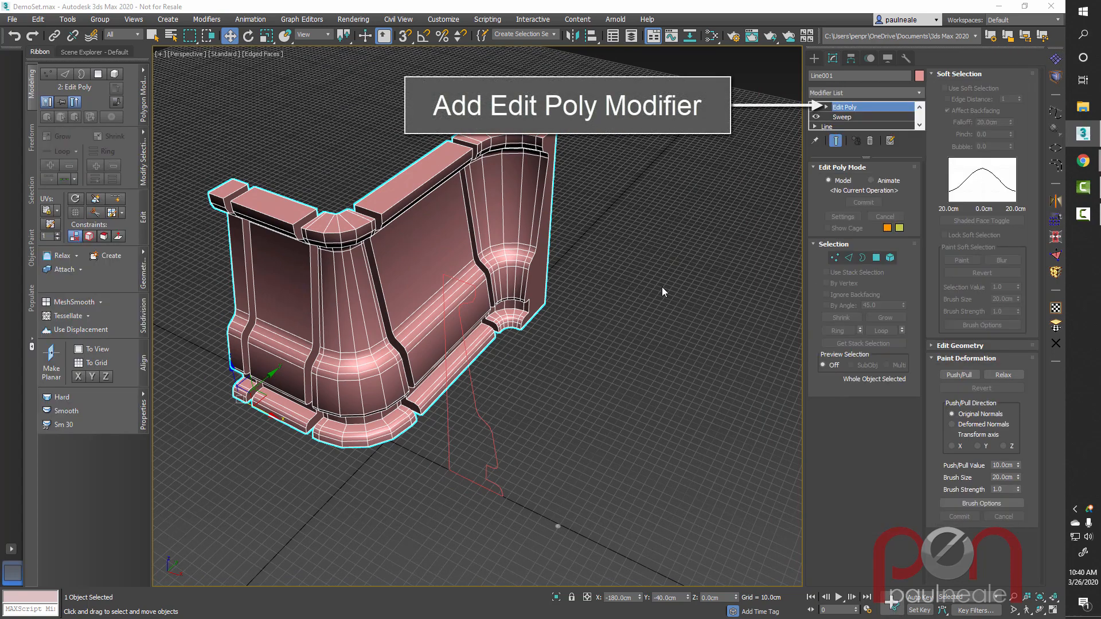
{"action": "middle_click_drag", "start_coordinate": [661, 287], "coordinate": [847, 126], "text": "alt"}
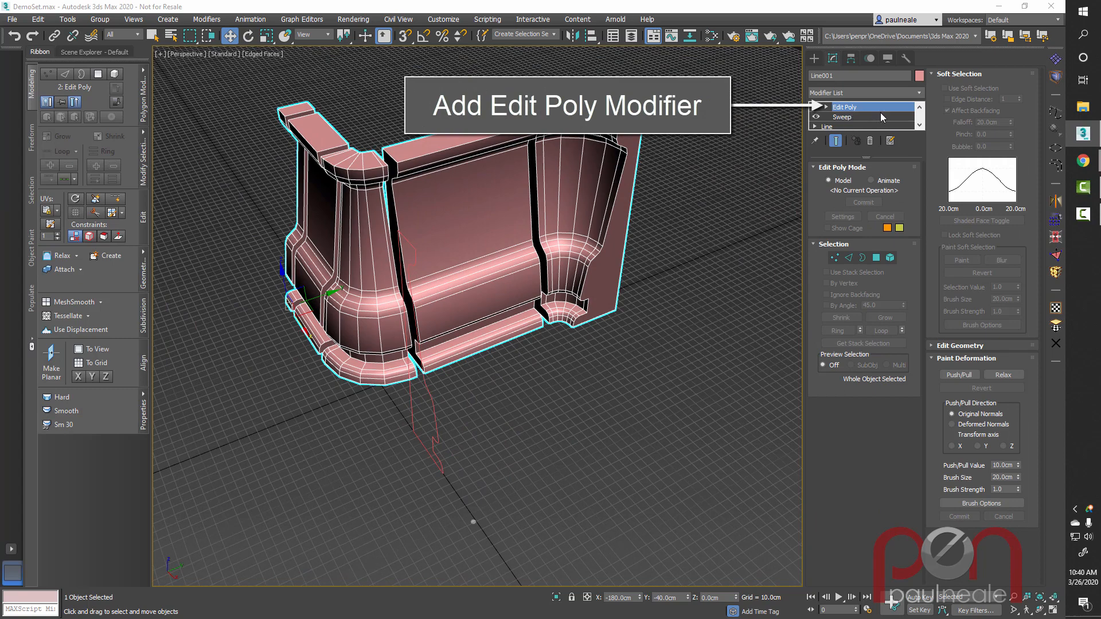
{"action": "mouse_move", "coordinate": [635, 309]}
{"action": "middle_mouse_down", "text": "alt"}
{"action": "mouse_move", "coordinate": [655, 301]}
{"action": "mouse_move", "coordinate": [632, 315]}
{"action": "middle_mouse_up", "text": "alt"}
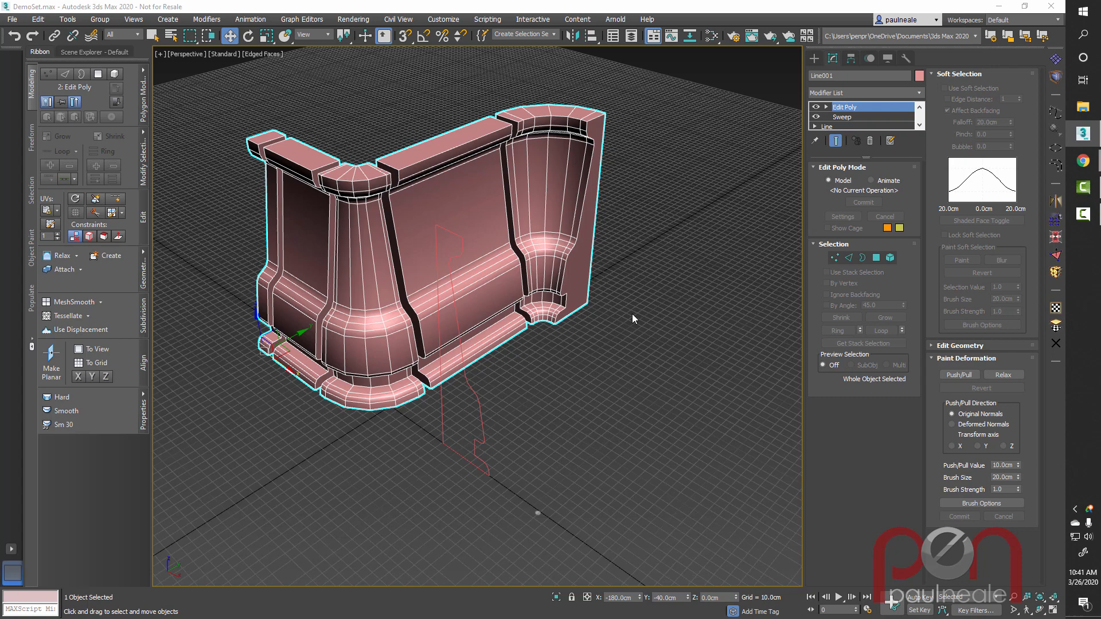
{"action": "left_click_drag", "start_coordinate": [868, 156], "coordinate": [867, 163]}
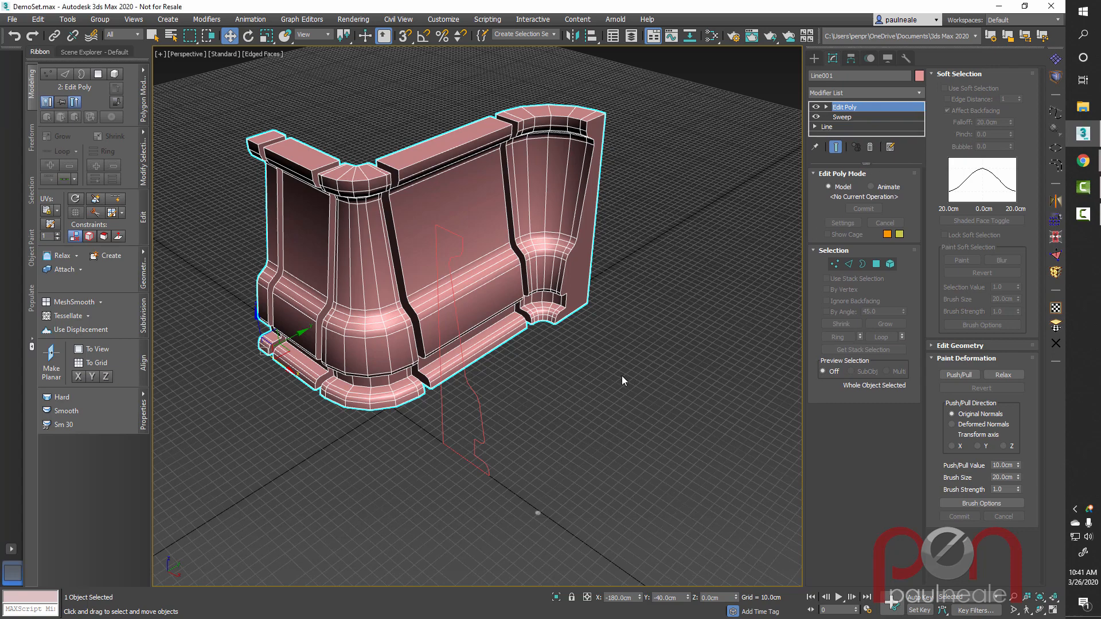
Step: Select the long straight wall section at Element level and detach it as a separate object named Wall_160cm_
{"action": "middle_click_drag", "start_coordinate": [622, 376], "coordinate": [591, 353]}
{"action": "key", "text": "5"}
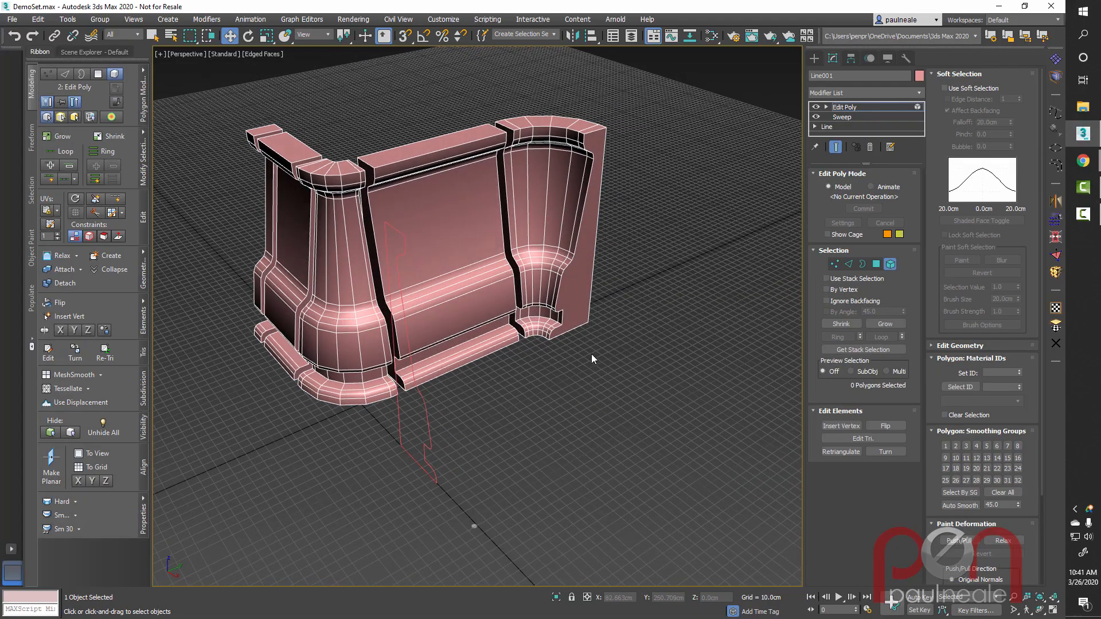
{"action": "left_click", "coordinate": [461, 251]}
{"action": "middle_click_drag", "start_coordinate": [526, 287], "coordinate": [523, 331], "text": "alt"}
{"action": "middle_click_drag", "start_coordinate": [481, 279], "coordinate": [519, 285], "text": "alt"}
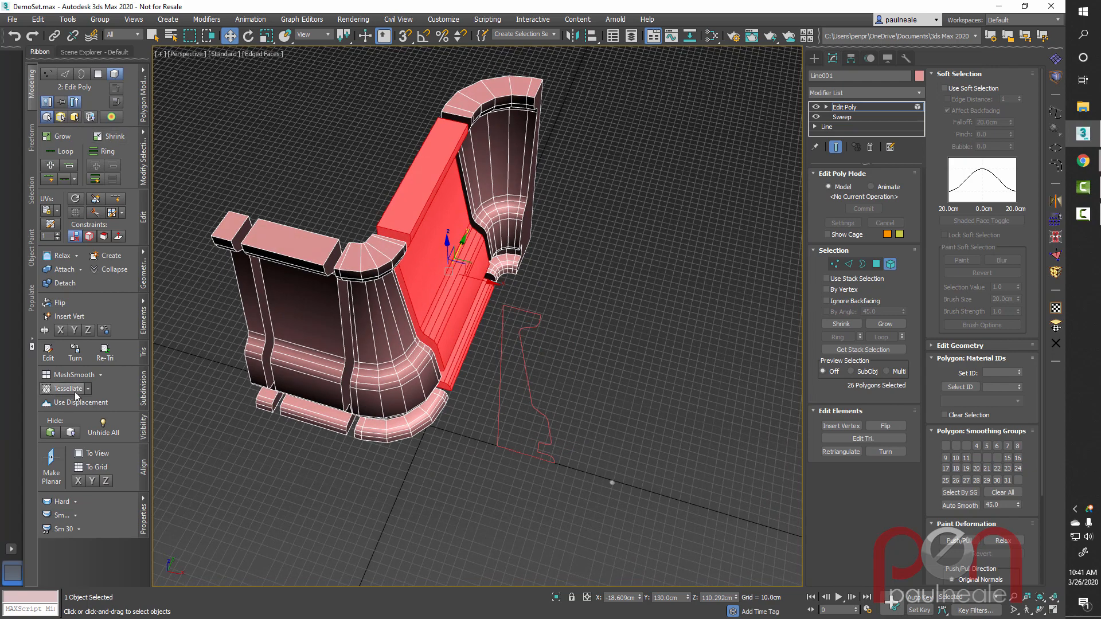
{"action": "left_click", "coordinate": [65, 283]}
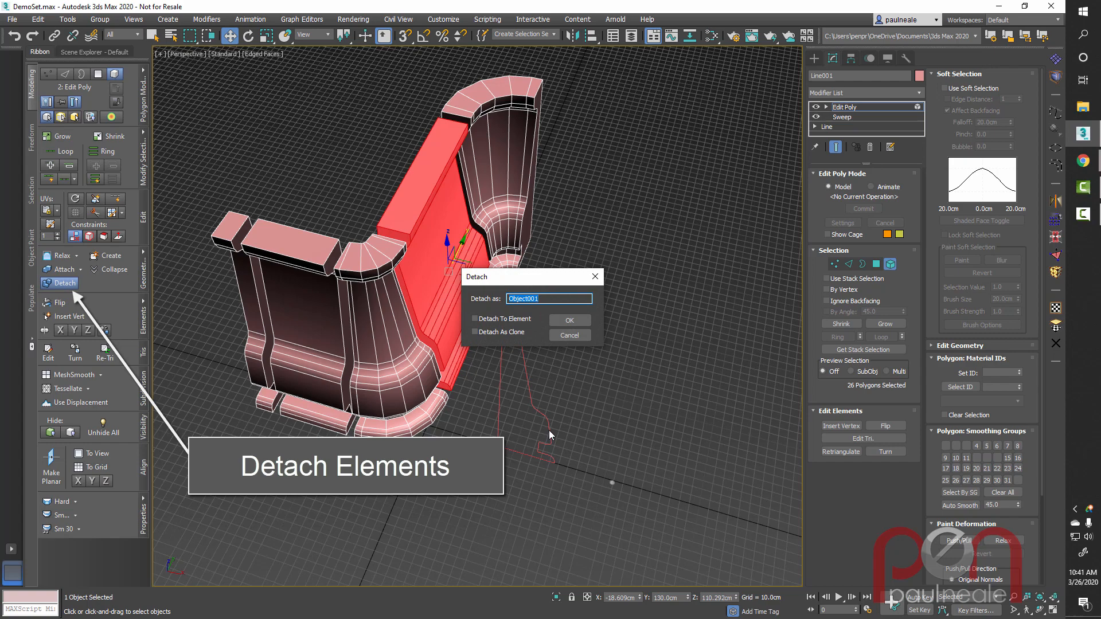
{"action": "type", "text": "Wall_160cm_"}
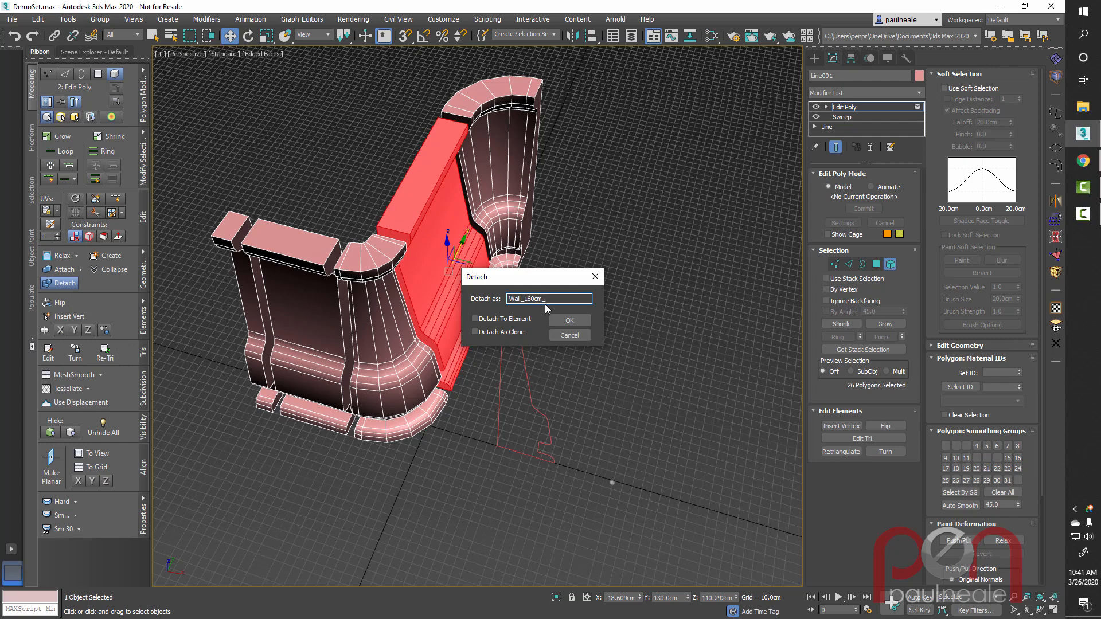
{"action": "left_click", "coordinate": [569, 325]}
{"action": "middle_click_drag", "start_coordinate": [607, 317], "coordinate": [592, 288], "text": "alt"}
Step: Expand the default layer in the Scene Explorer and rename Line001 as Wall_Path
{"action": "left_click", "coordinate": [94, 52]}
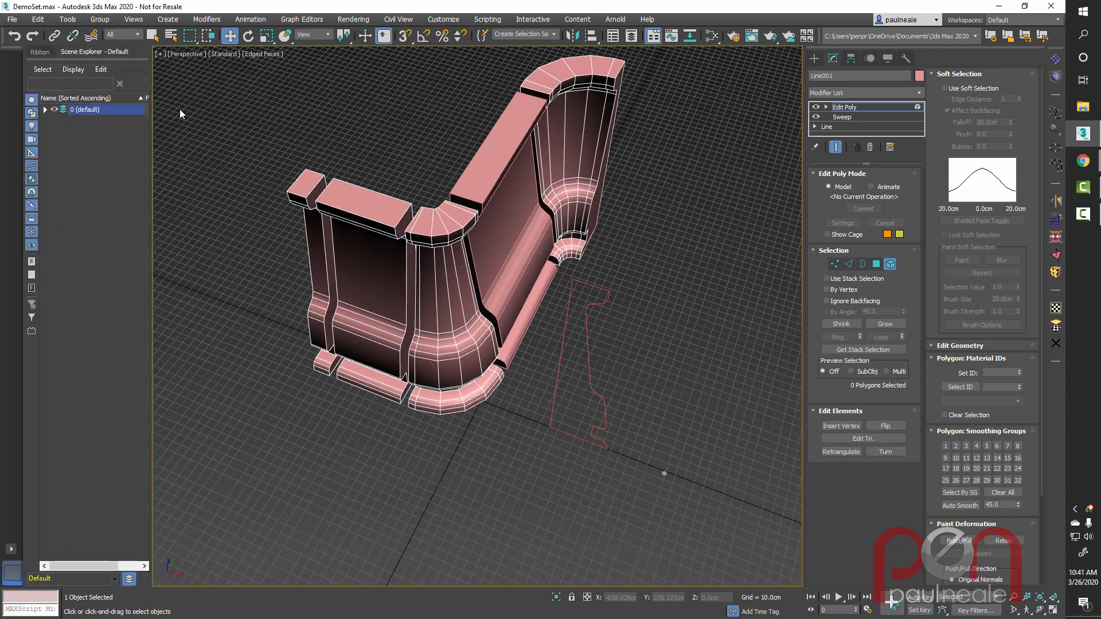
{"action": "left_click", "coordinate": [45, 110]}
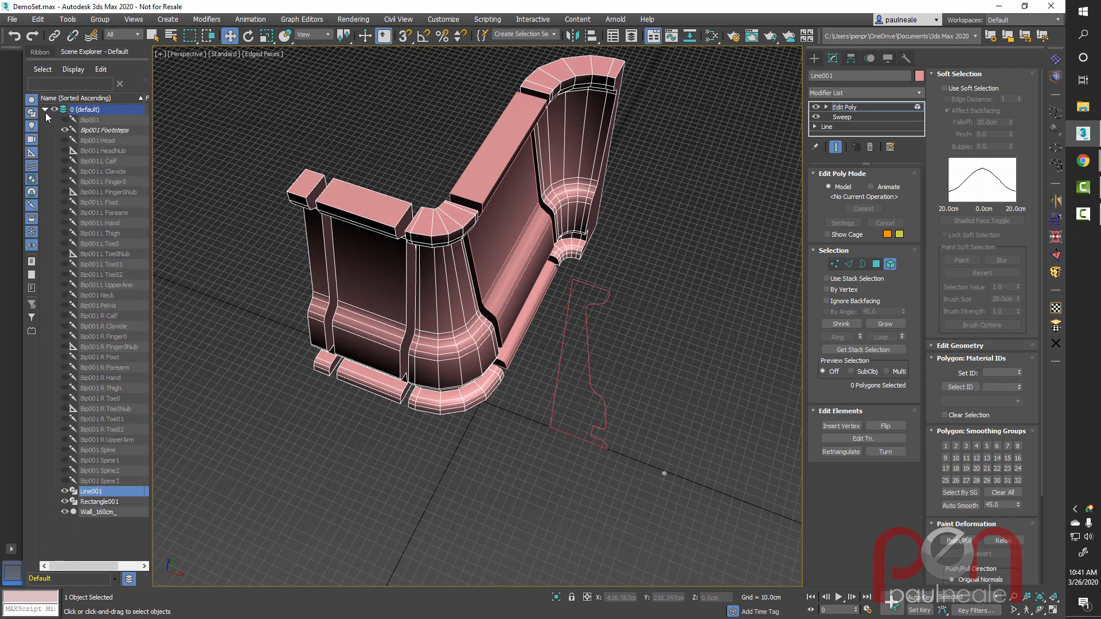
{"action": "left_click", "coordinate": [101, 493]}
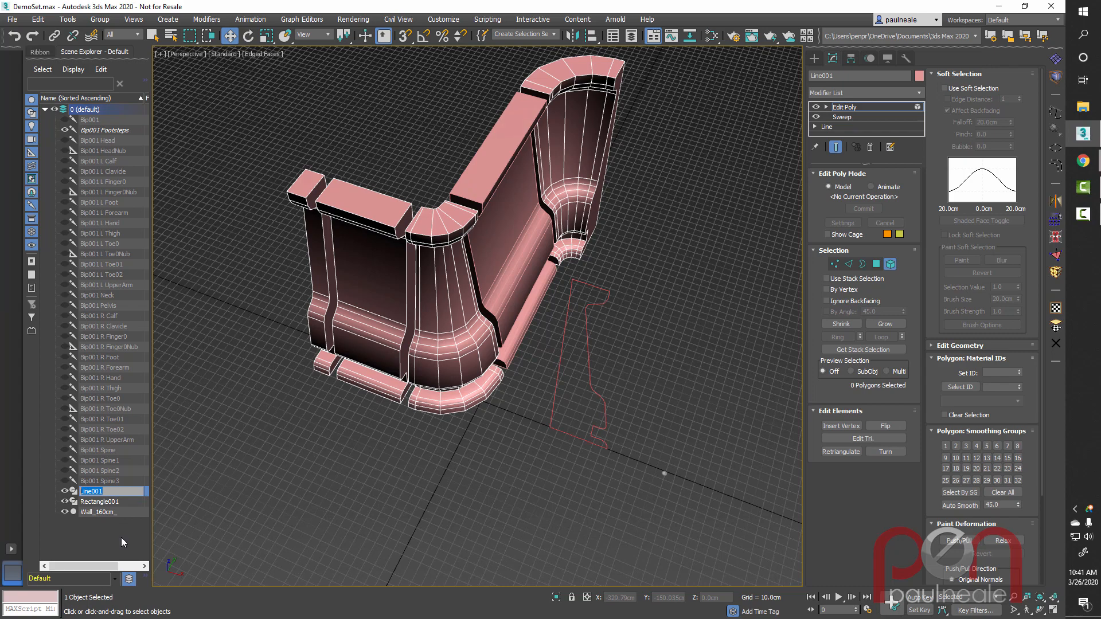
{"action": "type", "text": "Wall_Path"}
{"action": "key", "text": "Return"}
Step: Select the short straight wall section as an element and detach it and the other remaining sections as separate objects
{"action": "middle_click_drag", "start_coordinate": [467, 413], "coordinate": [669, 274], "text": "alt"}
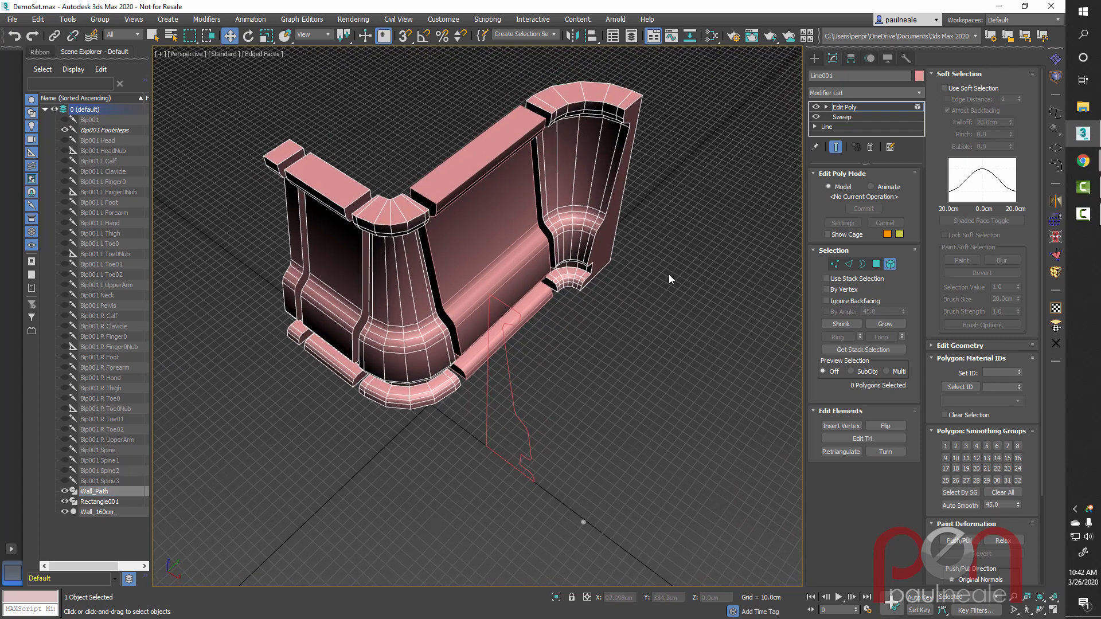
{"action": "left_click", "coordinate": [395, 305]}
{"action": "middle_click_drag", "start_coordinate": [396, 305], "coordinate": [469, 352], "text": "alt"}
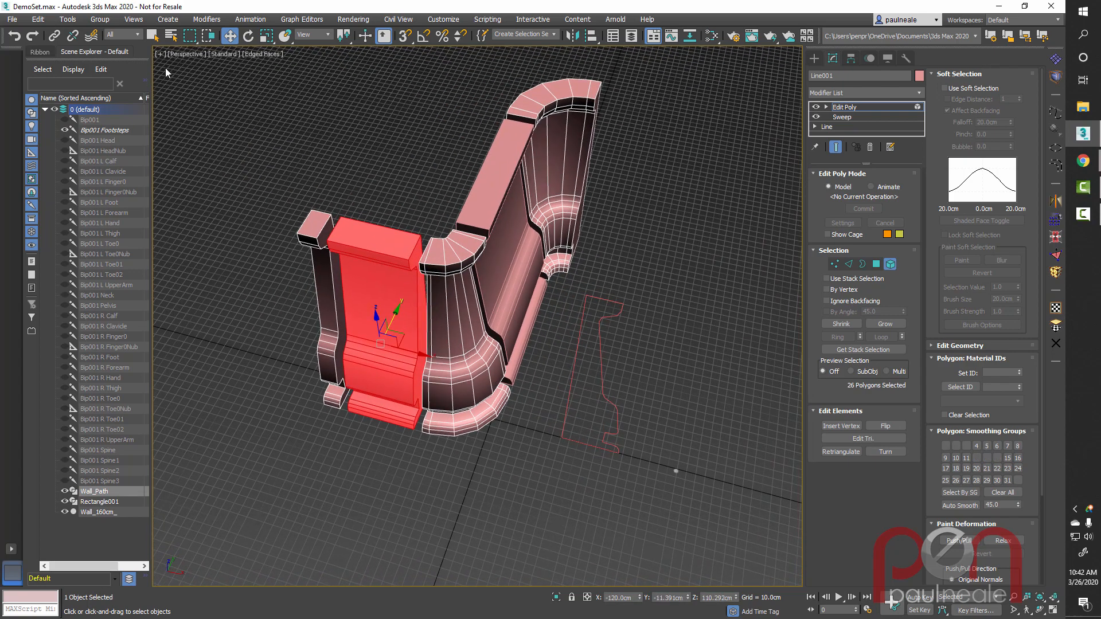
{"action": "left_click", "coordinate": [40, 52]}
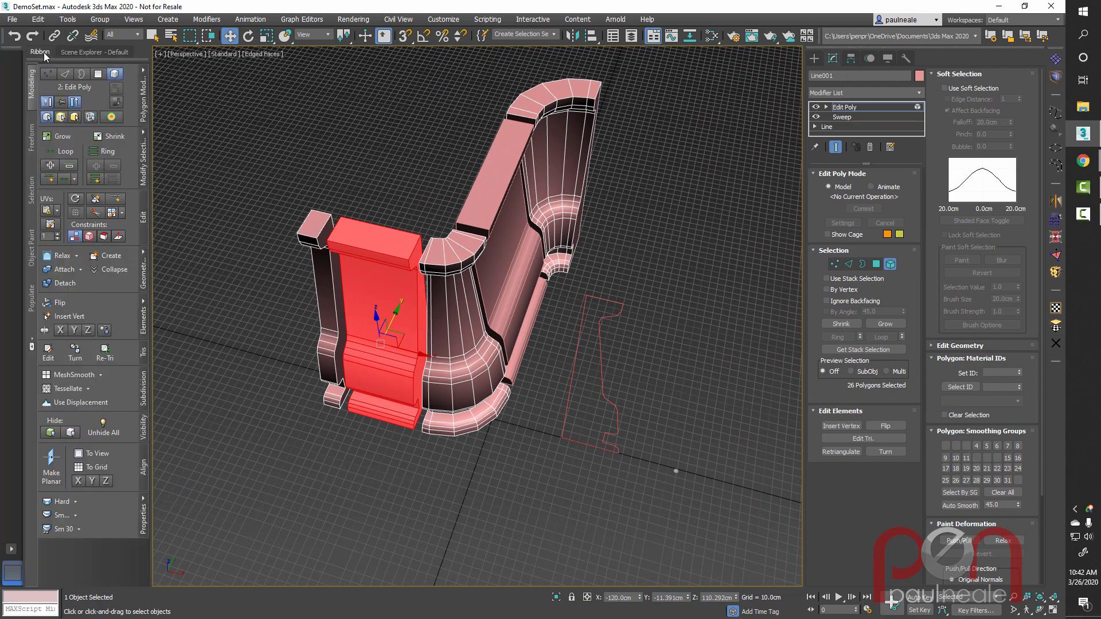
{"action": "left_click", "coordinate": [394, 452]}
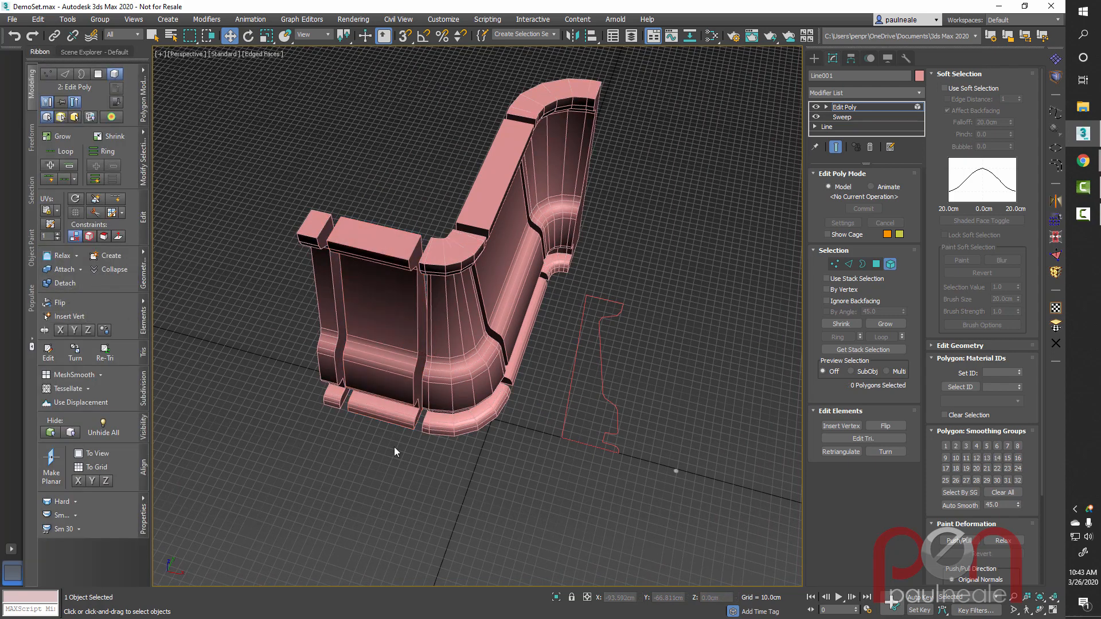
Step: Leave the Element level and select all five wall pieces together, without the profile spline
{"action": "middle_click_drag", "start_coordinate": [587, 450], "coordinate": [542, 367], "text": "alt"}
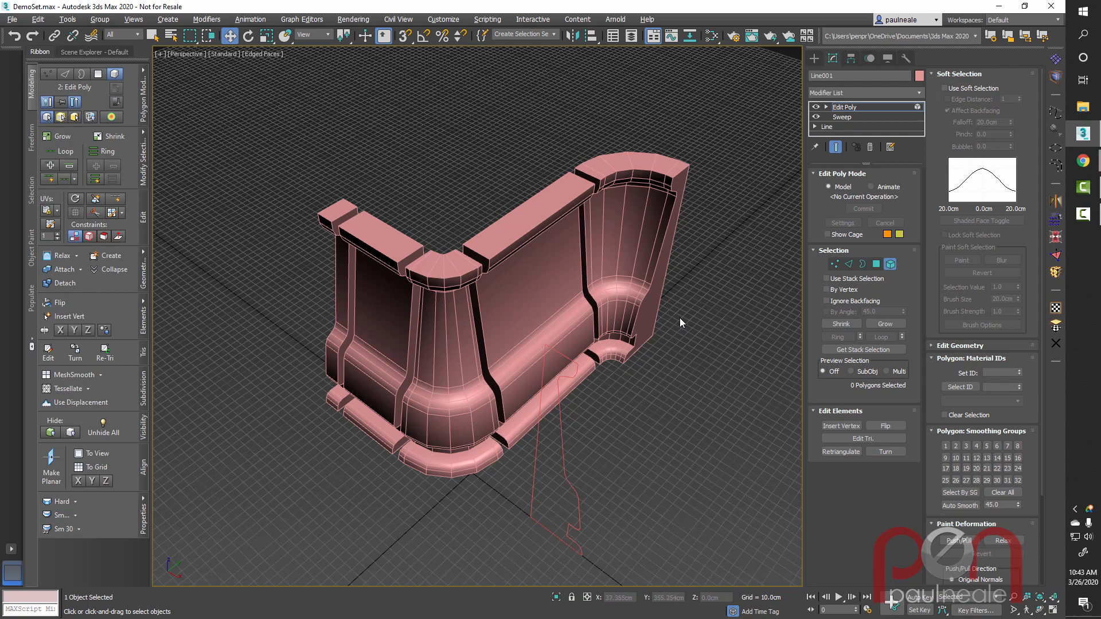
{"action": "middle_click_drag", "start_coordinate": [680, 317], "coordinate": [621, 348], "text": "alt"}
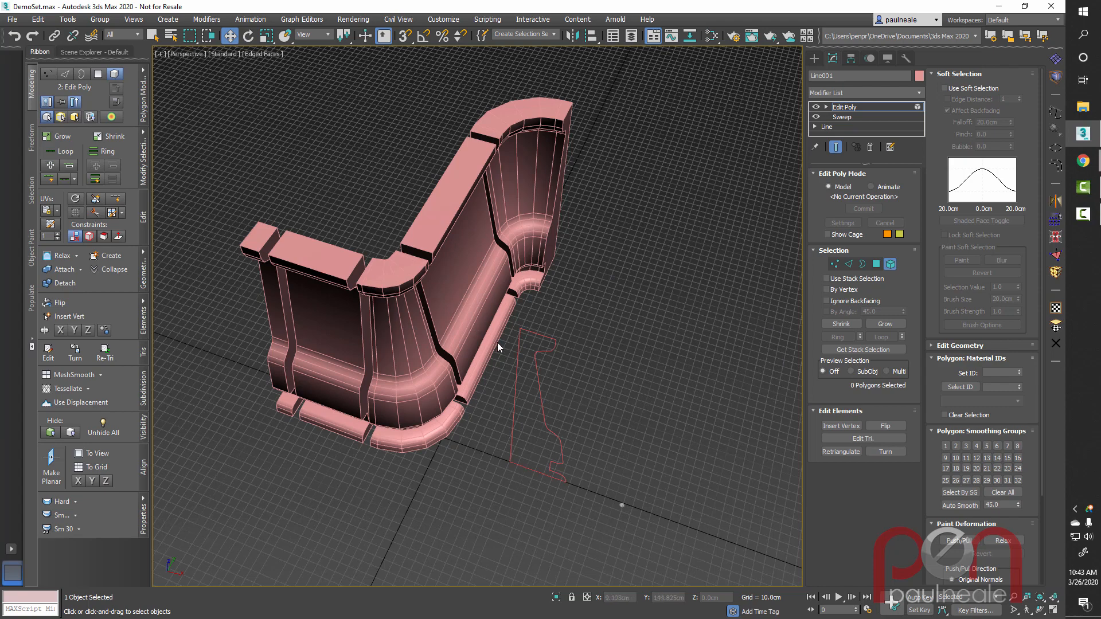
{"action": "middle_click_drag", "start_coordinate": [591, 353], "coordinate": [537, 366]}
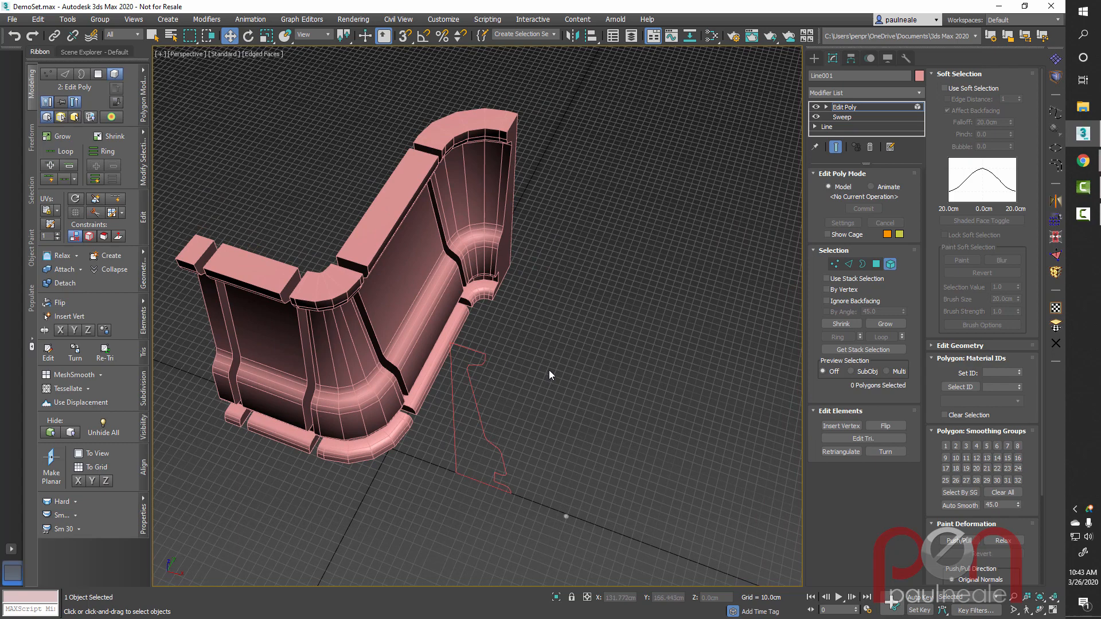
{"action": "middle_click_drag", "start_coordinate": [549, 370], "coordinate": [553, 368]}
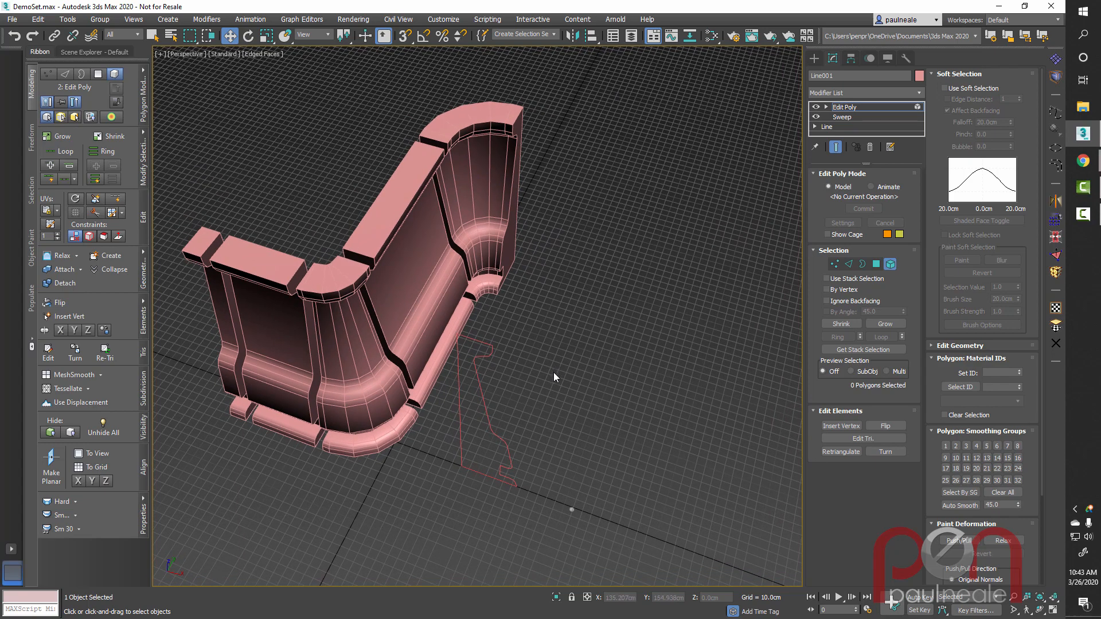
{"action": "key", "text": "5"}
{"action": "middle_click_drag", "start_coordinate": [535, 281], "coordinate": [594, 268], "text": "alt"}
{"action": "left_click_drag", "start_coordinate": [261, 153], "coordinate": [601, 260]}
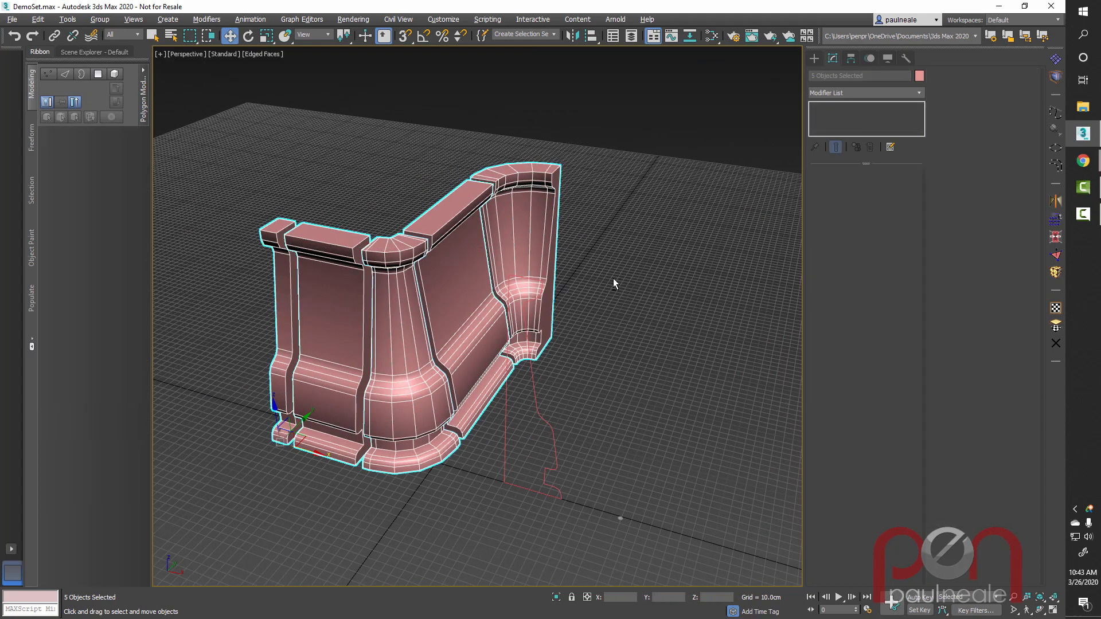
Step: Turn on snapping and move the five selected wall pieces across the grid to the far side of the profile spline
{"action": "middle_click_drag", "start_coordinate": [614, 278], "coordinate": [628, 357], "text": "alt"}
{"action": "right_click", "coordinate": [549, 325]}
{"action": "left_click", "coordinate": [611, 343]}
{"action": "middle_click_drag", "start_coordinate": [628, 357], "coordinate": [576, 339]}
{"action": "key", "text": "s"}
{"action": "left_click_drag", "start_coordinate": [272, 425], "coordinate": [619, 424]}
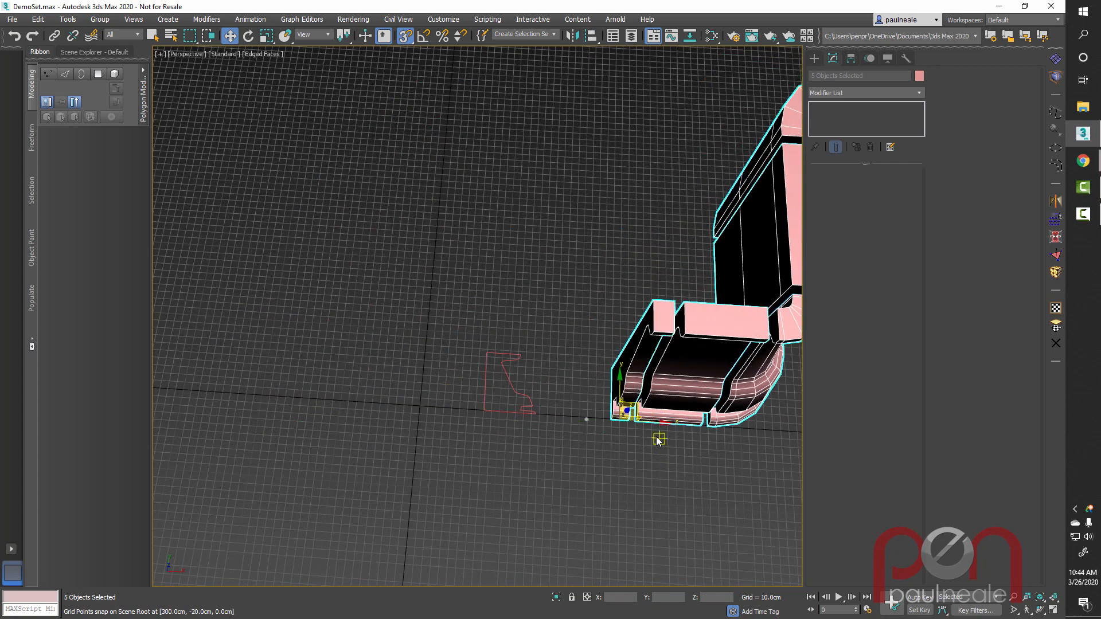
Step: Clear the object selection, show the Scene Explorer and widen it so the full object names fit
{"action": "middle_click_drag", "start_coordinate": [654, 433], "coordinate": [625, 468], "text": "alt"}
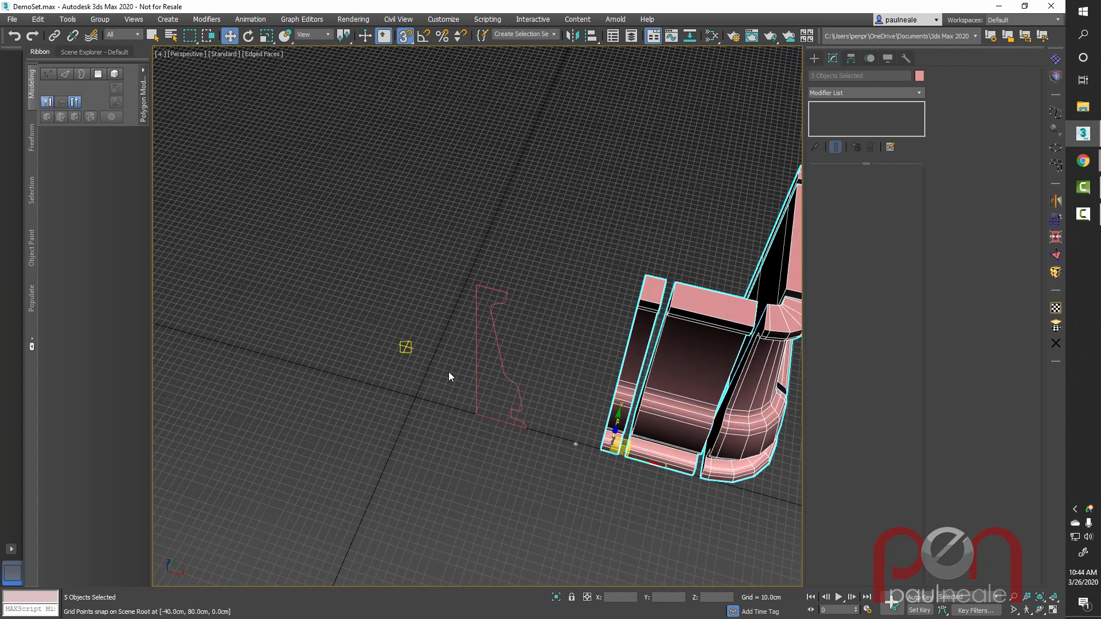
{"action": "left_click", "coordinate": [394, 336]}
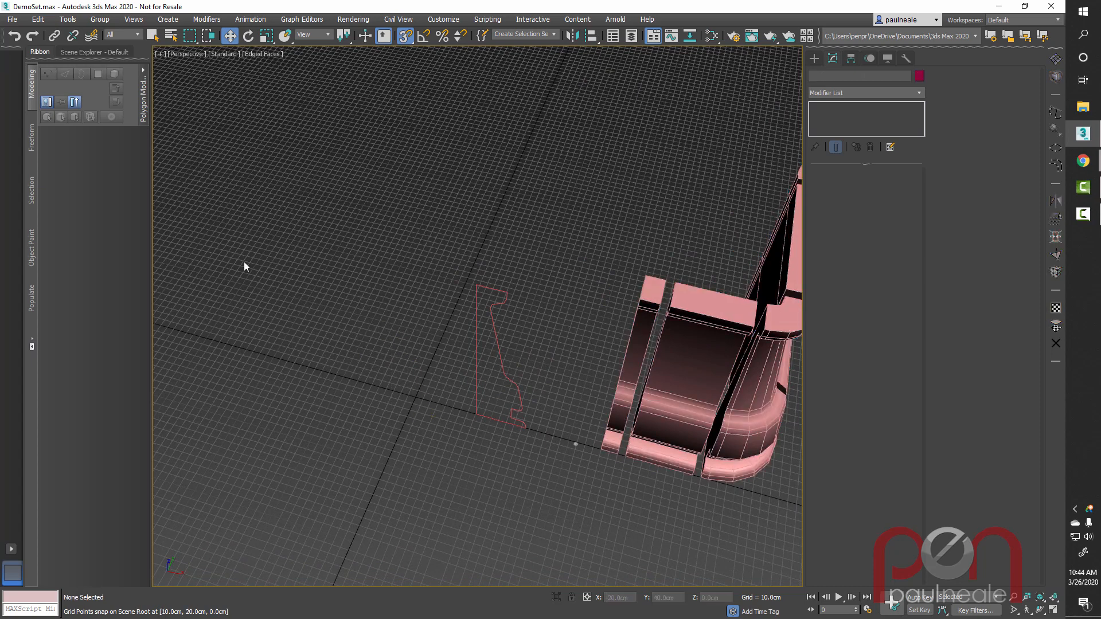
{"action": "left_click", "coordinate": [74, 52]}
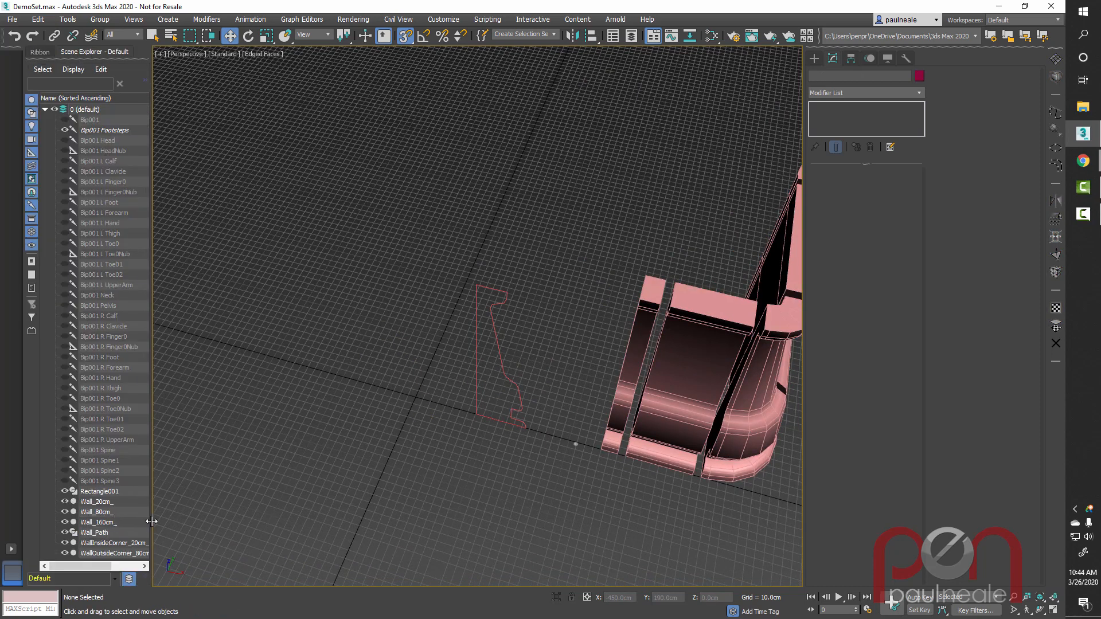
{"action": "left_click_drag", "start_coordinate": [151, 522], "coordinate": [200, 532]}
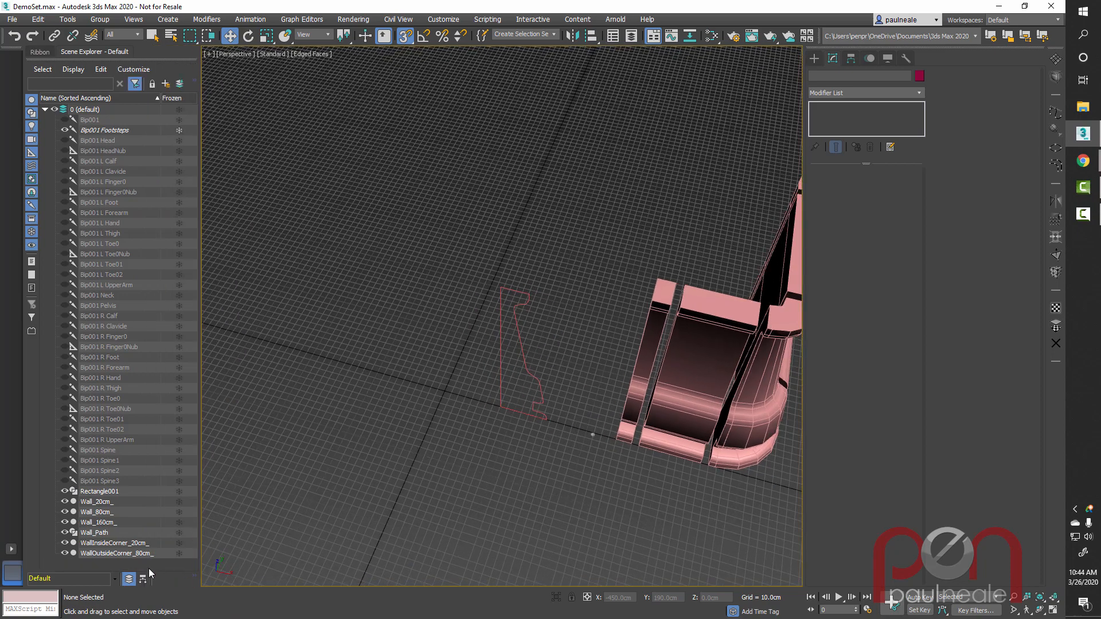
Step: Select the Wall_Path object and delete its Edit Poly modifier, leaving the Sweep on top of the line
{"action": "left_click", "coordinate": [103, 533]}
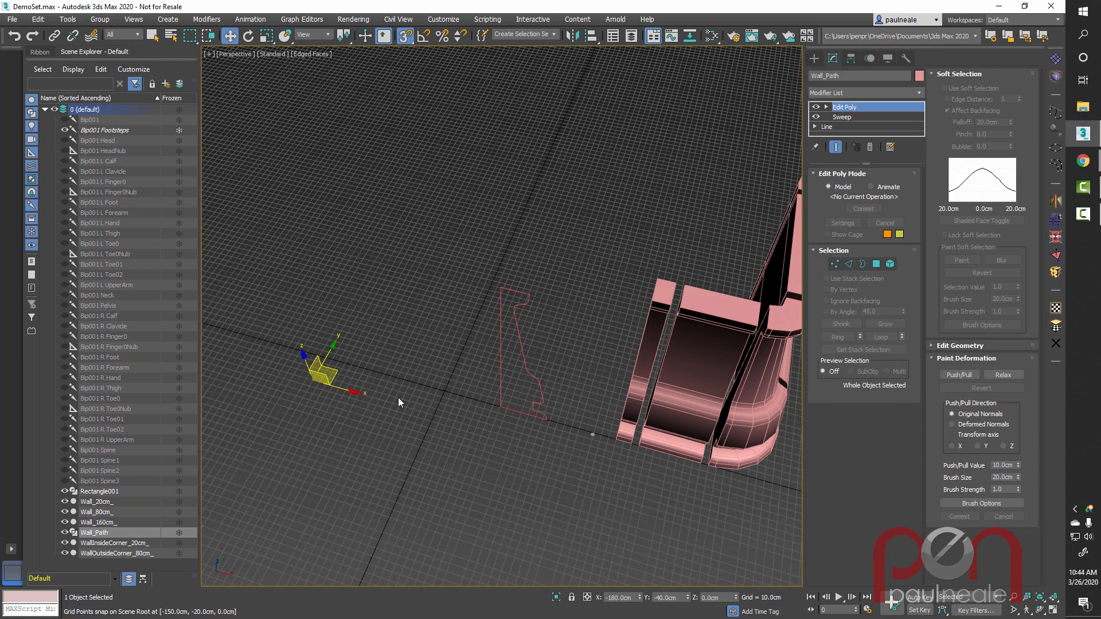
{"action": "middle_click_drag", "start_coordinate": [398, 398], "coordinate": [527, 381], "text": "alt"}
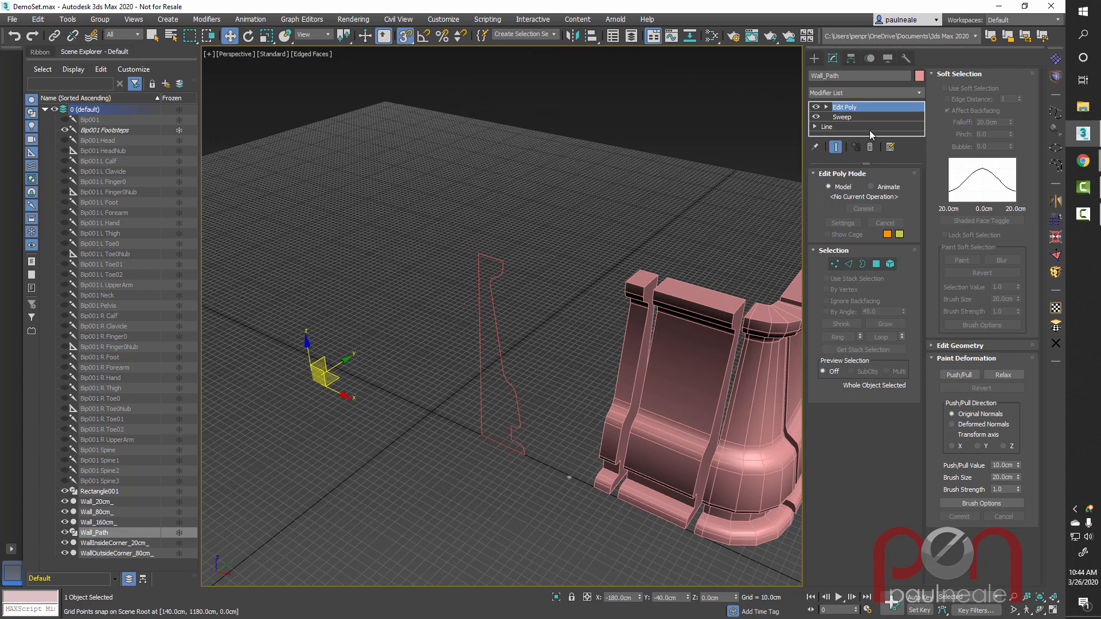
{"action": "left_click", "coordinate": [816, 106]}
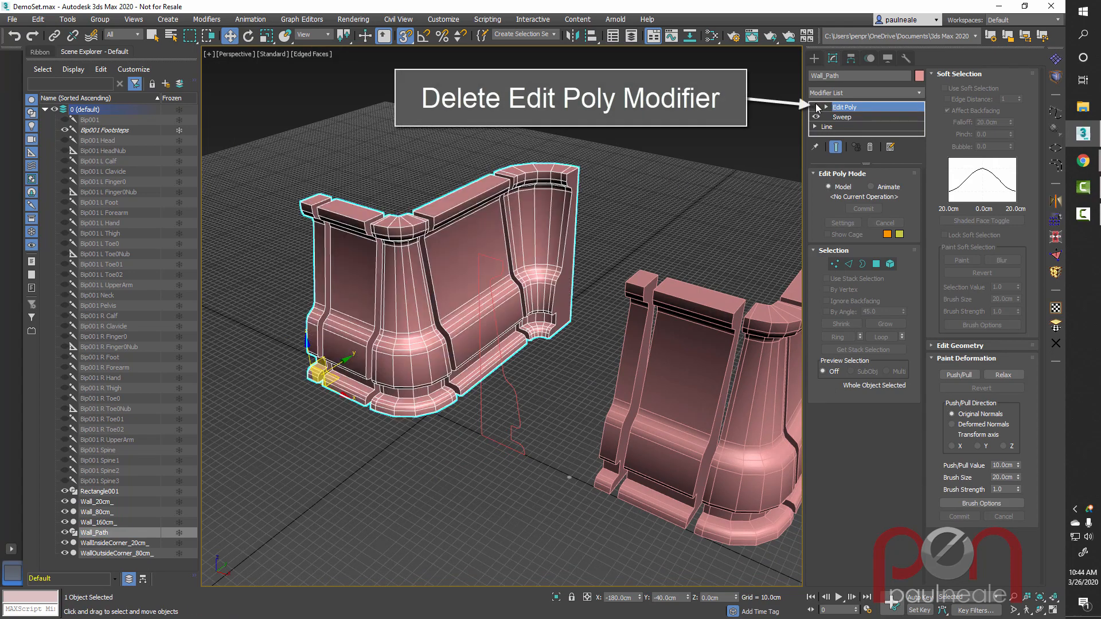
{"action": "right_click", "coordinate": [854, 107]}
{"action": "left_click", "coordinate": [891, 125]}
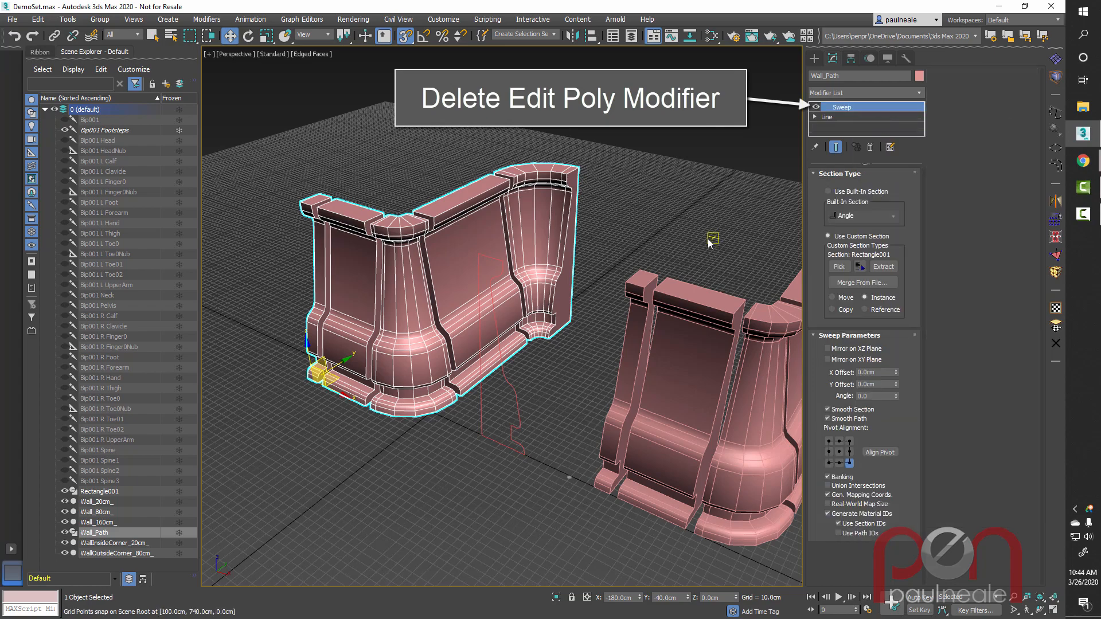
{"action": "middle_click_drag", "start_coordinate": [713, 239], "coordinate": [740, 249], "text": "alt"}
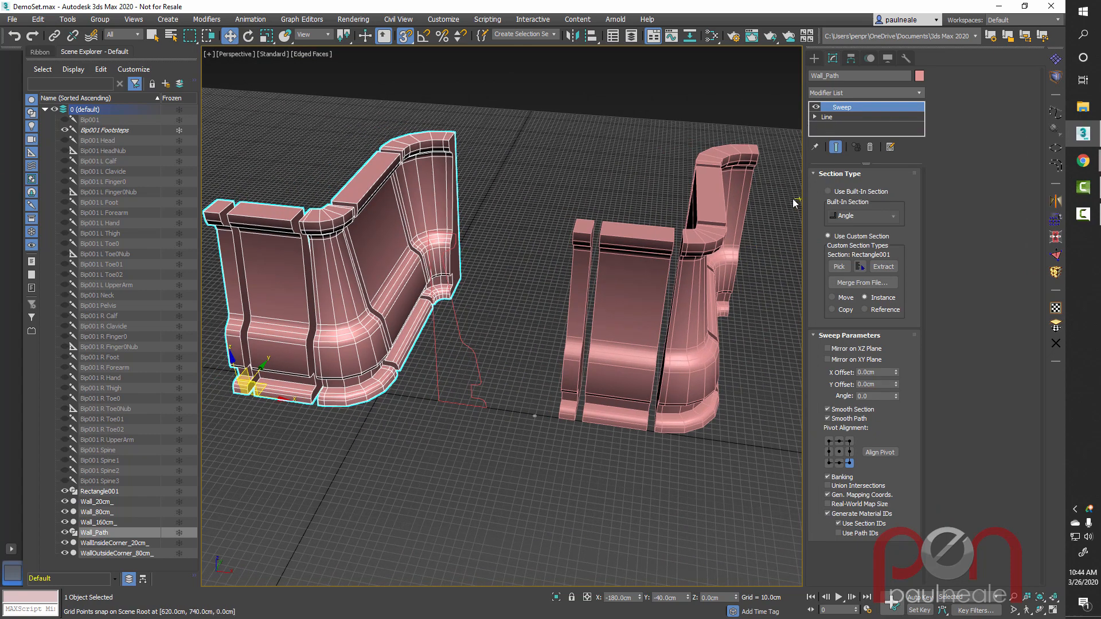
Step: Rotate Wall_160cm_ by -90 degrees about Z around its selection center, with angle snap on
{"action": "middle_click_drag", "start_coordinate": [782, 221], "coordinate": [683, 162], "text": "alt"}
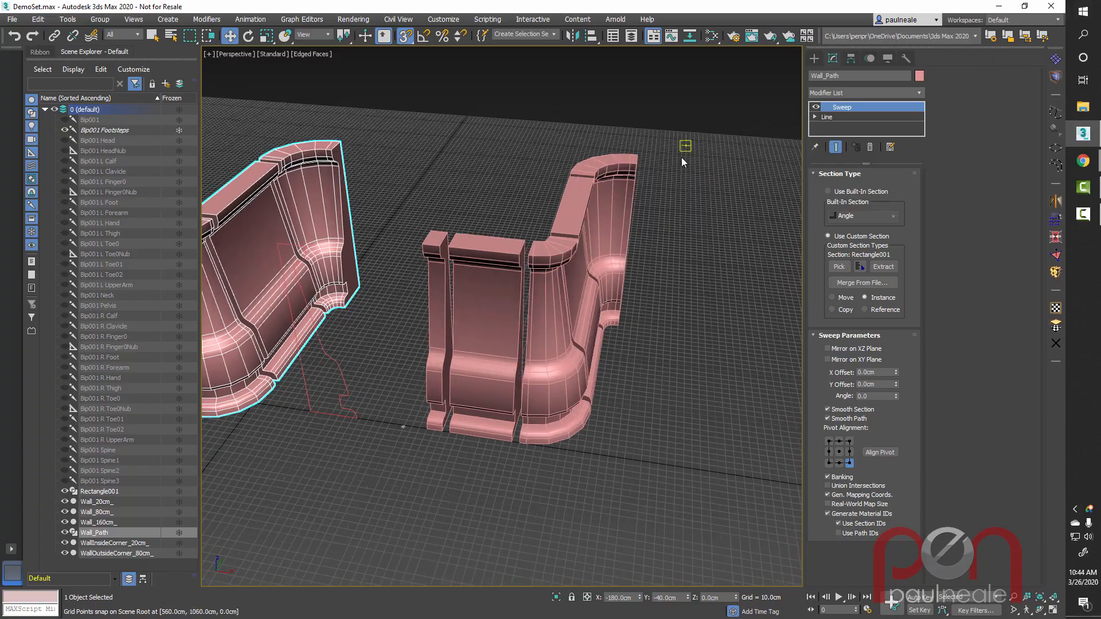
{"action": "left_click_drag", "start_coordinate": [429, 330], "coordinate": [429, 330]}
{"action": "middle_click_drag", "start_coordinate": [429, 330], "coordinate": [523, 334], "text": "alt"}
{"action": "left_click", "coordinate": [483, 300]}
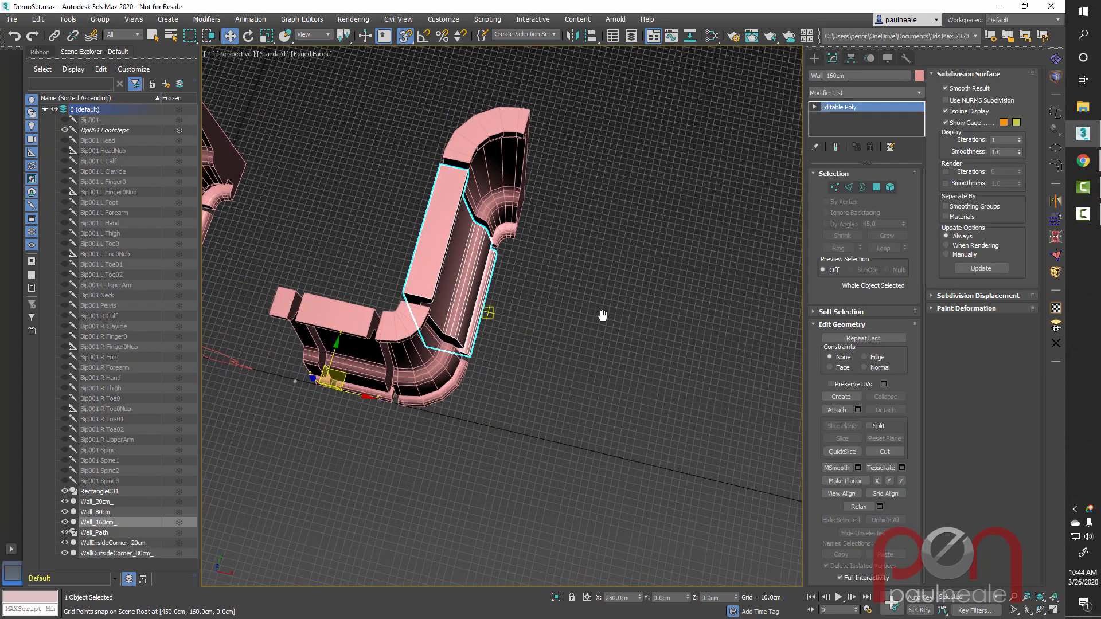
{"action": "middle_click_drag", "start_coordinate": [581, 315], "coordinate": [606, 315]}
{"action": "key", "text": "e"}
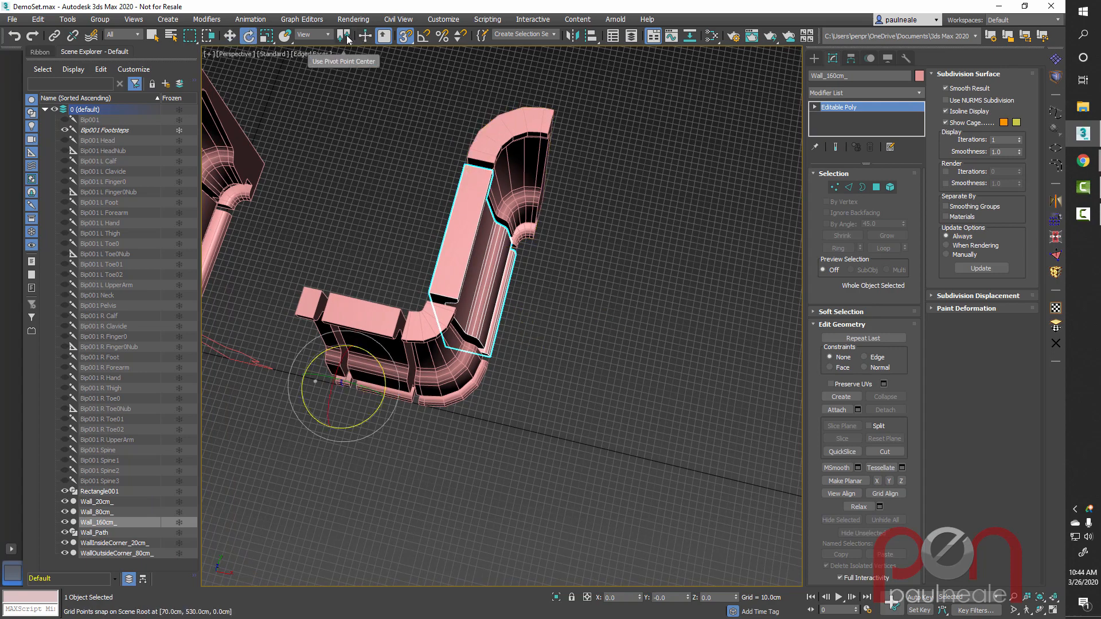
{"action": "left_click_drag", "start_coordinate": [342, 75], "coordinate": [343, 74]}
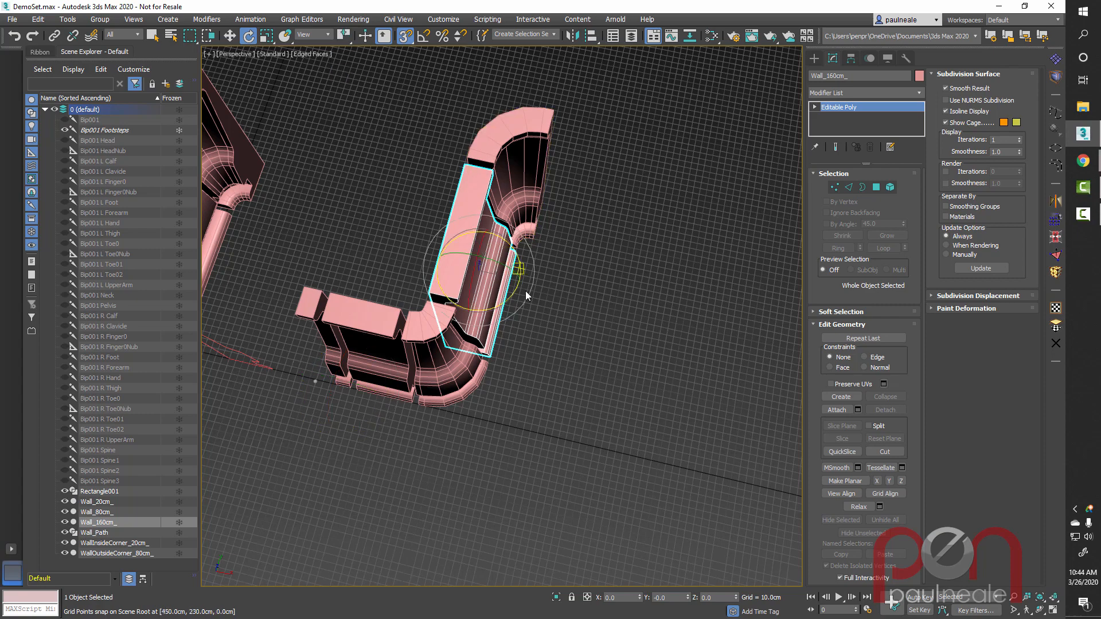
{"action": "middle_click_drag", "start_coordinate": [594, 295], "coordinate": [529, 294], "text": "alt"}
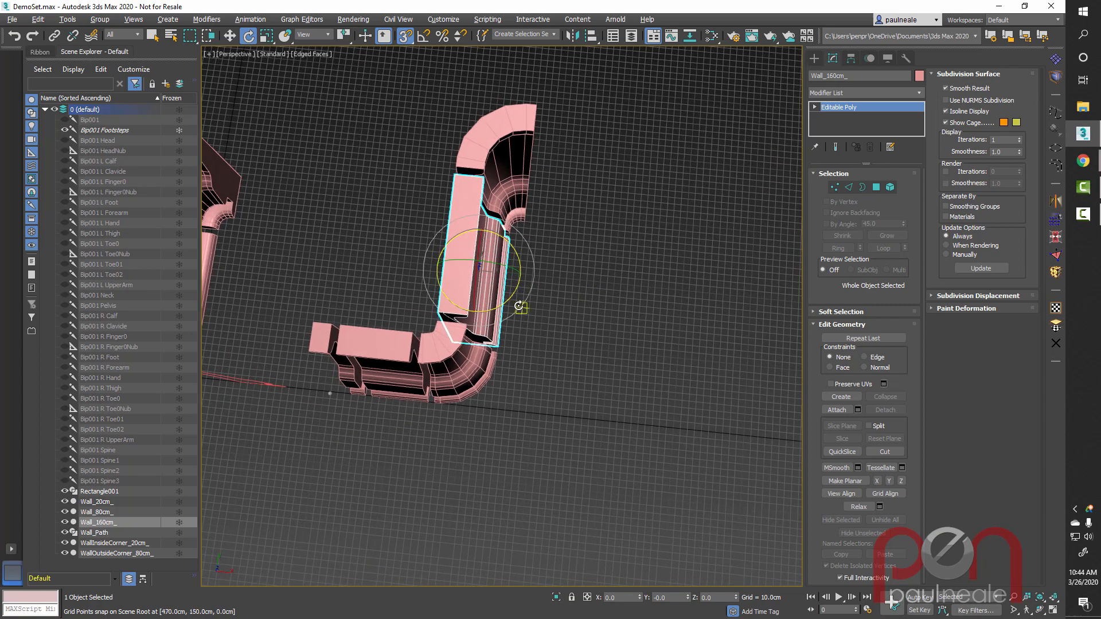
{"action": "key", "text": "a"}
{"action": "left_click_drag", "start_coordinate": [509, 304], "coordinate": [450, 316]}
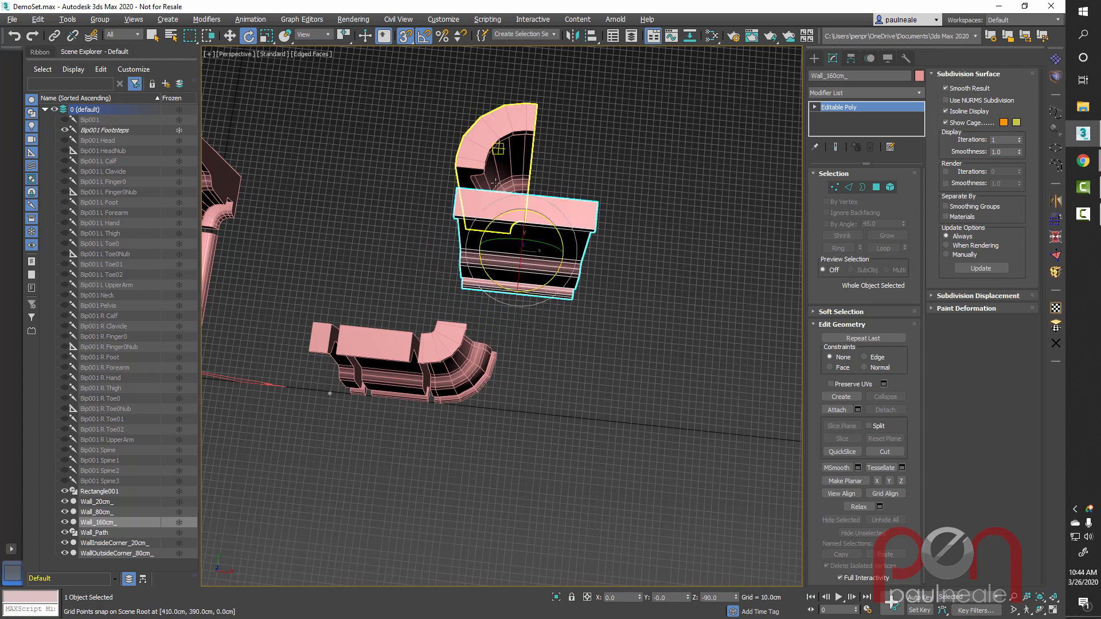
Step: Rotate WallInsideCorner_20cm_ by -90 degrees about Z around its own center
{"action": "left_click", "coordinate": [512, 214]}
{"action": "left_click_drag", "start_coordinate": [499, 217], "coordinate": [457, 222]}
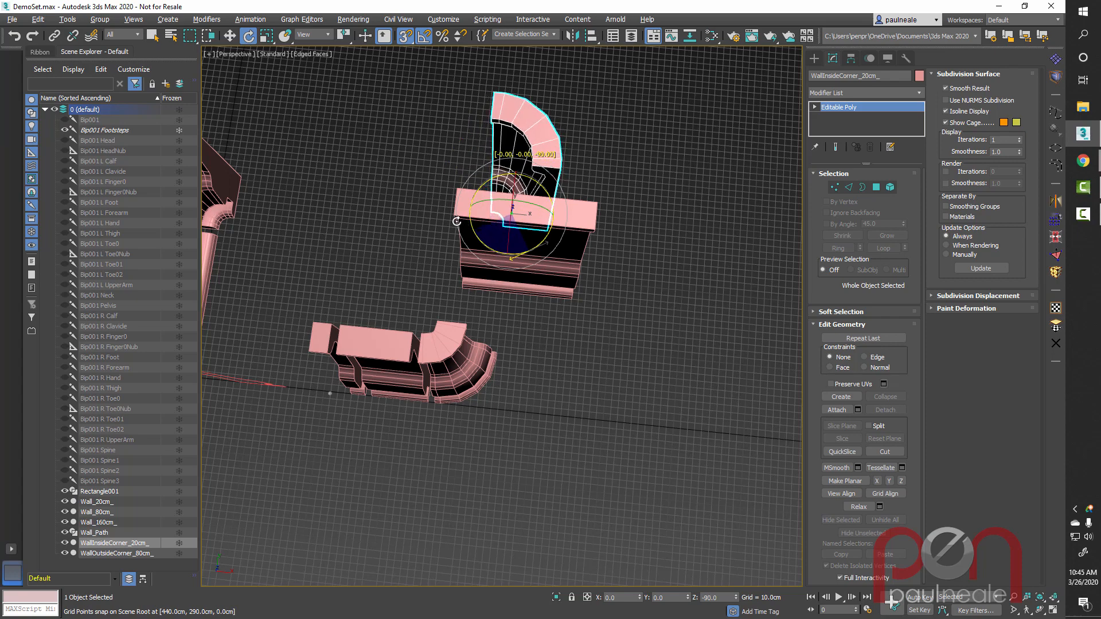
{"action": "middle_click_drag", "start_coordinate": [582, 268], "coordinate": [519, 263], "text": "alt"}
Step: Move Wall_160cm_ and WallInsideCorner_20cm_ into a row beside the outside corner piece, leaving gaps between the pieces
{"action": "right_click", "coordinate": [533, 262]}
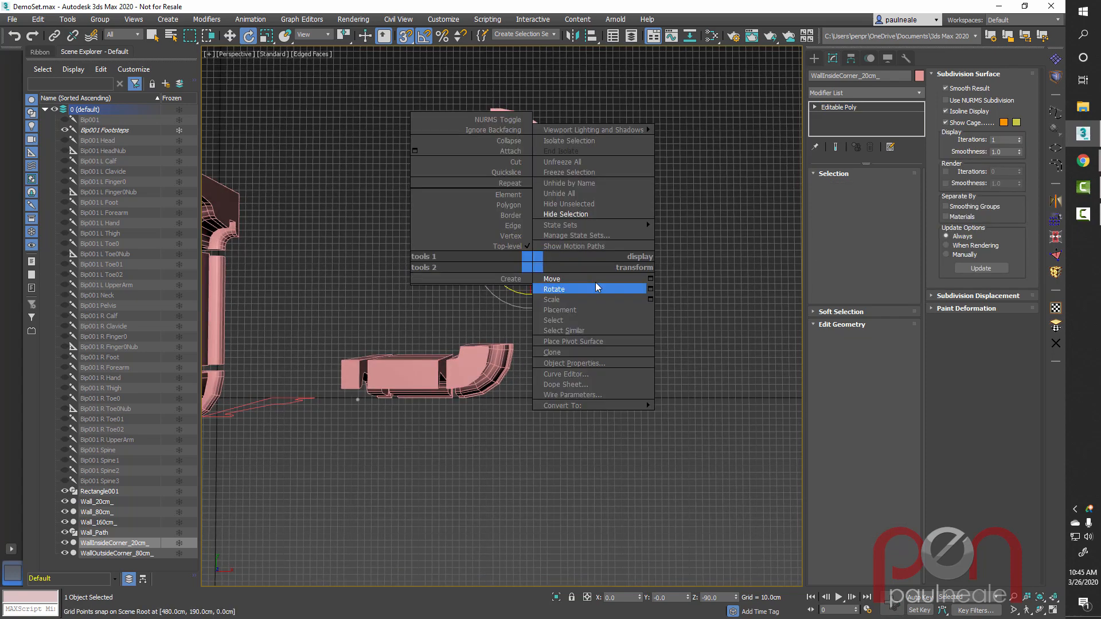
{"action": "left_click", "coordinate": [567, 279]}
{"action": "left_click", "coordinate": [501, 264]}
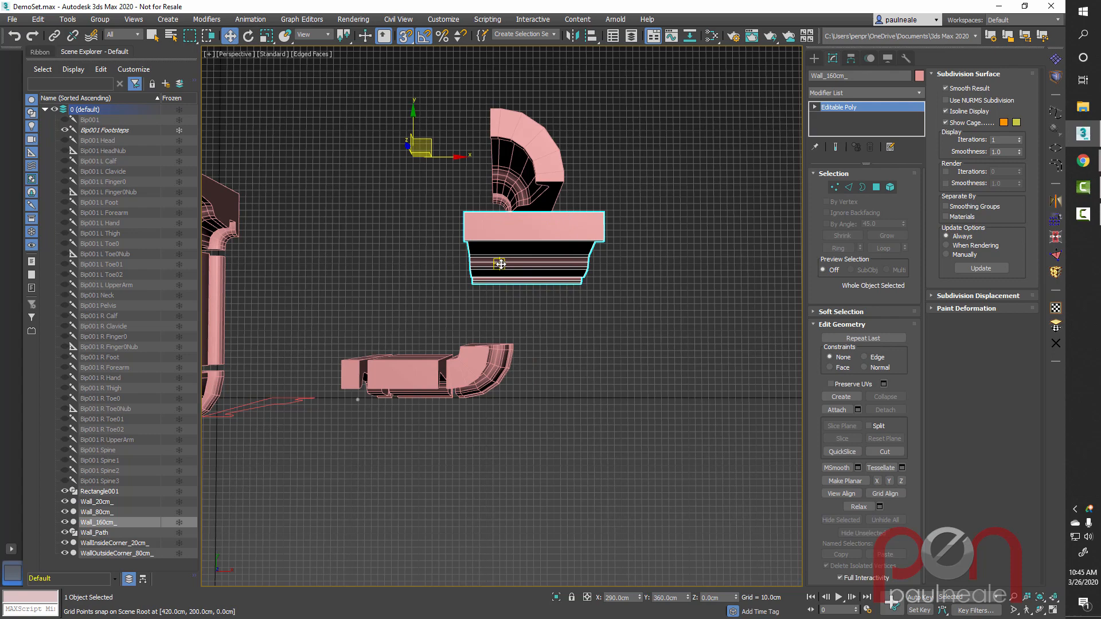
{"action": "left_click_drag", "start_coordinate": [500, 264], "coordinate": [548, 370]}
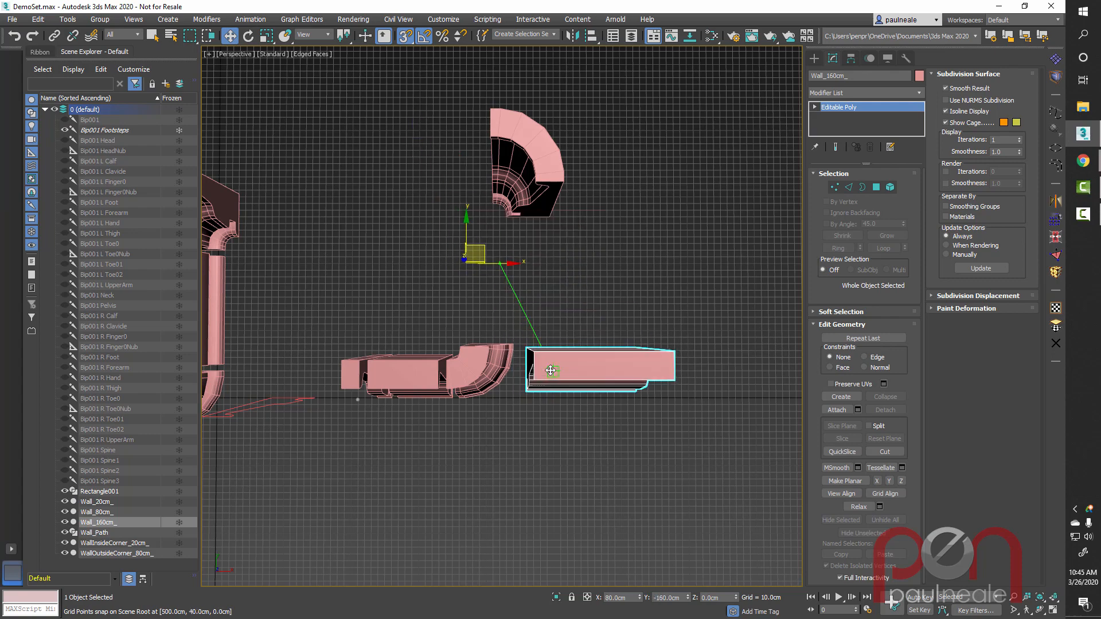
{"action": "left_click", "coordinate": [532, 164]}
{"action": "left_click_drag", "start_coordinate": [534, 163], "coordinate": [712, 356]}
Step: Select all five wall pieces and set their object color to light green
{"action": "middle_click_drag", "start_coordinate": [560, 398], "coordinate": [585, 317], "text": "alt"}
{"action": "middle_click_drag", "start_coordinate": [593, 408], "coordinate": [573, 323]}
{"action": "left_click_drag", "start_coordinate": [737, 159], "coordinate": [320, 295]}
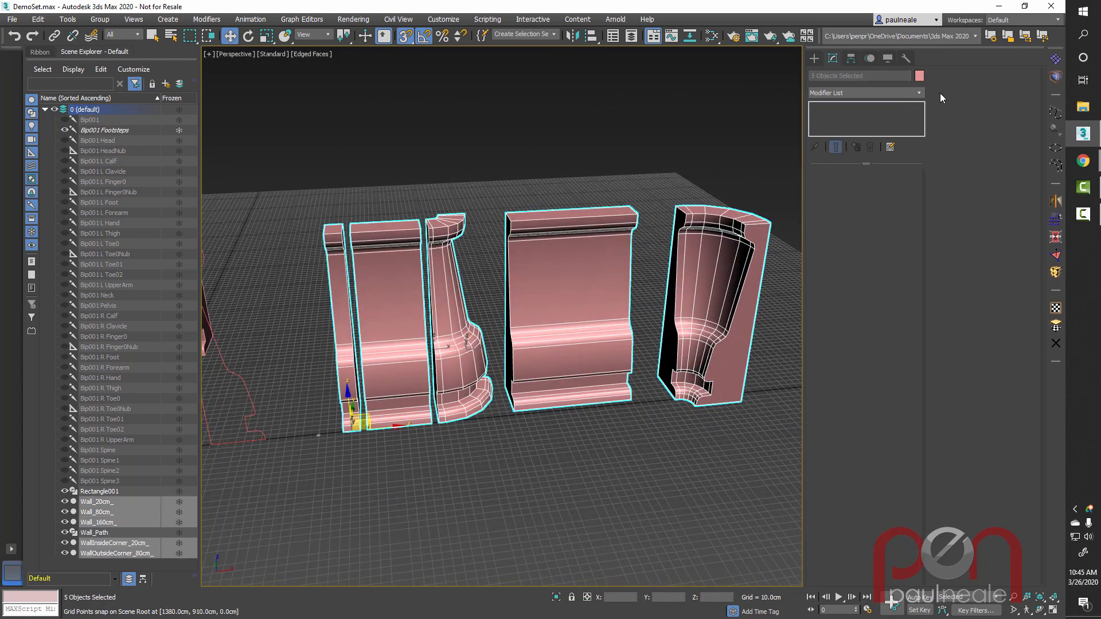
{"action": "left_click", "coordinate": [920, 76]}
{"action": "left_click", "coordinate": [513, 267]}
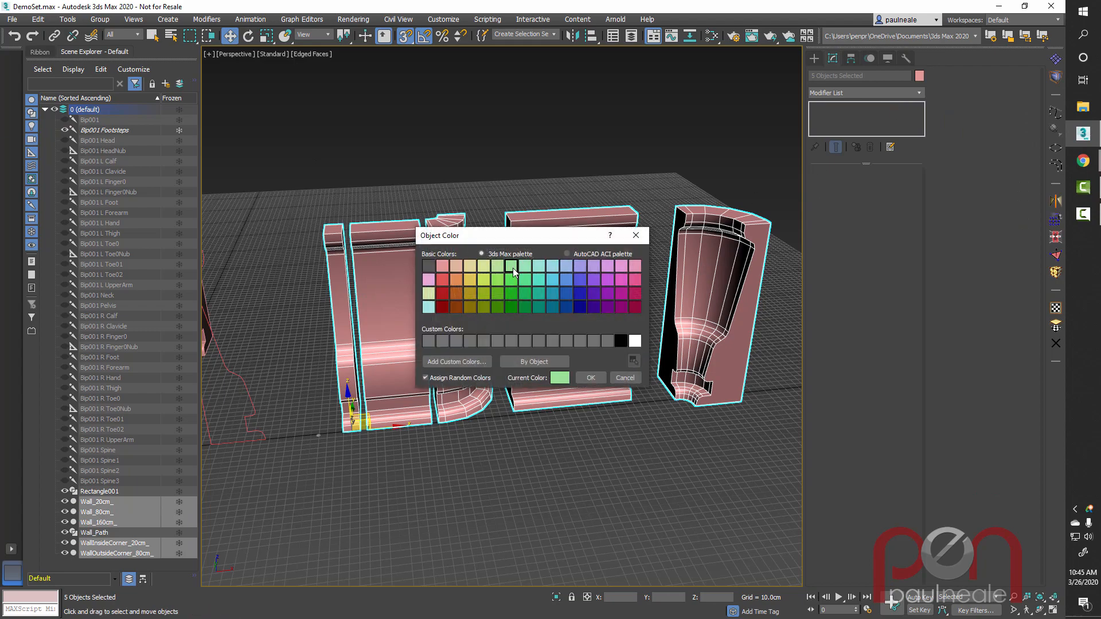
{"action": "left_click", "coordinate": [591, 378]}
Step: Select only the narrow Wall_20cm_ piece at the start of the row
{"action": "middle_click_drag", "start_coordinate": [597, 381], "coordinate": [763, 379], "text": "alt"}
{"action": "middle_click_drag", "start_coordinate": [599, 316], "coordinate": [590, 385], "text": "alt"}
{"action": "scroll", "coordinate": [510, 392], "scroll_direction": "up", "scroll_amount": 8}
{"action": "left_click", "coordinate": [474, 322]}
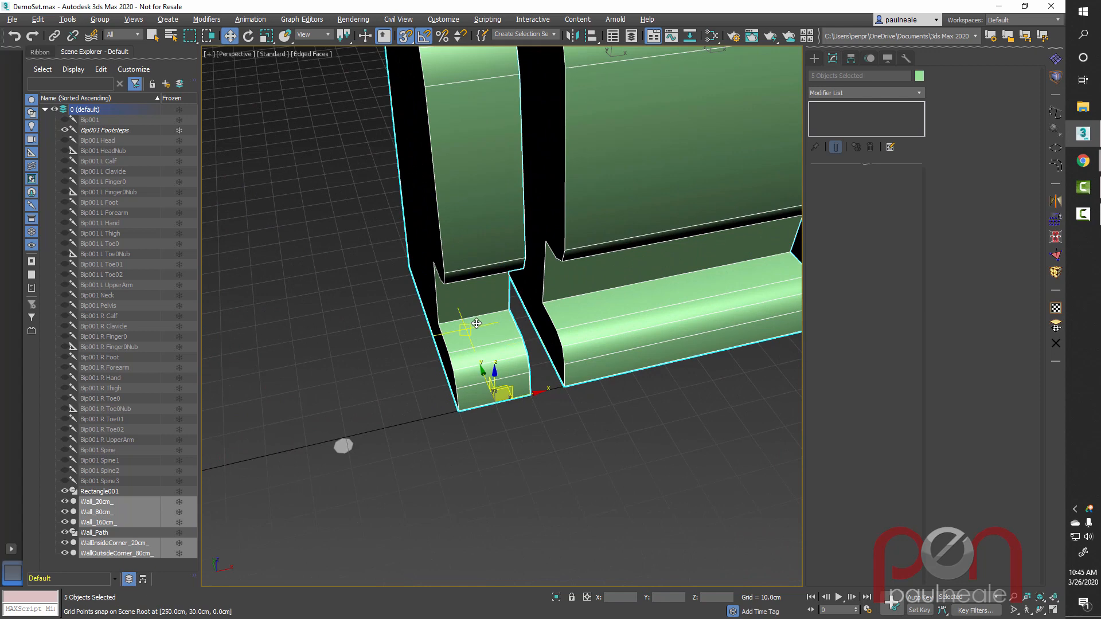
{"action": "middle_click_drag", "start_coordinate": [536, 363], "coordinate": [569, 374]}
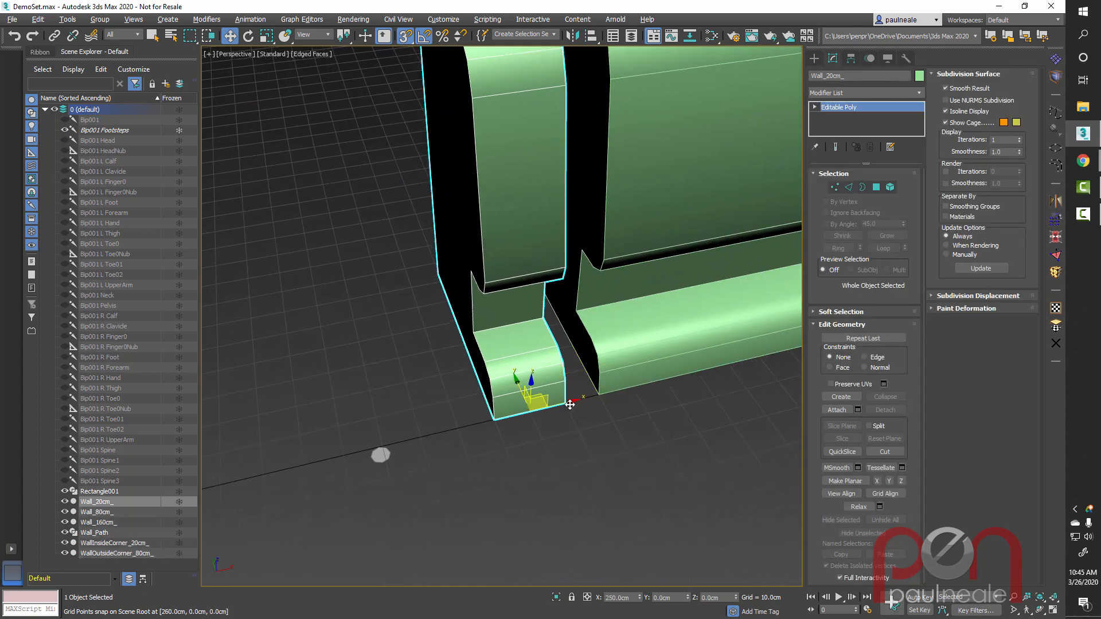
Step: Examine the bottom front corners of the wall pieces along the row, where they meet the grid axis
{"action": "middle_click_drag", "start_coordinate": [560, 435], "coordinate": [532, 412], "text": "alt"}
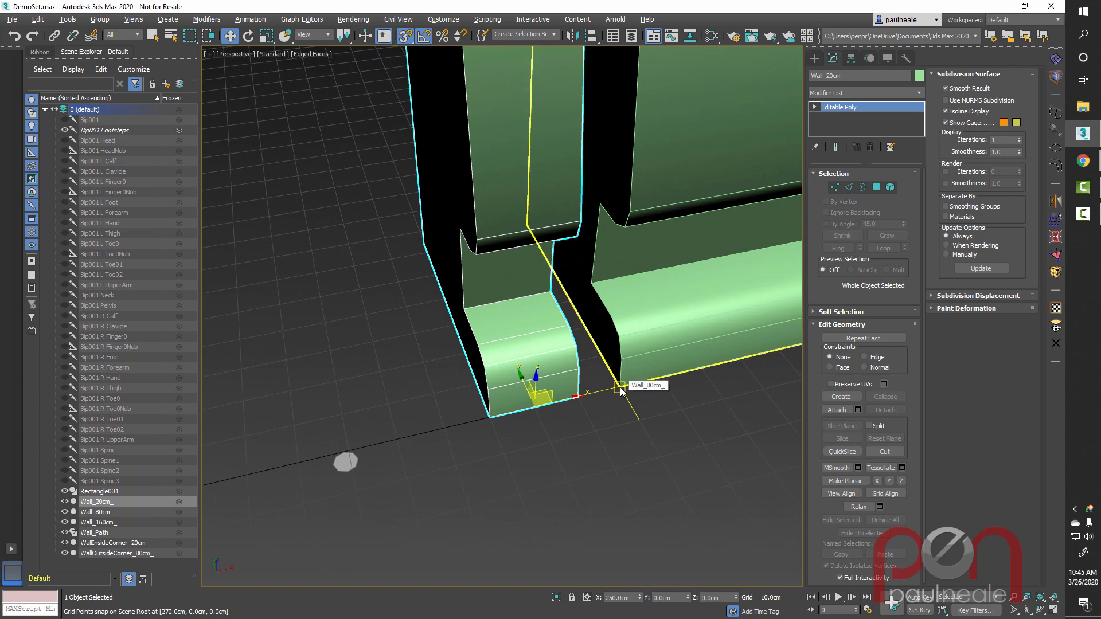
{"action": "middle_click_drag", "start_coordinate": [620, 390], "coordinate": [437, 397]}
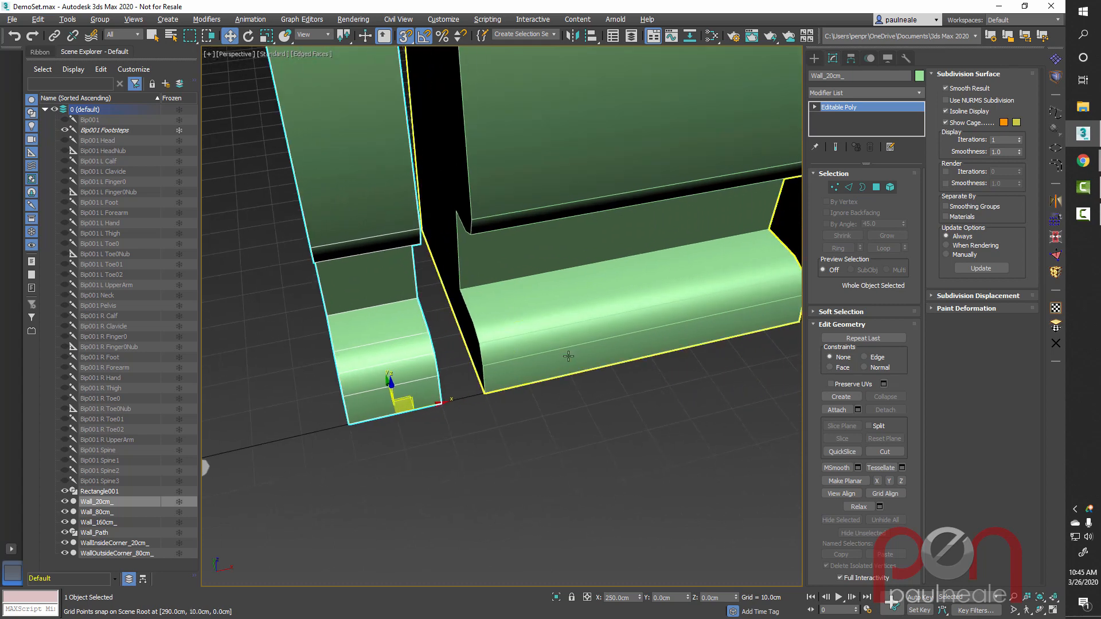
{"action": "middle_click_drag", "start_coordinate": [631, 373], "coordinate": [378, 379]}
{"action": "scroll", "coordinate": [637, 345], "scroll_direction": "down", "scroll_amount": 2}
{"action": "middle_click_drag", "start_coordinate": [644, 344], "coordinate": [541, 367]}
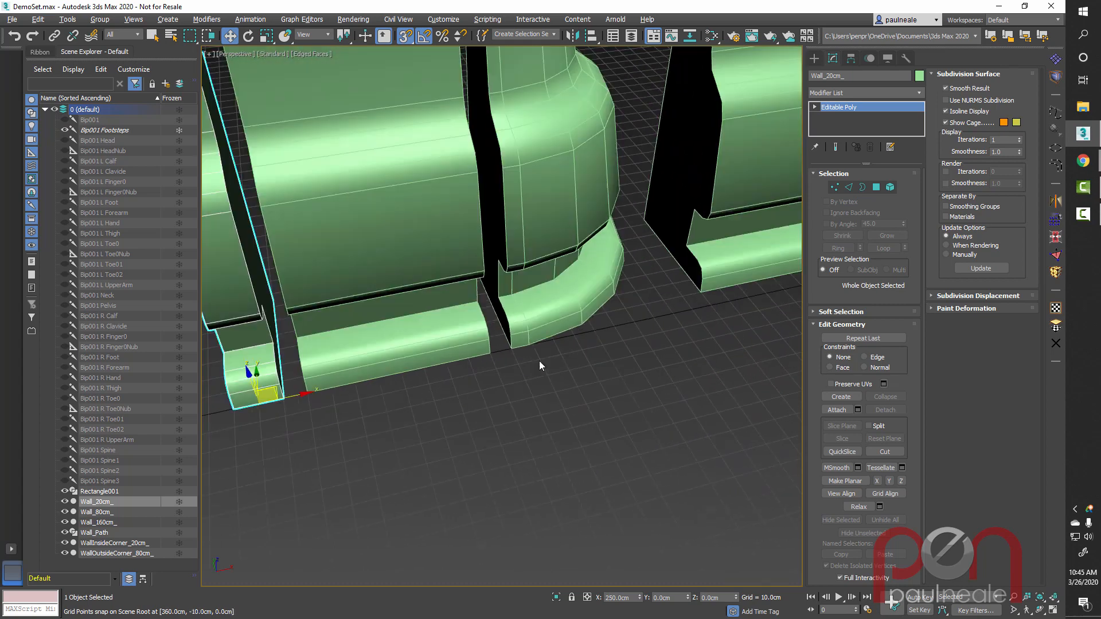
{"action": "middle_click_drag", "start_coordinate": [670, 321], "coordinate": [287, 376]}
{"action": "scroll", "coordinate": [554, 327], "scroll_direction": "up", "scroll_amount": 5}
{"action": "scroll", "coordinate": [509, 306], "scroll_direction": "down", "scroll_amount": 5}
{"action": "scroll", "coordinate": [617, 284], "scroll_direction": "up", "scroll_amount": 5}
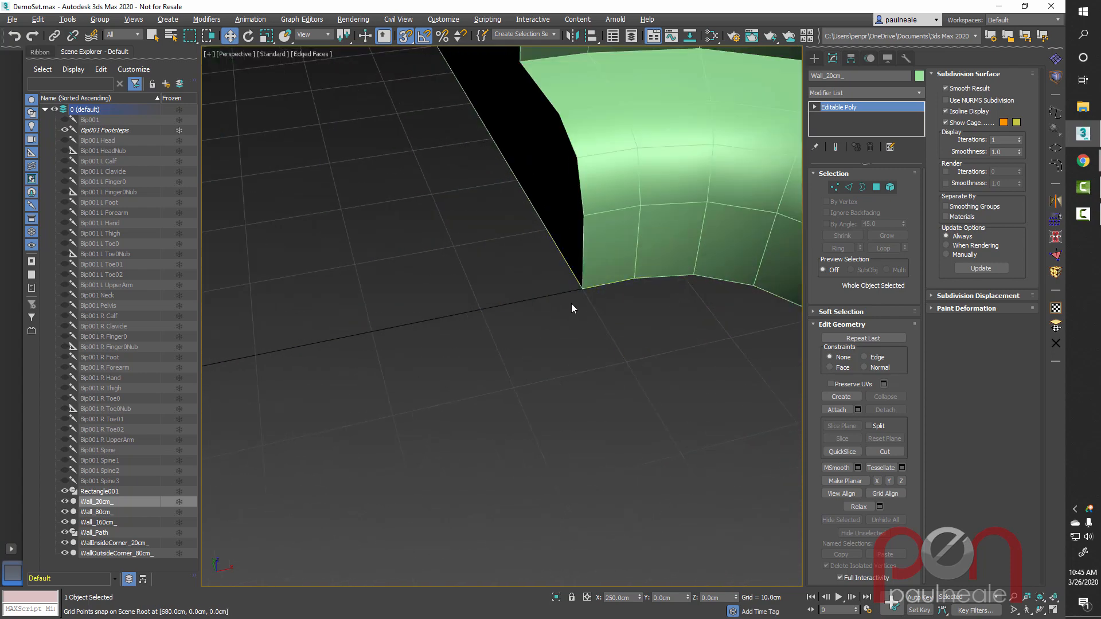
{"action": "scroll", "coordinate": [541, 345], "scroll_direction": "down", "scroll_amount": 3}
{"action": "scroll", "coordinate": [541, 346], "scroll_direction": "down", "scroll_amount": 5}
{"action": "scroll", "coordinate": [595, 315], "scroll_direction": "up", "scroll_amount": 3}
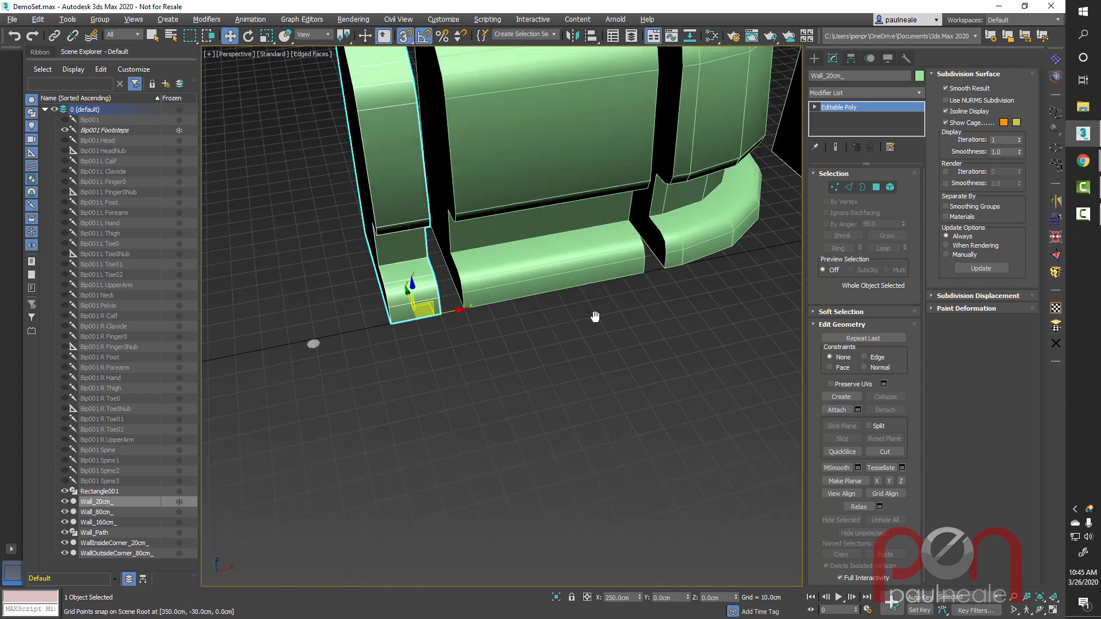
Step: Set the snap settings to Vertex only, with Grid Points turned off
{"action": "scroll", "coordinate": [580, 339], "scroll_direction": "up", "scroll_amount": 4}
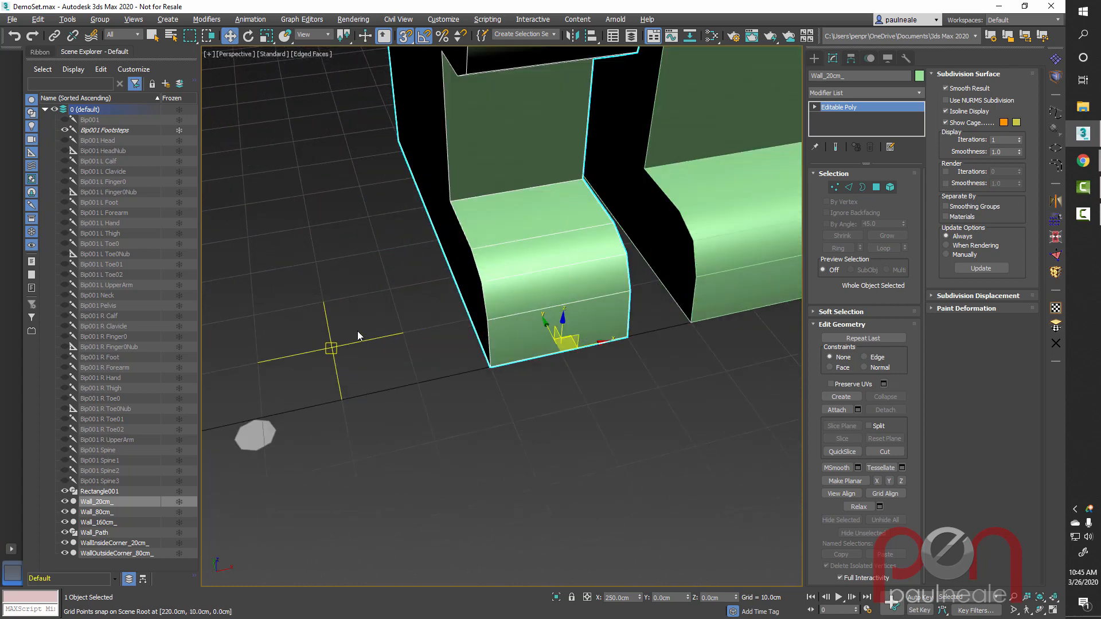
{"action": "right_click", "coordinate": [461, 367], "text": "shift"}
{"action": "left_click", "coordinate": [403, 322]}
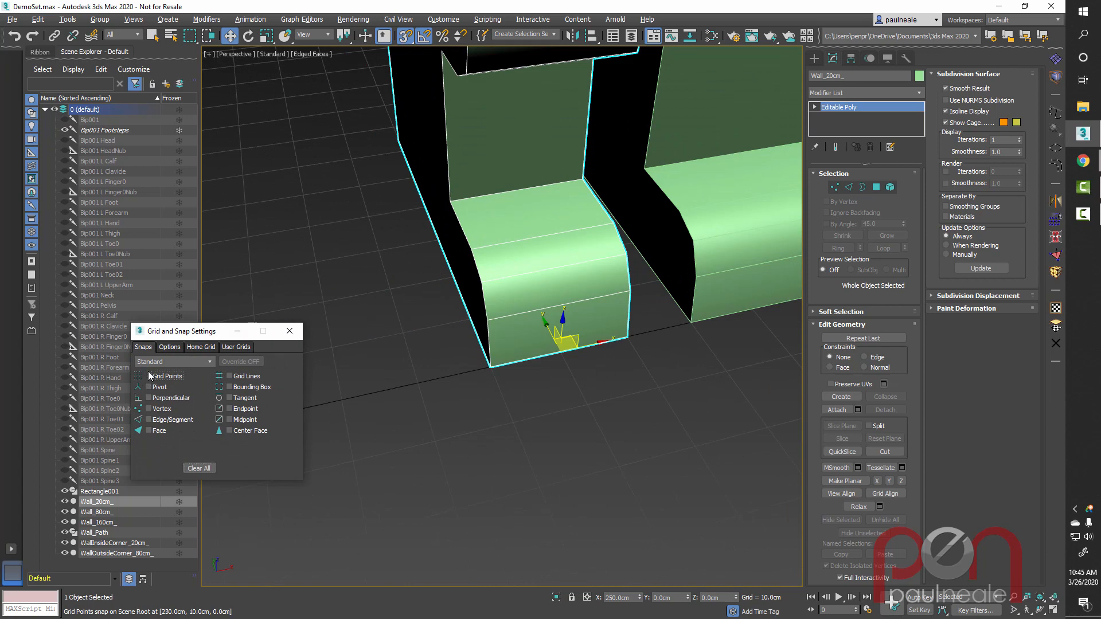
{"action": "left_click", "coordinate": [148, 409]}
Step: Move the pivot of Wall_20cm_ onto the bottom front corner vertex at its outer end, using vertex snapping
{"action": "scroll", "coordinate": [507, 370], "scroll_direction": "up", "scroll_amount": 5}
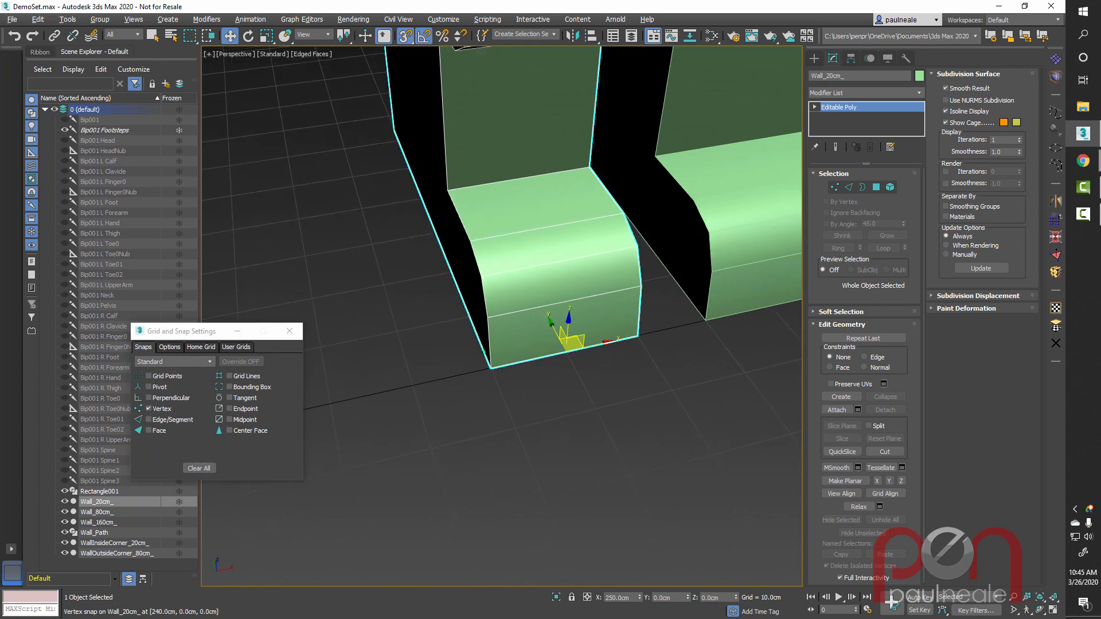
{"action": "key", "text": "Insert"}
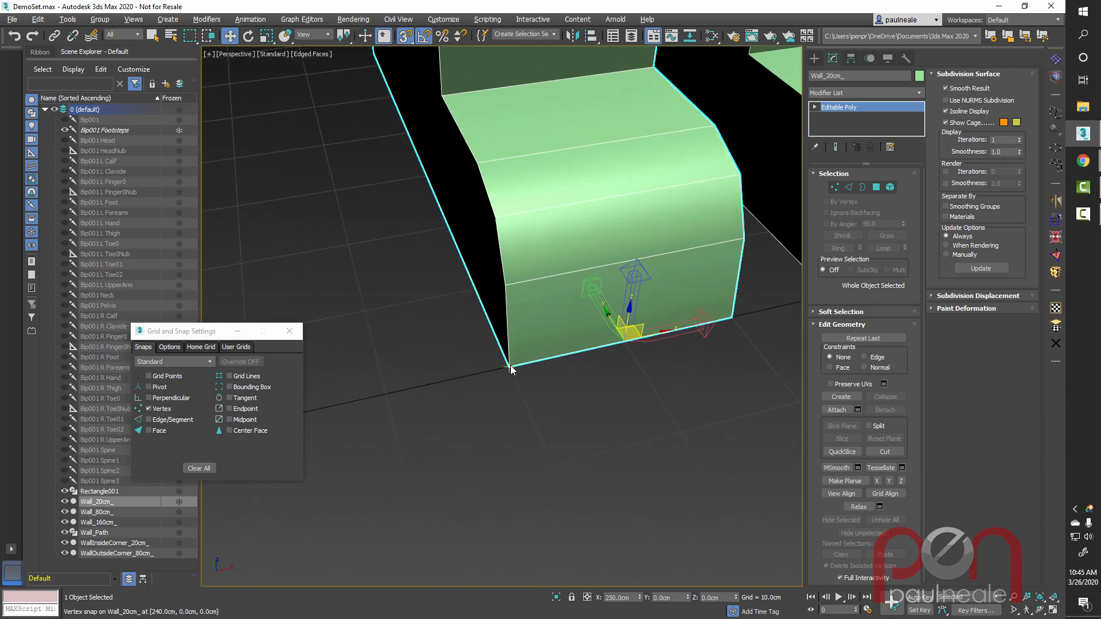
{"action": "mouse_move", "coordinate": [608, 337]}
{"action": "middle_mouse_down"}
{"action": "mouse_move", "coordinate": [603, 351]}
{"action": "mouse_move", "coordinate": [618, 335]}
{"action": "middle_mouse_up"}
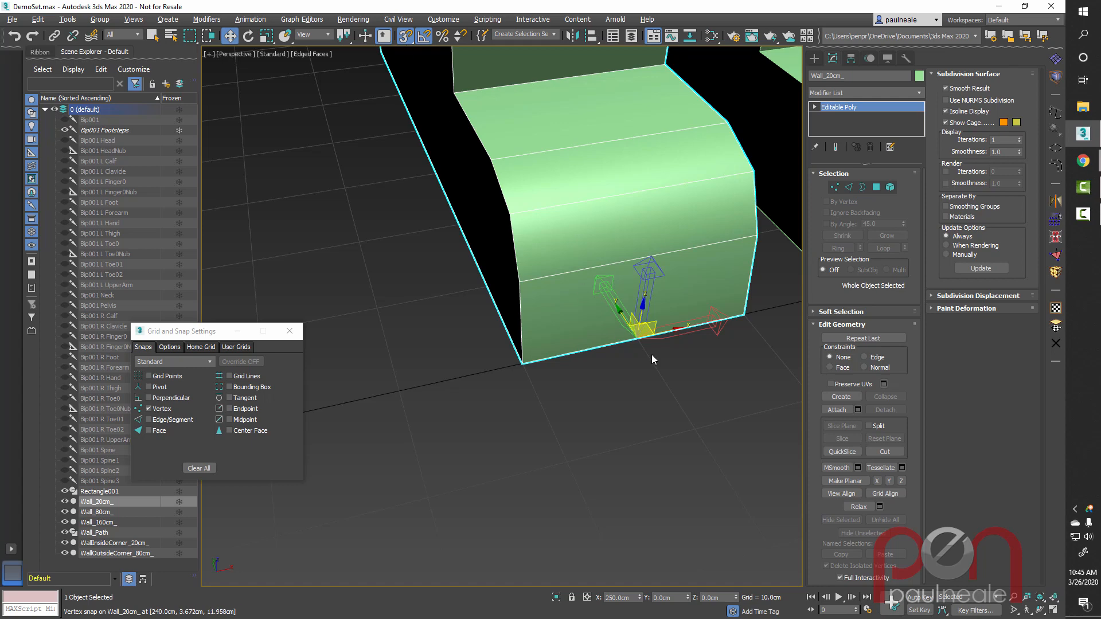
{"action": "left_click_drag", "start_coordinate": [637, 331], "coordinate": [522, 360]}
Step: Snap the pivot of Wall_80cm_ to its bottom front corner vertex on the side facing Wall_20cm_
{"action": "scroll", "coordinate": [369, 389], "scroll_direction": "up", "scroll_amount": 5}
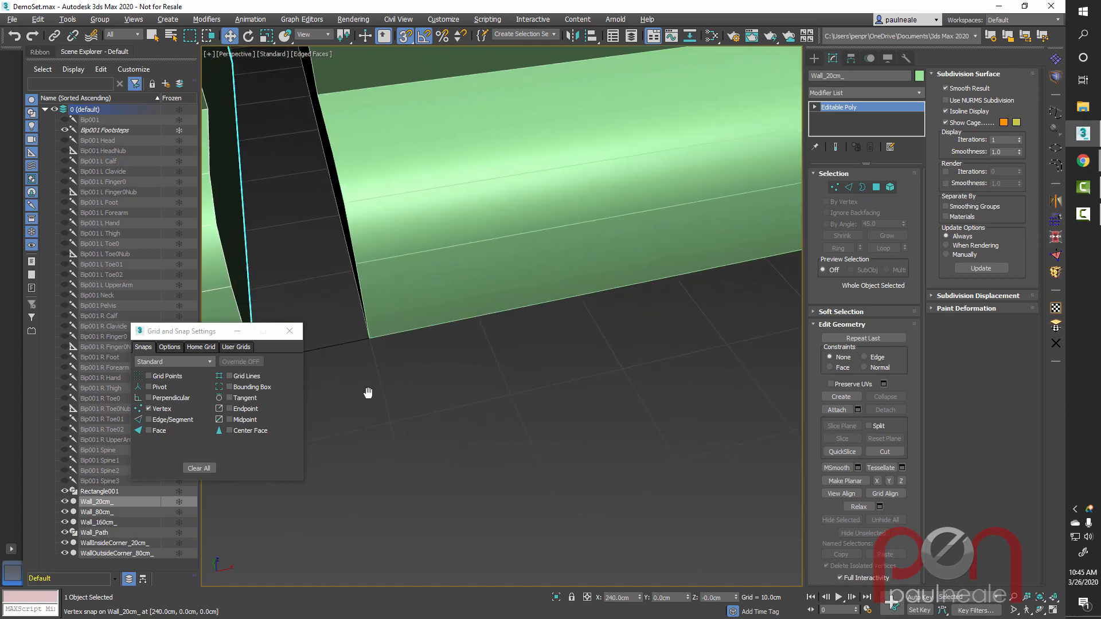
{"action": "scroll", "coordinate": [480, 316], "scroll_direction": "down", "scroll_amount": 5}
{"action": "left_click", "coordinate": [515, 281]}
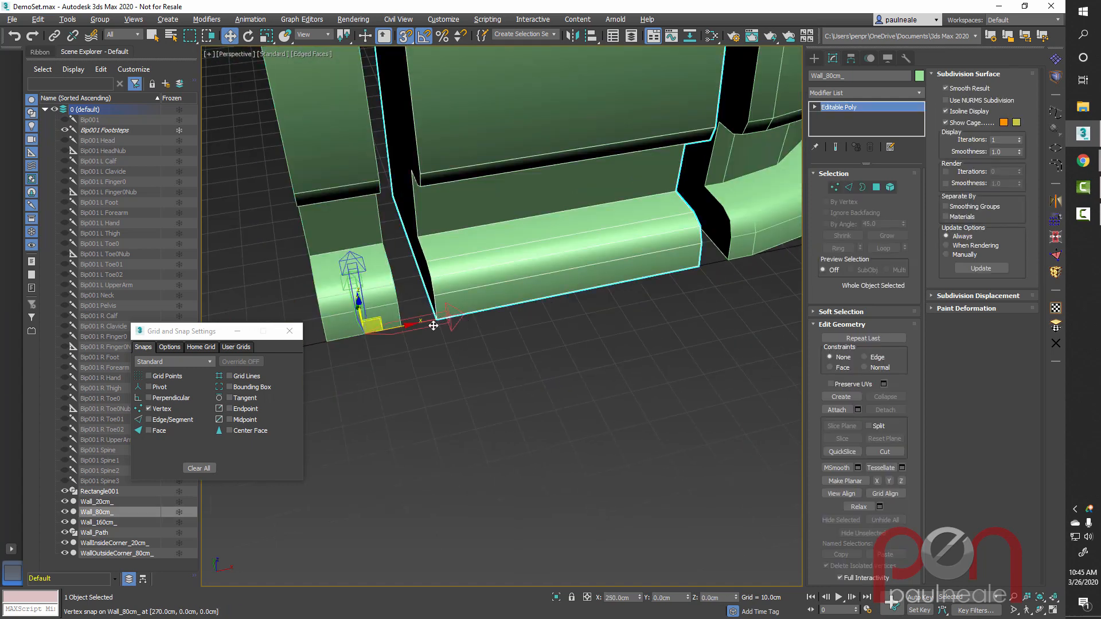
{"action": "left_click_drag", "start_coordinate": [367, 336], "coordinate": [436, 320]}
Step: Snap the pivot of WallOutsideCorner_80cm_ to its bottom front corner vertex on the side facing Wall_80cm_
{"action": "middle_click_drag", "start_coordinate": [753, 229], "coordinate": [563, 256]}
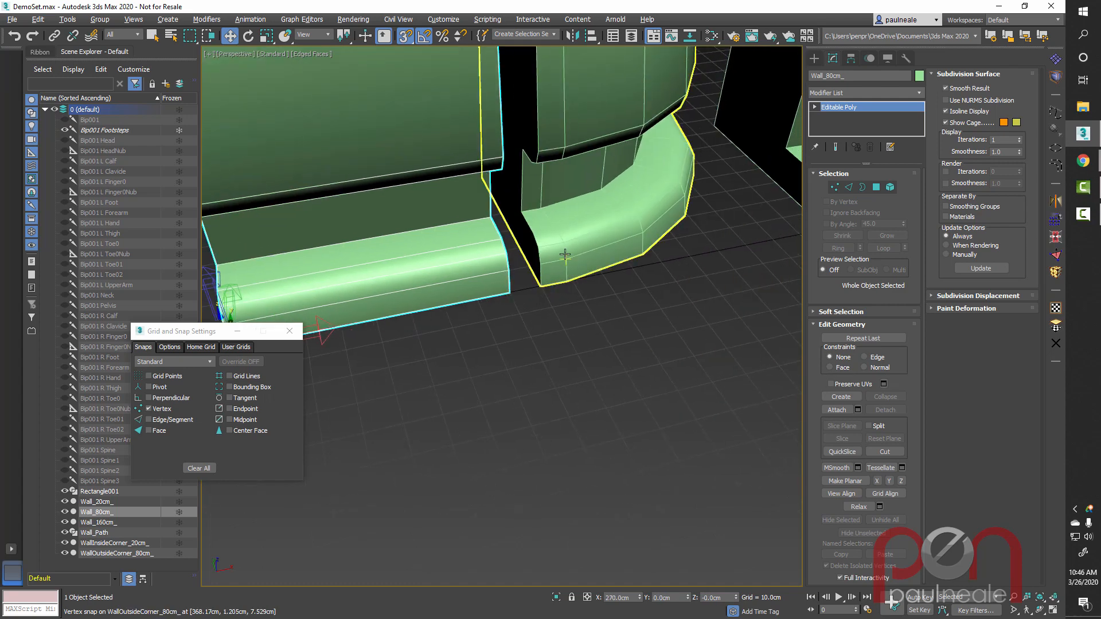
{"action": "left_click", "coordinate": [566, 259]}
{"action": "middle_click_drag", "start_coordinate": [444, 304], "coordinate": [536, 286]}
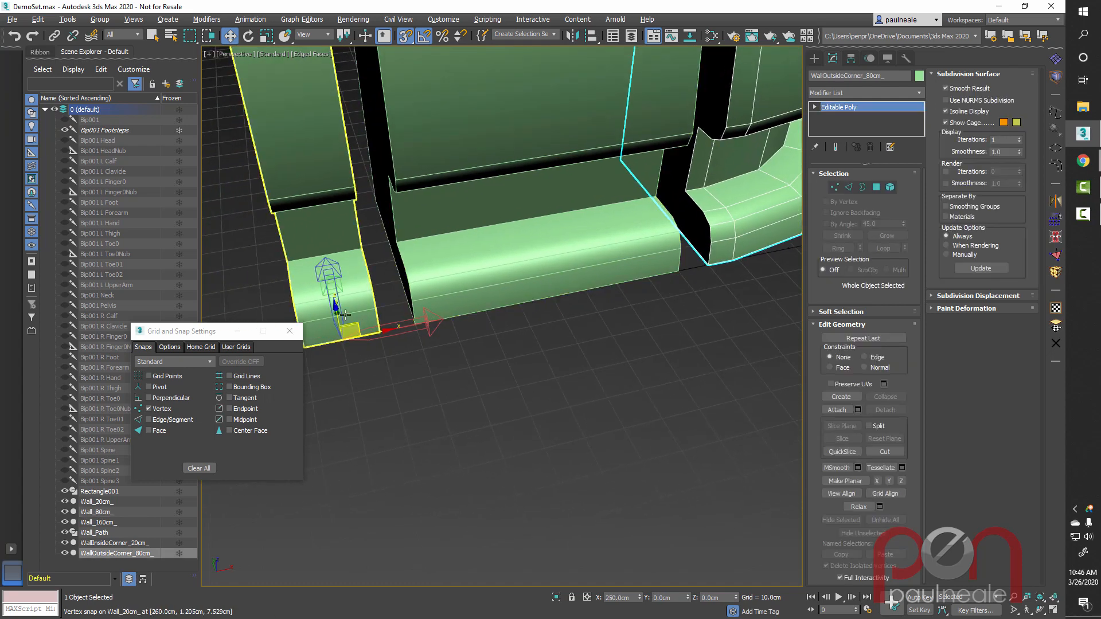
{"action": "left_click_drag", "start_coordinate": [353, 333], "coordinate": [714, 264]}
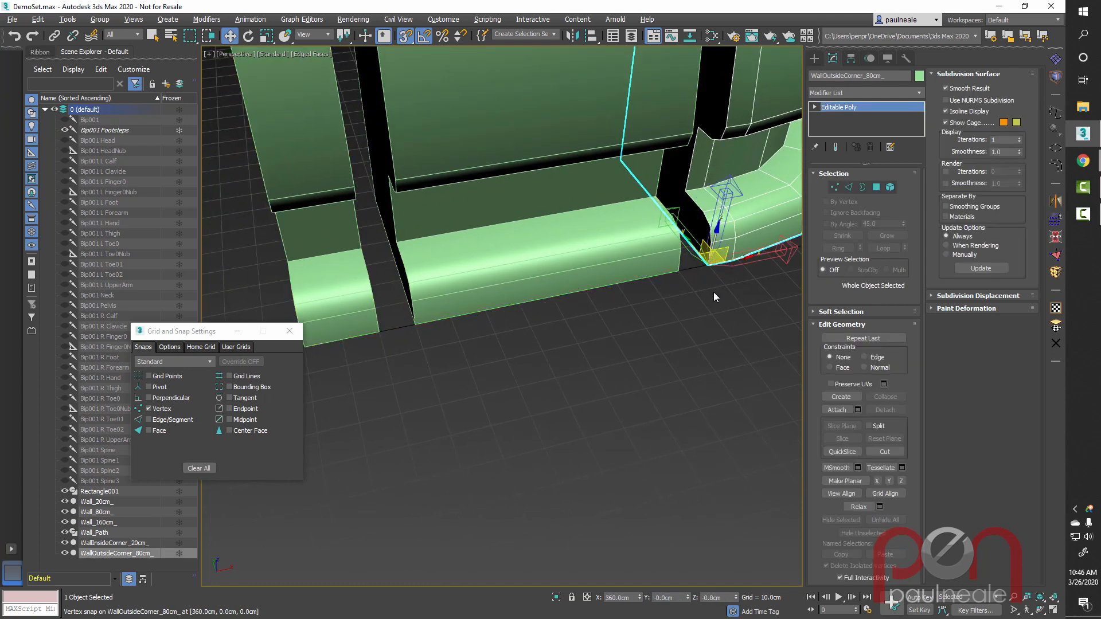
Step: Snap the pivot of Wall_160cm_ to its bottom front corner vertex on the side facing the outside corner piece
{"action": "middle_click_drag", "start_coordinate": [715, 295], "coordinate": [379, 364]}
{"action": "scroll", "coordinate": [378, 364], "scroll_direction": "down", "scroll_amount": 3}
{"action": "left_click", "coordinate": [577, 265]}
{"action": "middle_click_drag", "start_coordinate": [530, 317], "coordinate": [623, 274]}
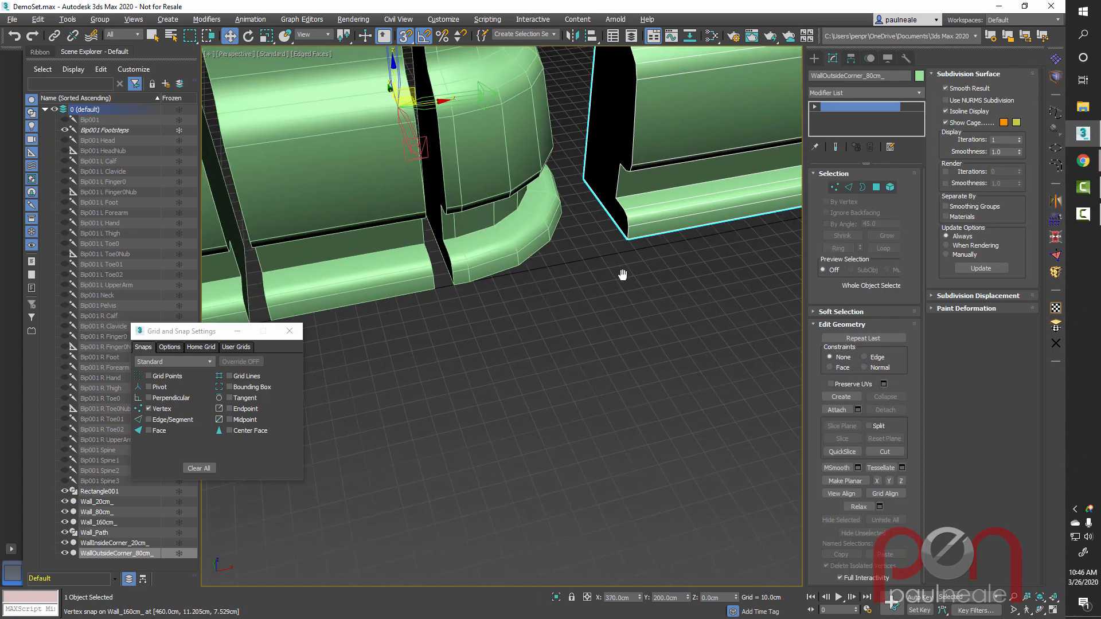
{"action": "scroll", "coordinate": [625, 271], "scroll_direction": "down", "scroll_amount": 3}
{"action": "left_click_drag", "start_coordinate": [471, 155], "coordinate": [623, 253]}
Step: Snap the pivot of WallInsideCorner_20cm_ to its bottom corner vertex on the side facing Wall_160cm_
{"action": "middle_click_drag", "start_coordinate": [698, 277], "coordinate": [393, 333]}
{"action": "left_click", "coordinate": [613, 205]}
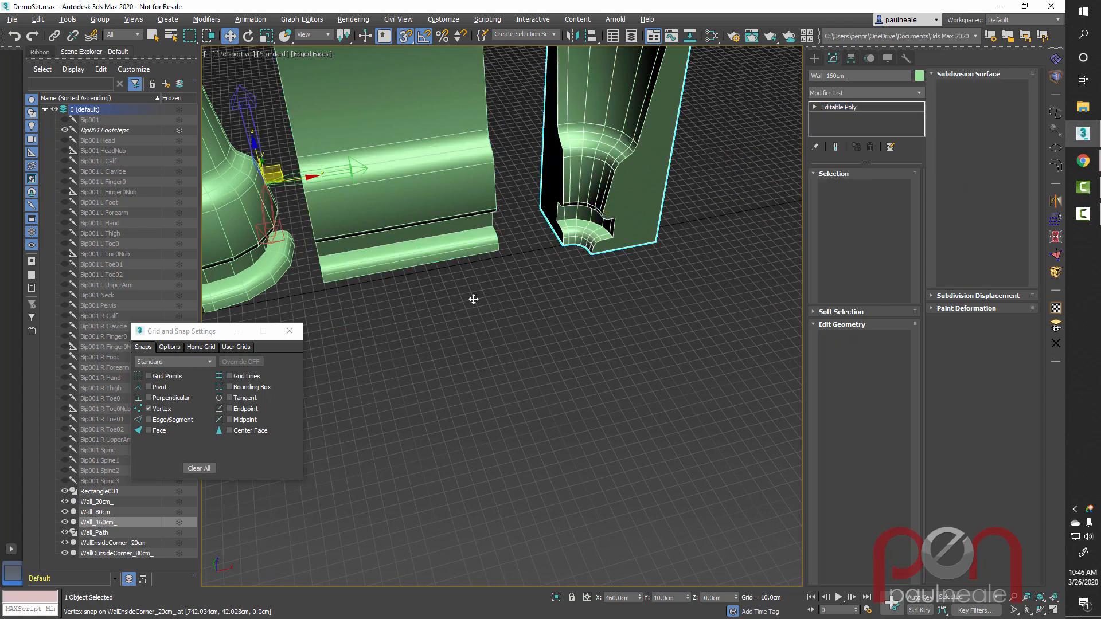
{"action": "middle_click_drag", "start_coordinate": [472, 298], "coordinate": [595, 248]}
{"action": "left_click_drag", "start_coordinate": [379, 134], "coordinate": [682, 200]}
Step: Set the reference coordinate system to Local and check the pivot orientation of Wall_160cm_ and WallOutsideCorner_80cm_
{"action": "middle_click_drag", "start_coordinate": [669, 221], "coordinate": [590, 332]}
{"action": "scroll", "coordinate": [650, 235], "scroll_direction": "up", "scroll_amount": 3}
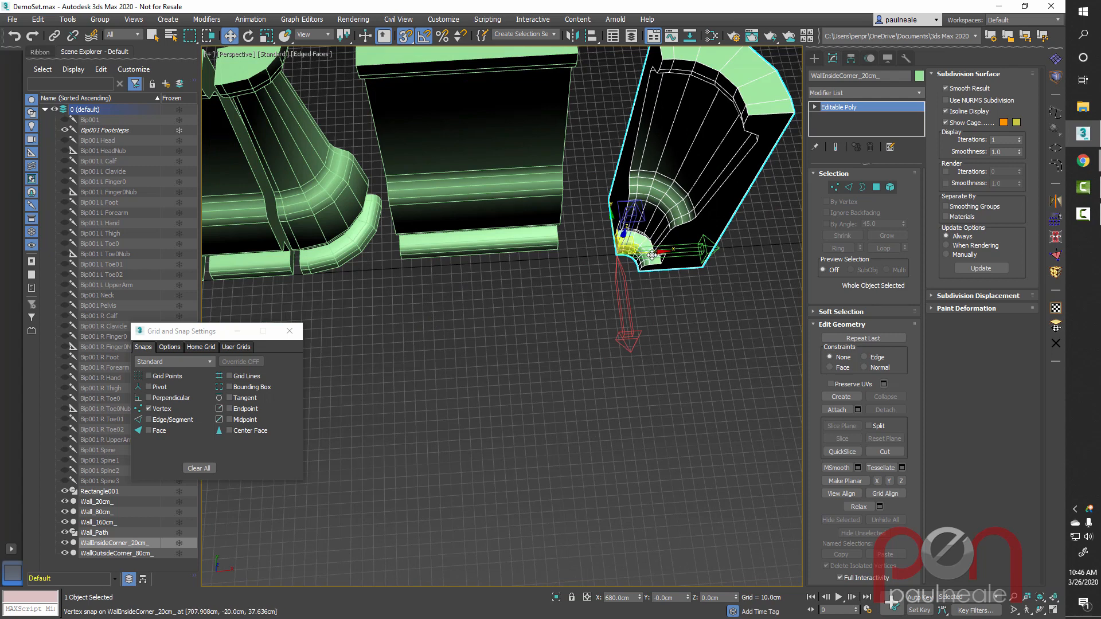
{"action": "right_click", "coordinate": [500, 319]}
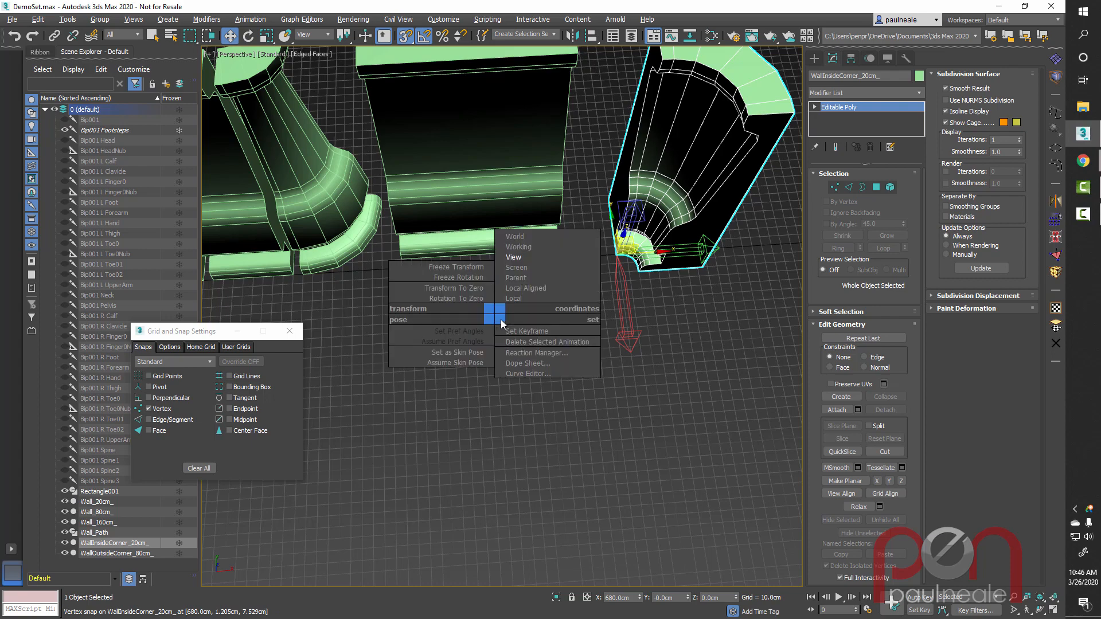
{"action": "left_click", "coordinate": [521, 299]}
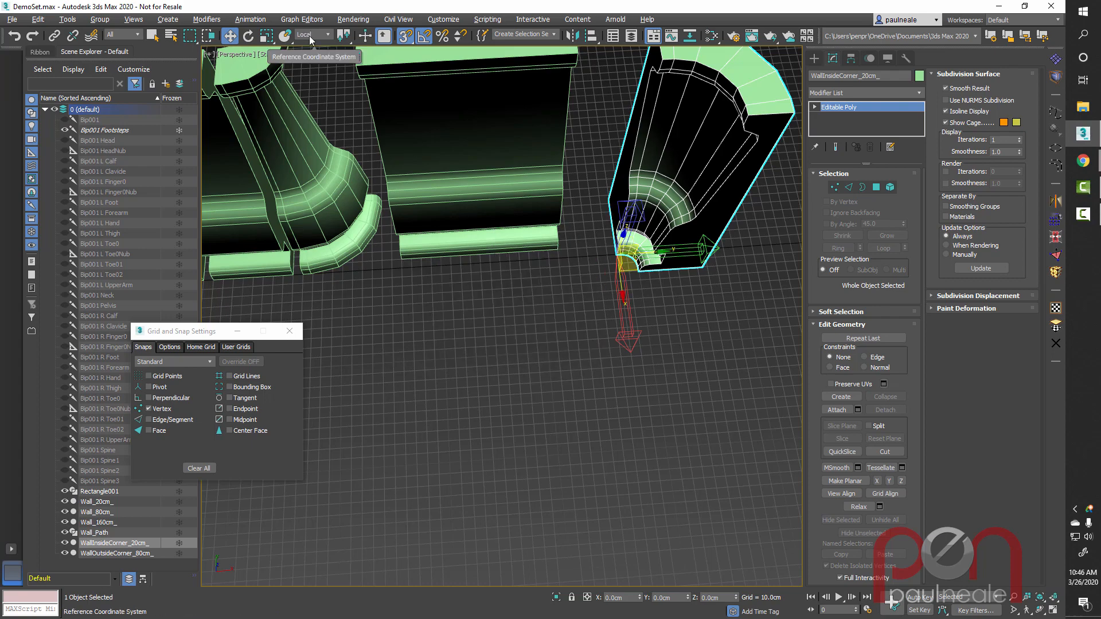
{"action": "left_click", "coordinate": [456, 220]}
{"action": "middle_click_drag", "start_coordinate": [475, 337], "coordinate": [576, 304]}
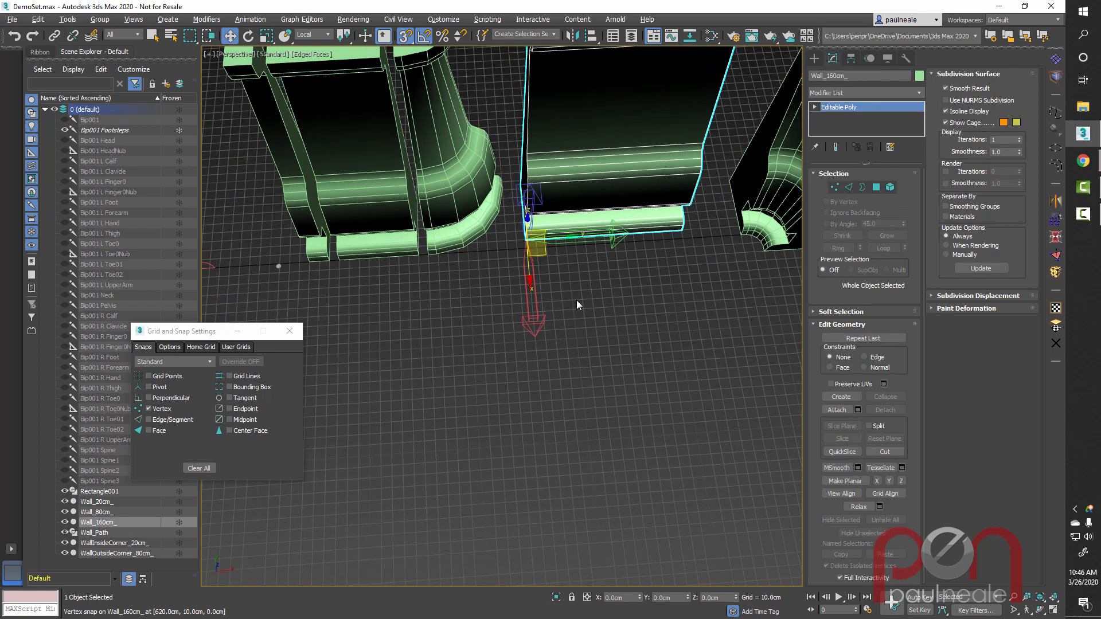
{"action": "left_click", "coordinate": [456, 228]}
Step: Select all five green wall pieces and reset their transforms with Reset XForm
{"action": "scroll", "coordinate": [617, 263], "scroll_direction": "down", "scroll_amount": 3}
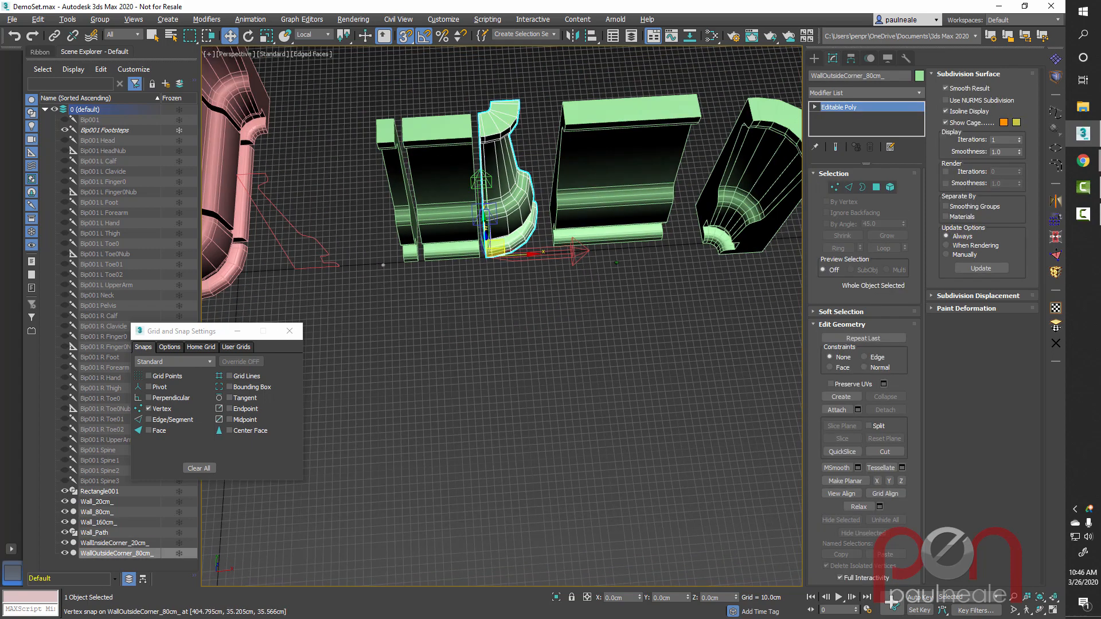
{"action": "mouse_move", "coordinate": [617, 263]}
{"action": "middle_mouse_down", "text": "alt"}
{"action": "mouse_move", "coordinate": [626, 269]}
{"action": "mouse_move", "coordinate": [604, 261]}
{"action": "middle_mouse_up", "text": "alt"}
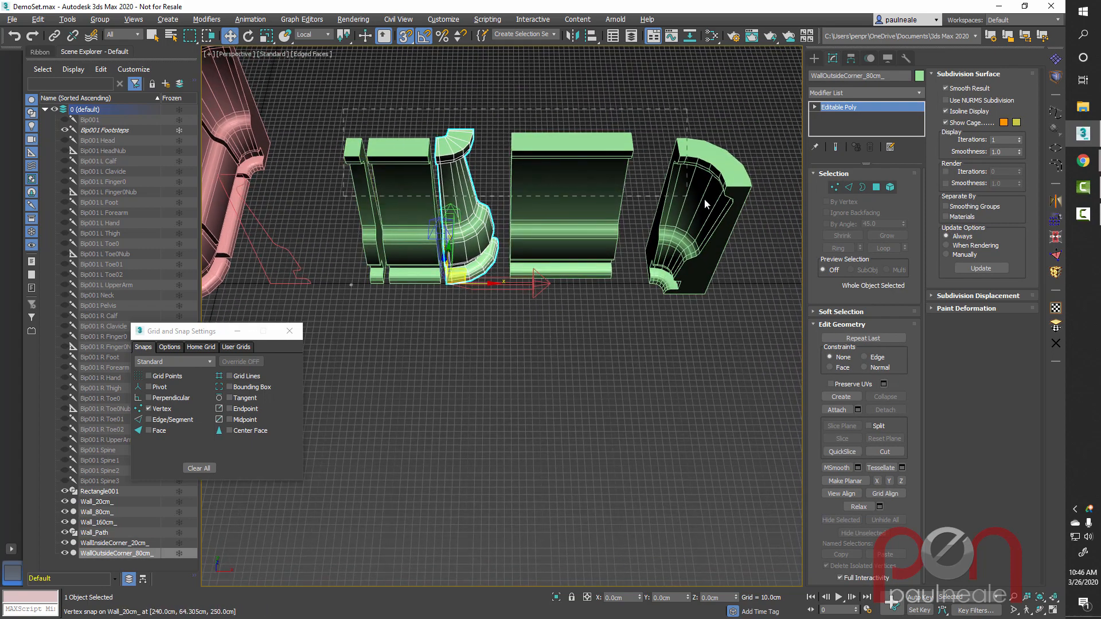
{"action": "left_click_drag", "start_coordinate": [707, 205], "coordinate": [768, 221]}
{"action": "left_click", "coordinate": [907, 58]}
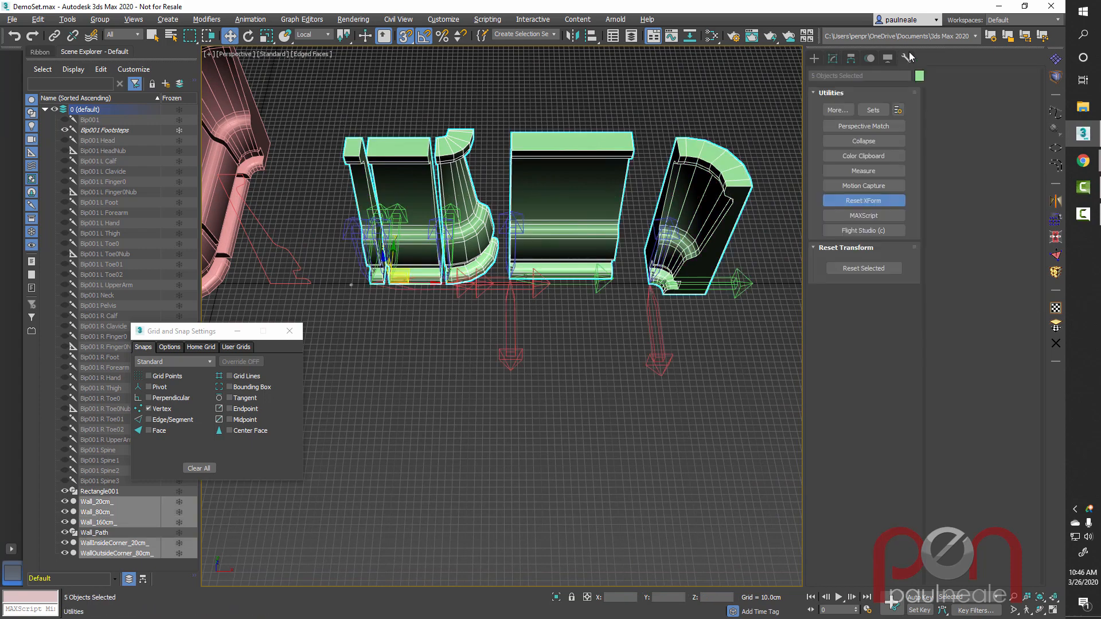
{"action": "left_click", "coordinate": [889, 202]}
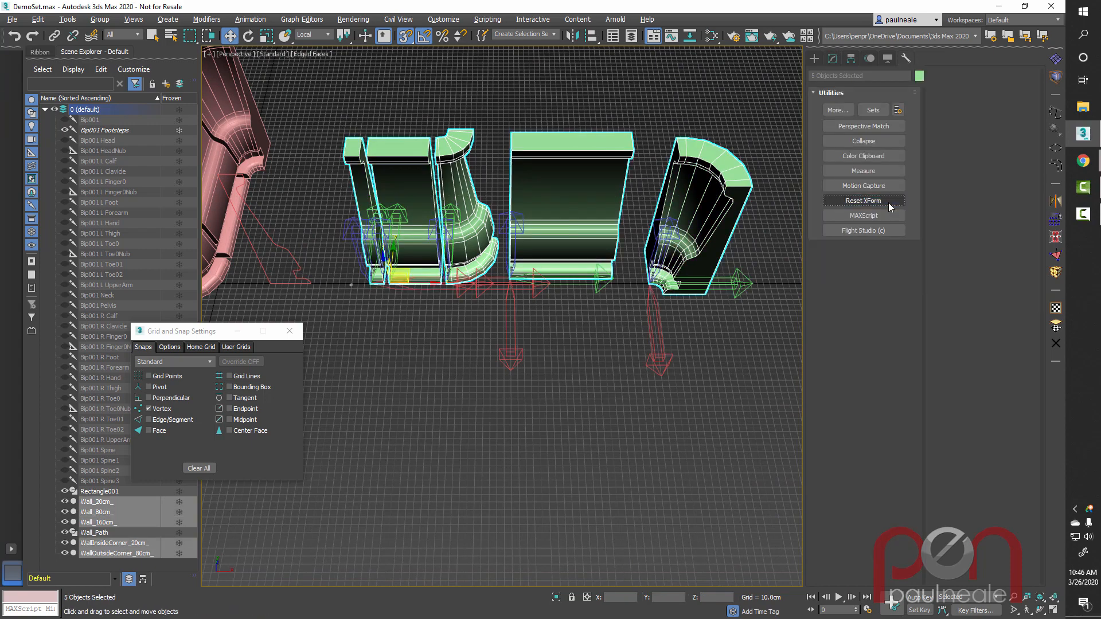
{"action": "left_click", "coordinate": [883, 268]}
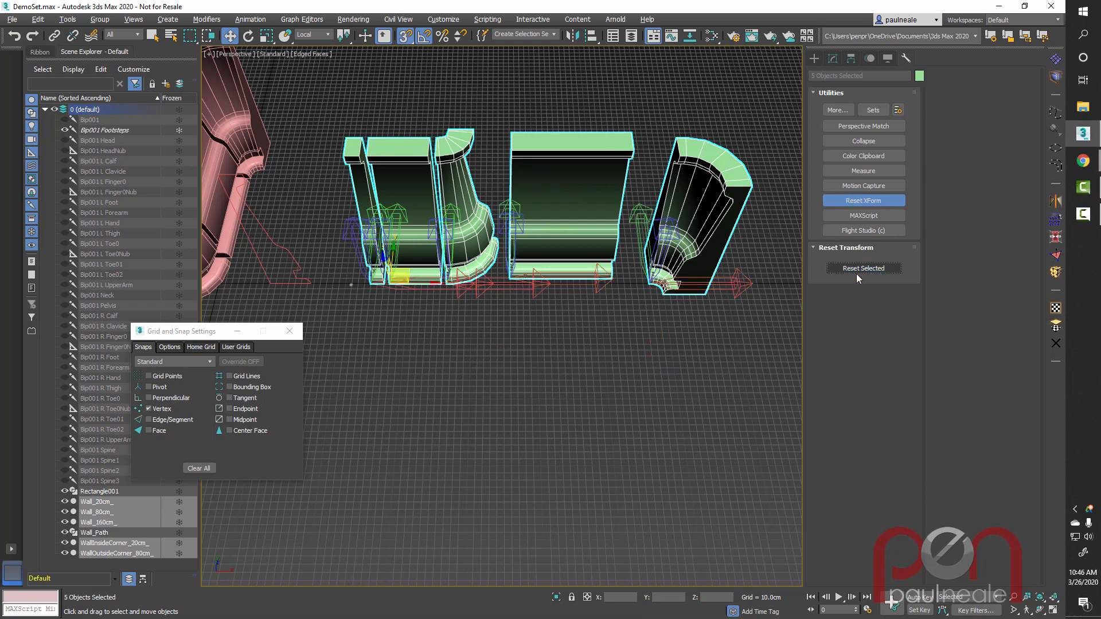
Step: Convert the five selected wall pieces to Editable Poly
{"action": "middle_click_drag", "start_coordinate": [649, 297], "coordinate": [673, 278], "text": "alt"}
{"action": "scroll", "coordinate": [572, 249], "scroll_direction": "up", "scroll_amount": 1}
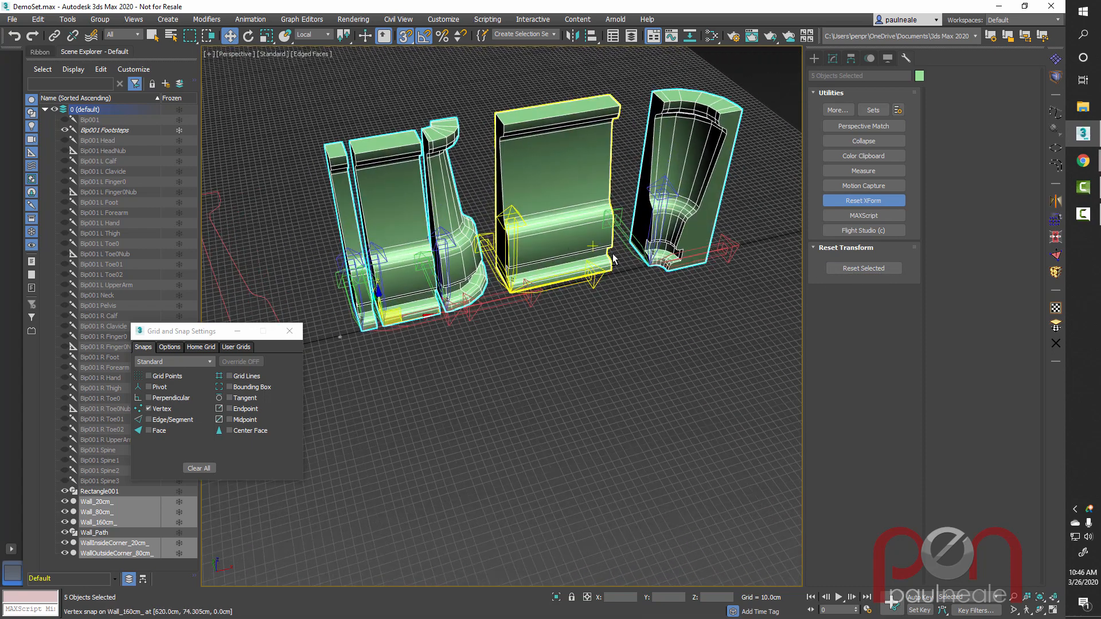
{"action": "right_click", "coordinate": [554, 248]}
{"action": "mouse_move", "coordinate": [611, 390]}
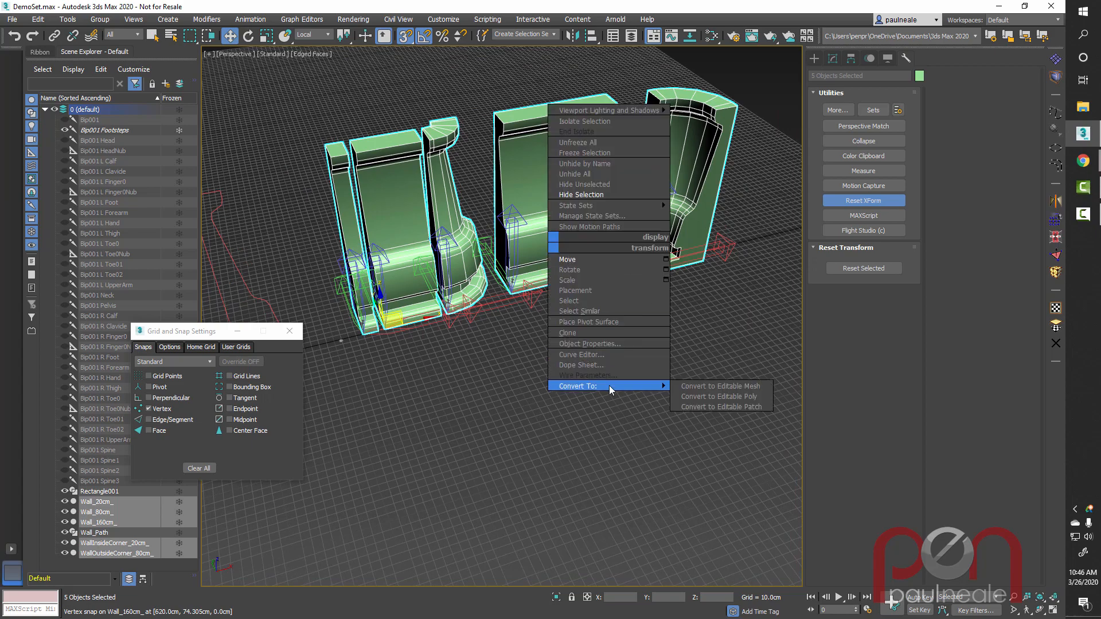
{"action": "left_click", "coordinate": [755, 398]}
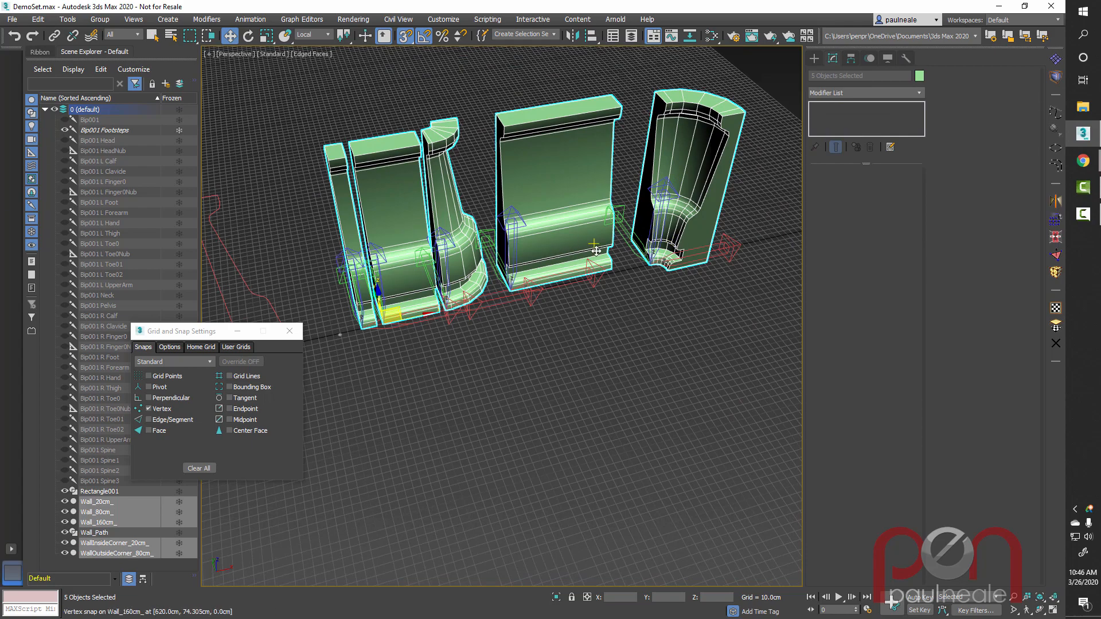
{"action": "middle_click_drag", "start_coordinate": [597, 251], "coordinate": [619, 303], "text": "alt"}
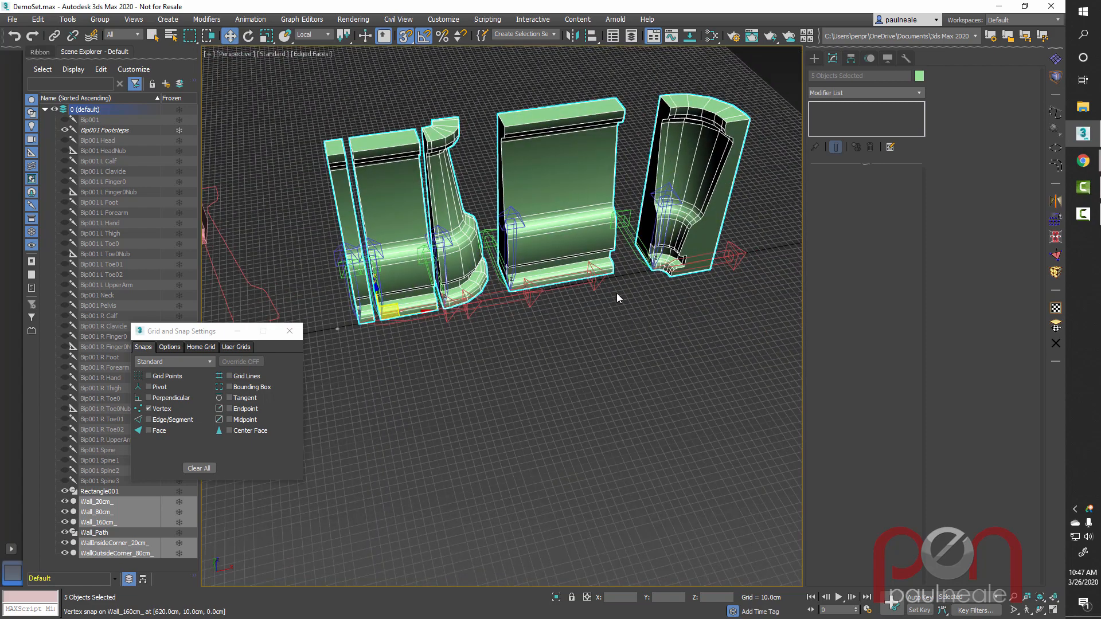
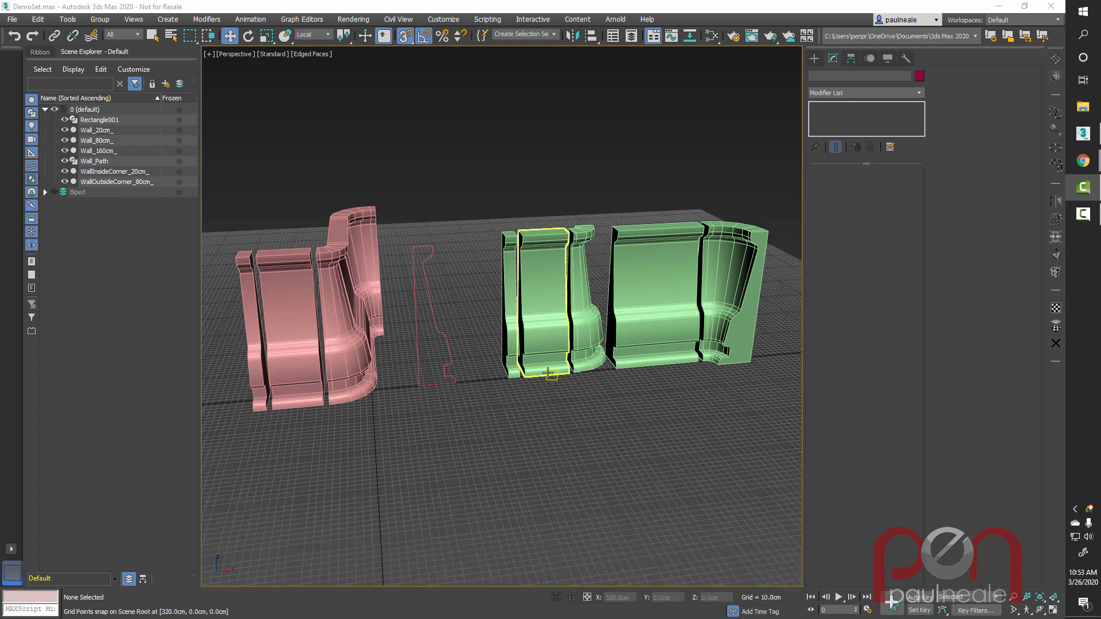
Step: Turn off snapping and switch to the front view, framed on the recess near the base of the red wall profile
{"action": "scroll", "coordinate": [548, 373], "scroll_direction": "up", "scroll_amount": 5}
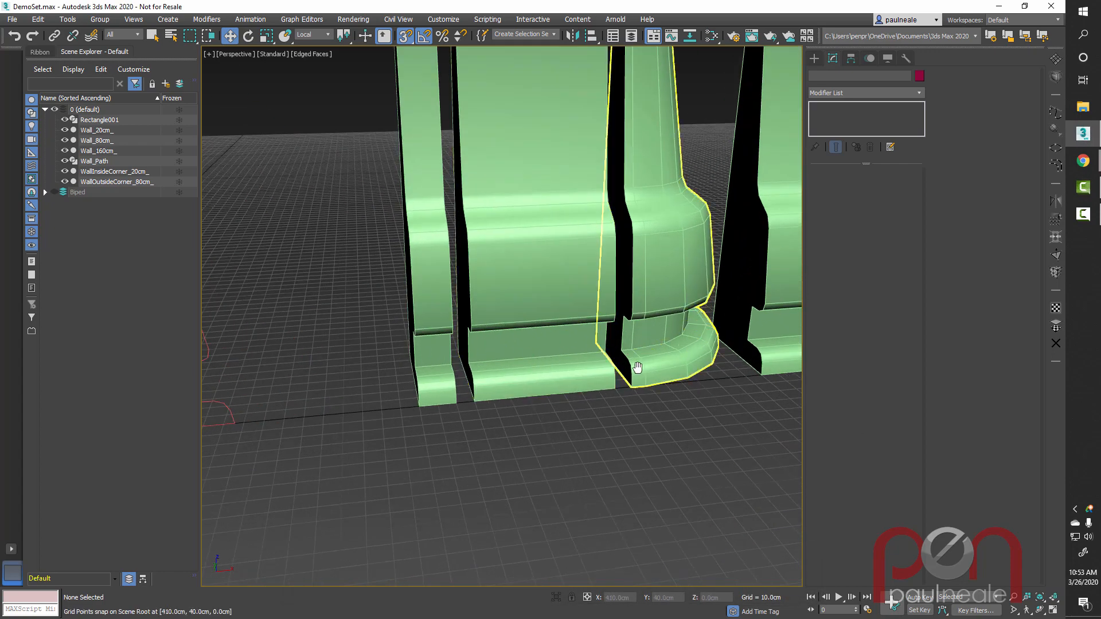
{"action": "middle_click_drag", "start_coordinate": [637, 368], "coordinate": [580, 458]}
{"action": "scroll", "coordinate": [395, 372], "scroll_direction": "down", "scroll_amount": 4}
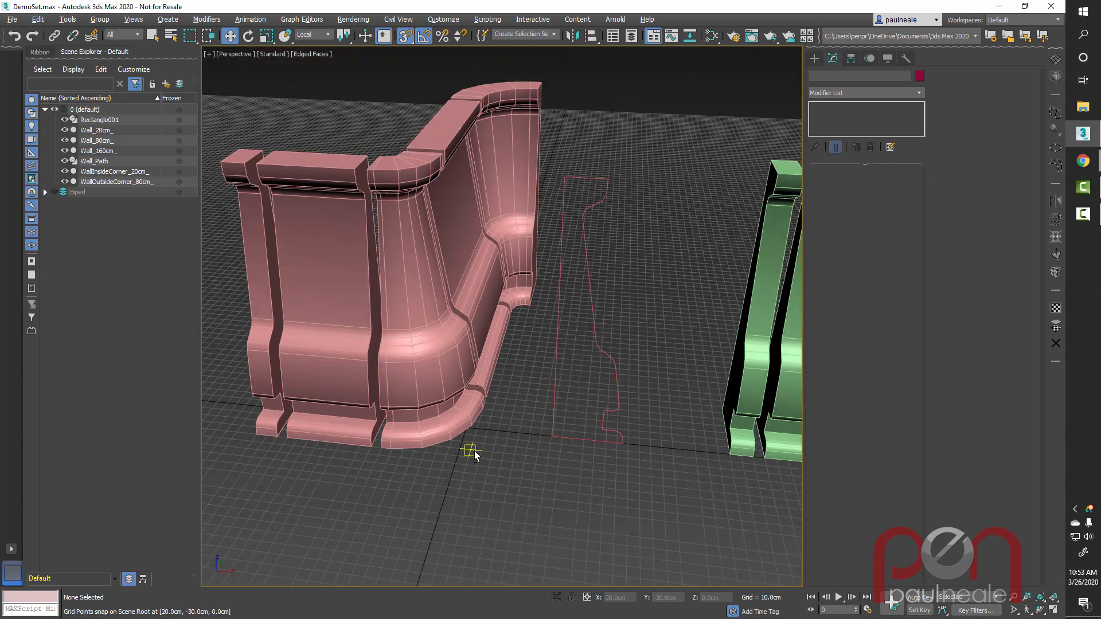
{"action": "middle_click_drag", "start_coordinate": [474, 455], "coordinate": [471, 436], "text": "alt"}
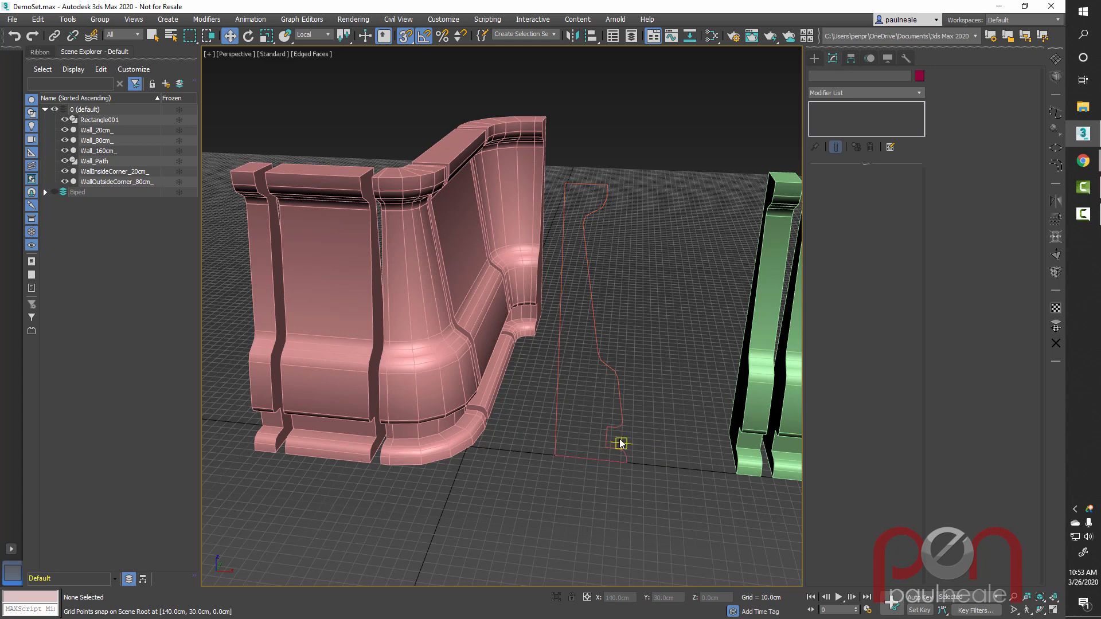
{"action": "key", "text": "s"}
{"action": "key", "text": "f"}
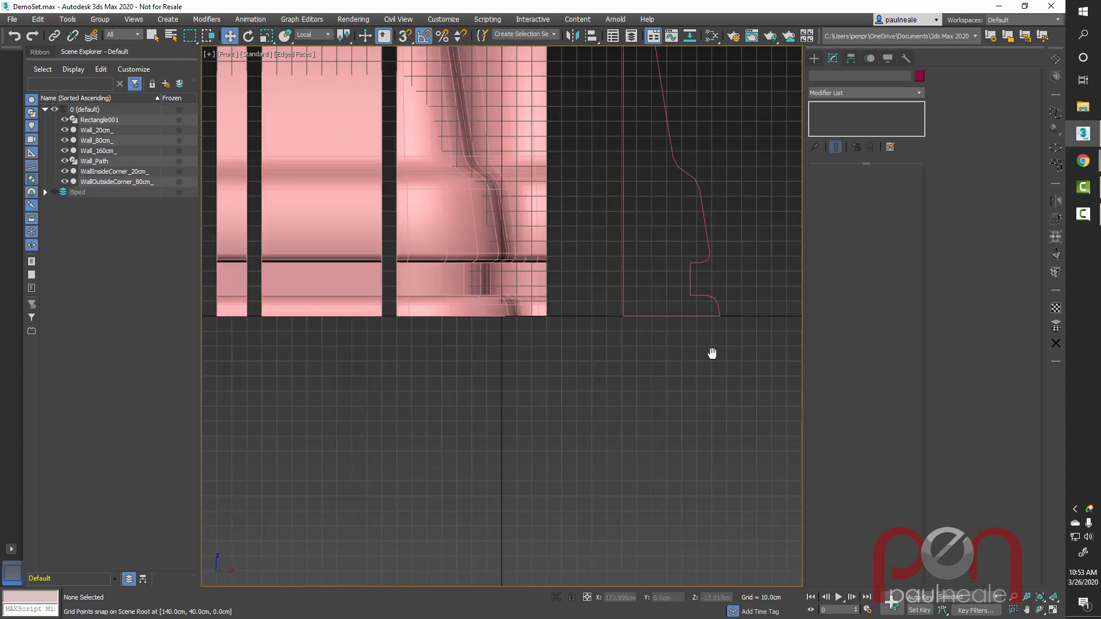
{"action": "scroll", "coordinate": [710, 351], "scroll_direction": "up", "scroll_amount": 5}
{"action": "scroll", "coordinate": [637, 282], "scroll_direction": "up", "scroll_amount": 1}
{"action": "right_click", "coordinate": [584, 325]}
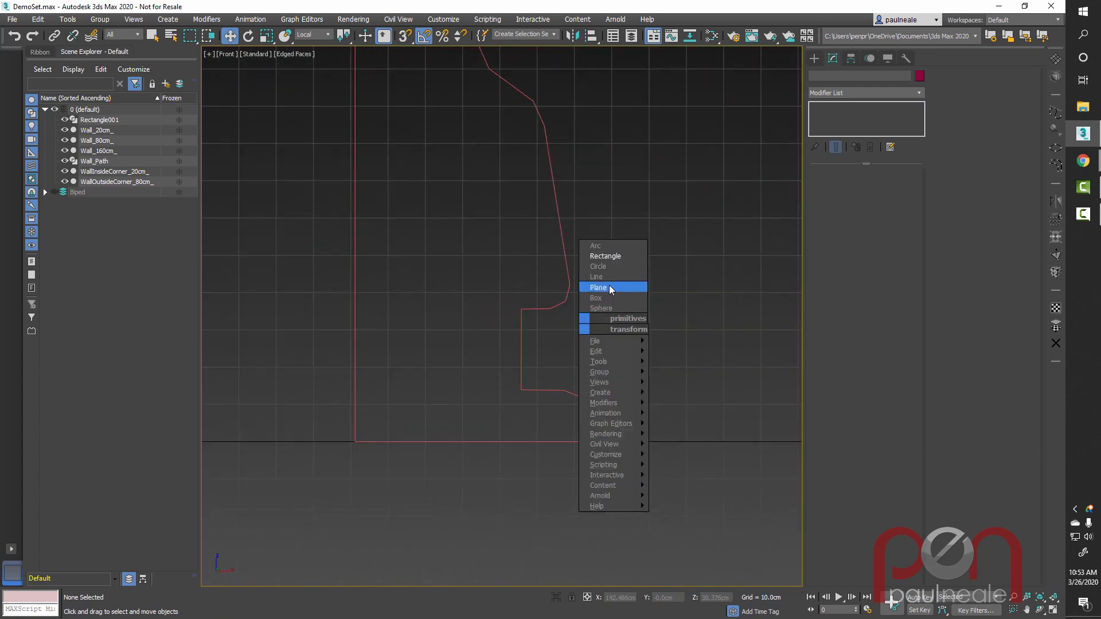
{"action": "left_click", "coordinate": [608, 288]}
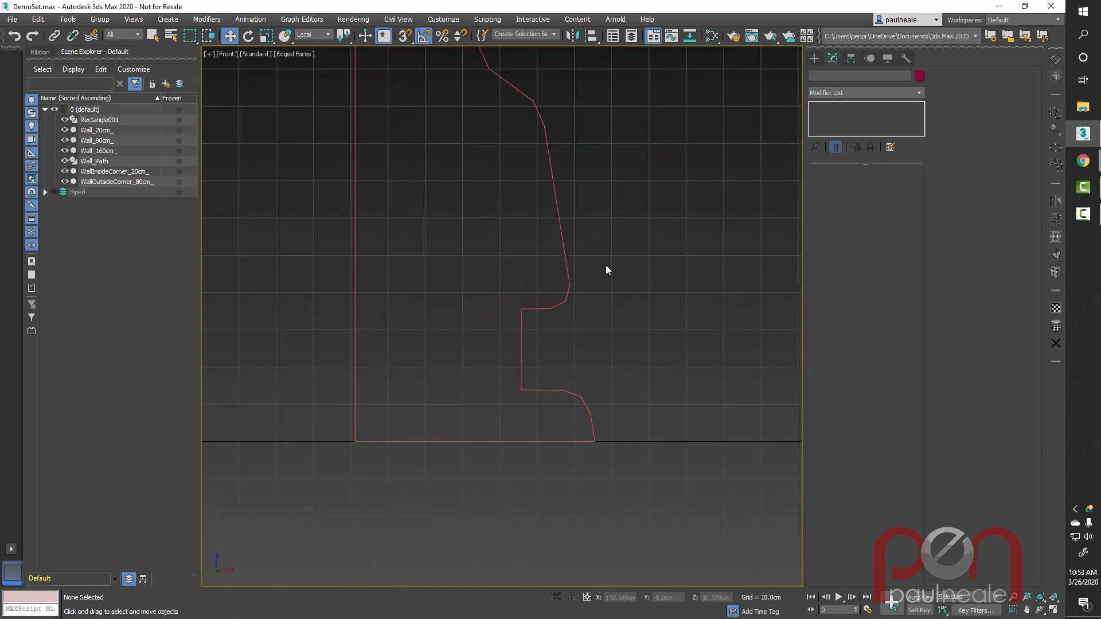
{"action": "left_click", "coordinate": [550, 331]}
{"action": "left_click", "coordinate": [631, 281]}
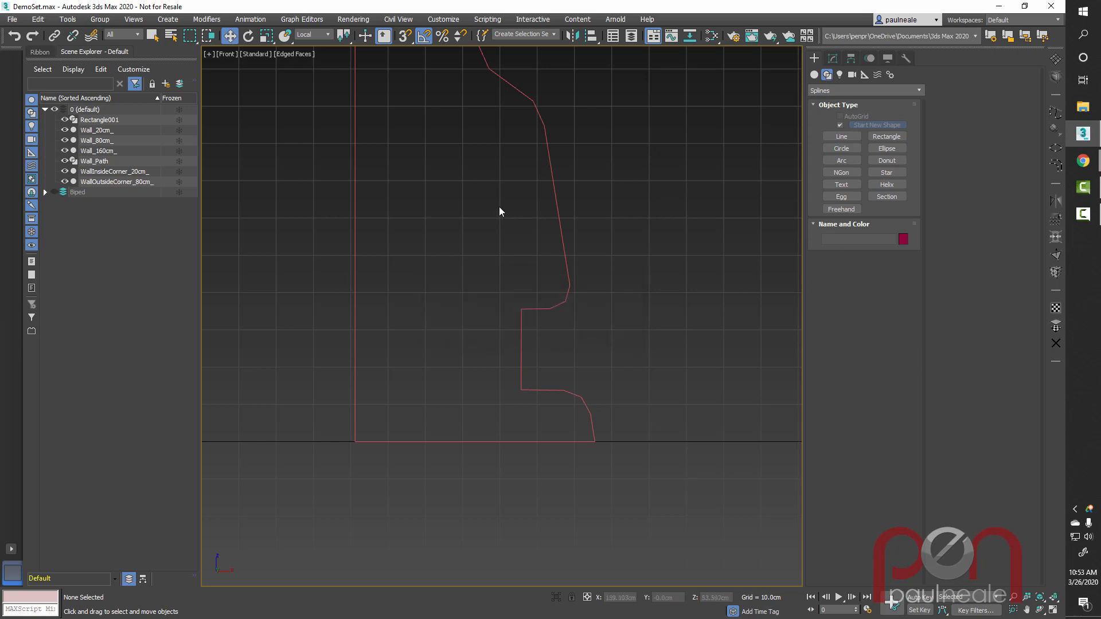
{"action": "left_click", "coordinate": [64, 109]}
Step: Draw a small circle in the recess near the base of the wall profile and clone it directly below as a second circle
{"action": "right_click", "coordinate": [612, 334]}
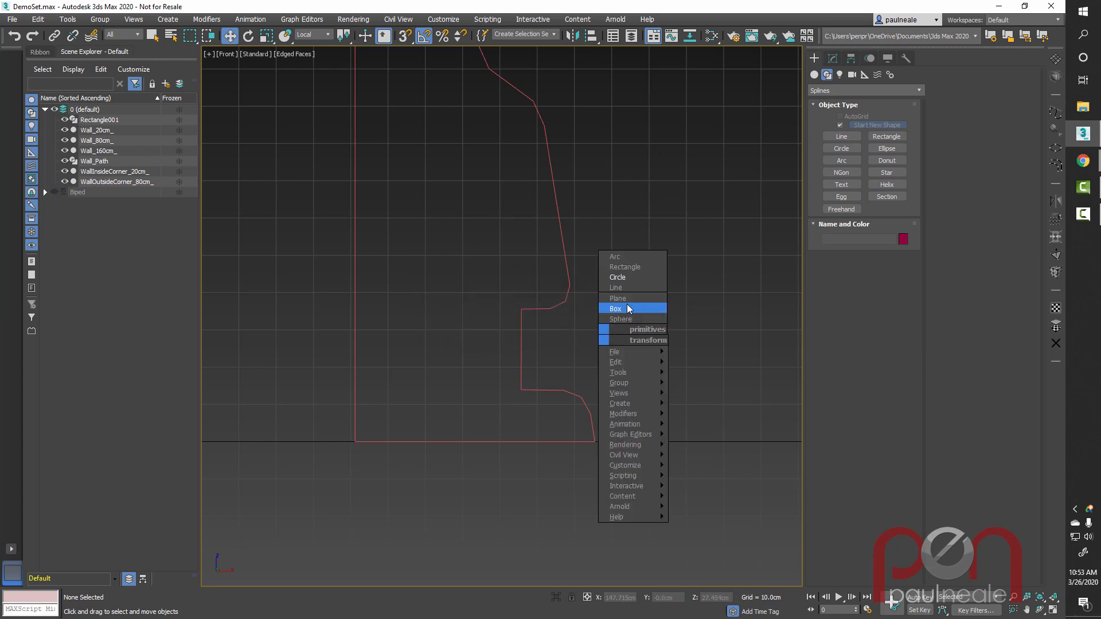
{"action": "left_click", "coordinate": [624, 278]}
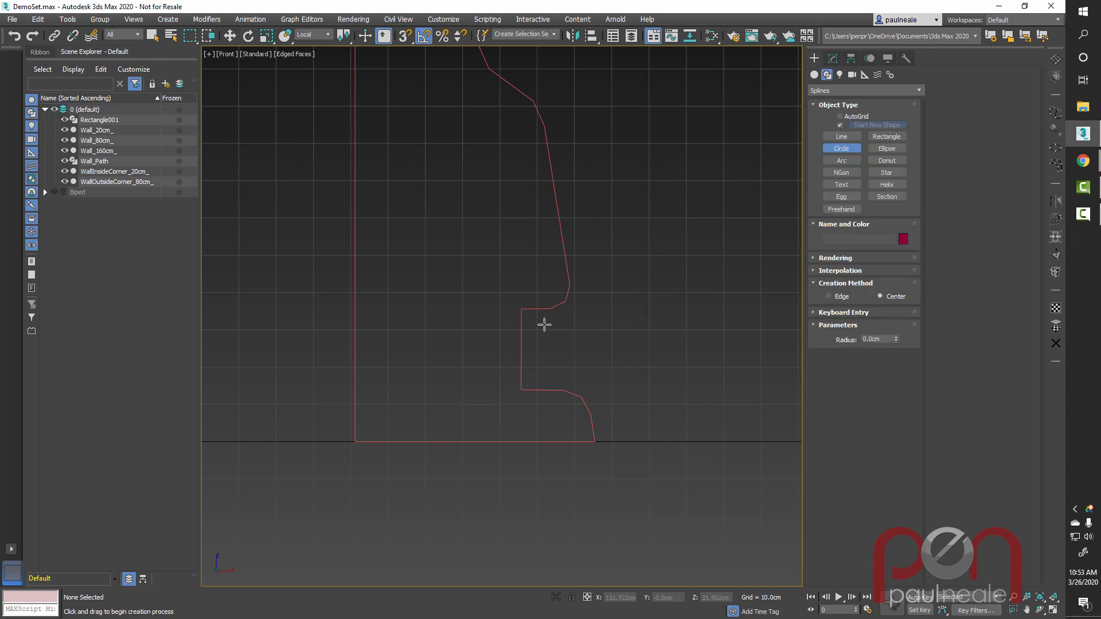
{"action": "mouse_move", "coordinate": [552, 332]}
{"action": "left_mouse_down"}
{"action": "mouse_move", "coordinate": [555, 352]}
{"action": "mouse_move", "coordinate": [554, 343]}
{"action": "left_mouse_up"}
{"action": "key", "text": "w"}
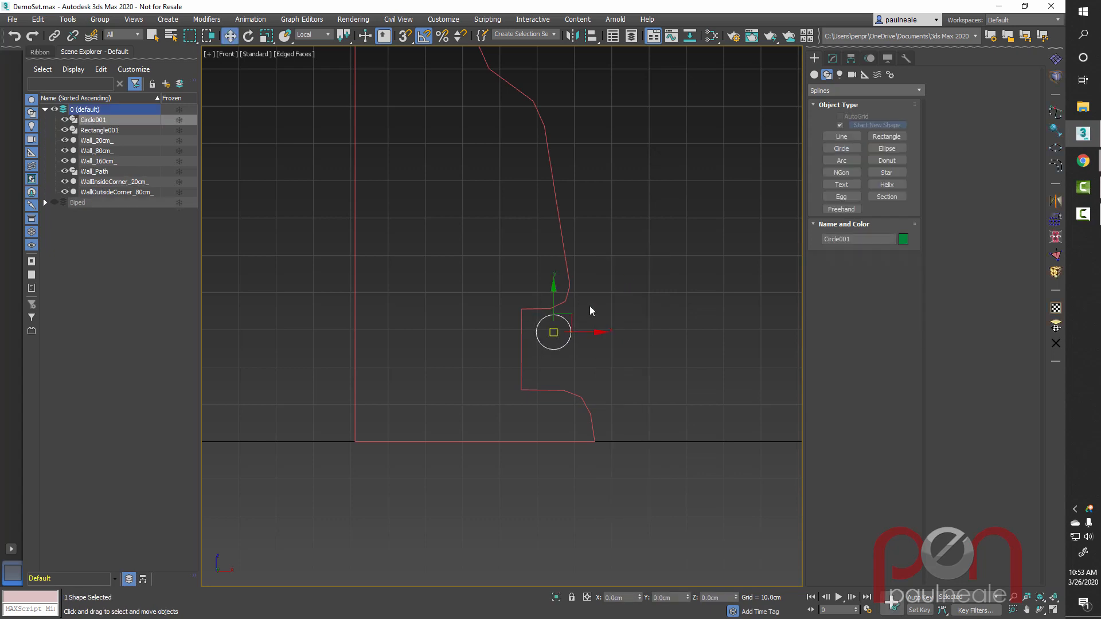
{"action": "left_click_drag", "start_coordinate": [571, 322], "coordinate": [572, 352], "text": "shift"}
{"action": "left_click", "coordinate": [528, 363]}
{"action": "scroll", "coordinate": [566, 346], "scroll_direction": "up", "scroll_amount": 2}
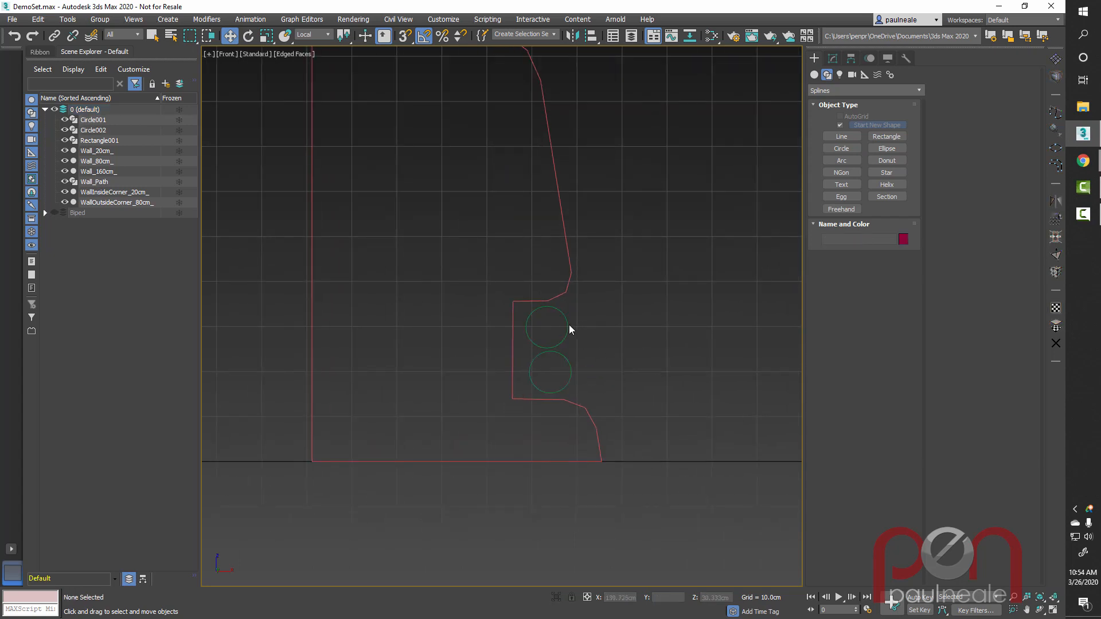
Step: Convert the upper circle in the profile recess to an Editable Spline
{"action": "left_click_drag", "start_coordinate": [556, 339], "coordinate": [554, 339]}
{"action": "right_click", "coordinate": [569, 332]}
{"action": "mouse_move", "coordinate": [613, 476]}
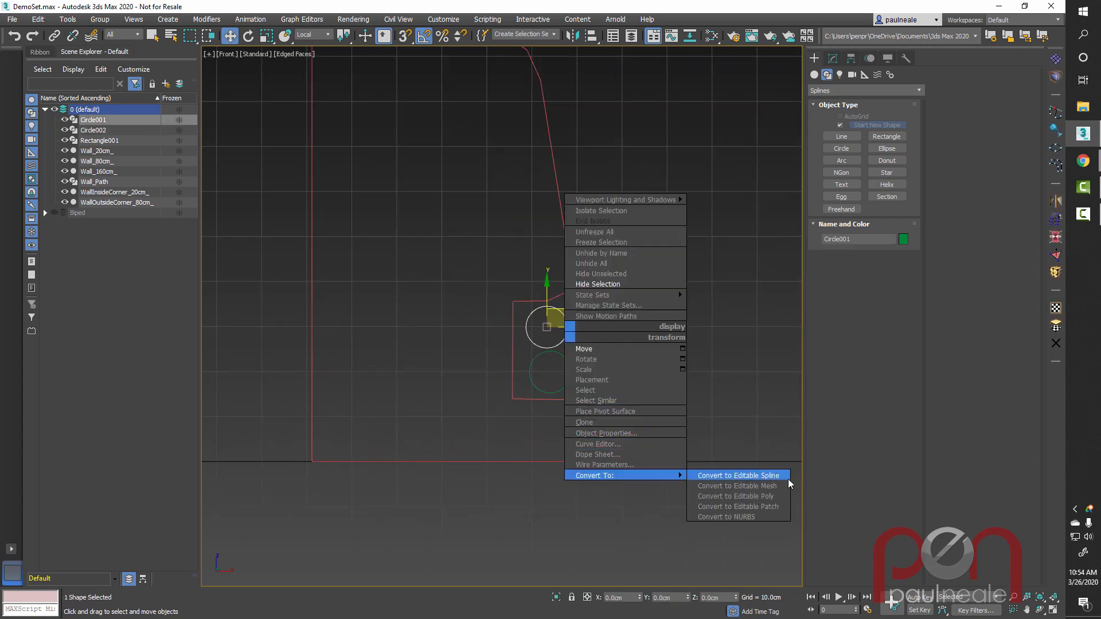
{"action": "left_click", "coordinate": [779, 478]}
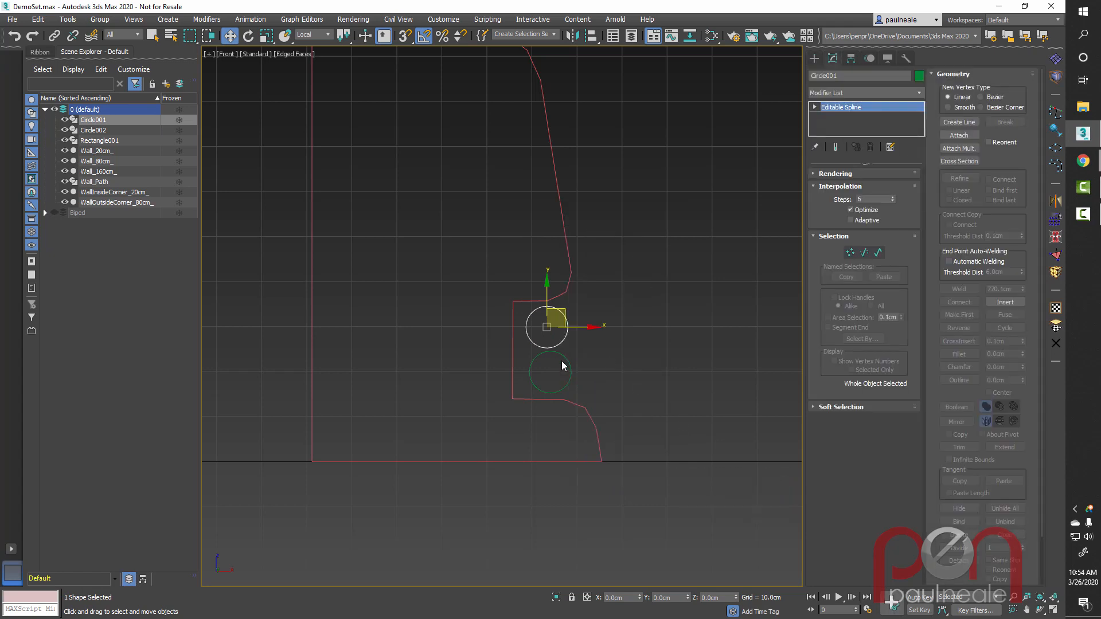
Step: Attach the lower circle in the profile recess to the upper circle's editable spline
{"action": "right_click", "coordinate": [499, 360]}
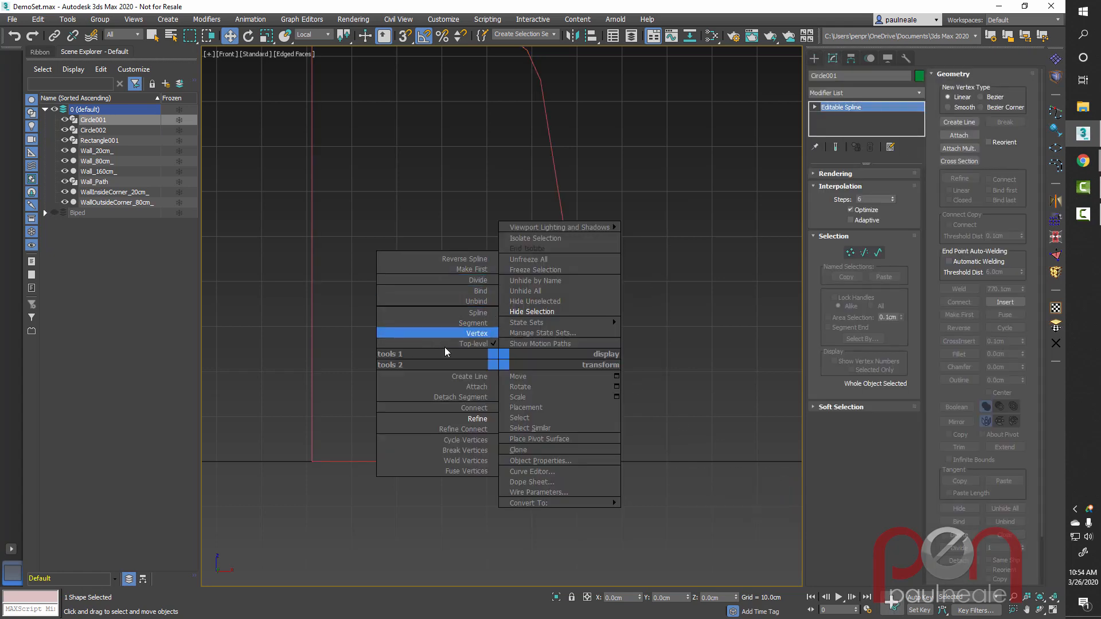
{"action": "left_click", "coordinate": [476, 386]}
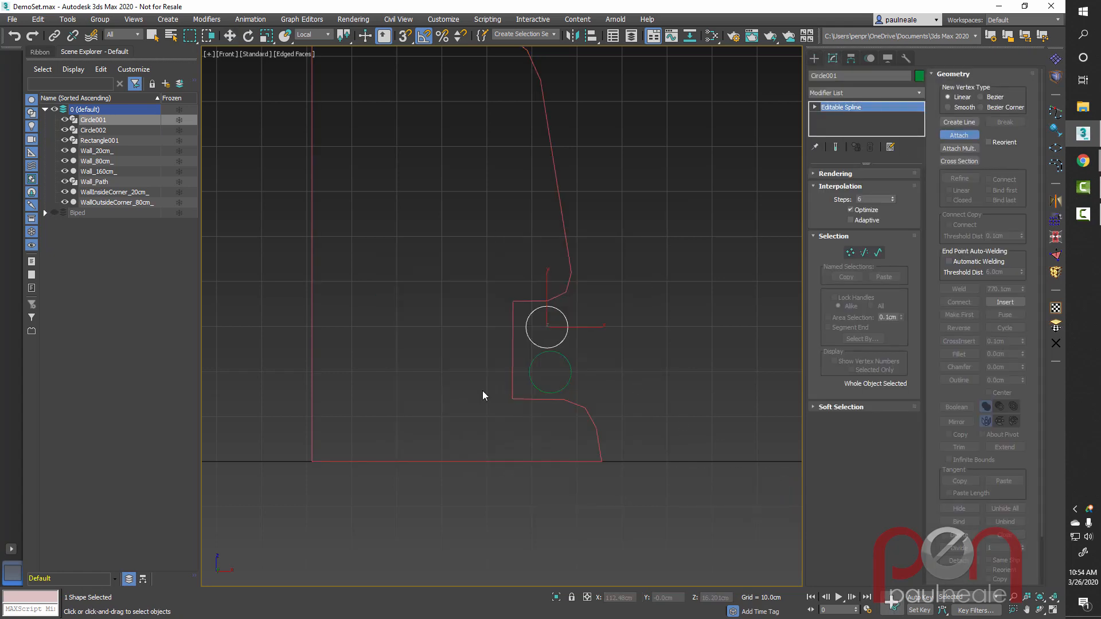
{"action": "left_click", "coordinate": [569, 361]}
{"action": "key", "text": "w"}
{"action": "middle_click_drag", "start_coordinate": [672, 355], "coordinate": [651, 352]}
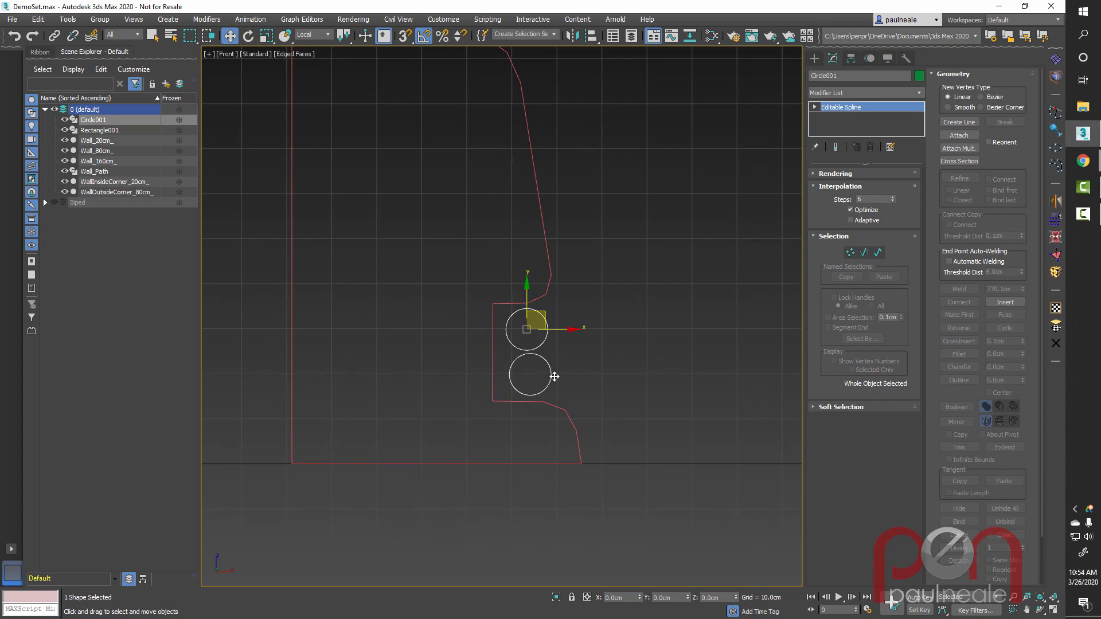
Step: Cut the Sweep modifier from Wall_Path, leaving only its base Line
{"action": "scroll", "coordinate": [609, 369], "scroll_direction": "down", "scroll_amount": 8}
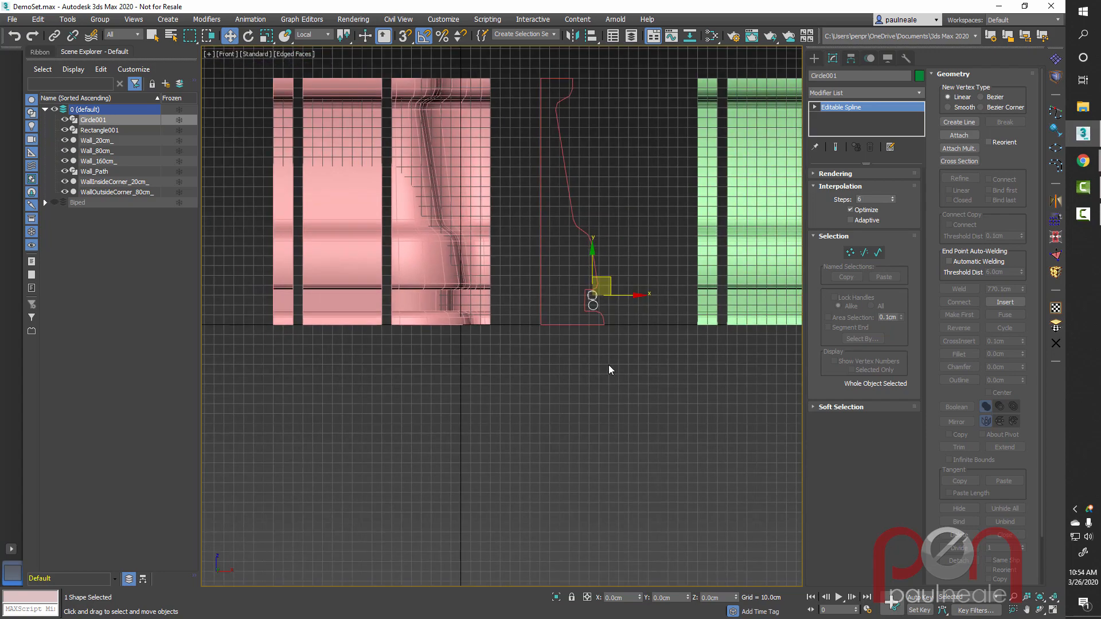
{"action": "middle_click_drag", "start_coordinate": [507, 303], "coordinate": [470, 386], "text": "alt"}
{"action": "left_click", "coordinate": [440, 361]}
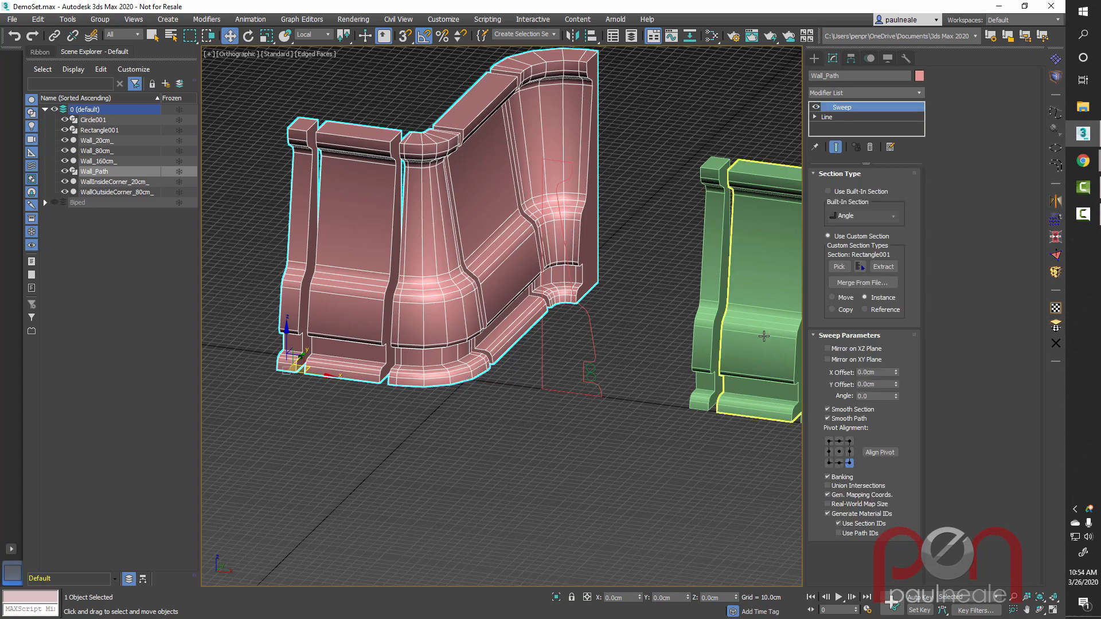
{"action": "left_click", "coordinate": [592, 379]}
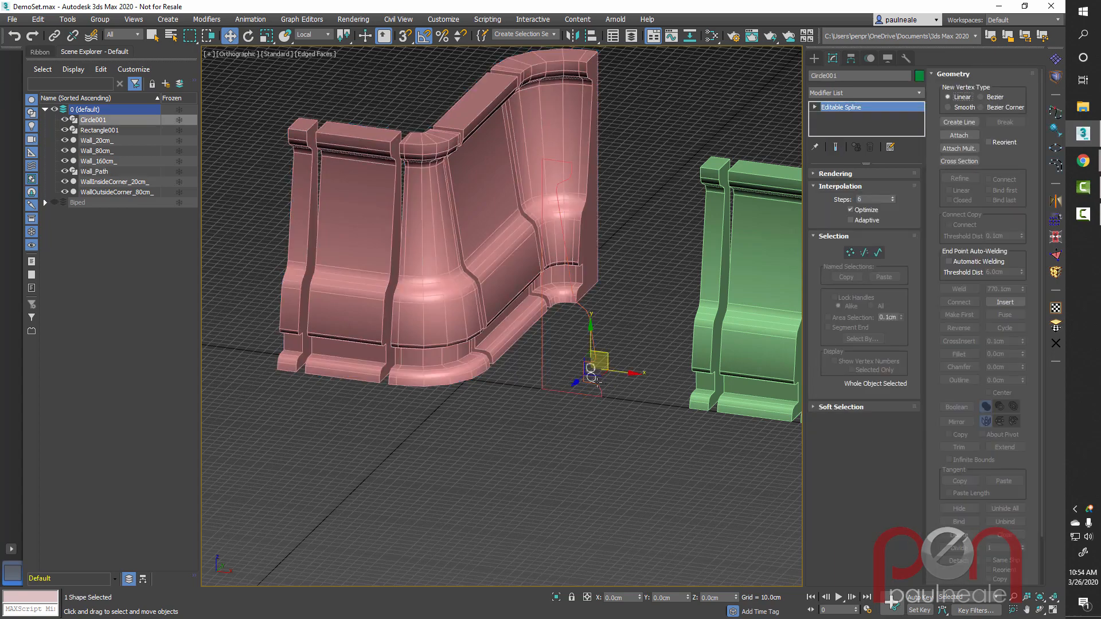
{"action": "left_click", "coordinate": [473, 327]}
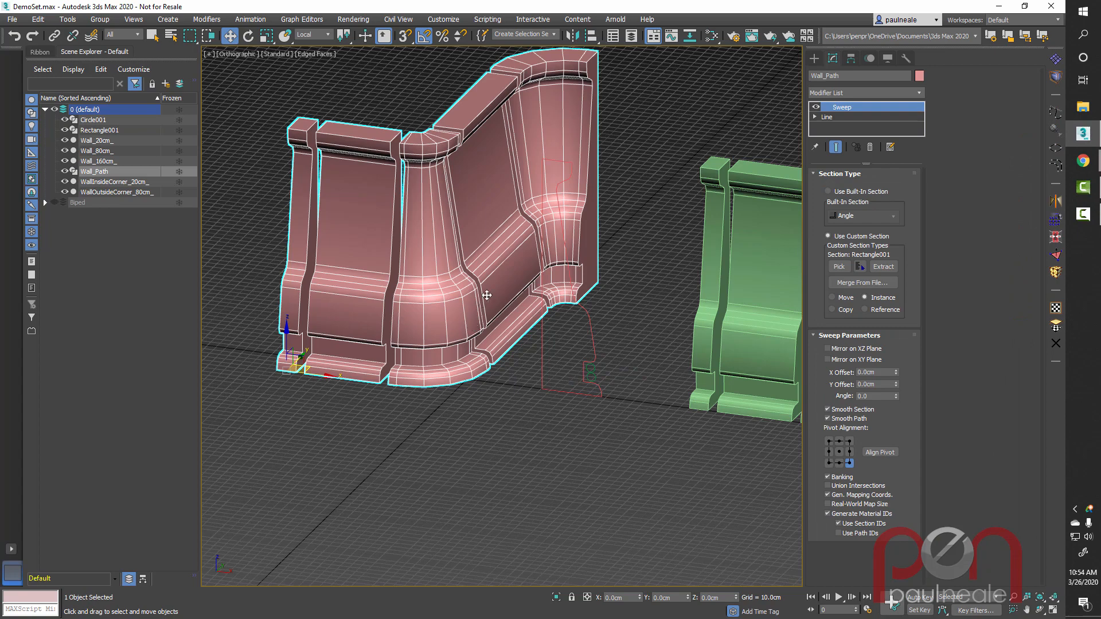
{"action": "middle_click_drag", "start_coordinate": [485, 294], "coordinate": [477, 333]}
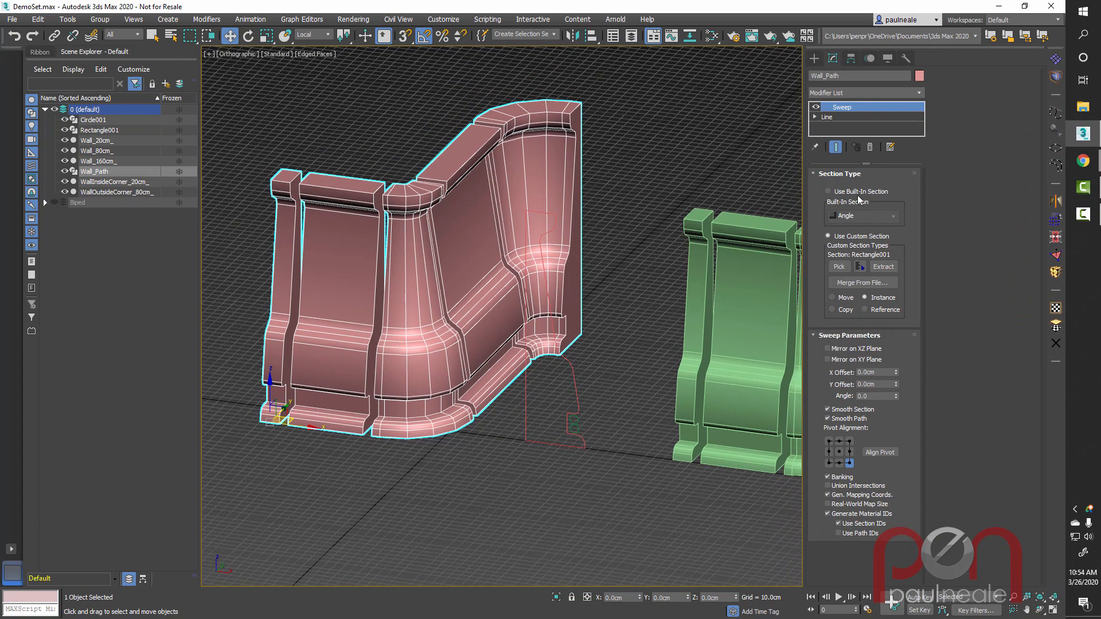
{"action": "right_click", "coordinate": [849, 112]}
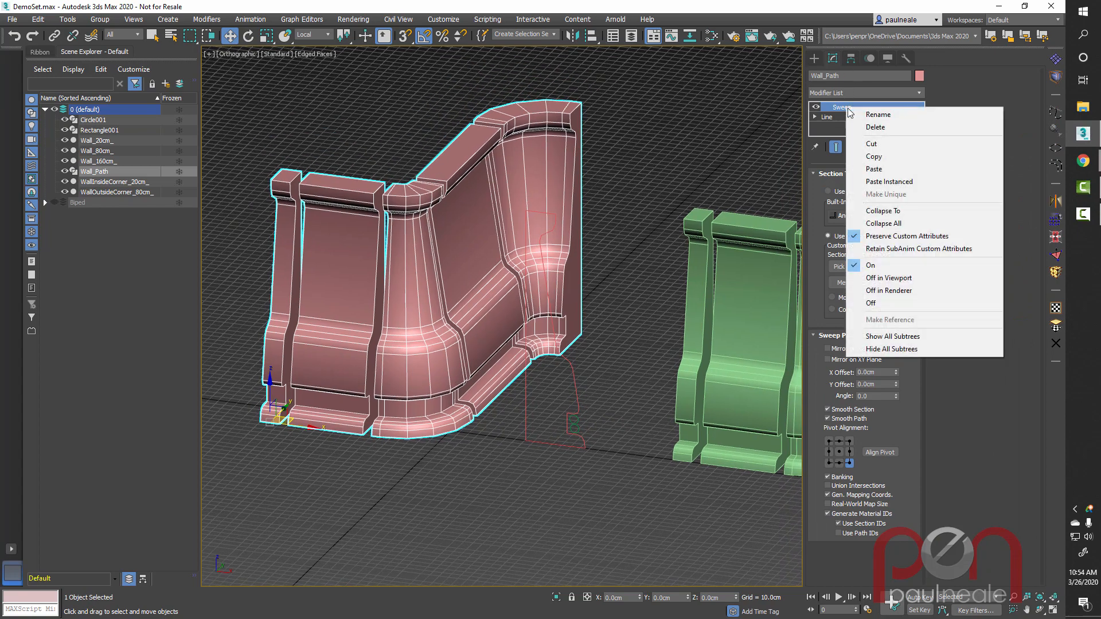
{"action": "left_click", "coordinate": [872, 144]}
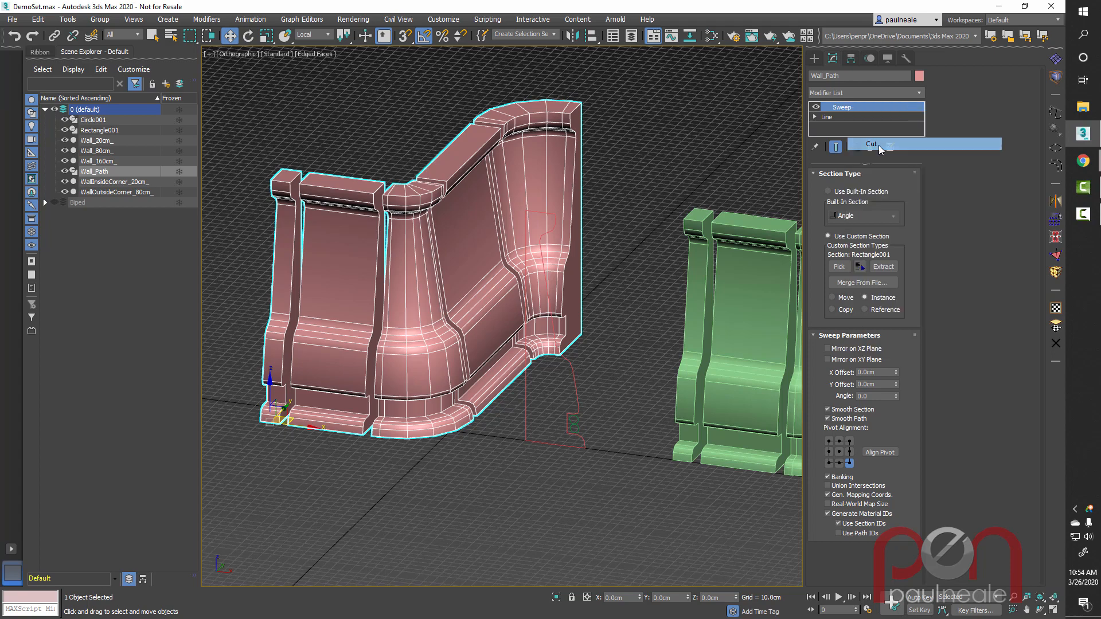
Step: Turn on snapping and clone the bare Wall_Path diagonally behind the original as a Reference
{"action": "middle_click_drag", "start_coordinate": [445, 338], "coordinate": [489, 299], "text": "alt"}
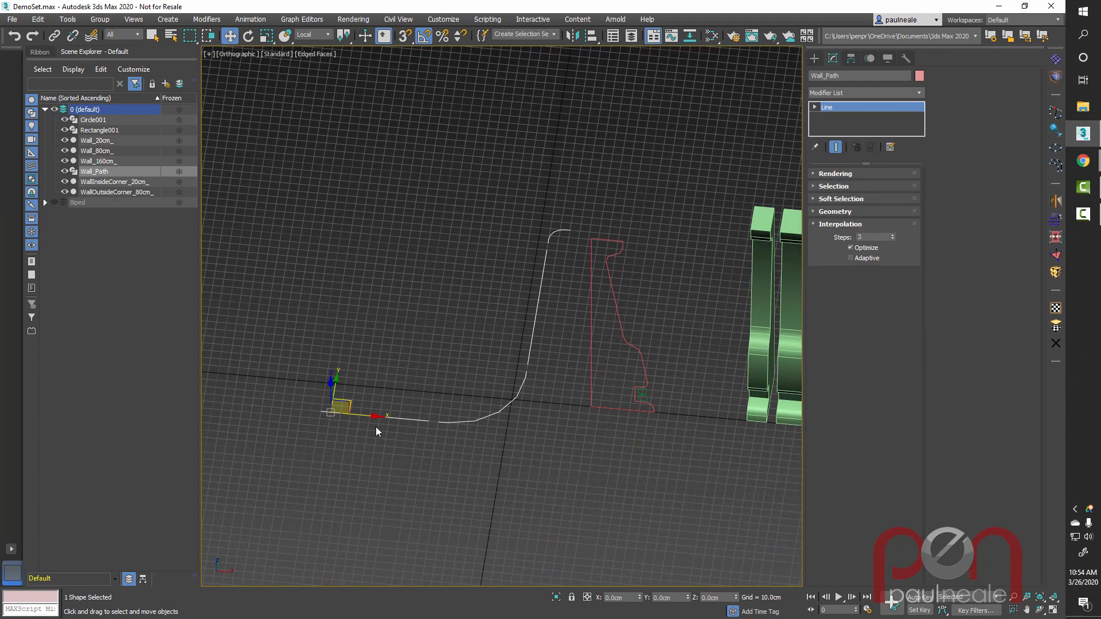
{"action": "middle_click_drag", "start_coordinate": [376, 431], "coordinate": [377, 433], "text": "alt"}
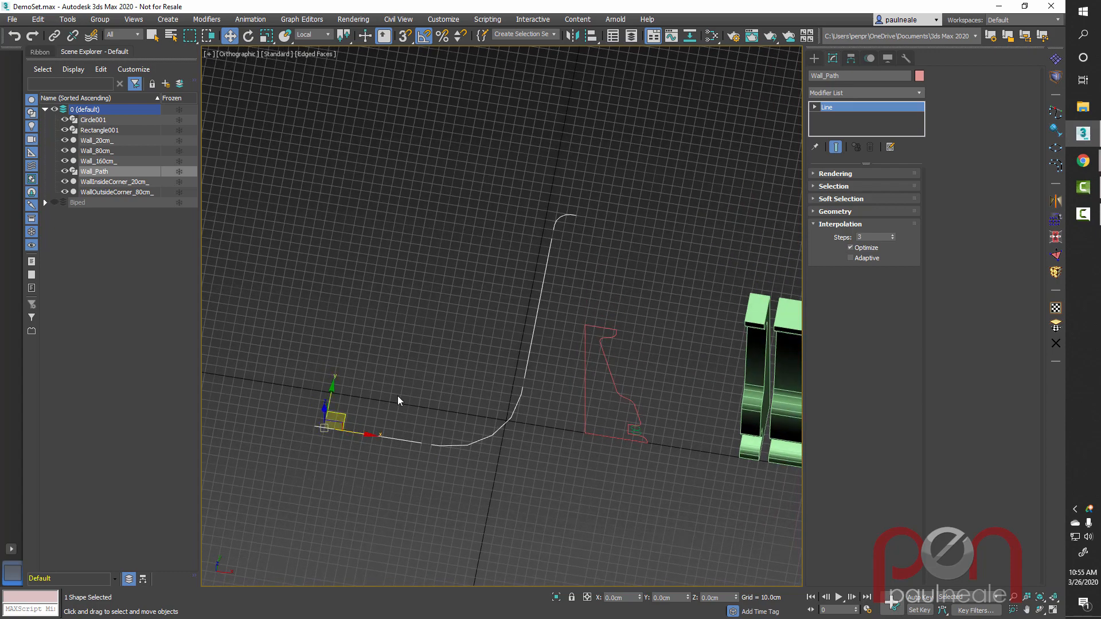
{"action": "key", "text": "s"}
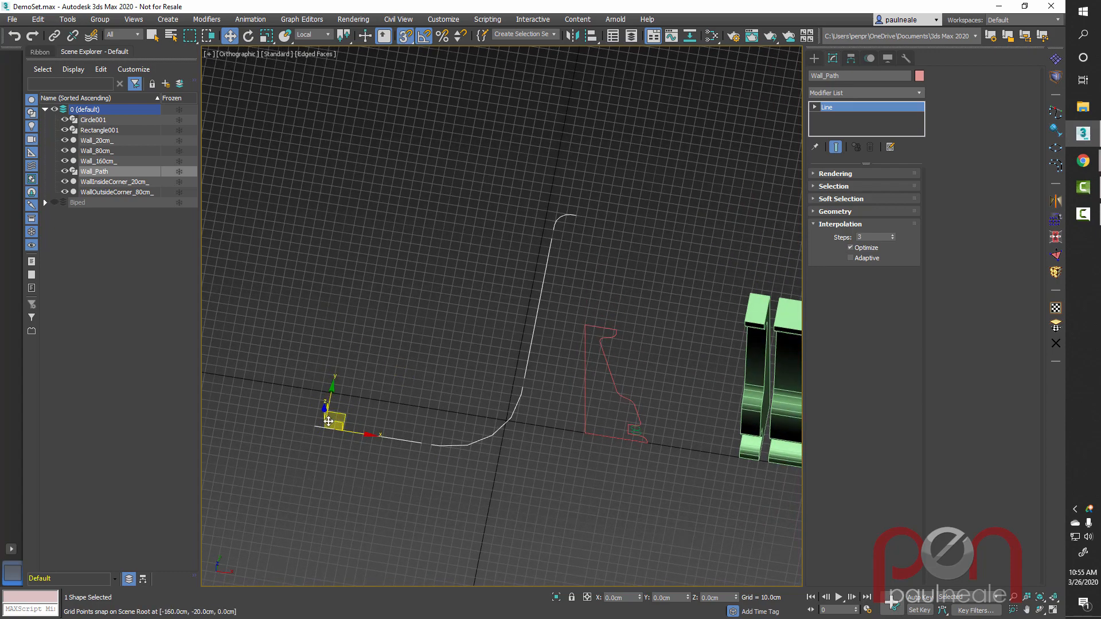
{"action": "left_click_drag", "start_coordinate": [329, 423], "coordinate": [301, 395], "text": "shift"}
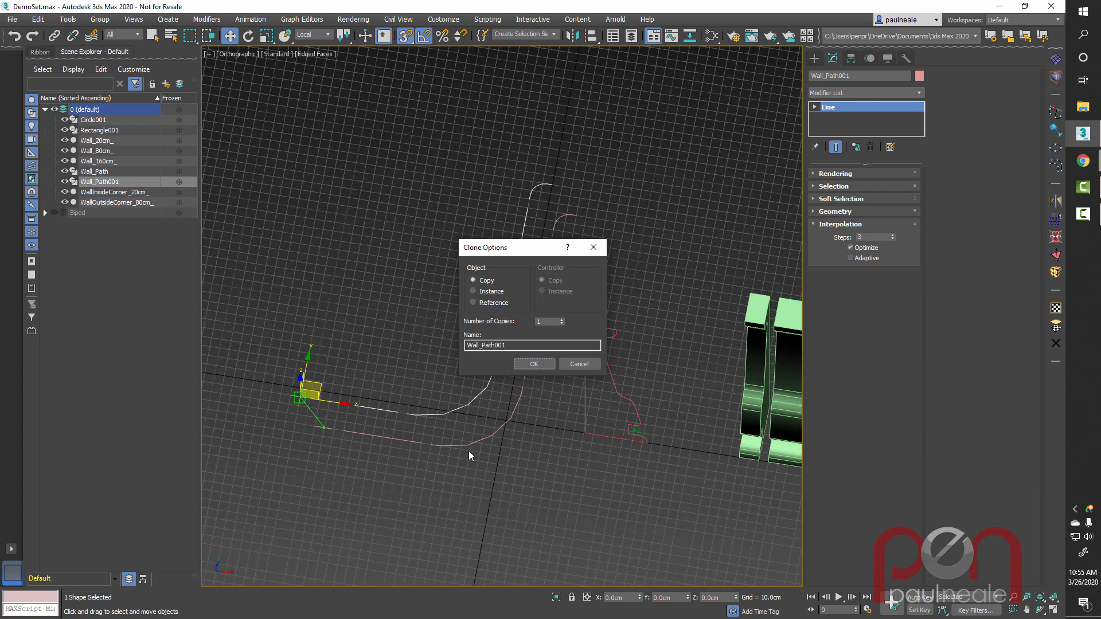
{"action": "left_click", "coordinate": [474, 303]}
{"action": "left_click", "coordinate": [534, 365]}
Step: Paste the cut Sweep modifier onto the reference clone Wall_Path001
{"action": "middle_click_drag", "start_coordinate": [449, 393], "coordinate": [499, 400], "text": "alt"}
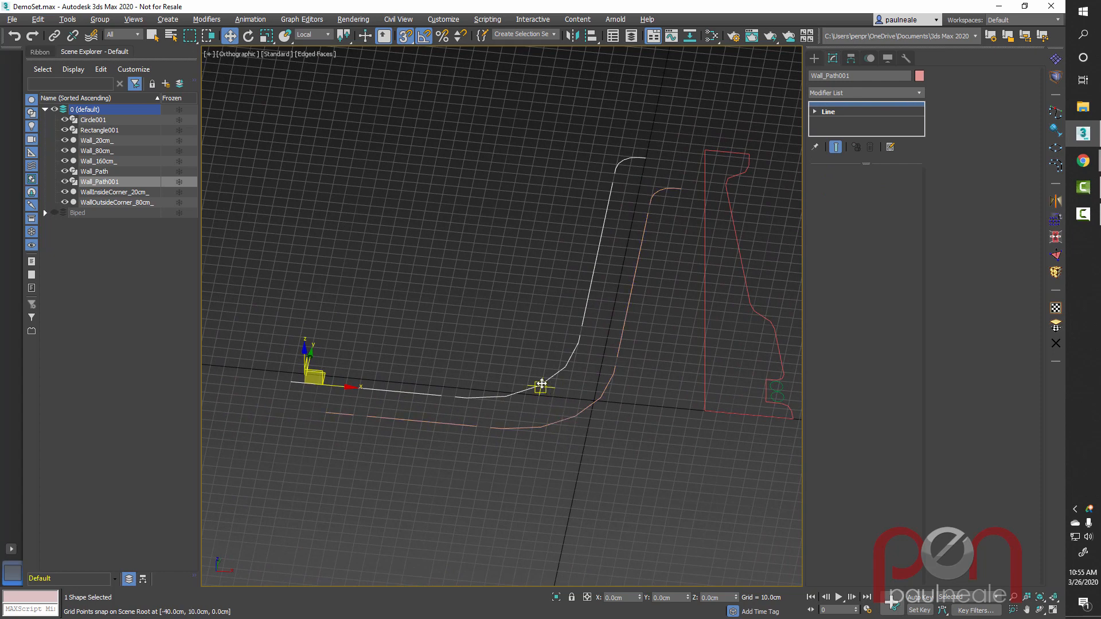
{"action": "right_click", "coordinate": [839, 108]}
{"action": "left_click", "coordinate": [878, 165]}
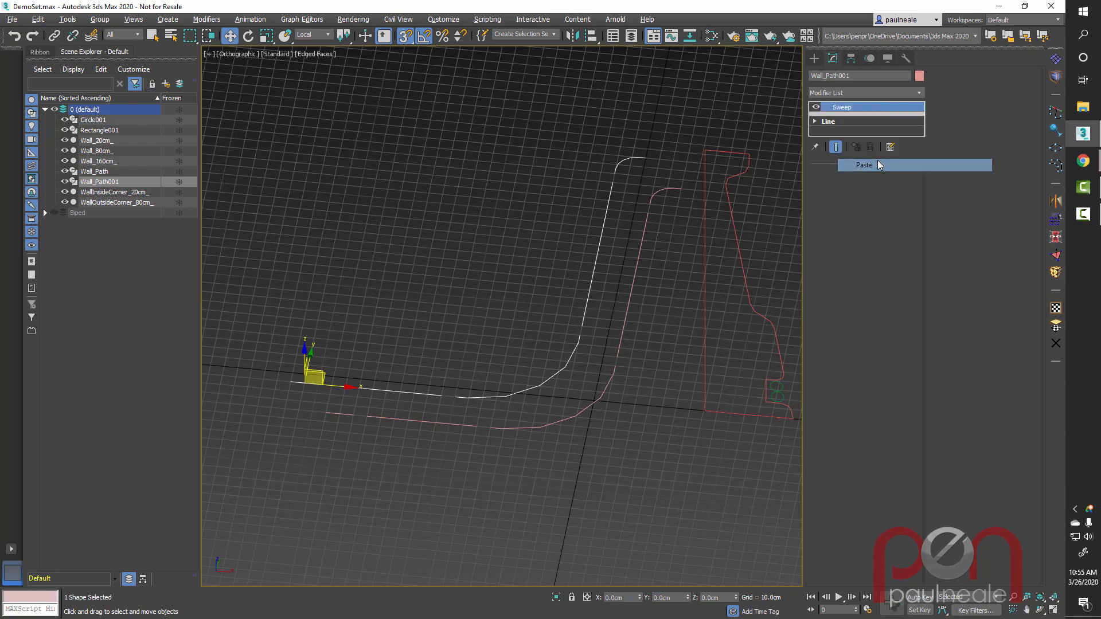
{"action": "middle_click_drag", "start_coordinate": [654, 400], "coordinate": [638, 376]}
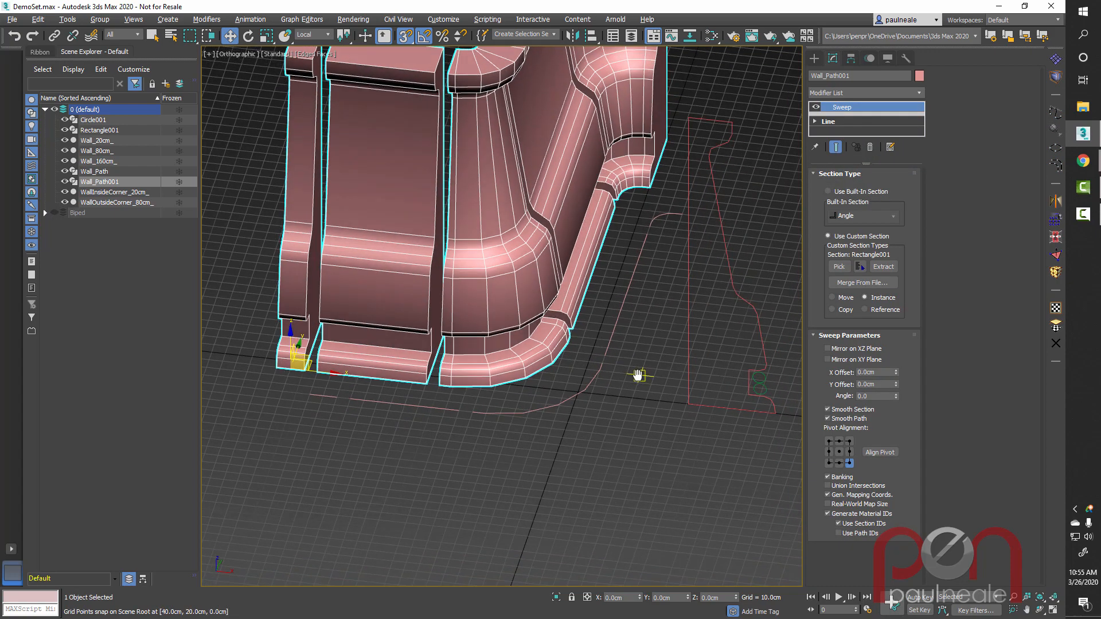
Step: Examine the vertices of the original Wall_Path and how they correspond to the swept reference clone
{"action": "left_click_drag", "start_coordinate": [561, 386], "coordinate": [559, 385]}
{"action": "middle_click_drag", "start_coordinate": [615, 375], "coordinate": [615, 384], "text": "alt"}
{"action": "key", "text": "1"}
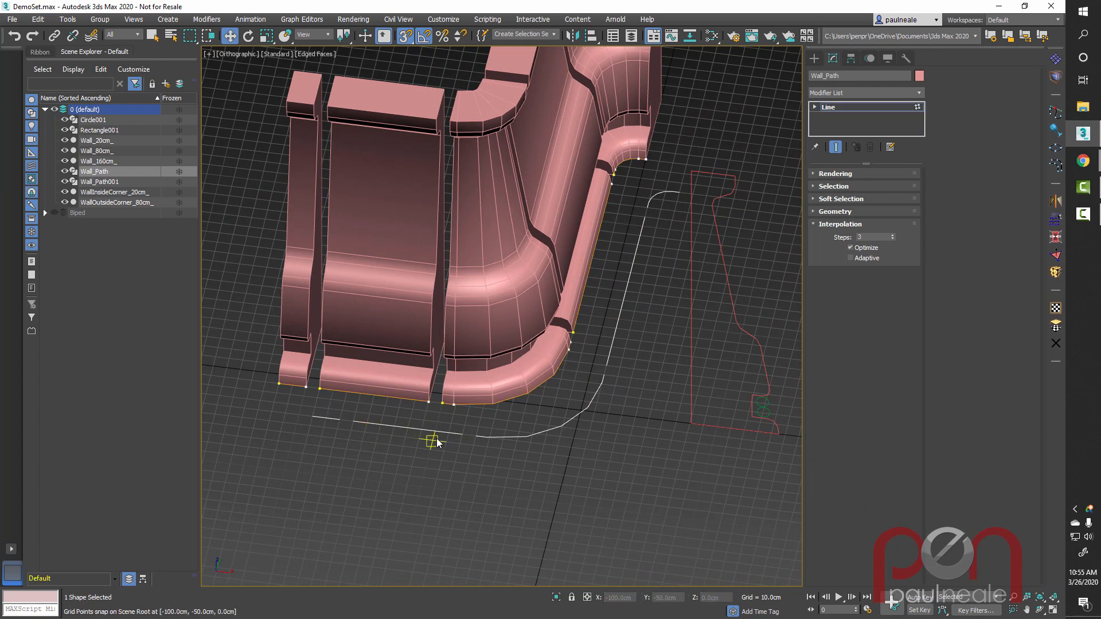
{"action": "key", "text": "1"}
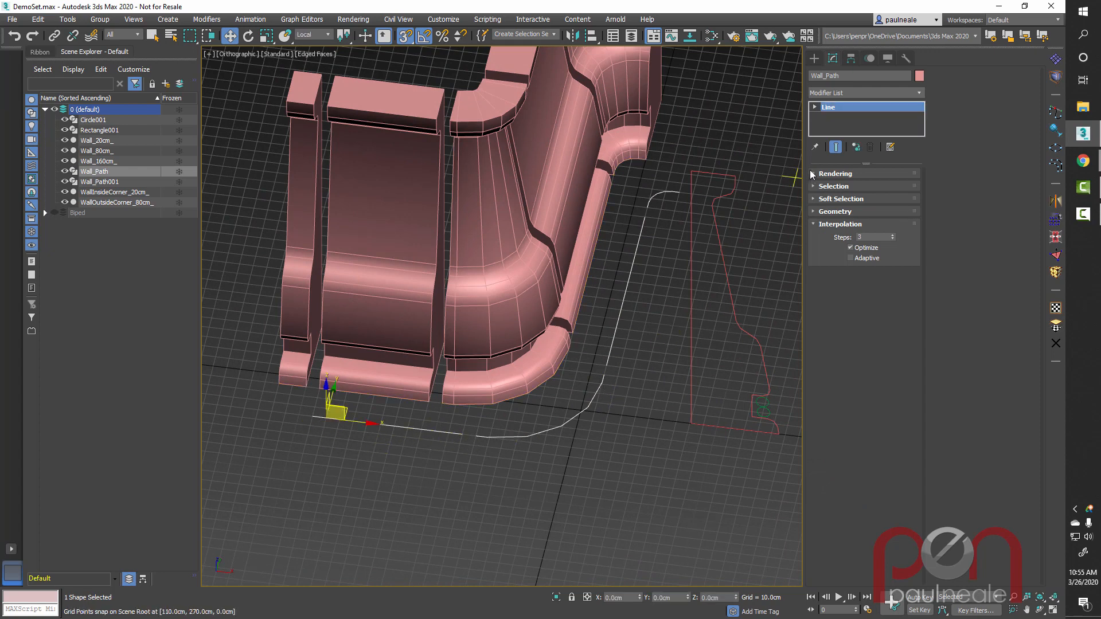
{"action": "key", "text": "1"}
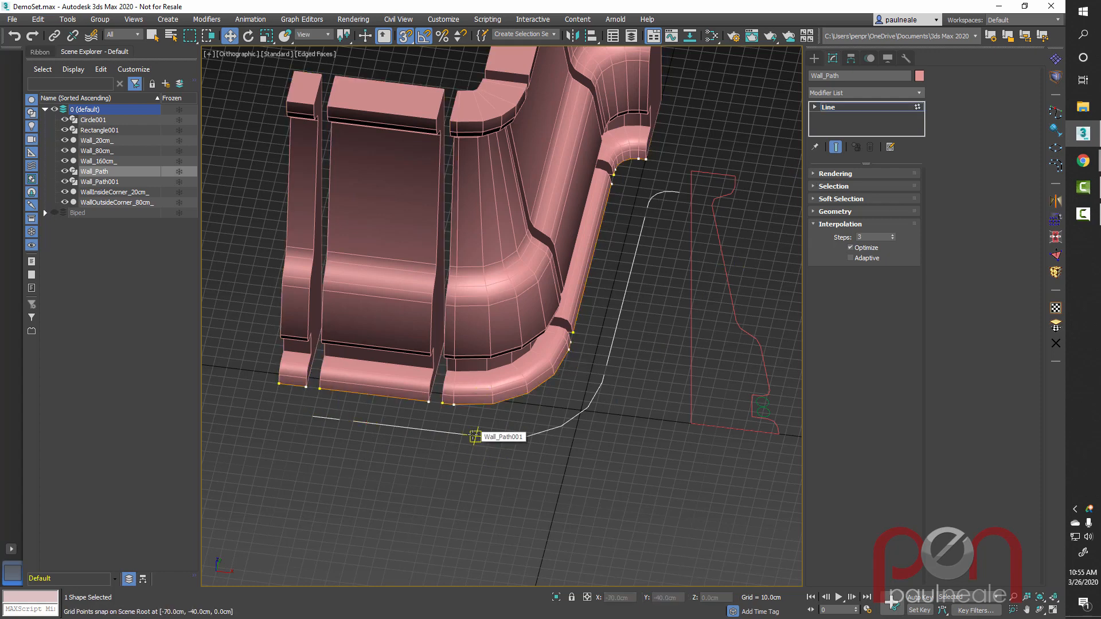
{"action": "left_click", "coordinate": [475, 437]}
{"action": "left_click_drag", "start_coordinate": [494, 429], "coordinate": [375, 436]}
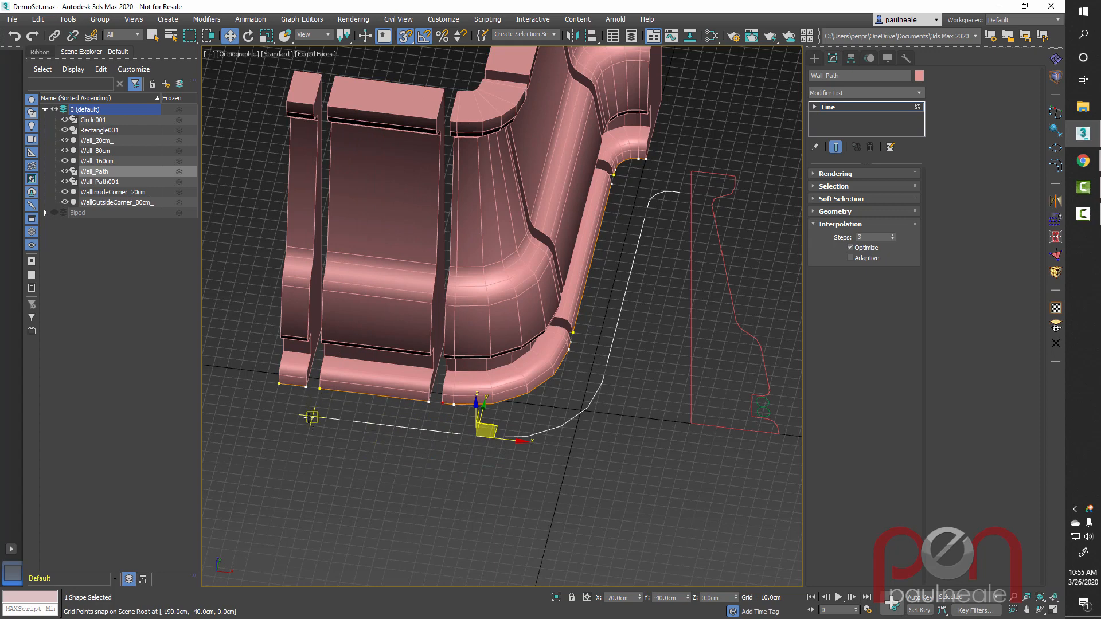
{"action": "left_click", "coordinate": [280, 384]}
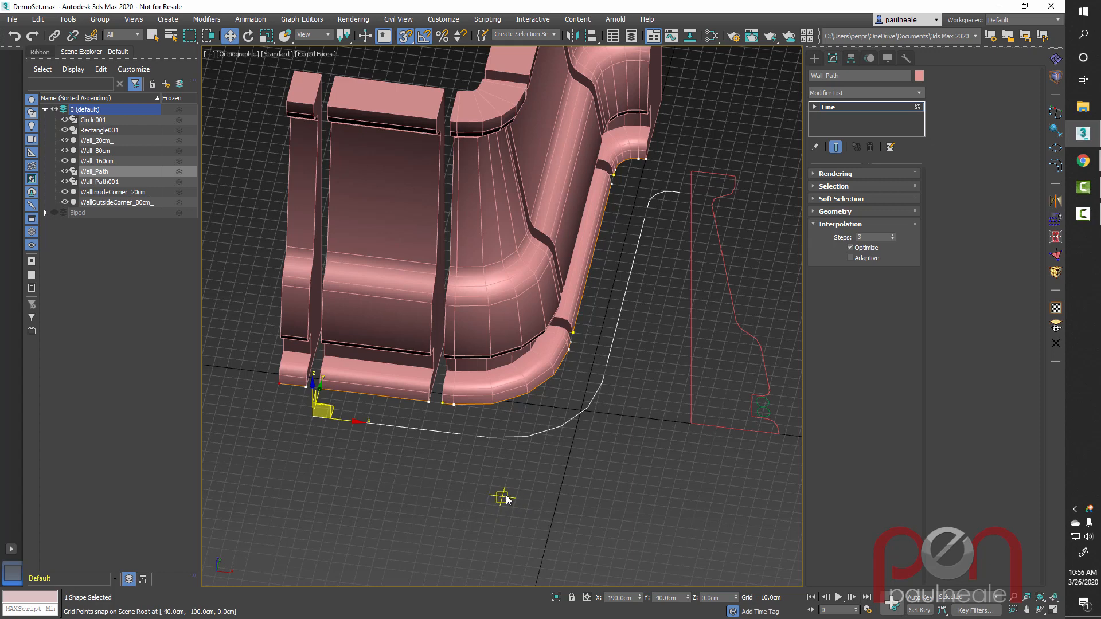
{"action": "key", "text": "1"}
Step: Clone the original Wall_Path as a second Reference placed along the base of the swept wall
{"action": "middle_click_drag", "start_coordinate": [516, 431], "coordinate": [556, 447]}
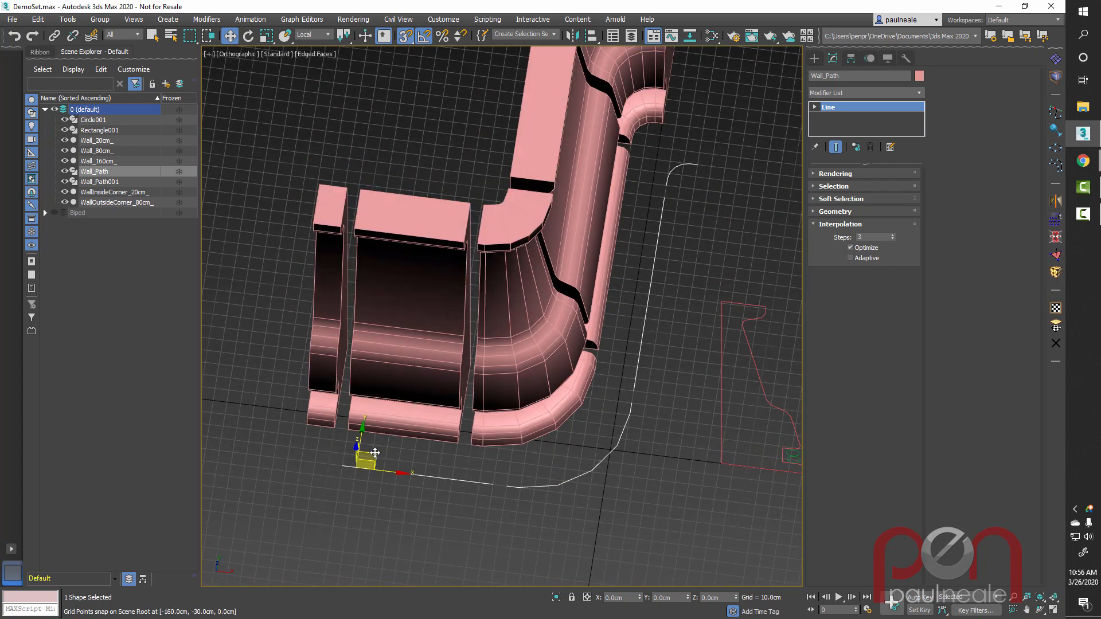
{"action": "left_click_drag", "start_coordinate": [362, 461], "coordinate": [307, 421], "text": "shift"}
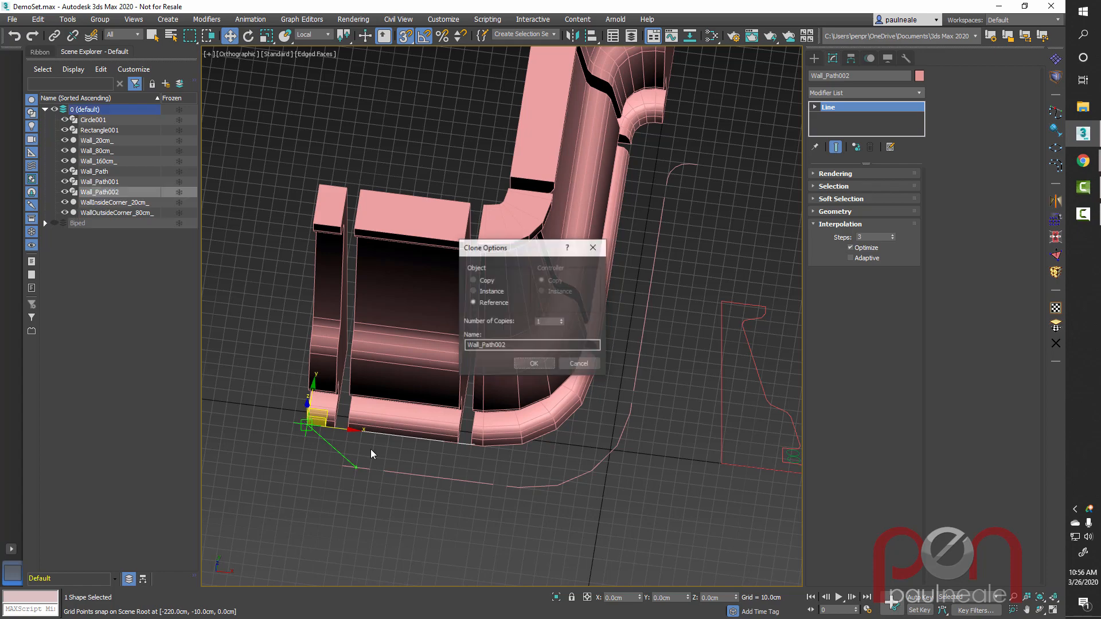
{"action": "left_click", "coordinate": [534, 365]}
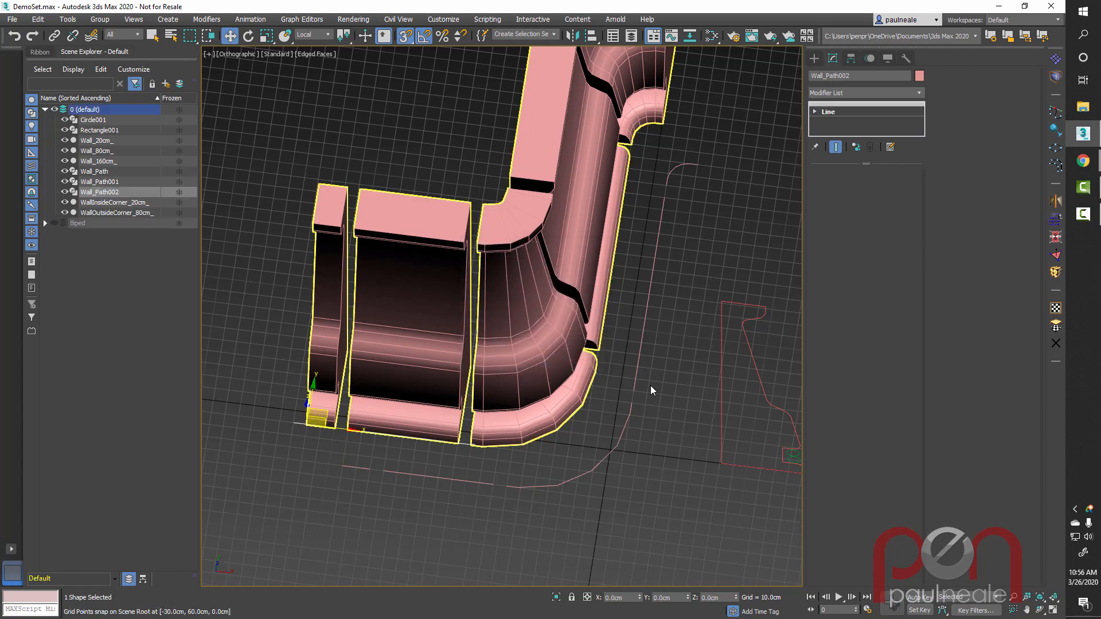
Step: Add a Sweep modifier to Wall_Path002 and use the attached circles as its custom section
{"action": "scroll", "coordinate": [651, 386], "scroll_direction": "up", "scroll_amount": 2}
{"action": "mouse_move", "coordinate": [635, 386]}
{"action": "middle_mouse_down"}
{"action": "mouse_move", "coordinate": [634, 360]}
{"action": "mouse_move", "coordinate": [631, 421]}
{"action": "middle_mouse_up"}
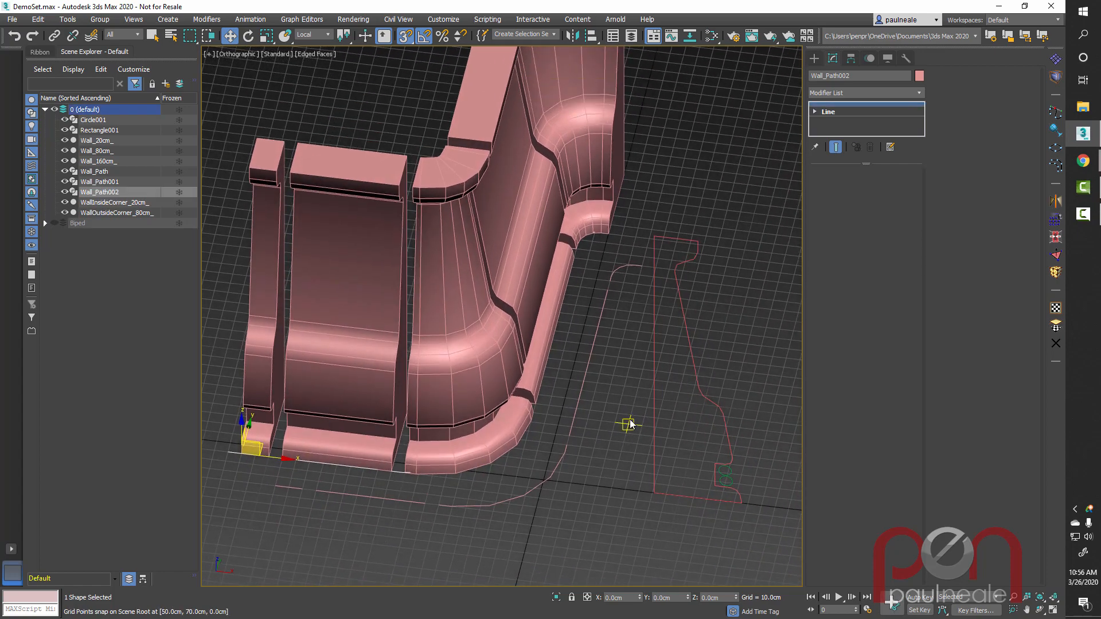
{"action": "type", "text": "xsweep"}
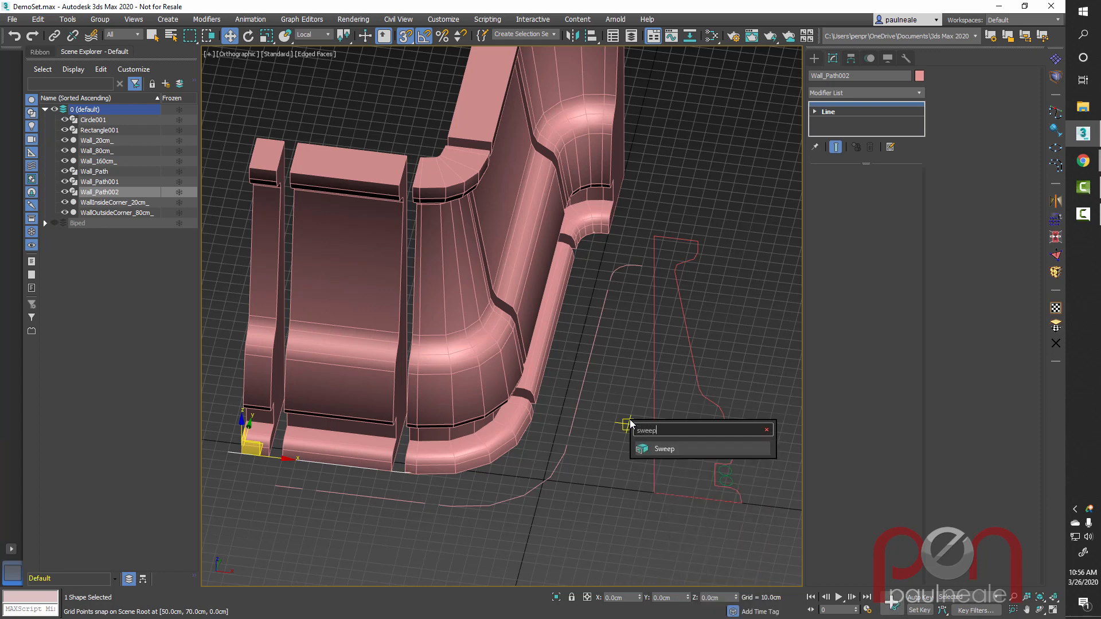
{"action": "key", "text": "Return"}
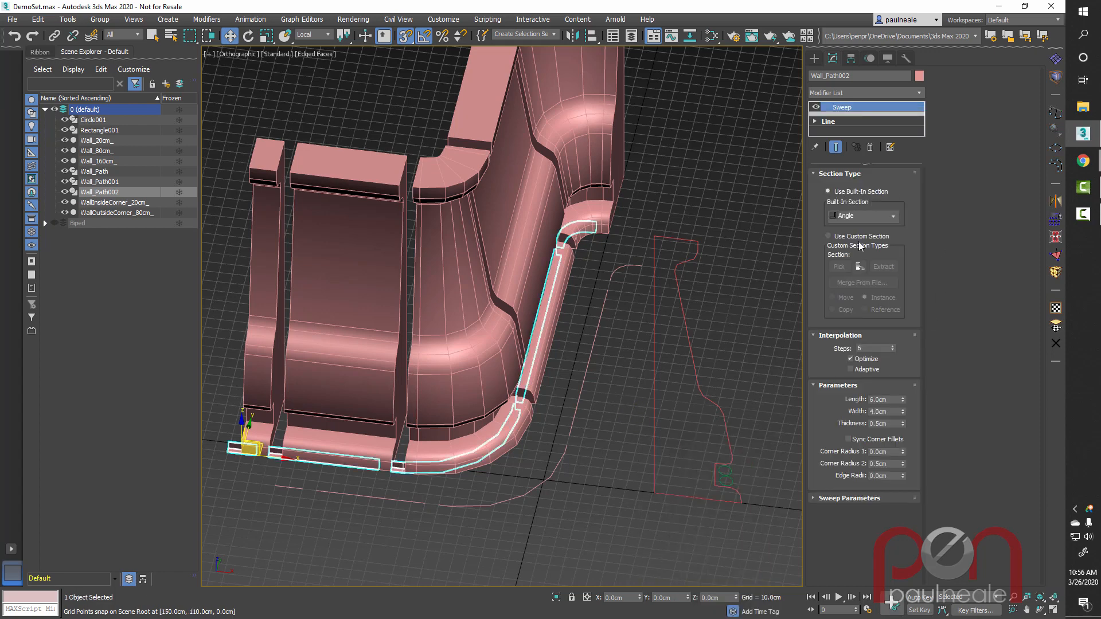
{"action": "left_click", "coordinate": [829, 236]}
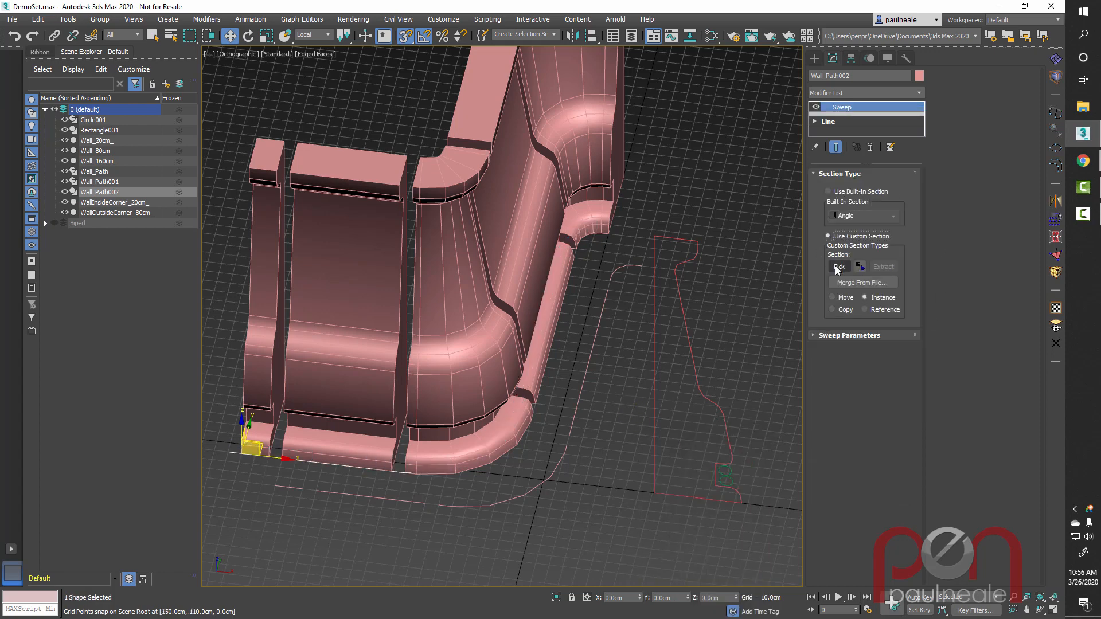
{"action": "left_click", "coordinate": [837, 268]}
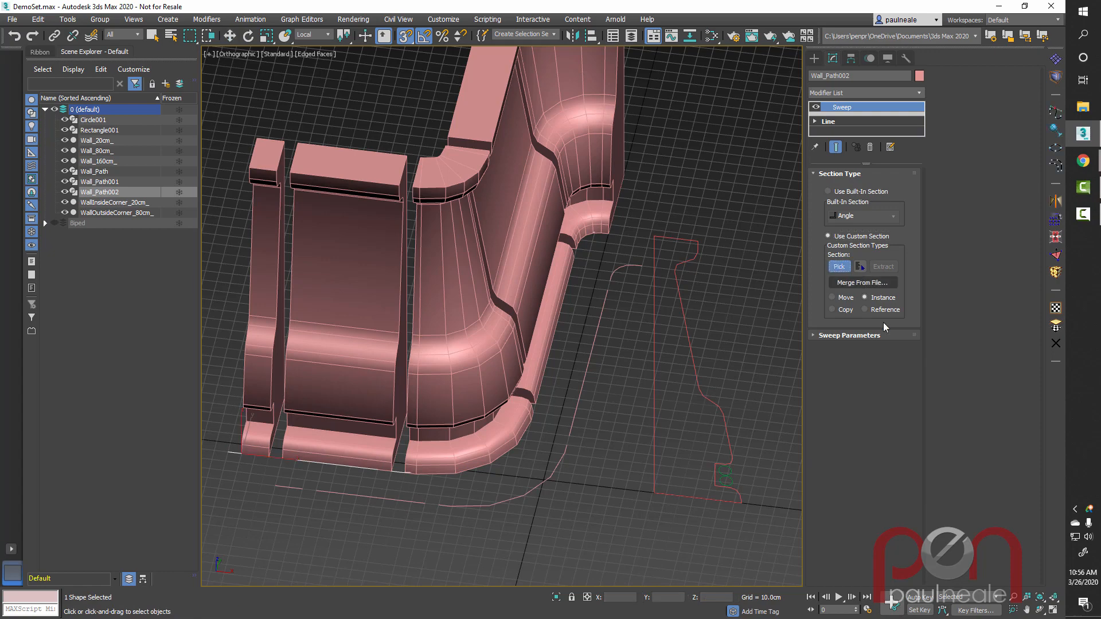
{"action": "left_click", "coordinate": [733, 473]}
{"action": "middle_click_drag", "start_coordinate": [579, 427], "coordinate": [582, 421], "text": "alt"}
Step: Set the circle sweep's pivot alignment to the centre of its section
{"action": "left_click", "coordinate": [820, 335]}
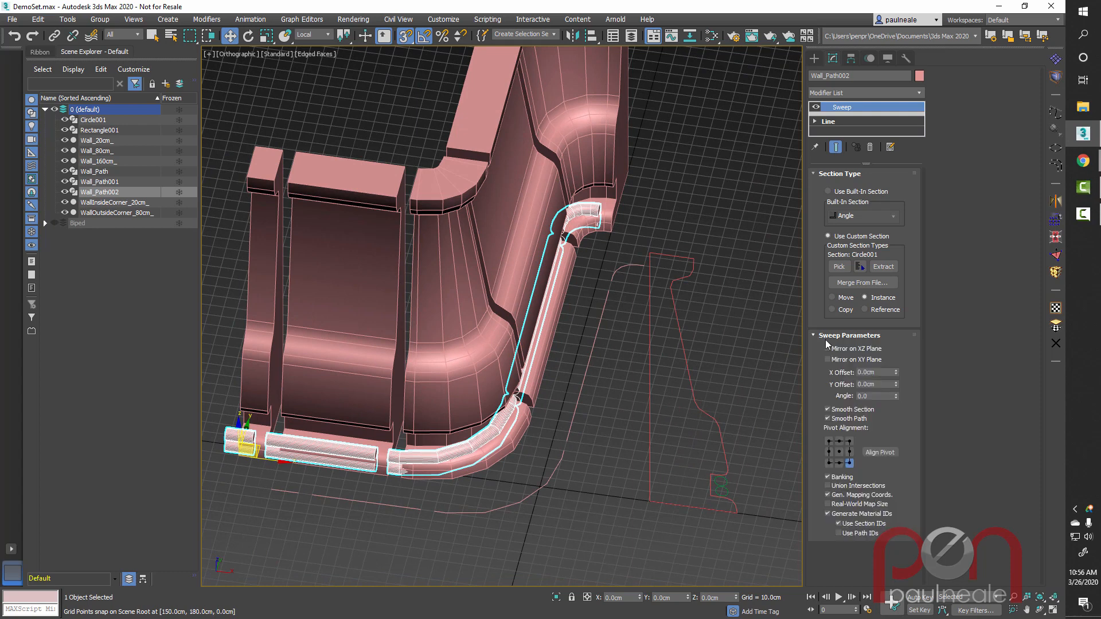
{"action": "left_click", "coordinate": [839, 524]}
{"action": "left_click", "coordinate": [839, 452]}
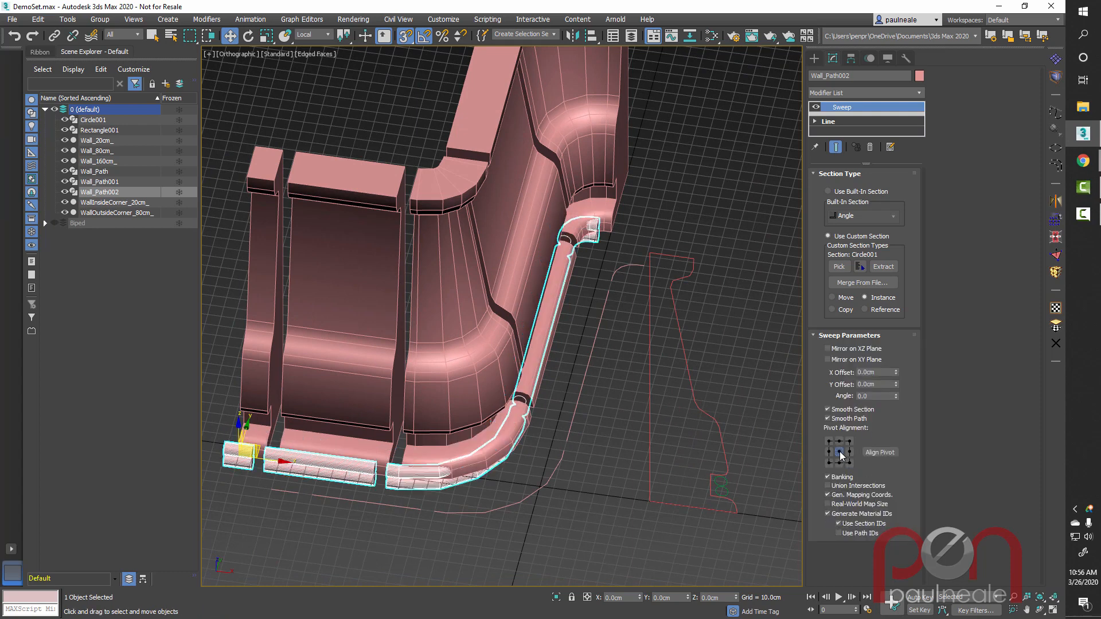
Step: Move the circle sweep on the snap grid so its start lines up with the end of the wall's base
{"action": "middle_click_drag", "start_coordinate": [601, 428], "coordinate": [615, 448], "text": "alt"}
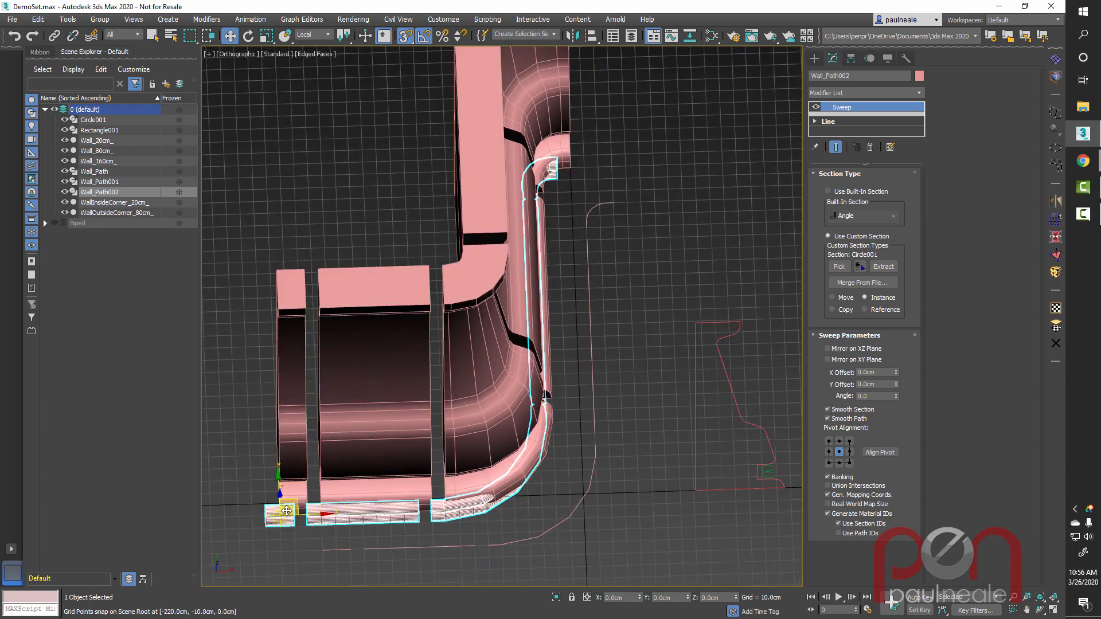
{"action": "left_click_drag", "start_coordinate": [280, 512], "coordinate": [291, 508]}
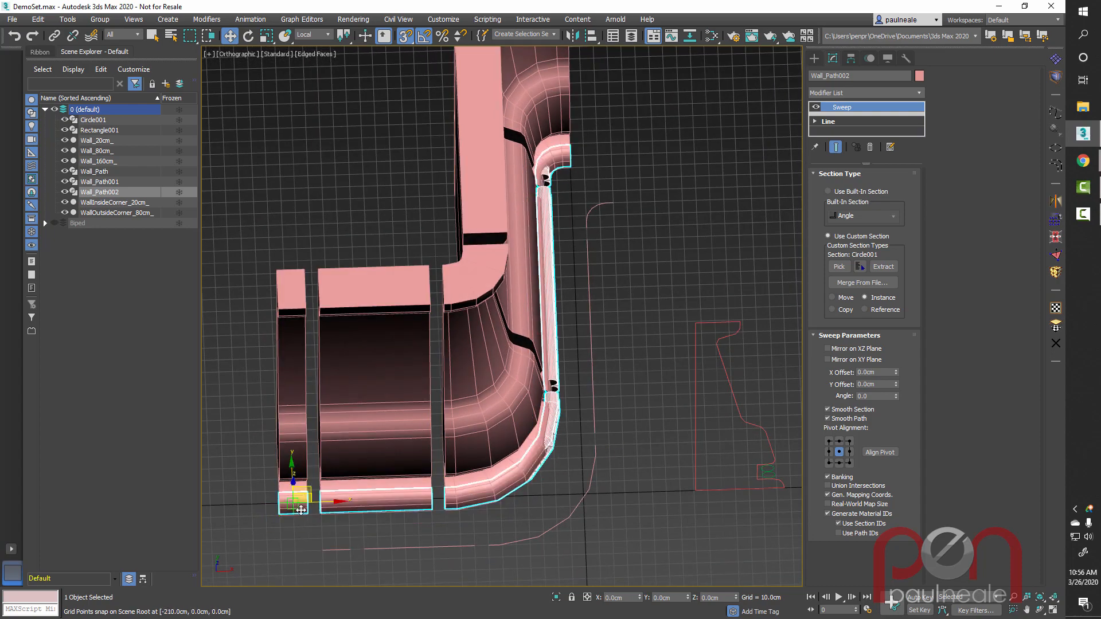
{"action": "middle_click_drag", "start_coordinate": [292, 508], "coordinate": [786, 521], "text": "alt"}
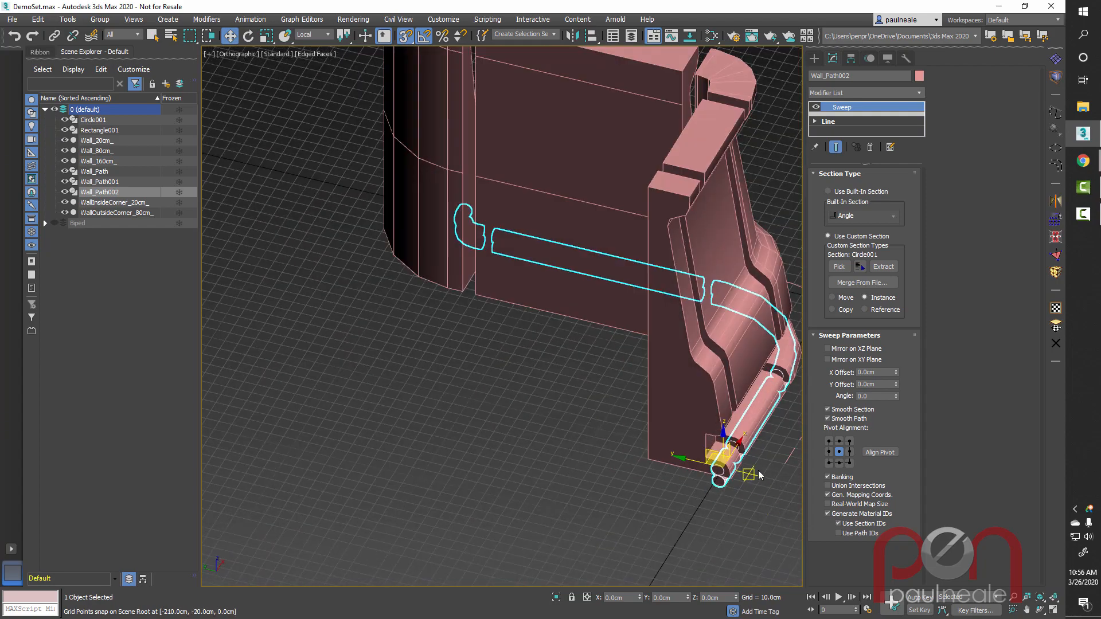
Step: Move the circle sweep Wall_Path002 on the snap grid to the outer bottom corner at the wall's end
{"action": "middle_click_drag", "start_coordinate": [758, 470], "coordinate": [729, 484], "text": "alt"}
{"action": "left_click", "coordinate": [620, 445]}
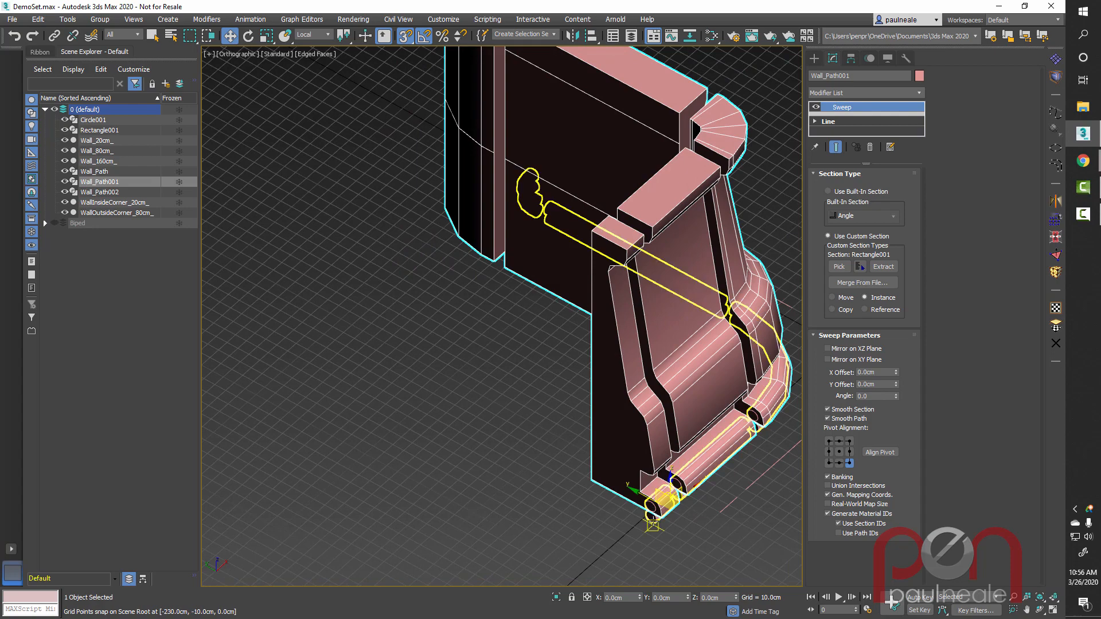
{"action": "left_click", "coordinate": [657, 502]}
{"action": "scroll", "coordinate": [631, 507], "scroll_direction": "up", "scroll_amount": 5}
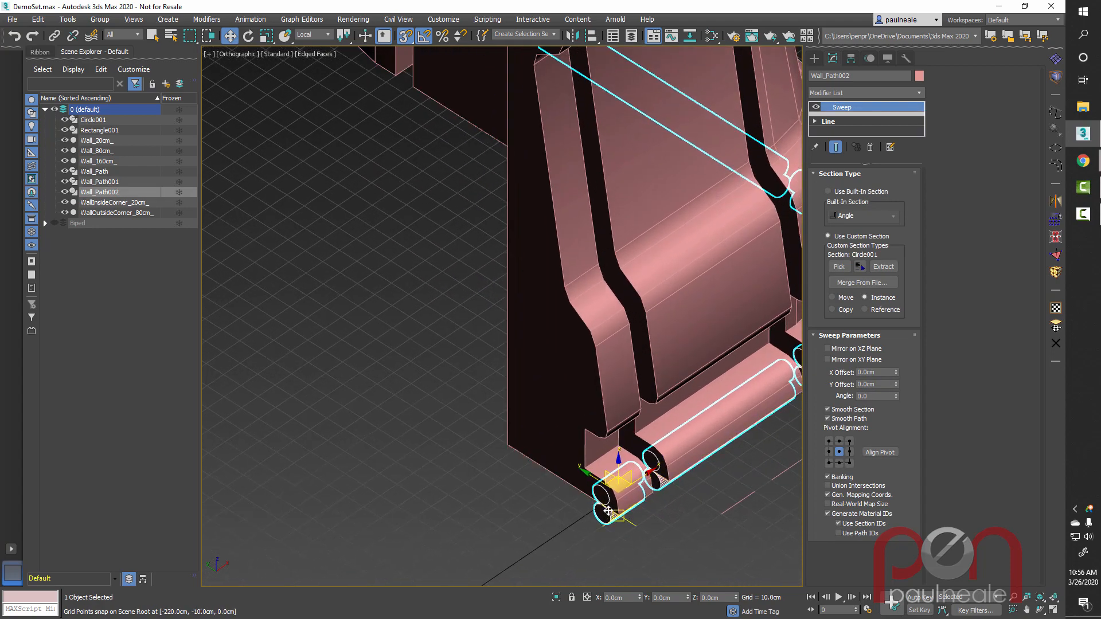
{"action": "left_click_drag", "start_coordinate": [614, 488], "coordinate": [631, 499]}
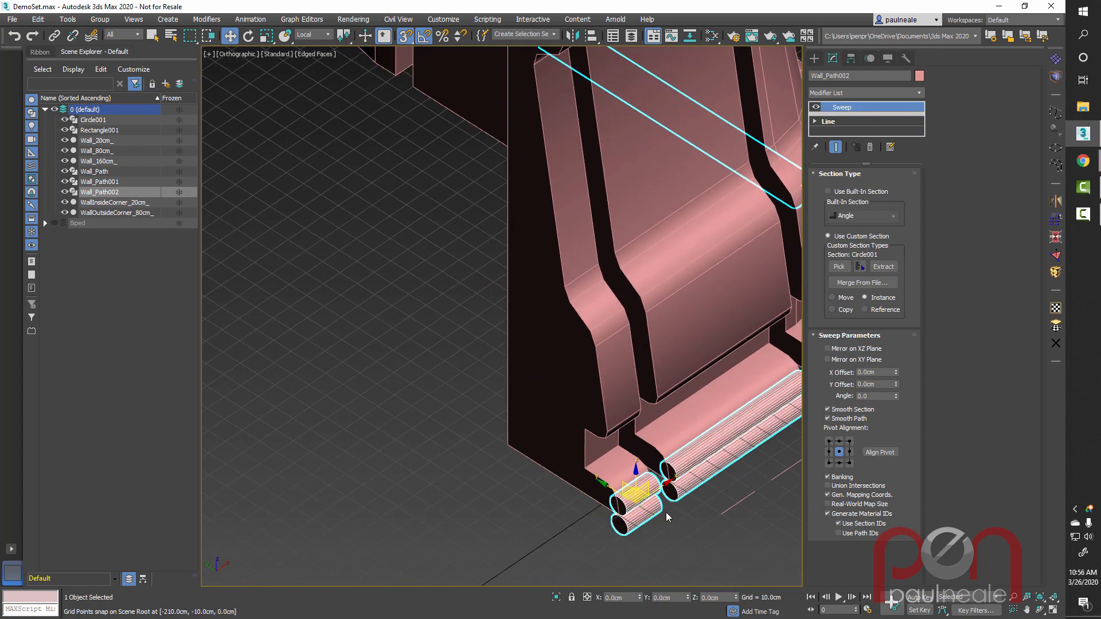
Step: Set the circle sweep's pivot alignment to the bottom-right point of its section
{"action": "scroll", "coordinate": [666, 511], "scroll_direction": "down", "scroll_amount": 5}
{"action": "middle_click_drag", "start_coordinate": [653, 497], "coordinate": [636, 373], "text": "alt"}
{"action": "scroll", "coordinate": [529, 345], "scroll_direction": "up", "scroll_amount": 2}
{"action": "middle_click_drag", "start_coordinate": [529, 344], "coordinate": [526, 403], "text": "alt"}
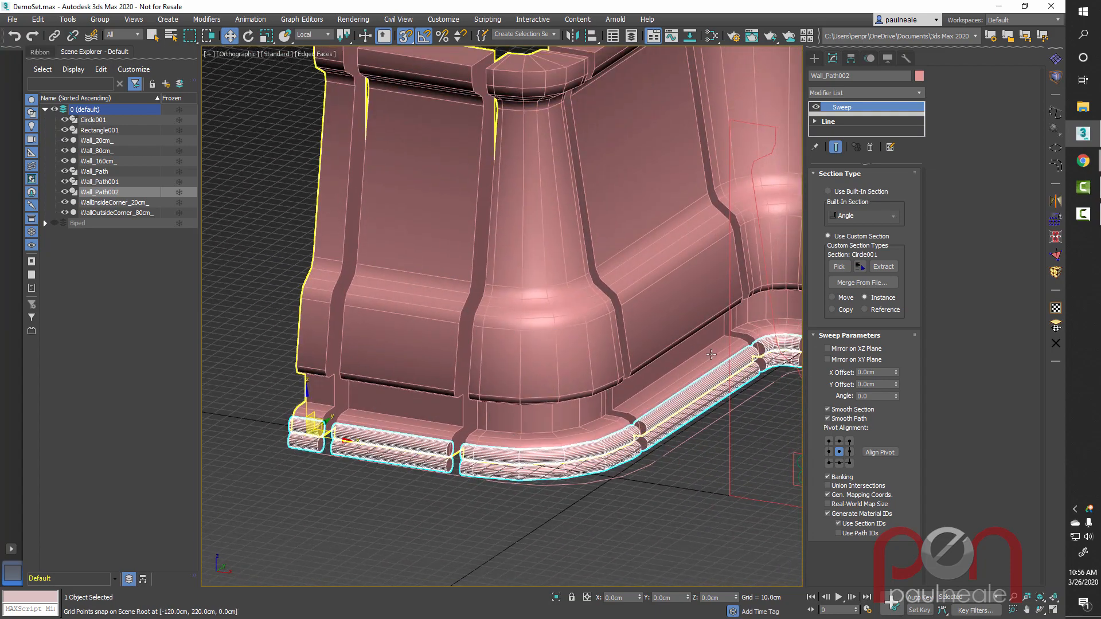
{"action": "left_click", "coordinate": [850, 463]}
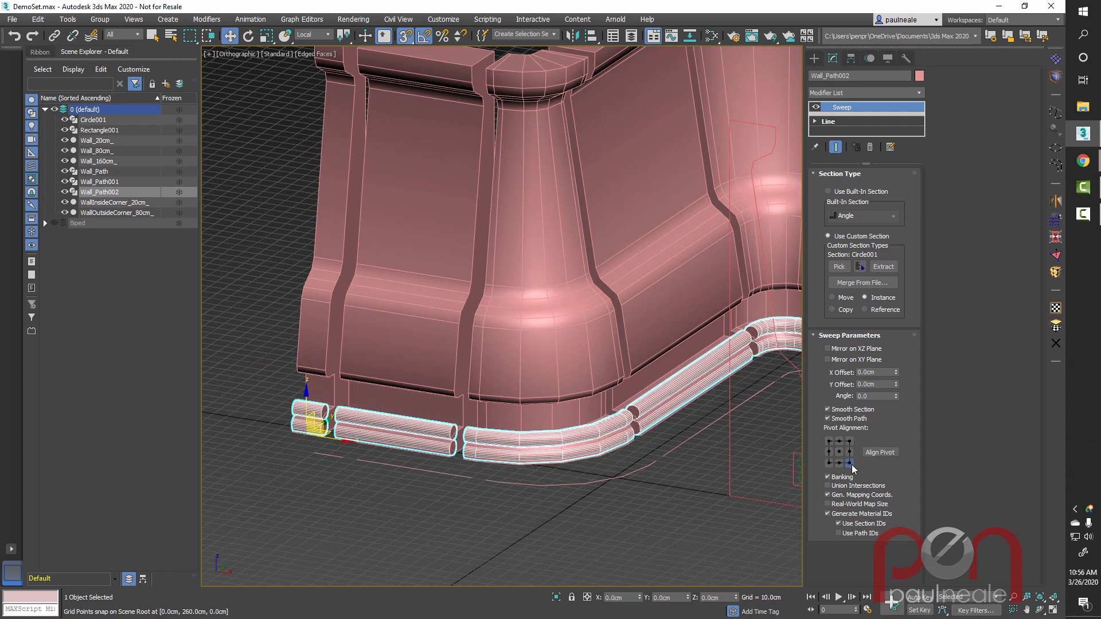
{"action": "middle_click_drag", "start_coordinate": [644, 453], "coordinate": [647, 433], "text": "alt"}
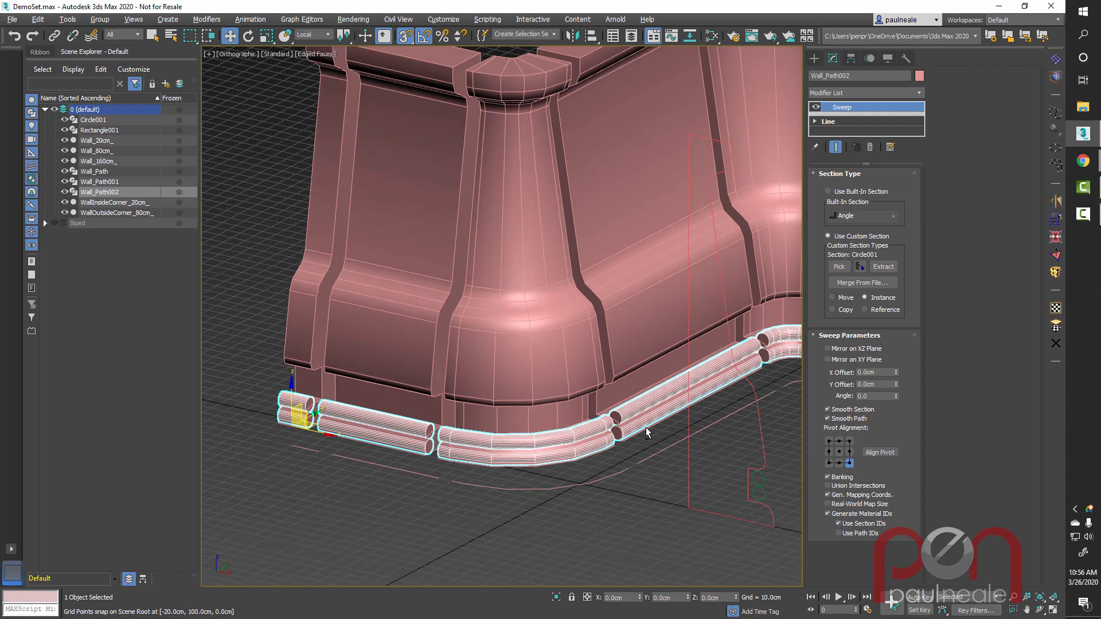
{"action": "left_click", "coordinate": [830, 442]}
{"action": "left_click", "coordinate": [849, 462]}
{"action": "middle_click_drag", "start_coordinate": [533, 427], "coordinate": [533, 429], "text": "alt"}
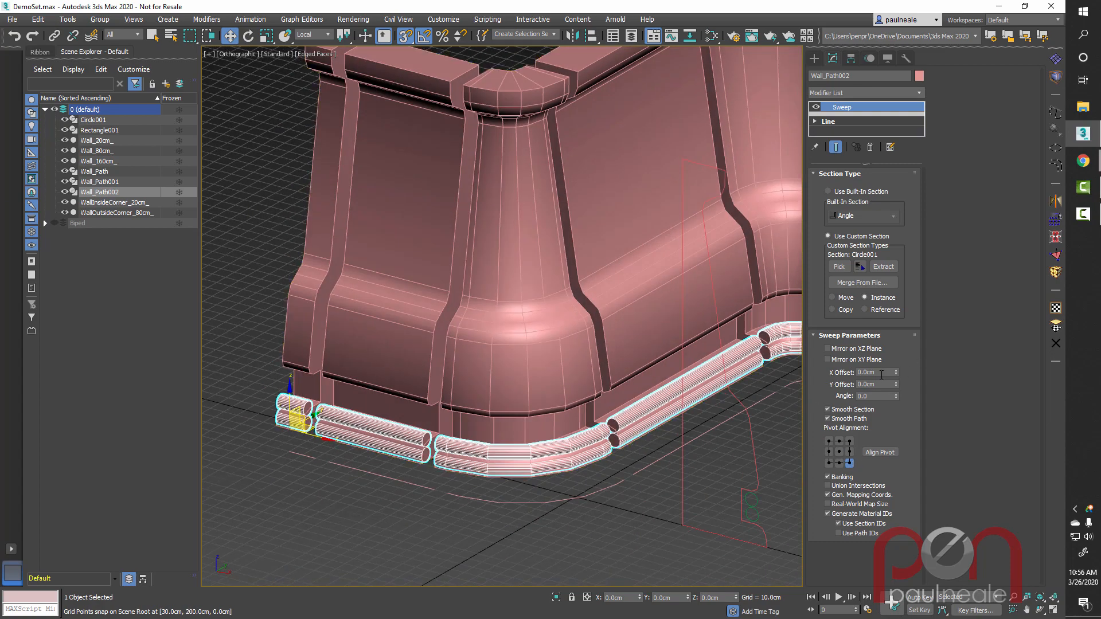
Step: Offset the circle sweep's section by X -7.1 cm and Y 16.82 cm to seat it in the wall's recess
{"action": "left_click_drag", "start_coordinate": [898, 384], "coordinate": [832, 36]}
{"action": "middle_click_drag", "start_coordinate": [523, 428], "coordinate": [725, 364], "text": "alt"}
{"action": "scroll", "coordinate": [701, 448], "scroll_direction": "up", "scroll_amount": 2}
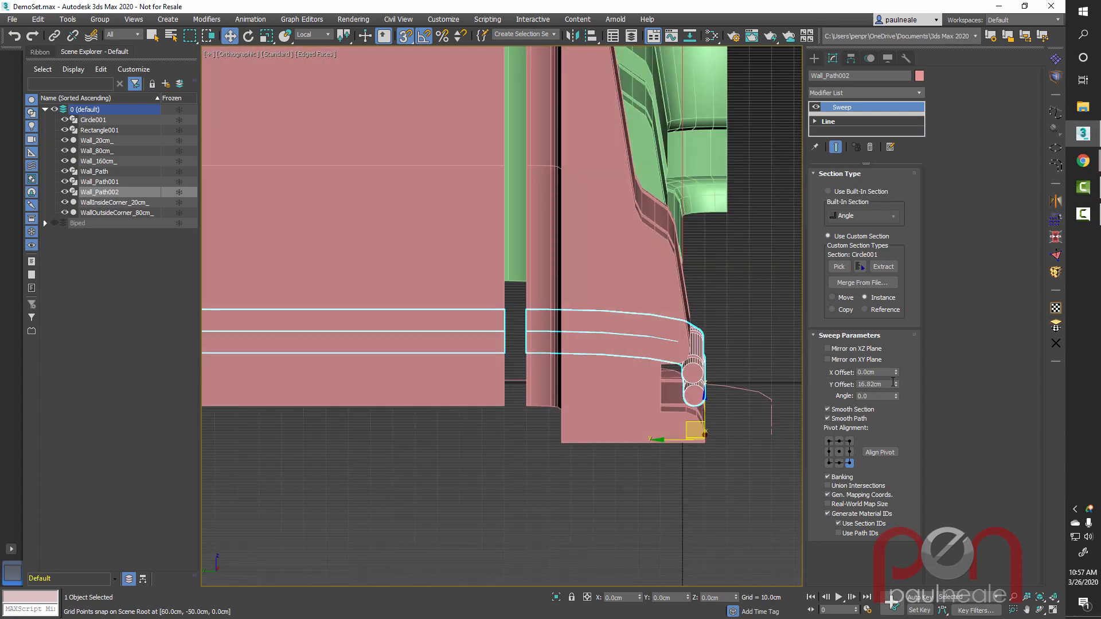
{"action": "left_click_drag", "start_coordinate": [896, 374], "coordinate": [897, 414]}
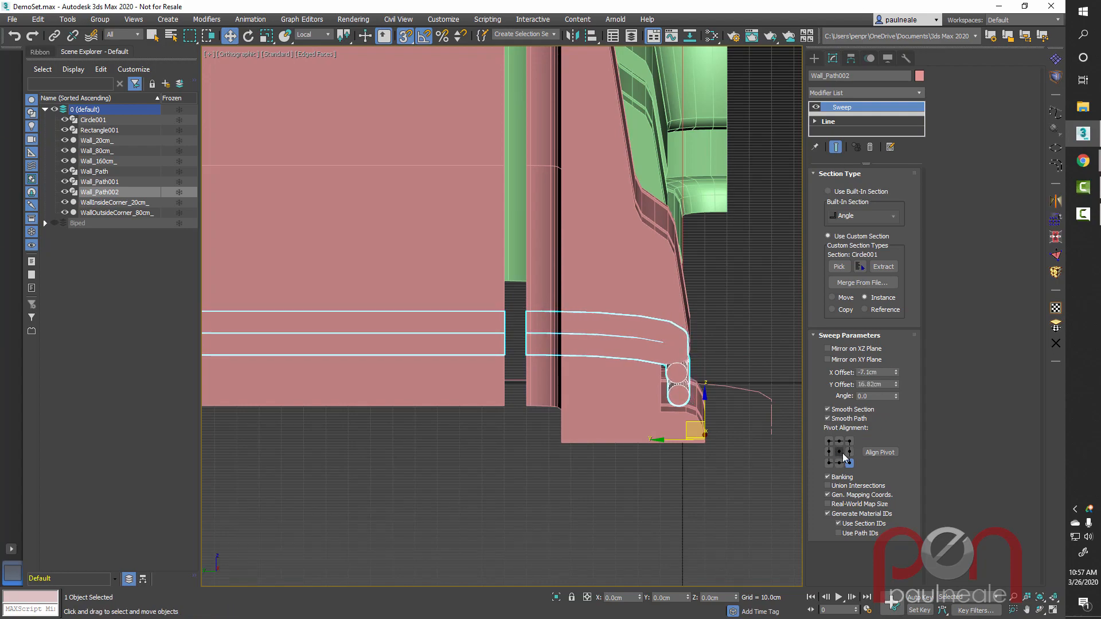
{"action": "middle_click_drag", "start_coordinate": [643, 402], "coordinate": [760, 408], "text": "alt"}
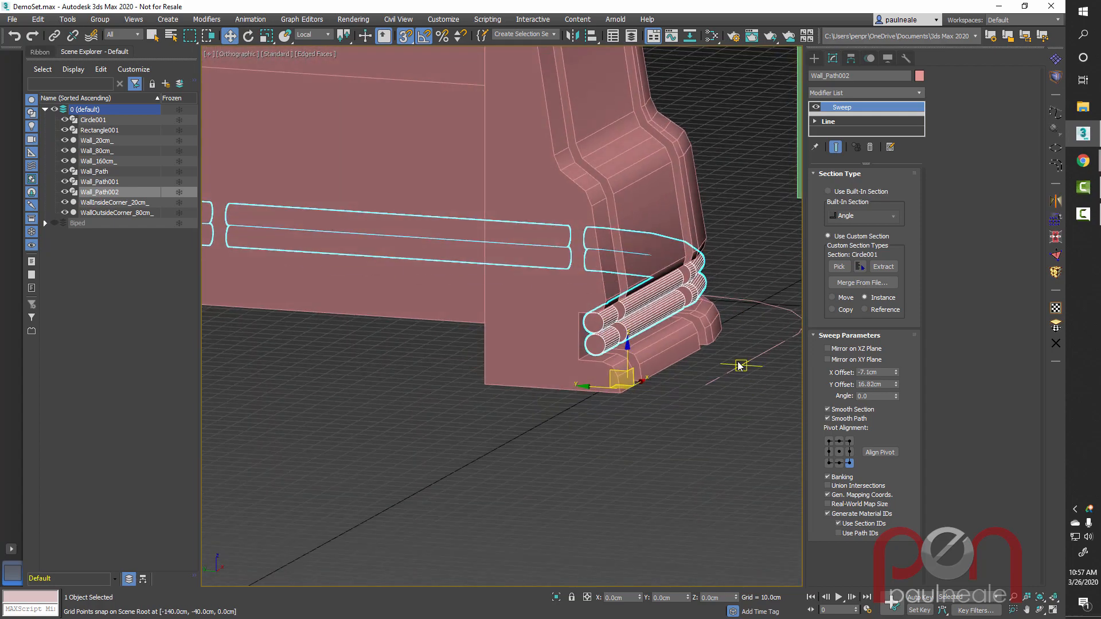
{"action": "middle_click_drag", "start_coordinate": [740, 365], "coordinate": [652, 291], "text": "alt"}
{"action": "scroll", "coordinate": [553, 376], "scroll_direction": "down", "scroll_amount": 3}
{"action": "middle_click_drag", "start_coordinate": [552, 383], "coordinate": [561, 376], "text": "alt"}
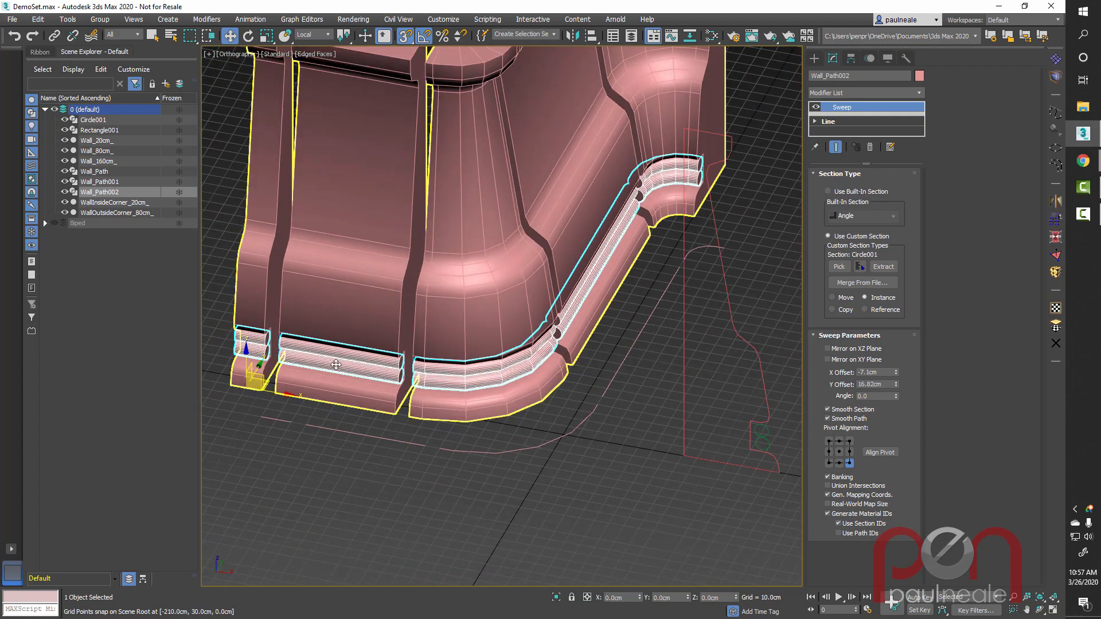
{"action": "middle_click_drag", "start_coordinate": [682, 279], "coordinate": [686, 256]}
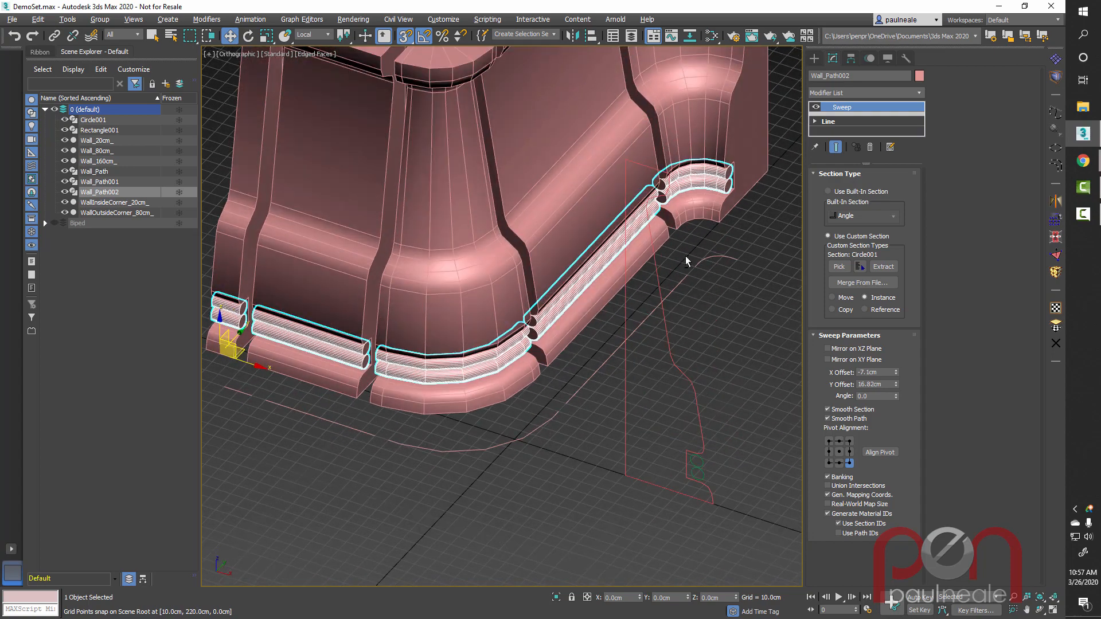
Step: Reduce the interpolation steps of the Circle001 section spline to 1
{"action": "left_click", "coordinate": [696, 467]}
{"action": "scroll", "coordinate": [526, 344], "scroll_direction": "up", "scroll_amount": 3}
{"action": "middle_click_drag", "start_coordinate": [525, 340], "coordinate": [473, 301]}
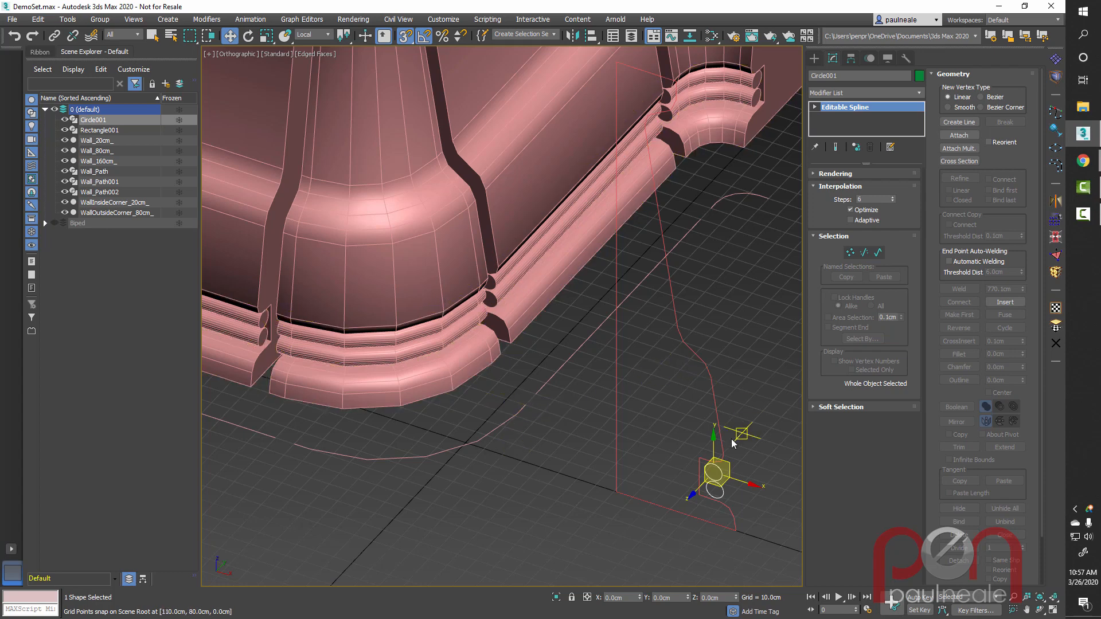
{"action": "left_click", "coordinate": [893, 201]}
{"action": "left_click", "coordinate": [893, 201]}
{"action": "left_click", "coordinate": [893, 200]}
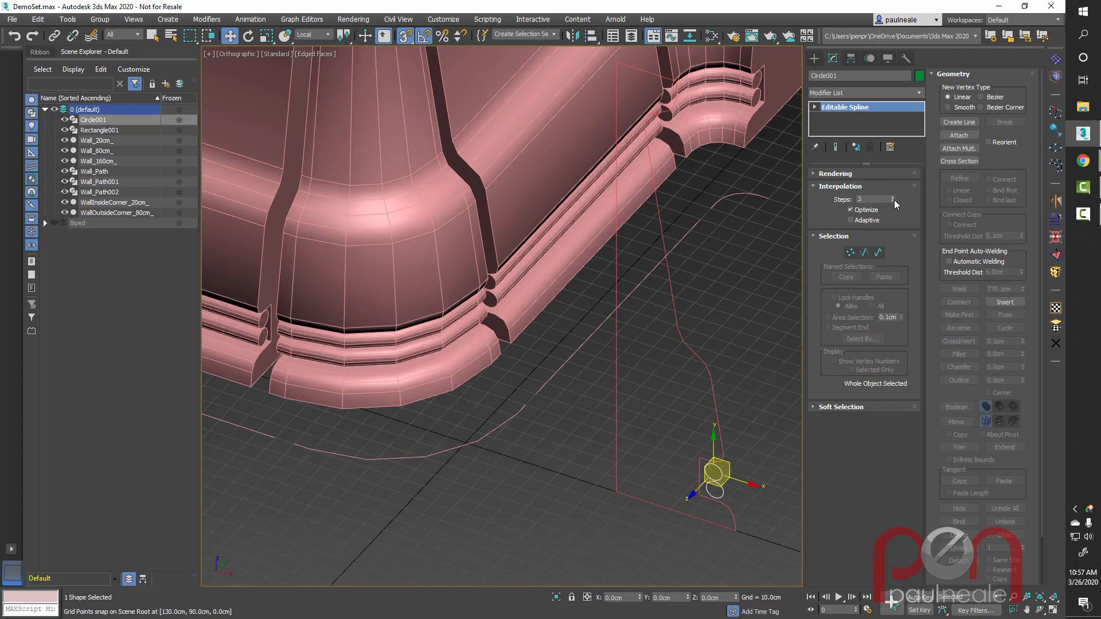
{"action": "left_click", "coordinate": [893, 201]}
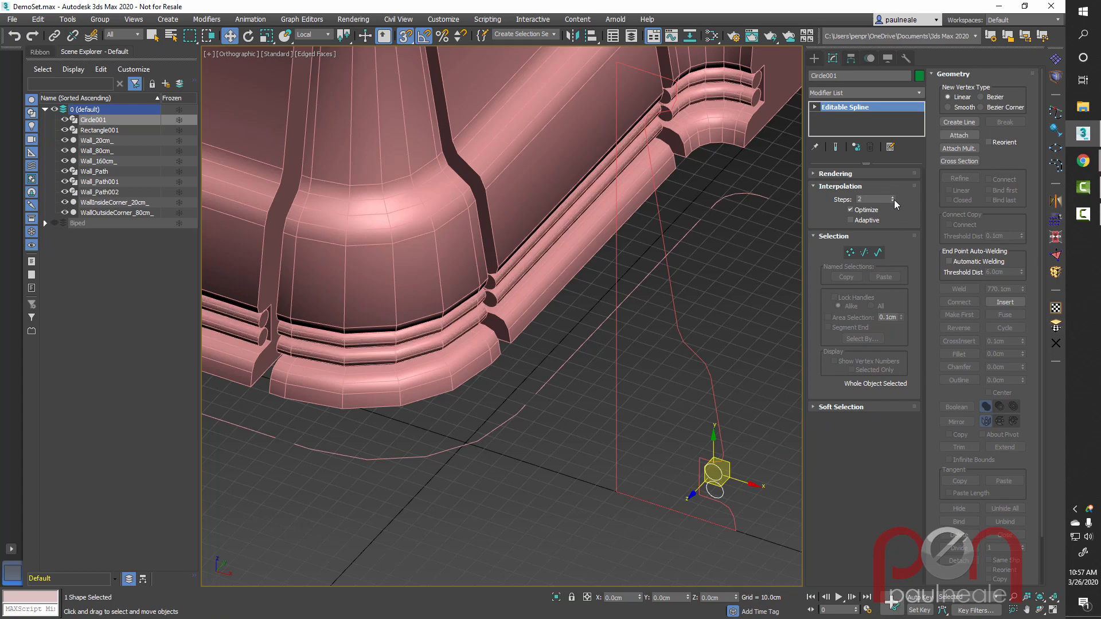
{"action": "middle_click_drag", "start_coordinate": [636, 253], "coordinate": [634, 222], "text": "alt"}
{"action": "scroll", "coordinate": [499, 433], "scroll_direction": "up", "scroll_amount": 4}
{"action": "middle_click_drag", "start_coordinate": [499, 434], "coordinate": [740, 322], "text": "alt"}
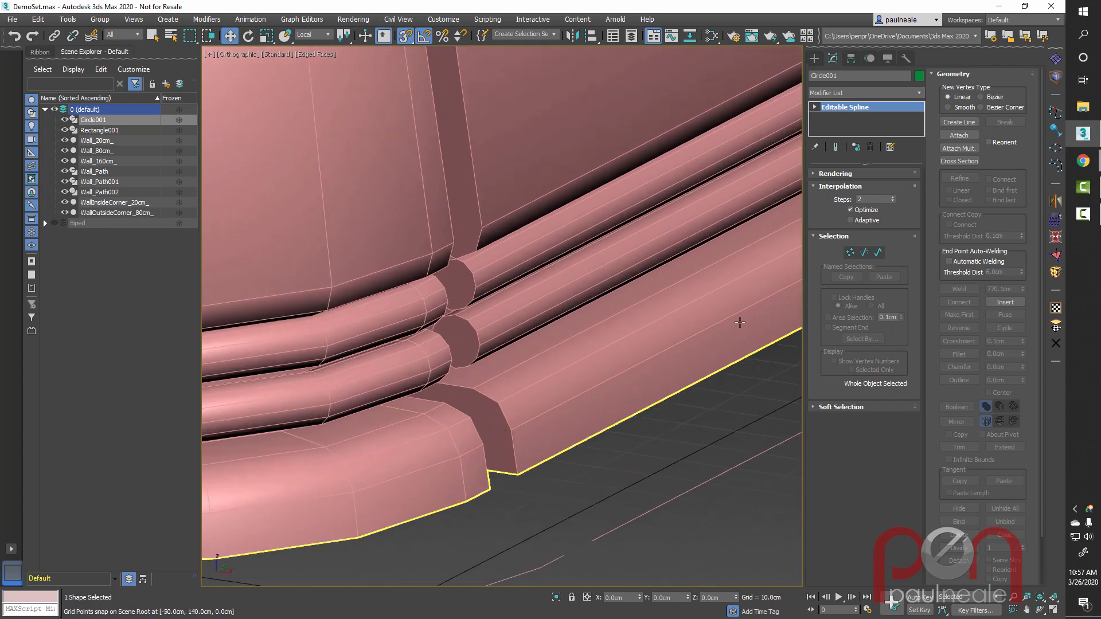
{"action": "left_click", "coordinate": [893, 202]}
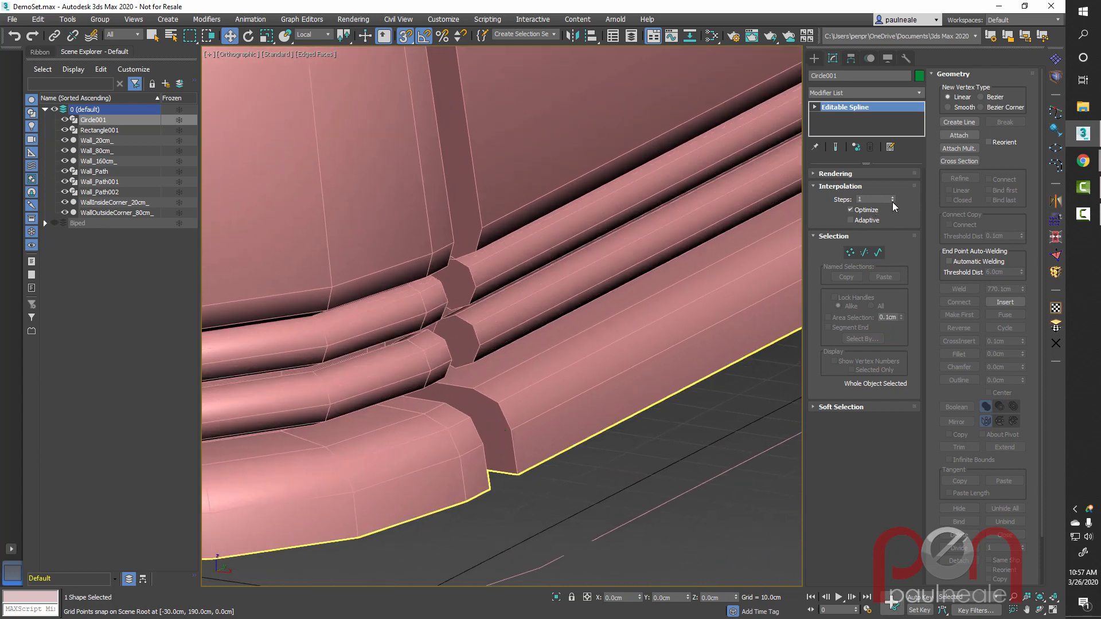
{"action": "left_click", "coordinate": [892, 201]}
{"action": "left_click", "coordinate": [893, 197]}
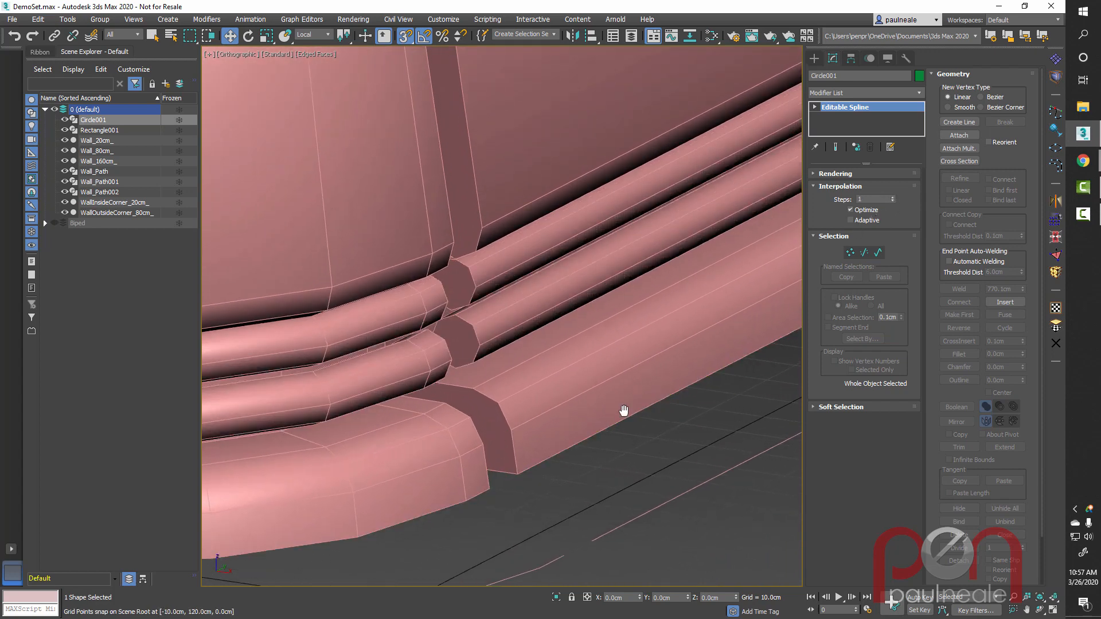
{"action": "middle_click_drag", "start_coordinate": [622, 410], "coordinate": [584, 299], "text": "alt"}
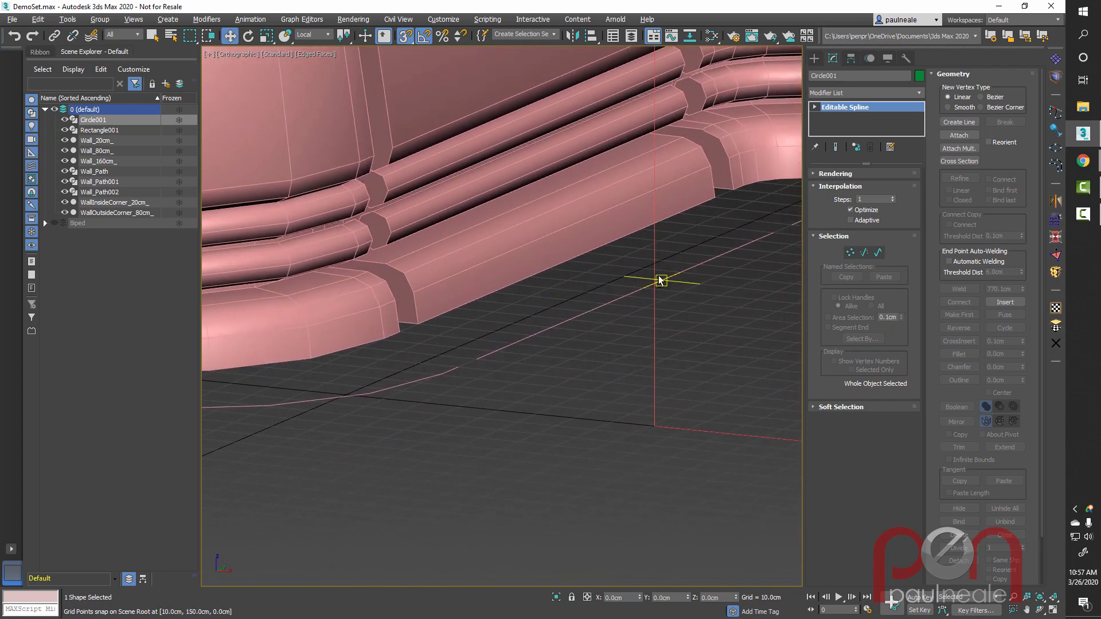
Step: Select the circle sweep Wall_Path002 and turn off the edged faces display in the viewport
{"action": "middle_click_drag", "start_coordinate": [661, 280], "coordinate": [569, 274], "text": "alt"}
{"action": "scroll", "coordinate": [569, 274], "scroll_direction": "down", "scroll_amount": 5}
{"action": "middle_click_drag", "start_coordinate": [578, 343], "coordinate": [610, 350]}
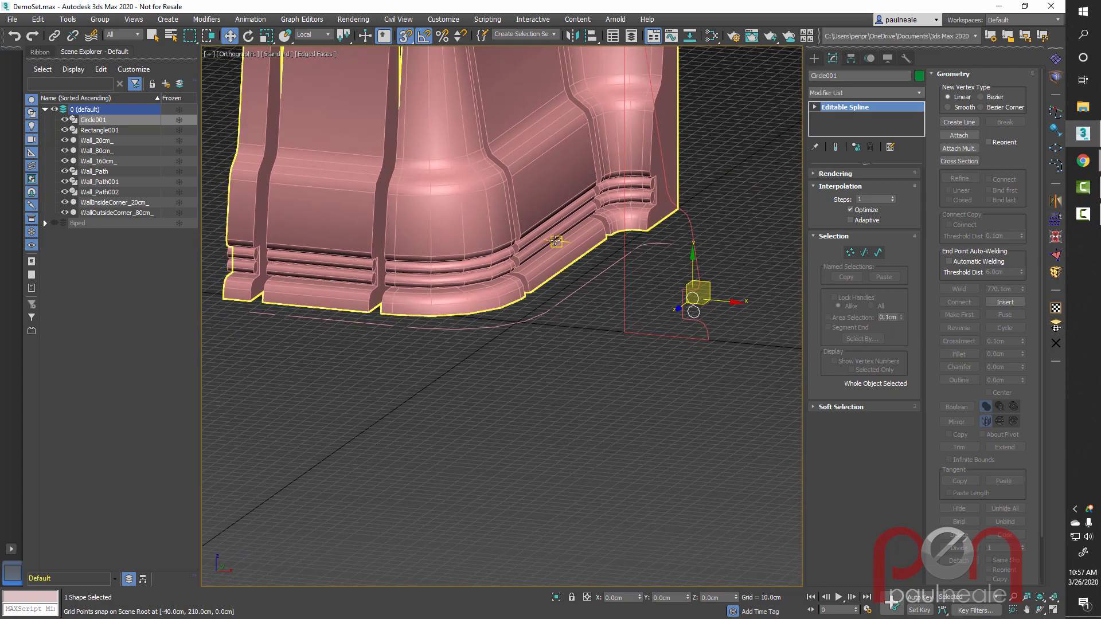
{"action": "left_click", "coordinate": [628, 189]}
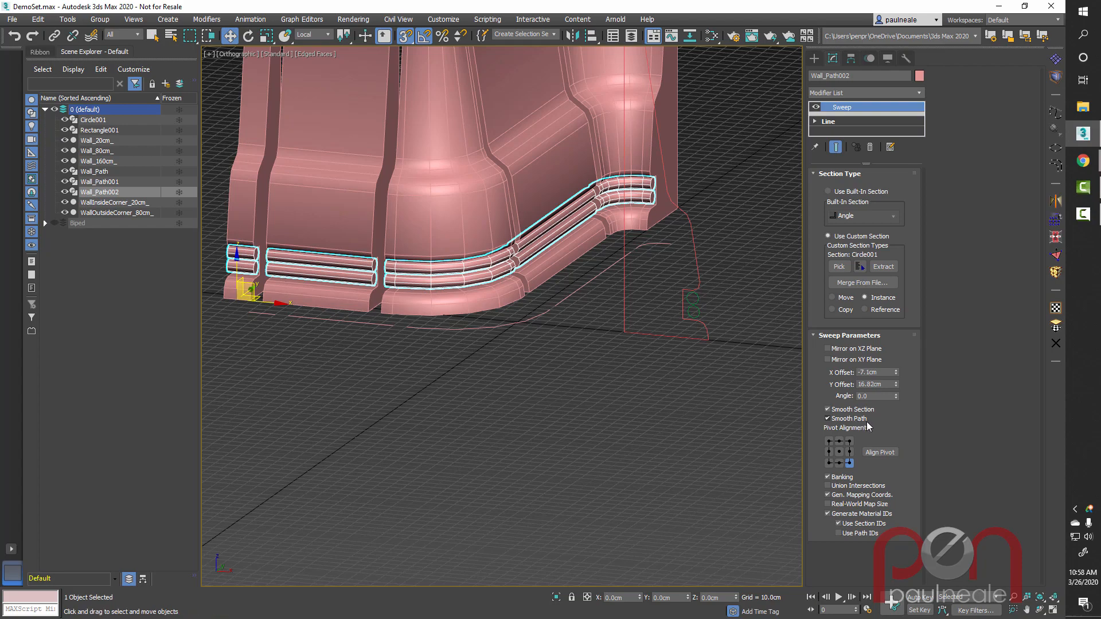
{"action": "mouse_move", "coordinate": [568, 357]}
{"action": "middle_mouse_down"}
{"action": "mouse_move", "coordinate": [586, 410]}
{"action": "mouse_move", "coordinate": [597, 403]}
{"action": "mouse_move", "coordinate": [566, 396]}
{"action": "mouse_move", "coordinate": [601, 420]}
{"action": "mouse_move", "coordinate": [649, 387]}
{"action": "mouse_move", "coordinate": [625, 378]}
{"action": "mouse_move", "coordinate": [568, 401]}
{"action": "mouse_move", "coordinate": [591, 419]}
{"action": "middle_mouse_up"}
{"action": "key", "text": "F4"}
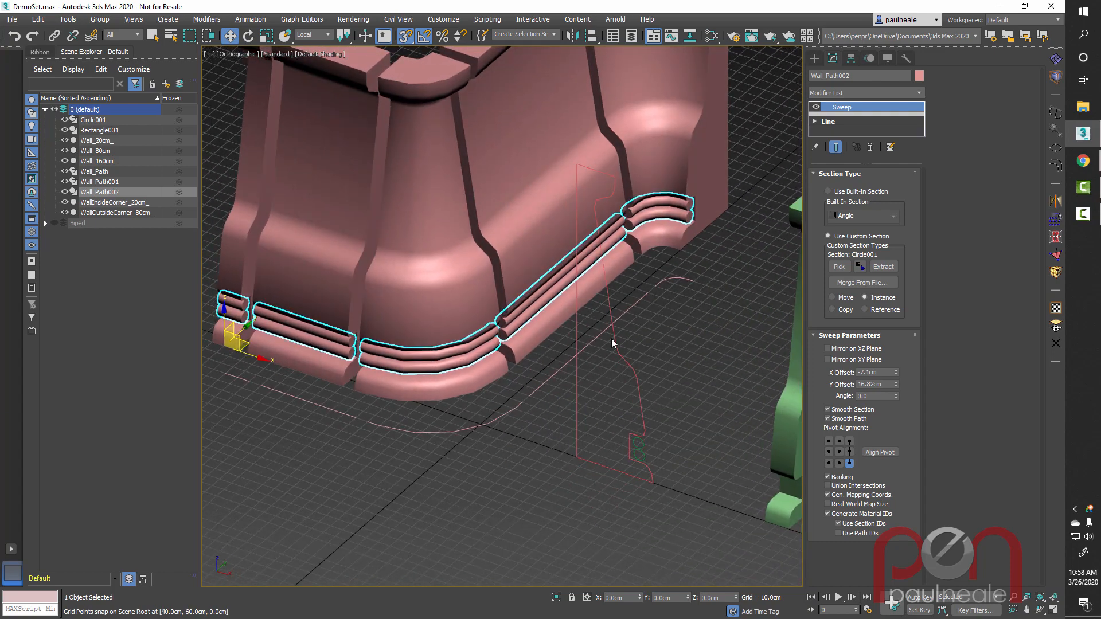
{"action": "middle_click_drag", "start_coordinate": [524, 276], "coordinate": [582, 346], "text": "alt"}
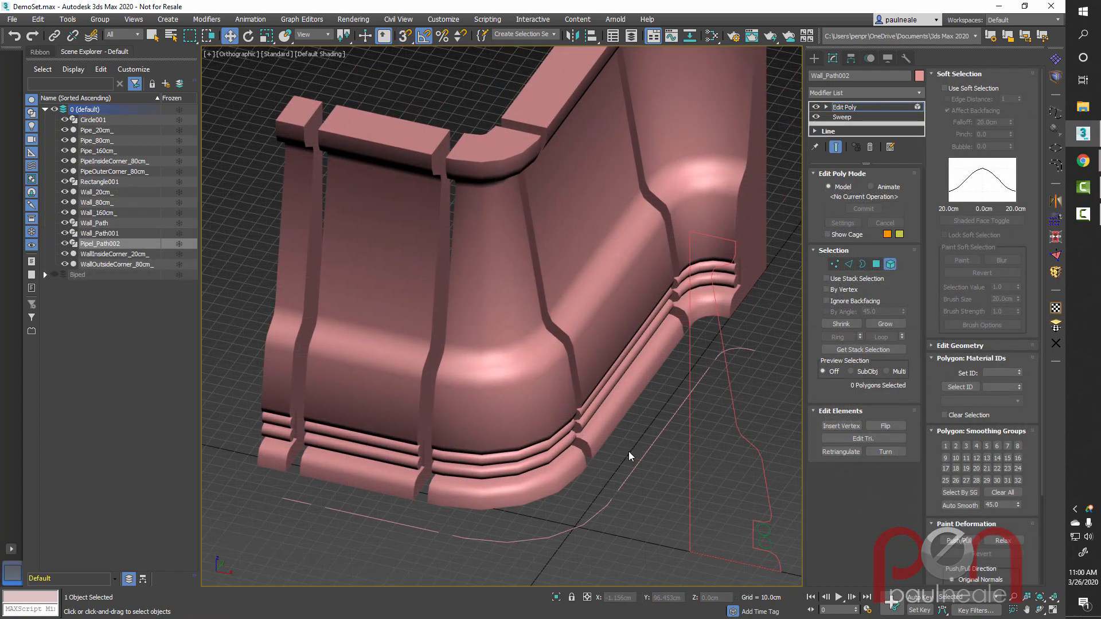
Step: Switch the viewport to perspective and correct the name of the pipe path object to Pipe_Path002
{"action": "key", "text": "p"}
{"action": "middle_click_drag", "start_coordinate": [629, 450], "coordinate": [623, 426], "text": "alt"}
{"action": "middle_click_drag", "start_coordinate": [623, 425], "coordinate": [638, 391]}
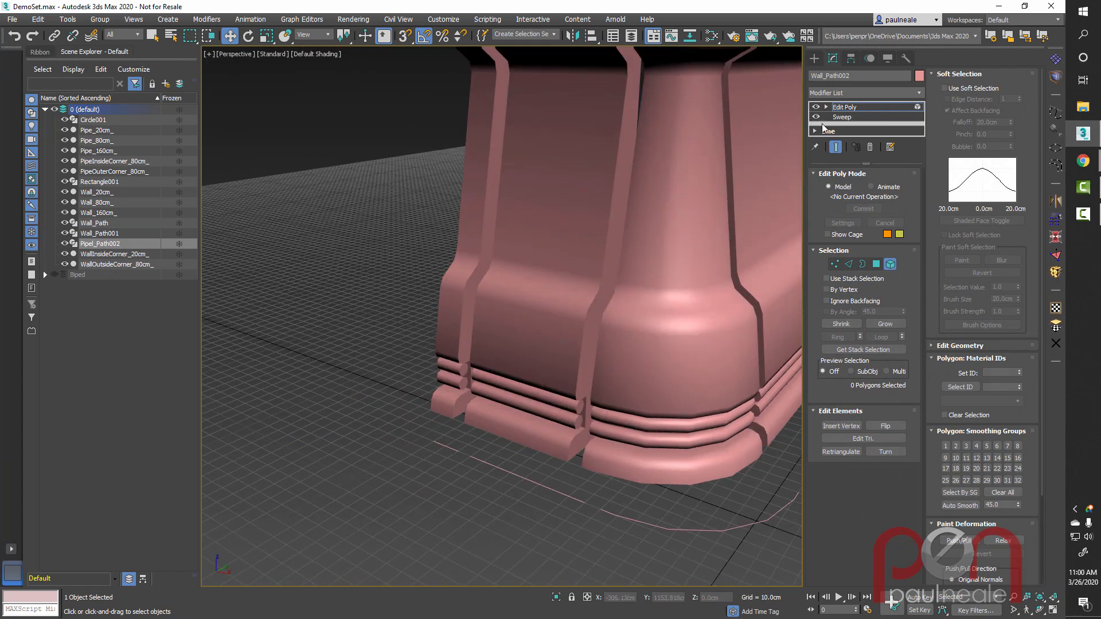
{"action": "left_click", "coordinate": [91, 245]}
{"action": "middle_click_drag", "start_coordinate": [508, 309], "coordinate": [559, 303], "text": "alt"}
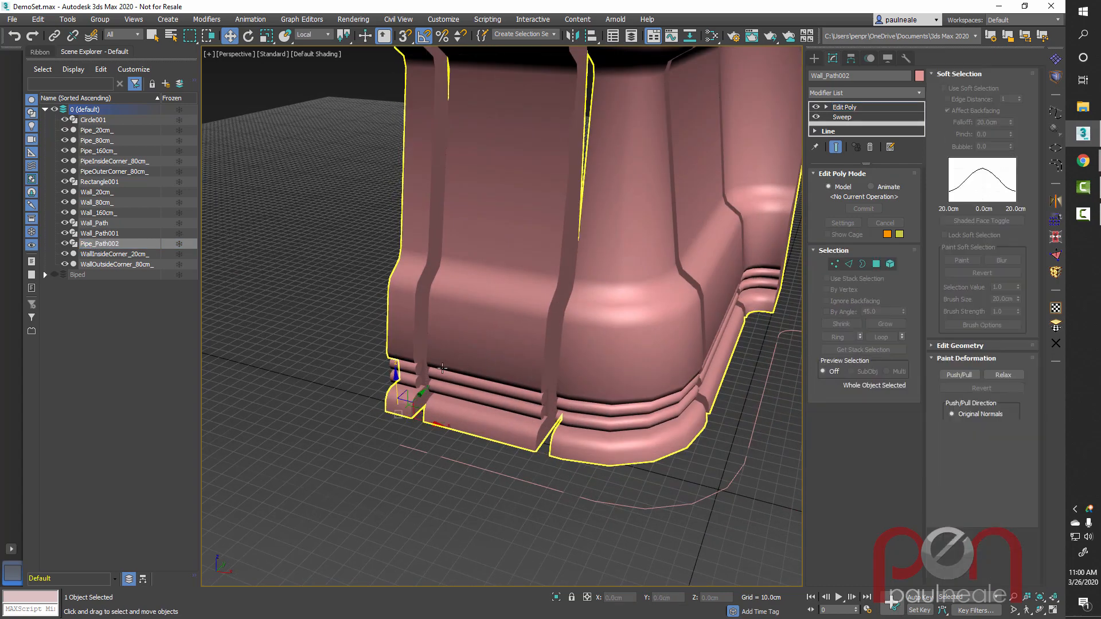
Step: Select Pipe_20cm_ for pivot editing and configure the snap settings to snap to vertices only
{"action": "left_click", "coordinate": [406, 372]}
{"action": "middle_click_drag", "start_coordinate": [500, 360], "coordinate": [539, 342], "text": "alt"}
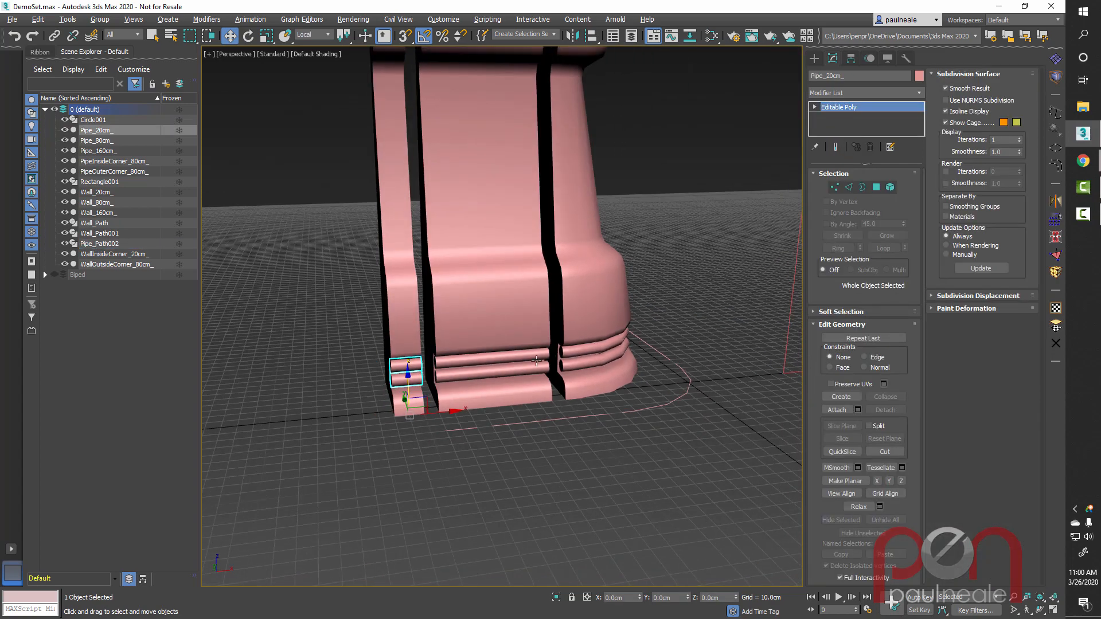
{"action": "middle_click_drag", "start_coordinate": [476, 390], "coordinate": [631, 437]}
{"action": "scroll", "coordinate": [469, 297], "scroll_direction": "up", "scroll_amount": 6}
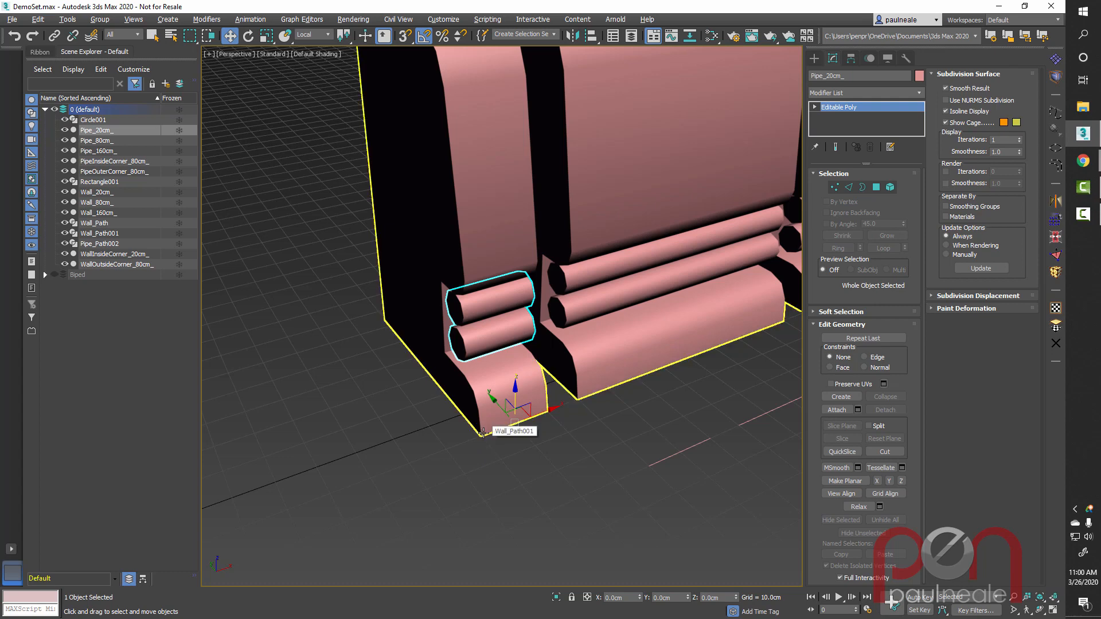
{"action": "middle_click_drag", "start_coordinate": [495, 435], "coordinate": [491, 441]}
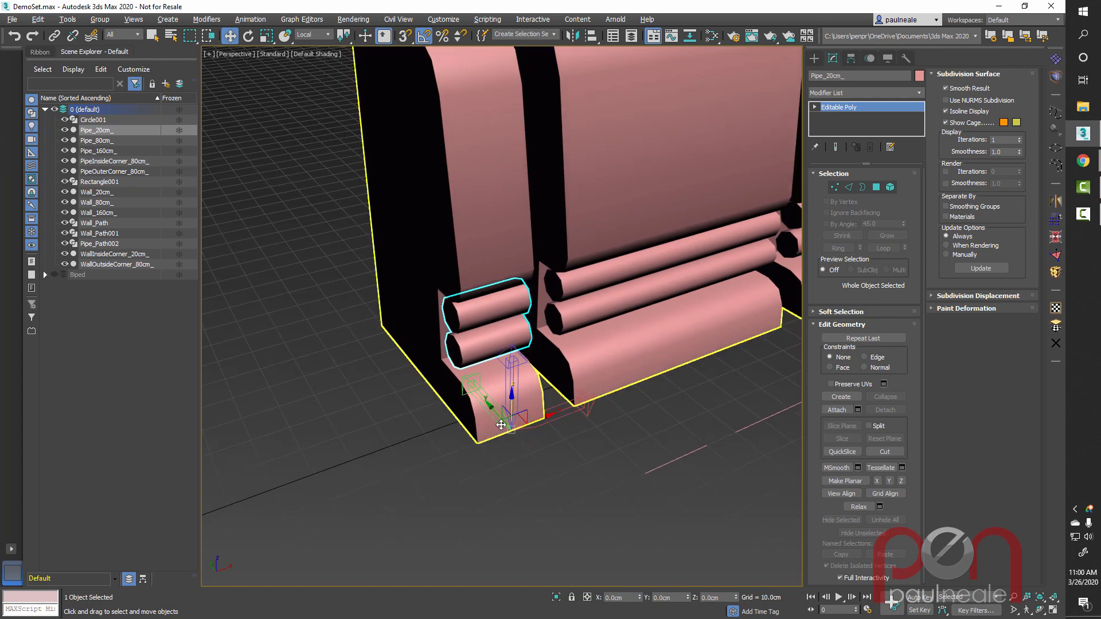
{"action": "right_click", "coordinate": [314, 376], "text": "shift"}
{"action": "left_click", "coordinate": [259, 339]}
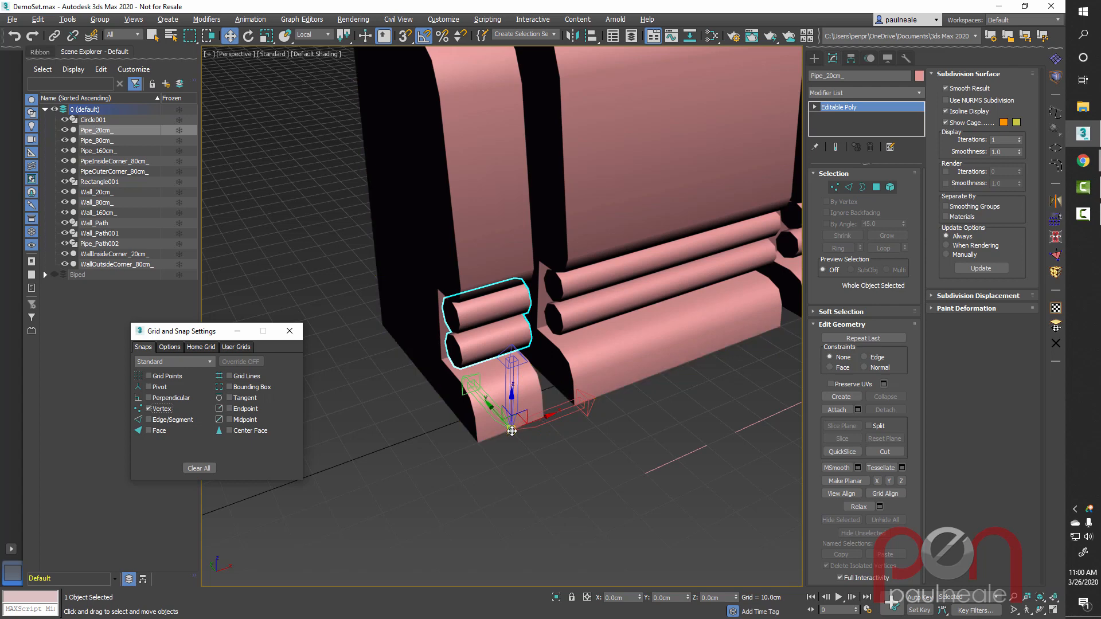
Step: Snap the pivots of Pipe_20cm_ and Pipe_80cm_ to the bottom corner vertices of their matching wall pieces
{"action": "left_click_drag", "start_coordinate": [510, 430], "coordinate": [480, 443]}
{"action": "right_click", "coordinate": [491, 440]}
{"action": "key", "text": "s"}
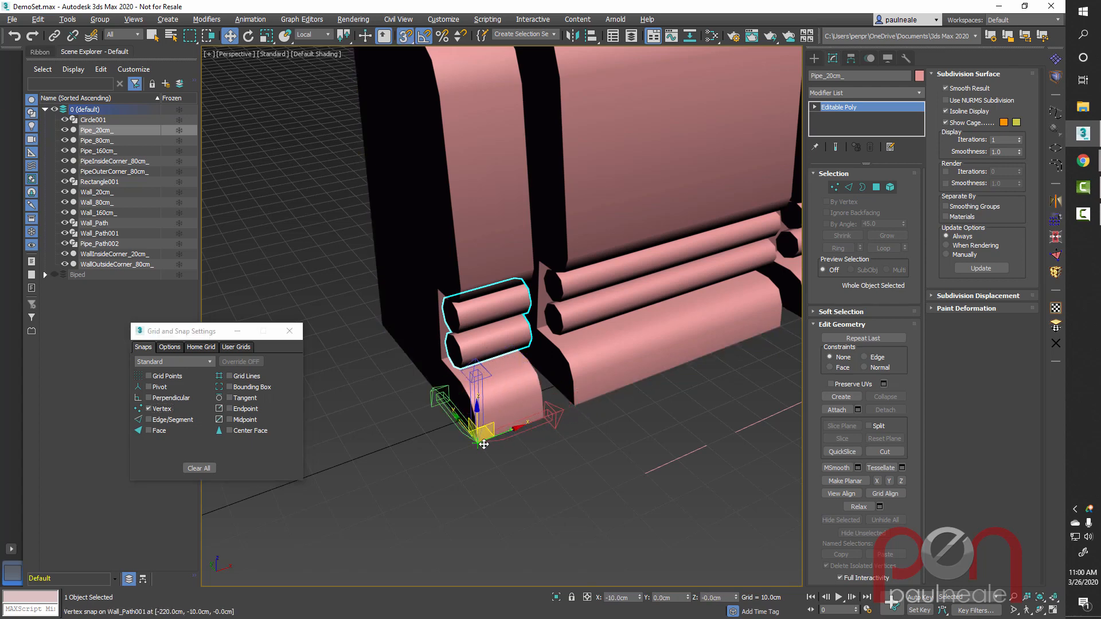
{"action": "left_click", "coordinate": [589, 319]}
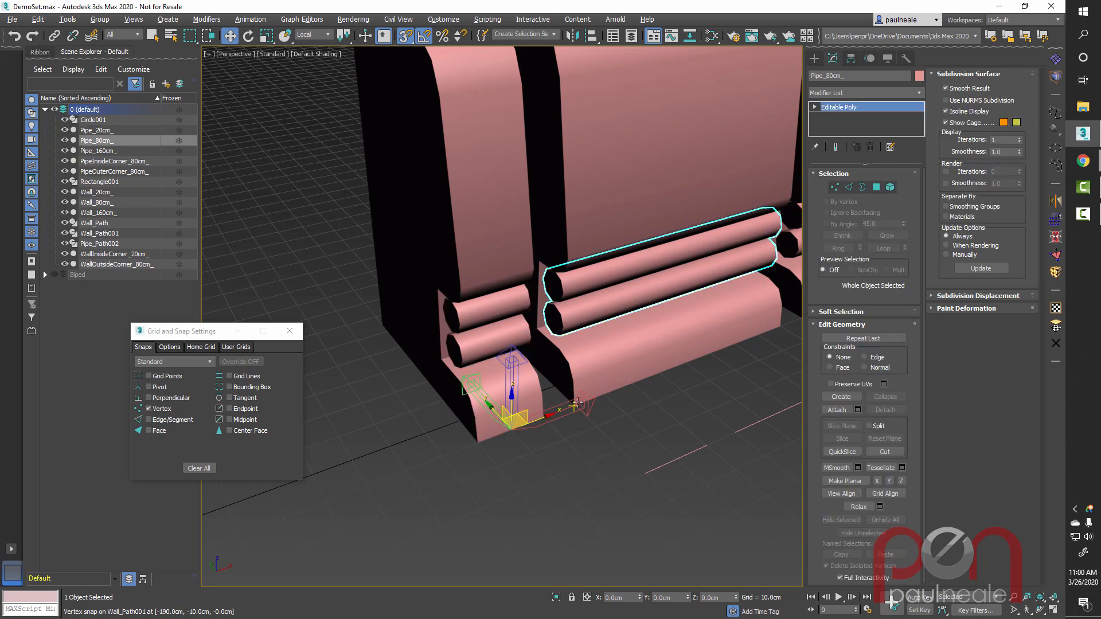
{"action": "left_click_drag", "start_coordinate": [508, 424], "coordinate": [574, 403]}
Step: Snap the pivot of PipeOuterCorner_80cm_ to the bottom corner vertex where its wall piece starts
{"action": "middle_click_drag", "start_coordinate": [711, 396], "coordinate": [477, 389], "text": "alt"}
{"action": "left_click", "coordinate": [631, 296]}
{"action": "middle_click_drag", "start_coordinate": [602, 334], "coordinate": [519, 350], "text": "alt"}
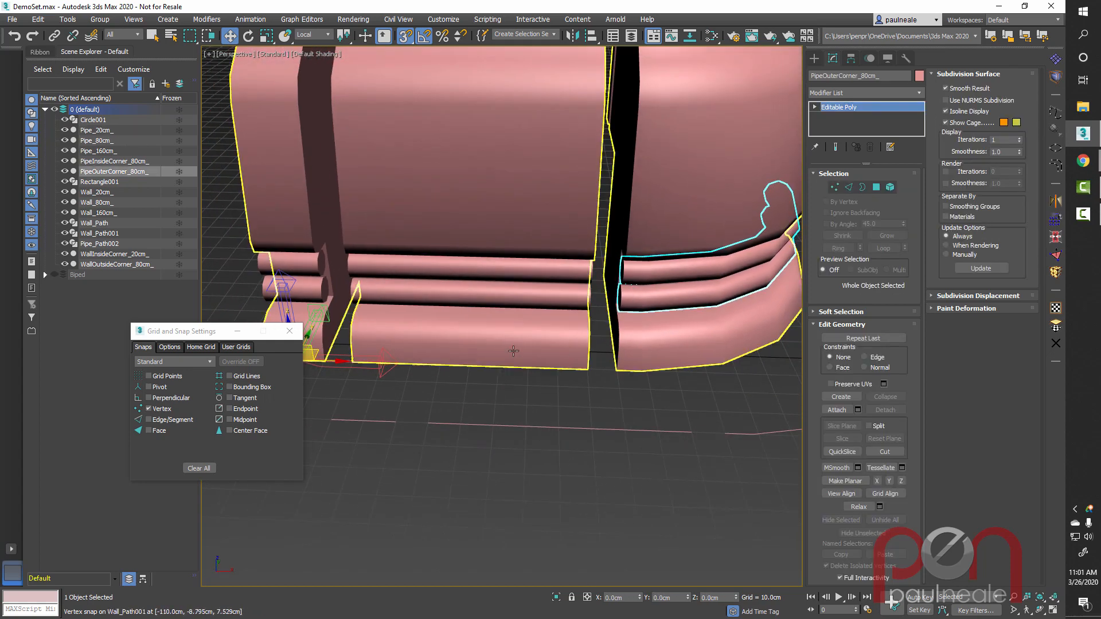
{"action": "left_click_drag", "start_coordinate": [308, 356], "coordinate": [620, 368]}
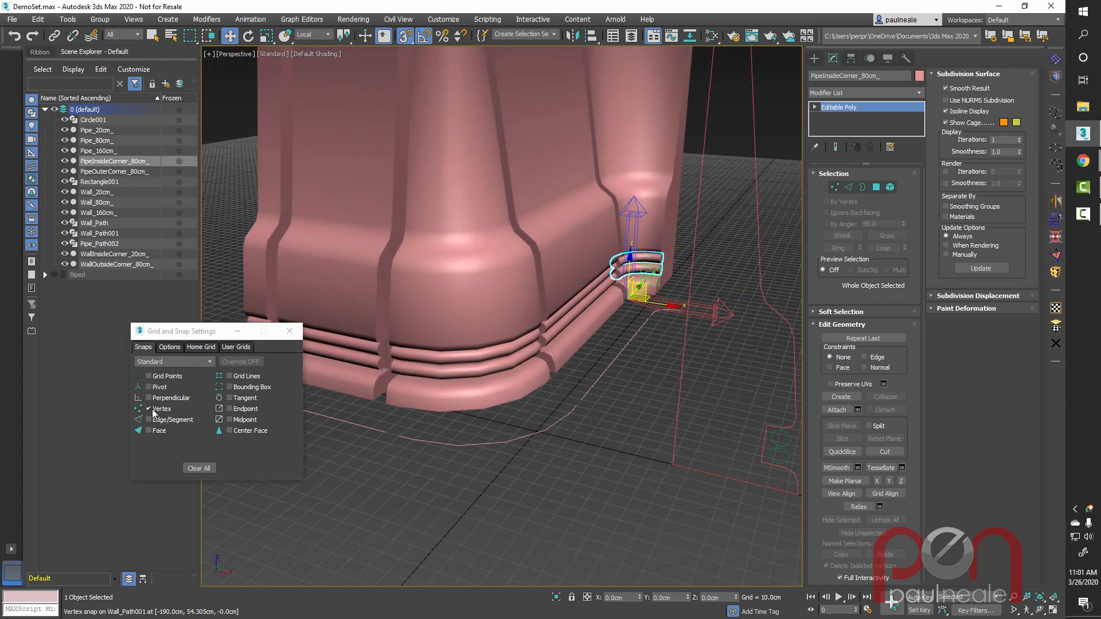
Step: Change snapping from vertices back to grid points and close the snap settings
{"action": "left_click", "coordinate": [153, 410]}
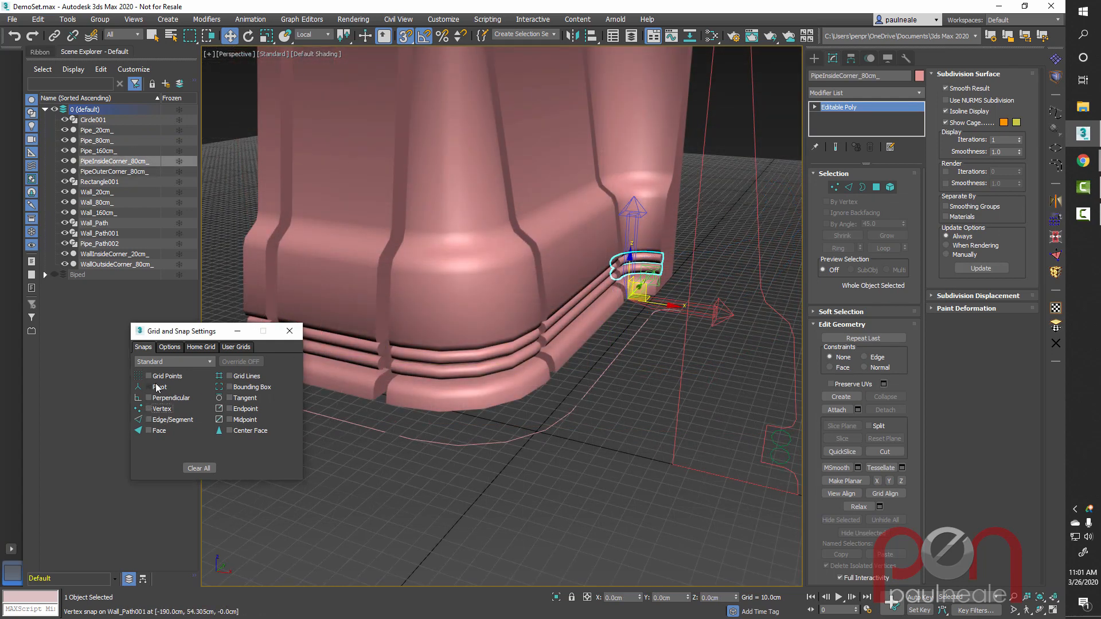
{"action": "left_click", "coordinate": [290, 332]}
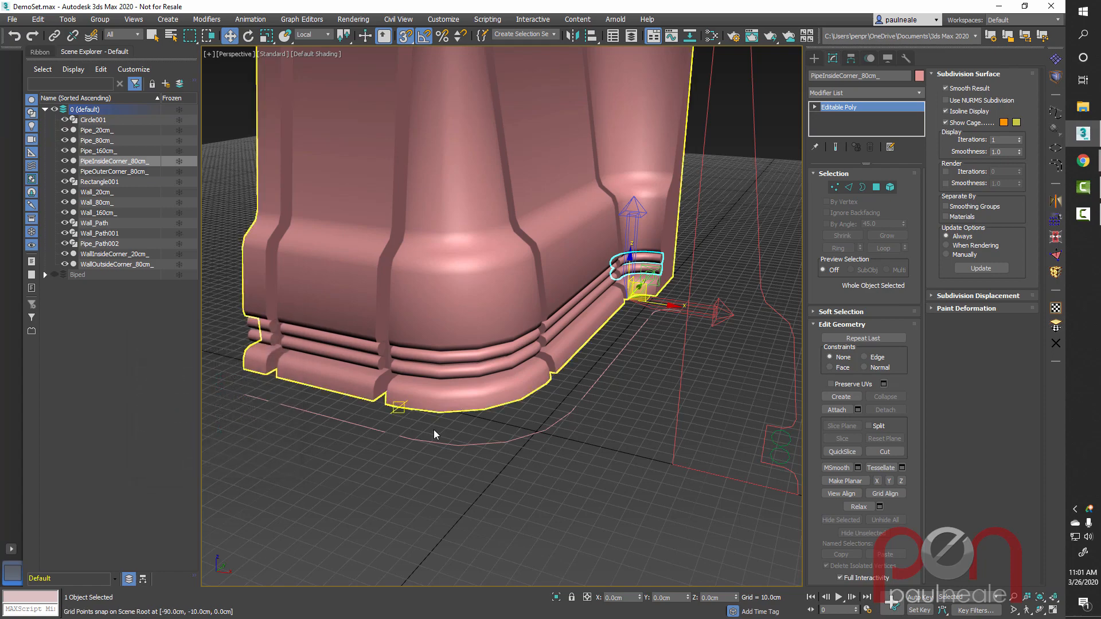
Step: Select all five pipe pieces on the pink wall and move them to the open grid in front of the green wall pieces
{"action": "middle_click_drag", "start_coordinate": [469, 439], "coordinate": [679, 456]}
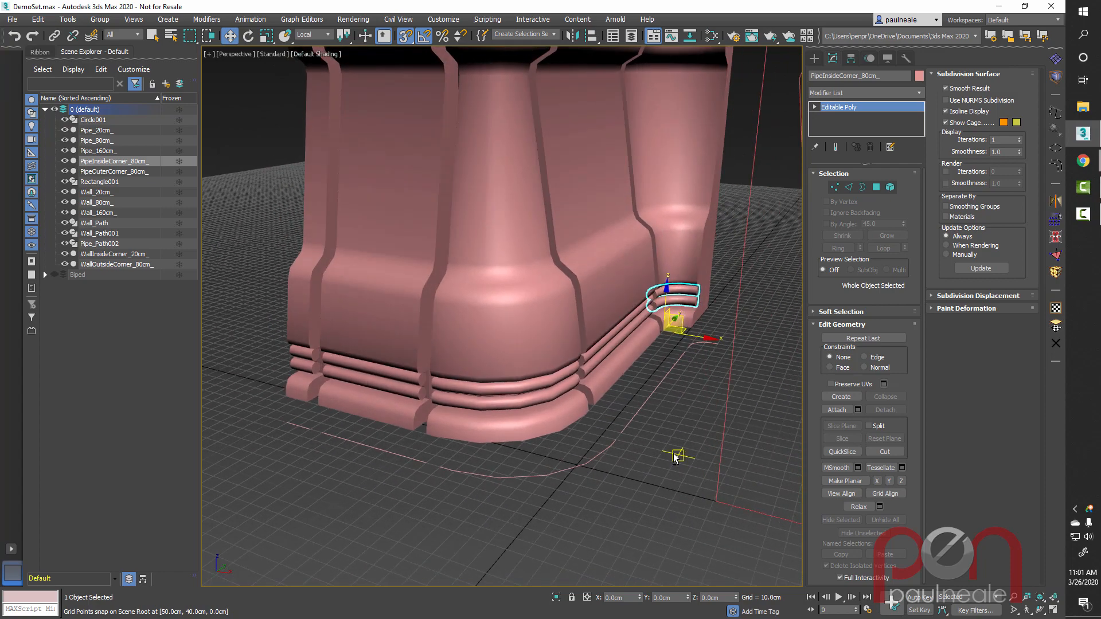
{"action": "left_click", "coordinate": [592, 363], "text": "ctrl"}
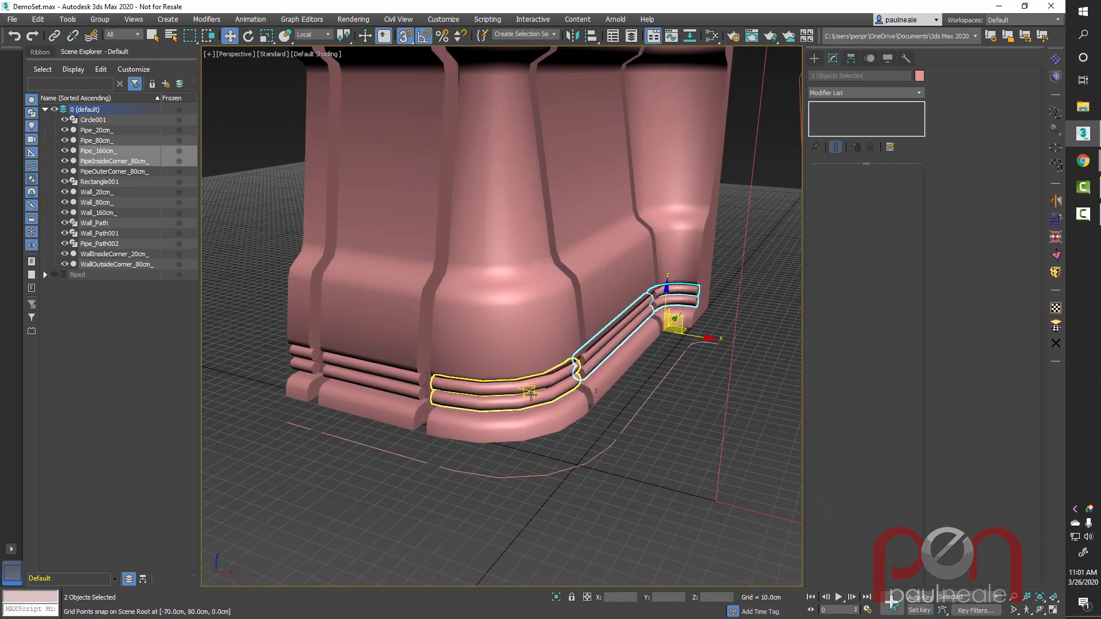
{"action": "left_click", "coordinate": [393, 386], "text": "ctrl"}
{"action": "left_click", "coordinate": [394, 386], "text": "ctrl"}
{"action": "left_click", "coordinate": [306, 370], "text": "ctrl"}
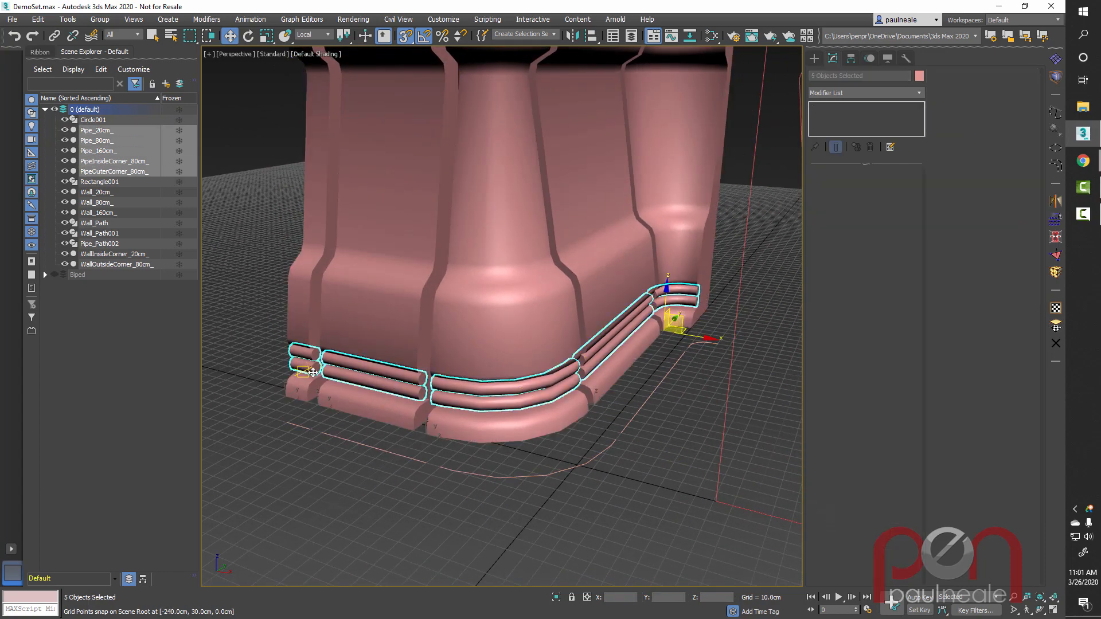
{"action": "middle_click_drag", "start_coordinate": [493, 369], "coordinate": [528, 439], "text": "alt"}
{"action": "scroll", "coordinate": [510, 372], "scroll_direction": "down", "scroll_amount": 3}
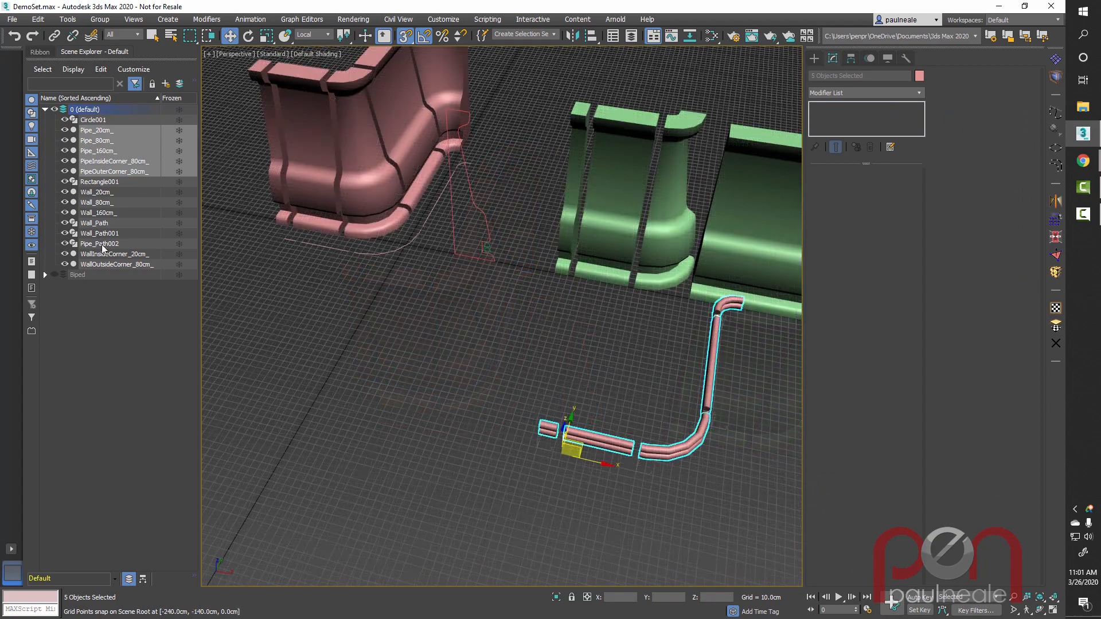
Step: Delete the Edit Poly modifier from Pipe_Path002, leaving its Sweep
{"action": "left_click", "coordinate": [104, 245]}
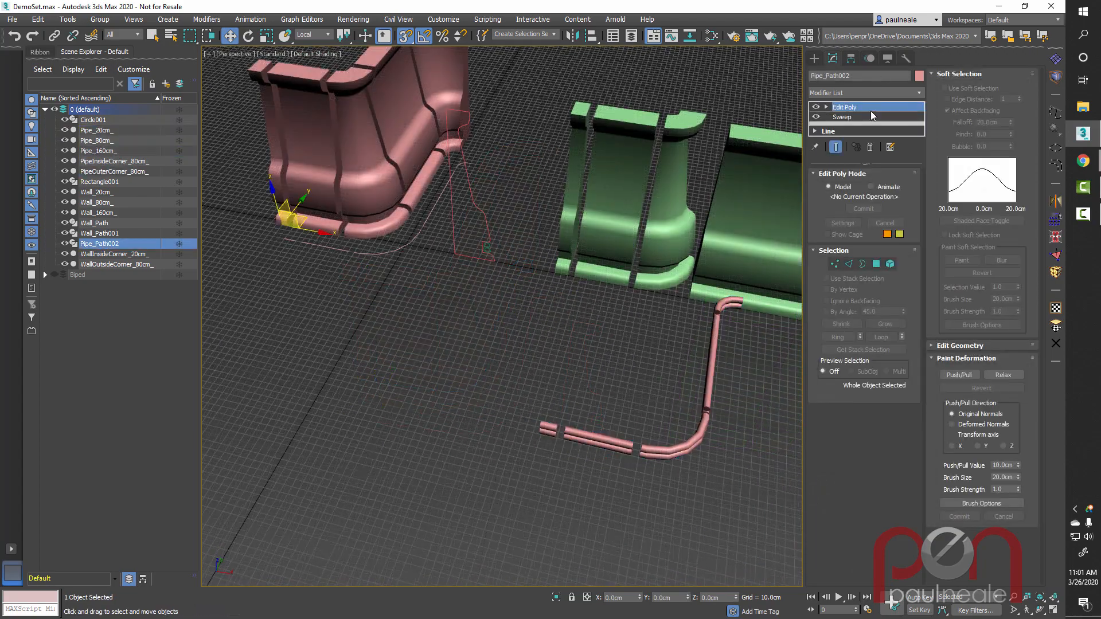
{"action": "right_click", "coordinate": [868, 108]}
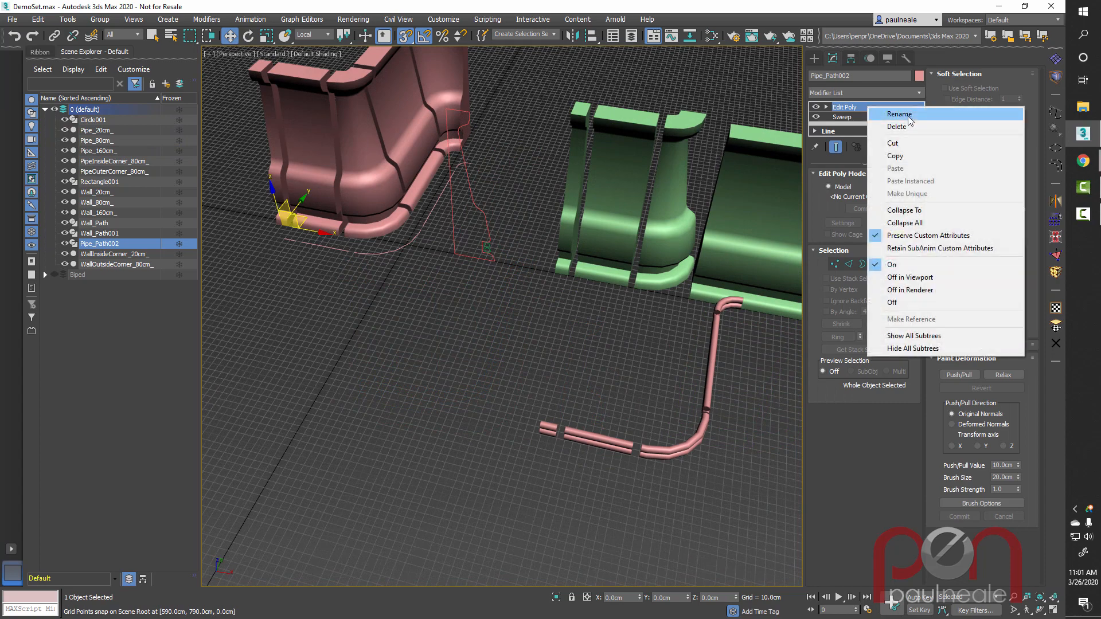
{"action": "left_click", "coordinate": [908, 128]}
{"action": "middle_click_drag", "start_coordinate": [681, 363], "coordinate": [549, 380], "text": "alt"}
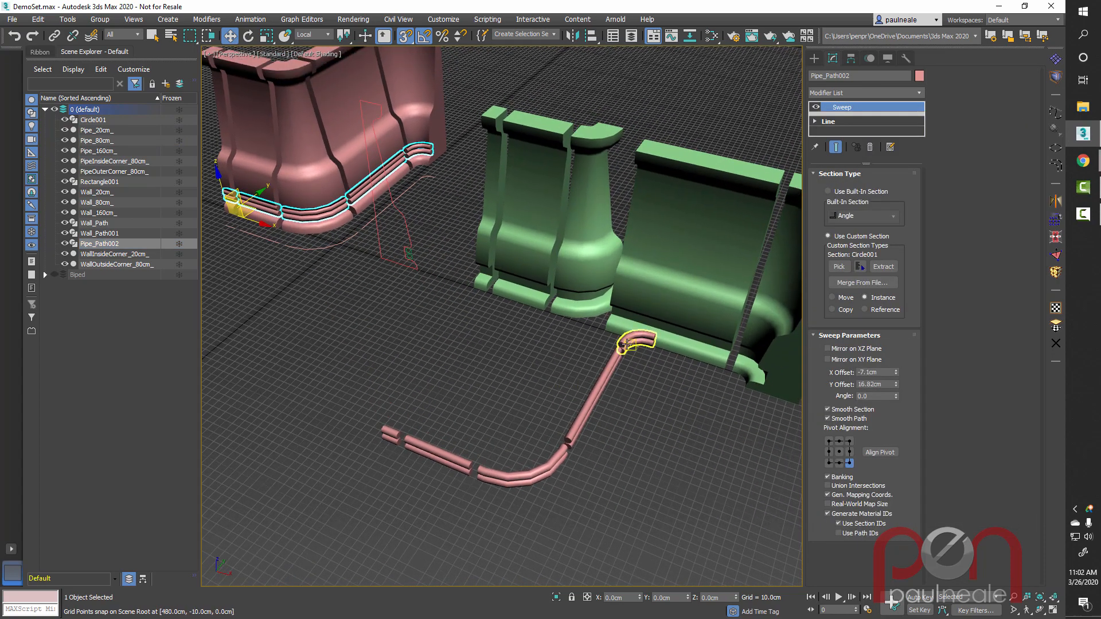
Step: Rotate Pipe_160cm_ and PipeInsideCorner_80cm_ by -90 degrees about Z to match the orientation of the green wall pieces
{"action": "left_click", "coordinate": [602, 384]}
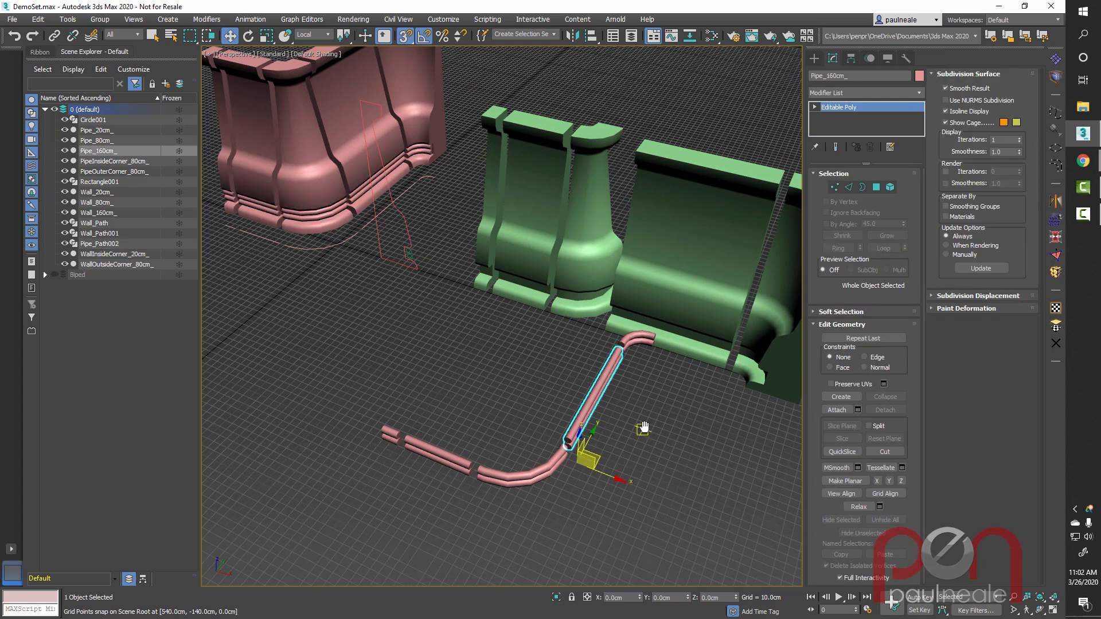
{"action": "key", "text": "e"}
{"action": "left_click_drag", "start_coordinate": [617, 424], "coordinate": [562, 429]}
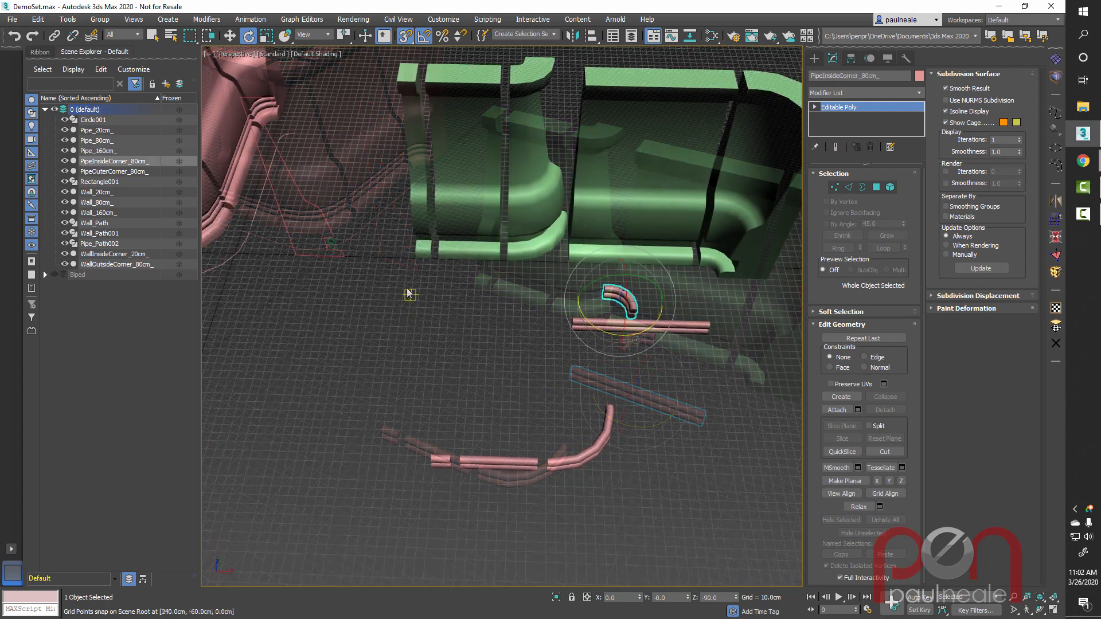
Step: Reset the transforms of all five pipe pieces with Reset XForm and convert them to Editable Poly
{"action": "left_click_drag", "start_coordinate": [409, 294], "coordinate": [804, 475]}
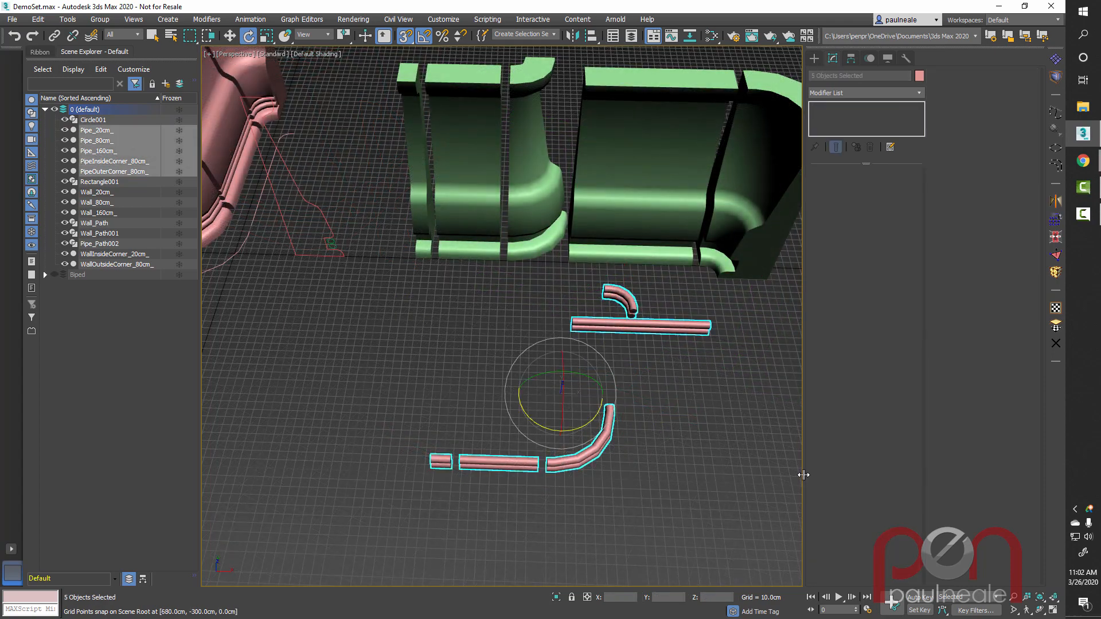
{"action": "left_click", "coordinate": [907, 57]}
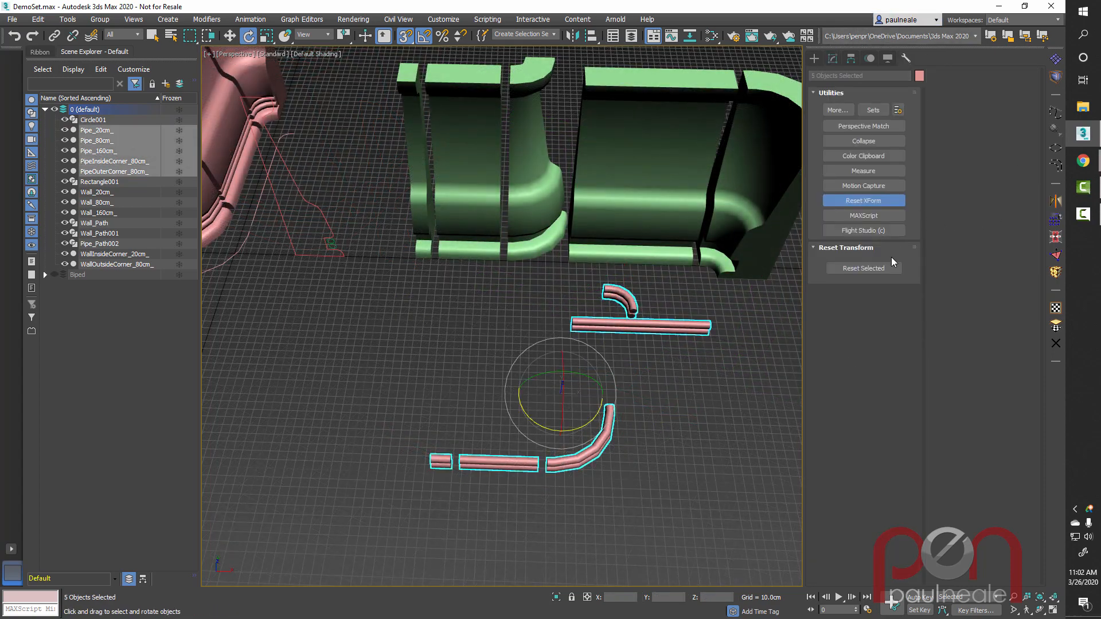
{"action": "left_click", "coordinate": [874, 269]}
{"action": "right_click", "coordinate": [585, 459]}
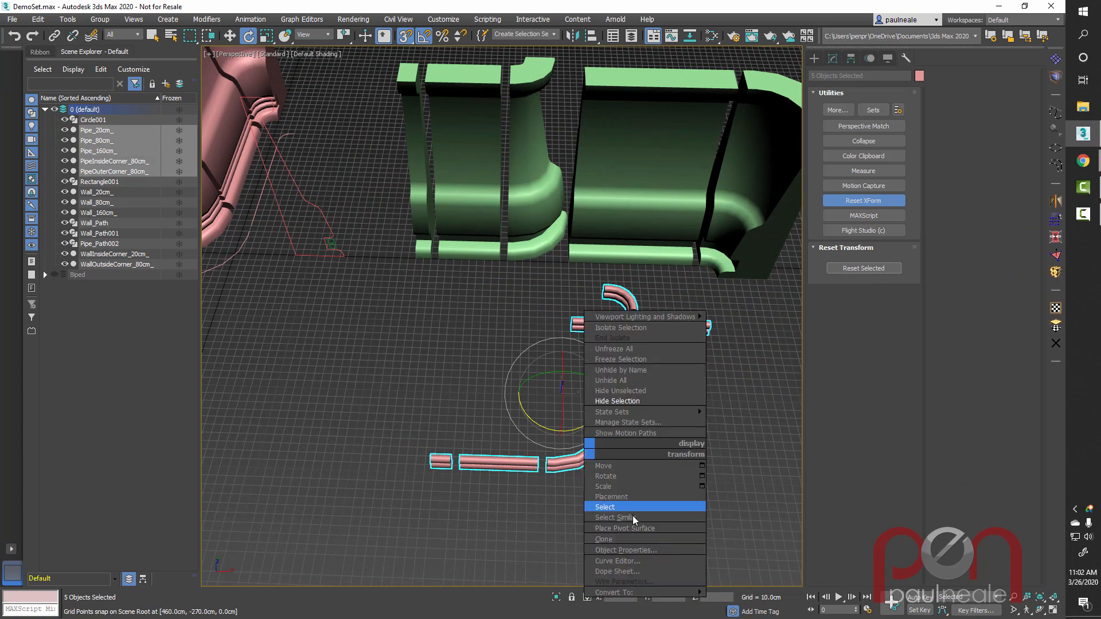
{"action": "mouse_move", "coordinate": [660, 593]}
{"action": "left_click", "coordinate": [794, 607]}
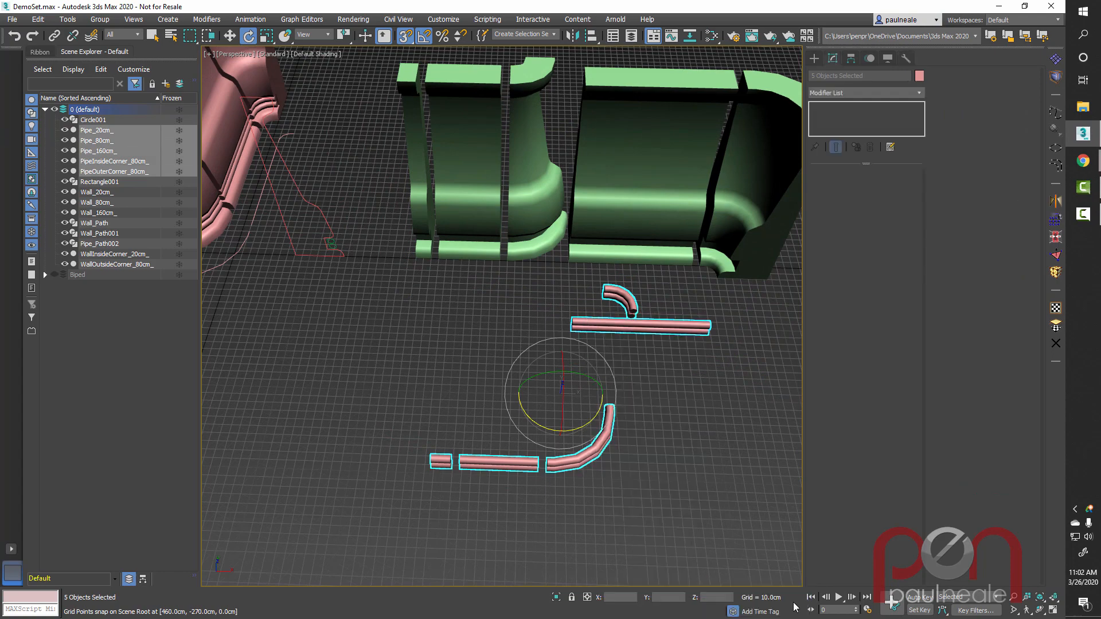
Step: Set the object color of the five pipe pieces to bright green and clear the selection
{"action": "left_click", "coordinate": [920, 76]}
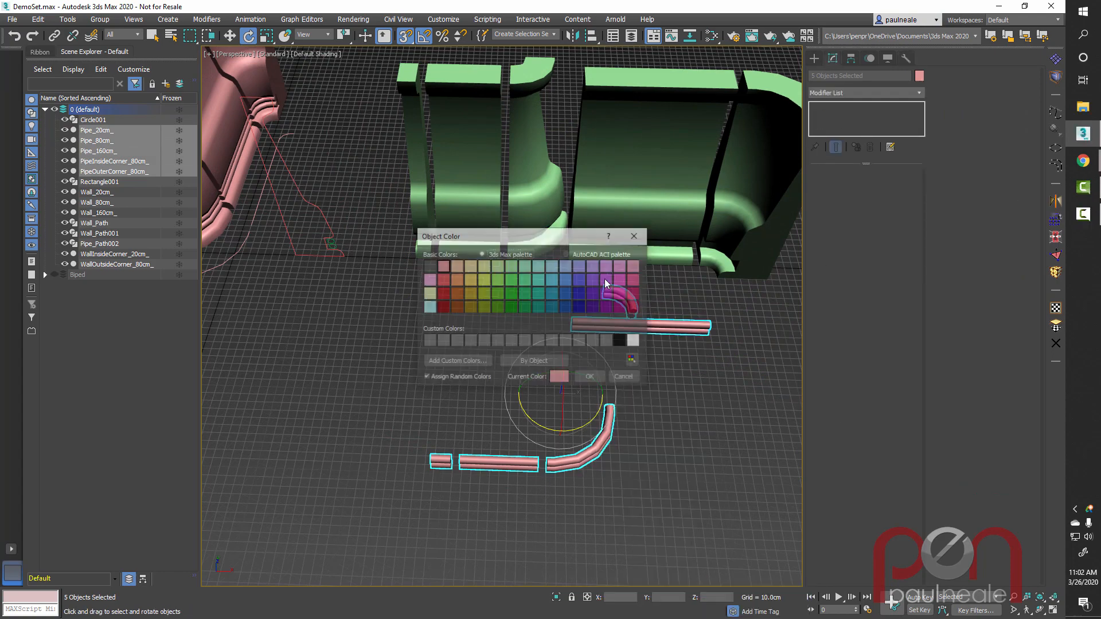
{"action": "left_click", "coordinate": [512, 281]}
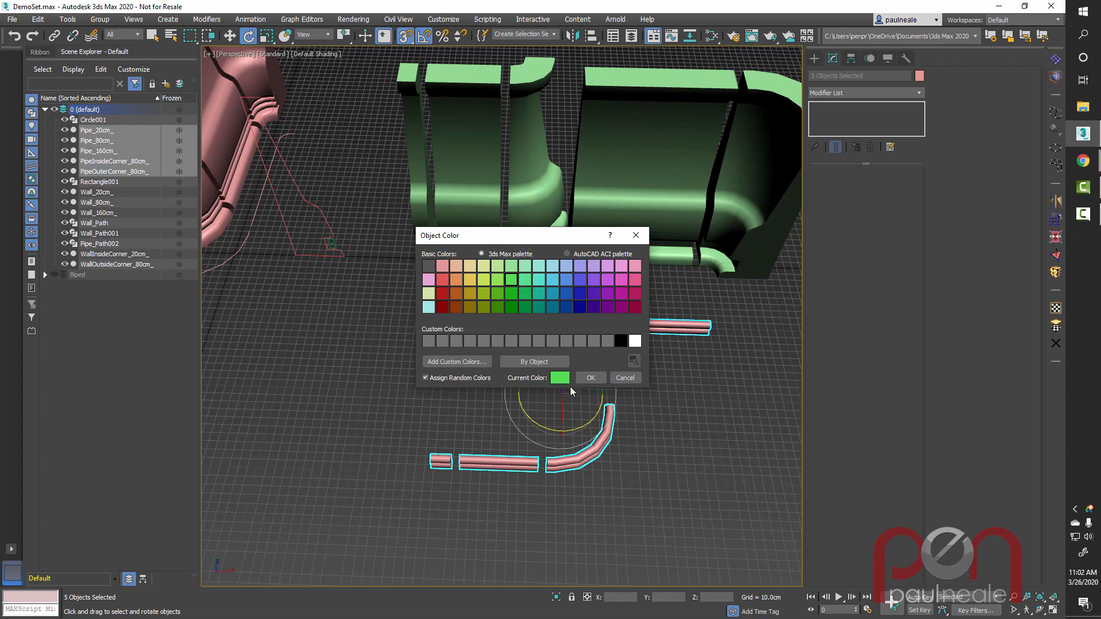
{"action": "left_click", "coordinate": [597, 377]}
{"action": "middle_click_drag", "start_coordinate": [701, 418], "coordinate": [638, 417], "text": "alt"}
{"action": "left_click", "coordinate": [468, 475]}
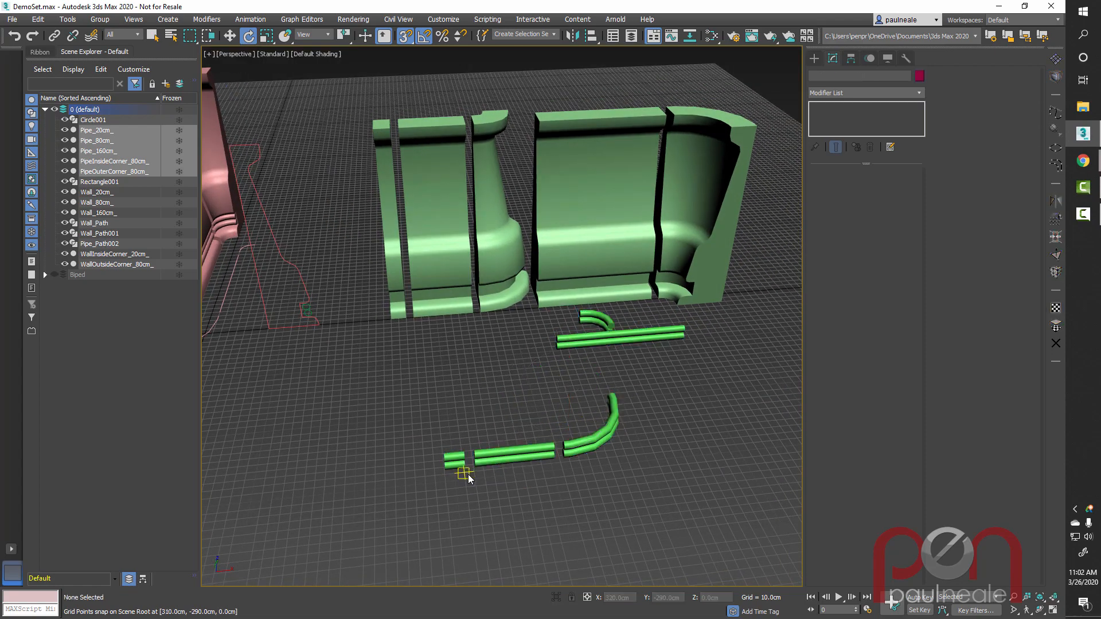
Step: Move Pipe_20cm_ and Pipe_80cm_ onto the bottom corners of their matching green wall pieces with grid snapping
{"action": "left_click", "coordinate": [453, 467]}
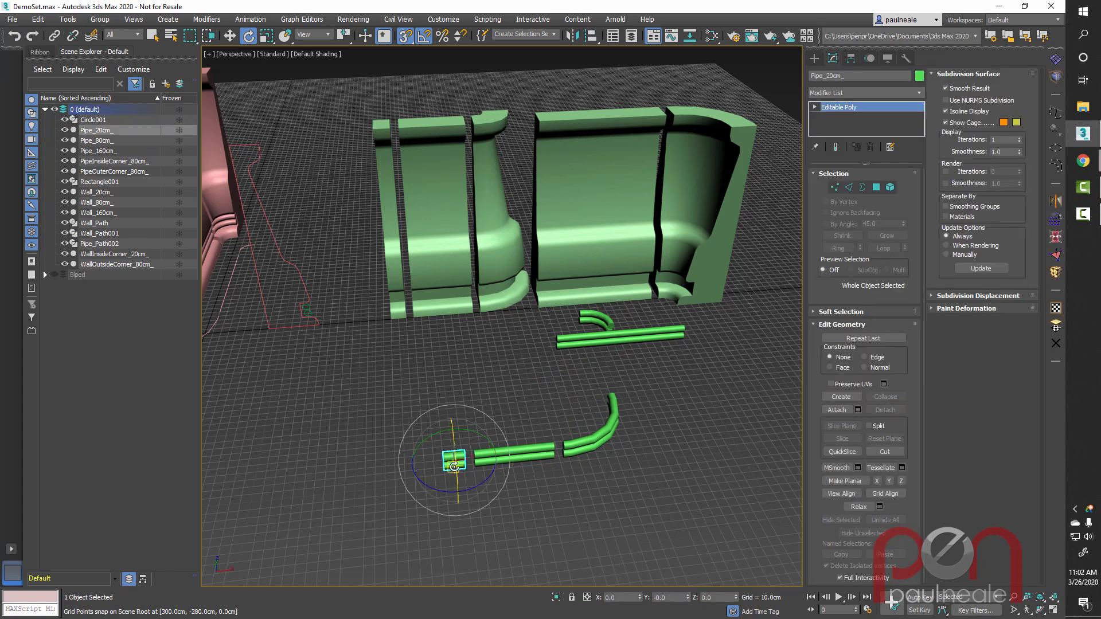
{"action": "key", "text": "w"}
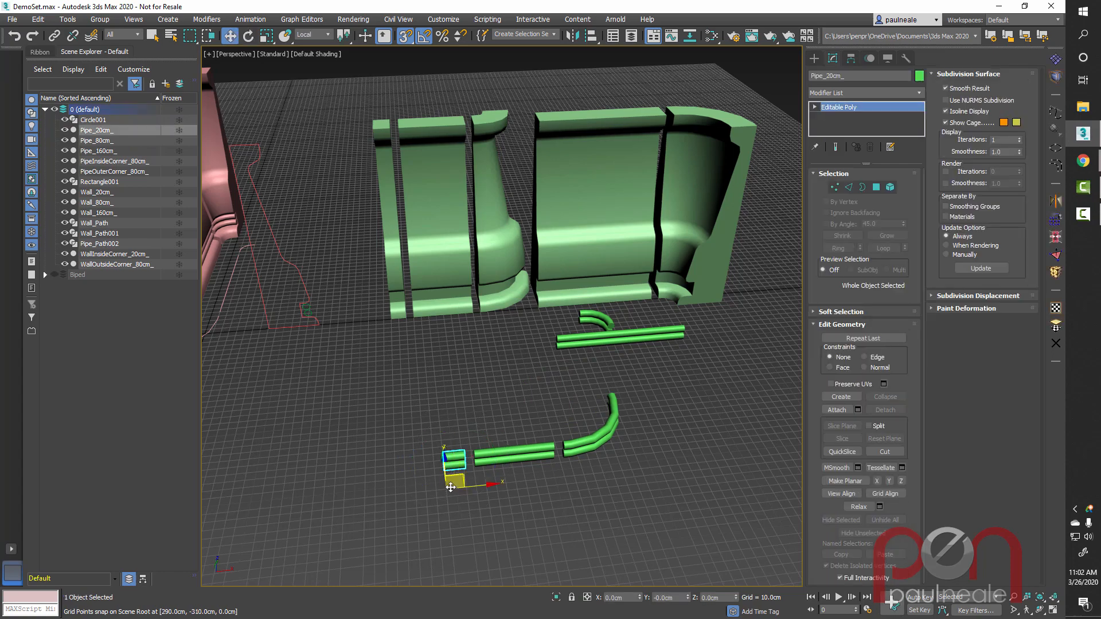
{"action": "left_click_drag", "start_coordinate": [450, 487], "coordinate": [388, 320]}
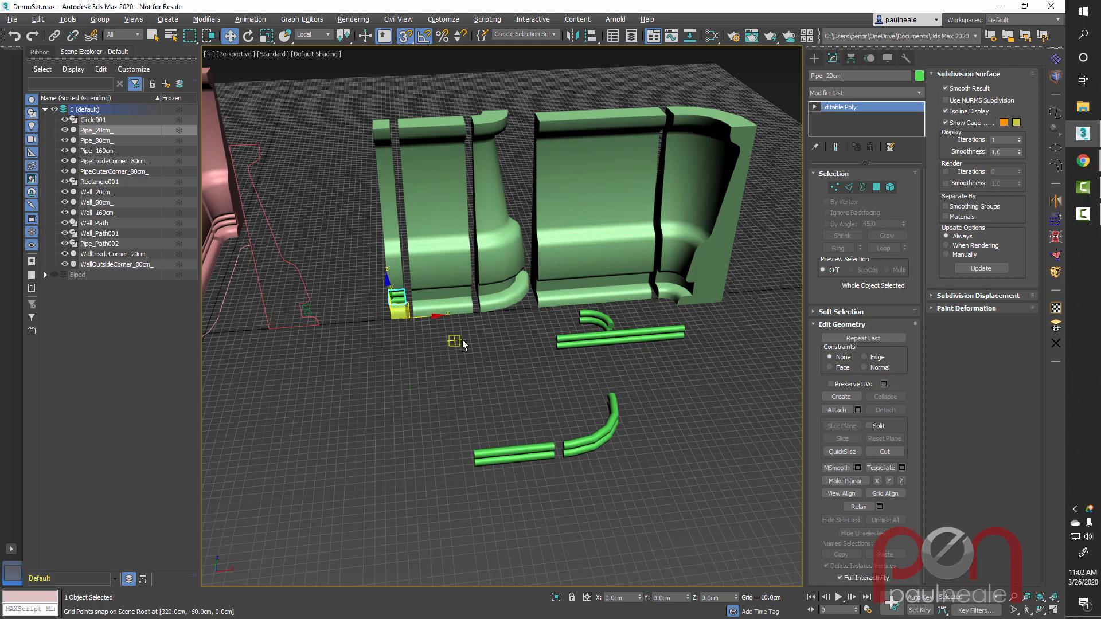
{"action": "middle_click_drag", "start_coordinate": [453, 342], "coordinate": [484, 352], "text": "alt"}
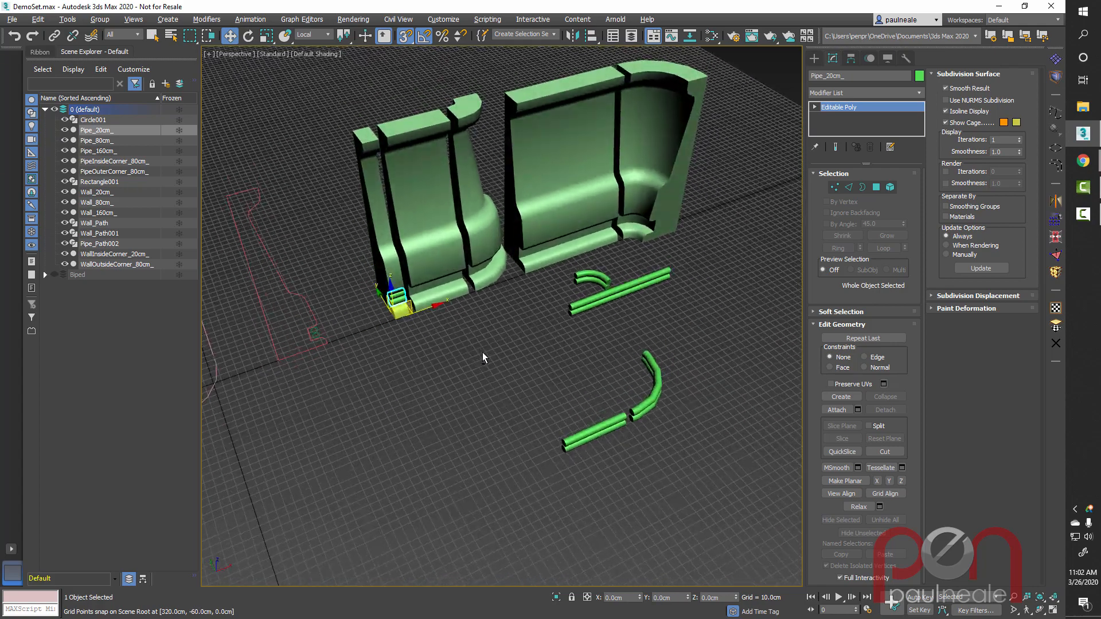
{"action": "left_click", "coordinate": [573, 448]}
{"action": "left_click_drag", "start_coordinate": [573, 448], "coordinate": [425, 300]}
Step: Snap Pipe_160cm_, PipeOuterCorner_80cm_ and PipeInsideCorner_80cm_ onto the bottom corners of their matching green wall pieces
{"action": "left_click", "coordinate": [588, 306]}
{"action": "left_click_drag", "start_coordinate": [587, 307], "coordinate": [539, 259]}
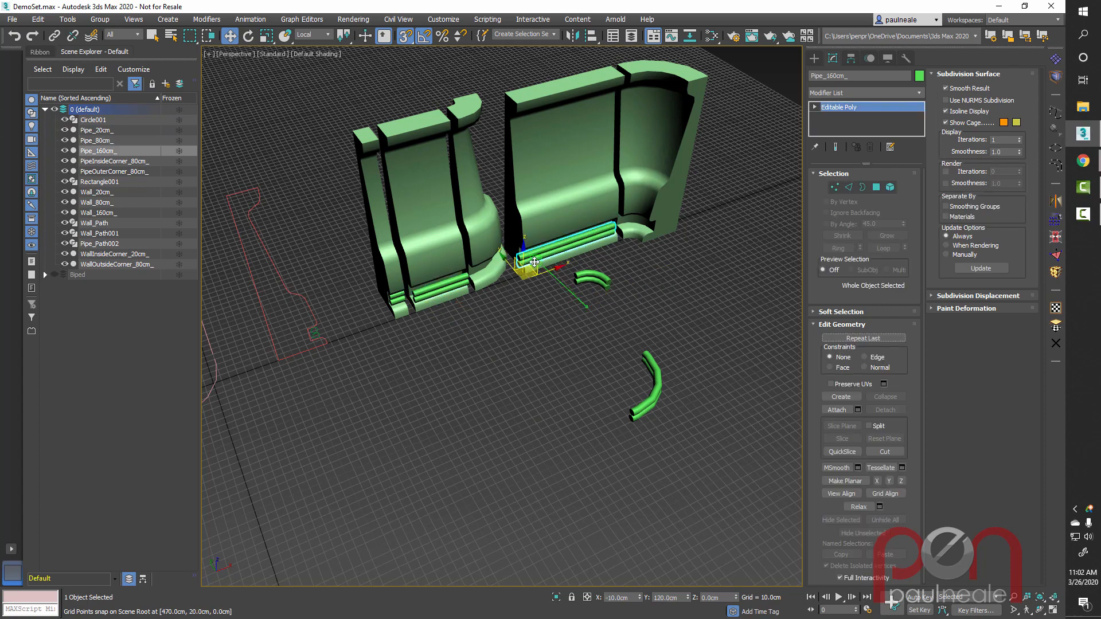
{"action": "left_click", "coordinate": [646, 413]}
{"action": "left_click_drag", "start_coordinate": [645, 413], "coordinate": [492, 285]}
{"action": "middle_click_drag", "start_coordinate": [547, 328], "coordinate": [529, 330], "text": "alt"}
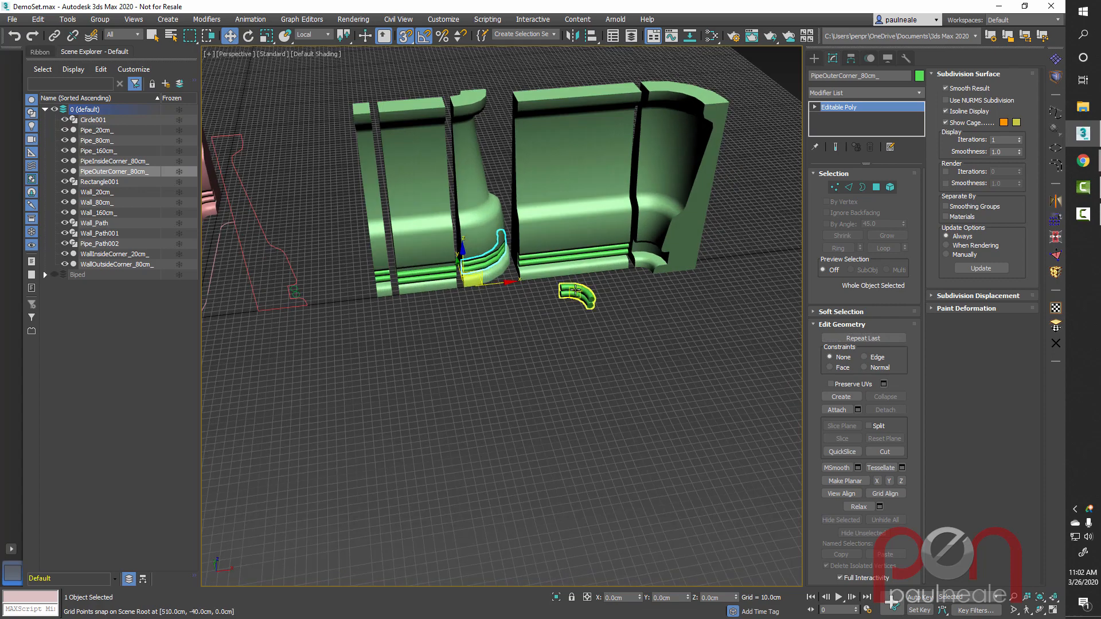
{"action": "left_click_drag", "start_coordinate": [576, 291], "coordinate": [647, 260]}
{"action": "middle_click_drag", "start_coordinate": [660, 325], "coordinate": [634, 298], "text": "alt"}
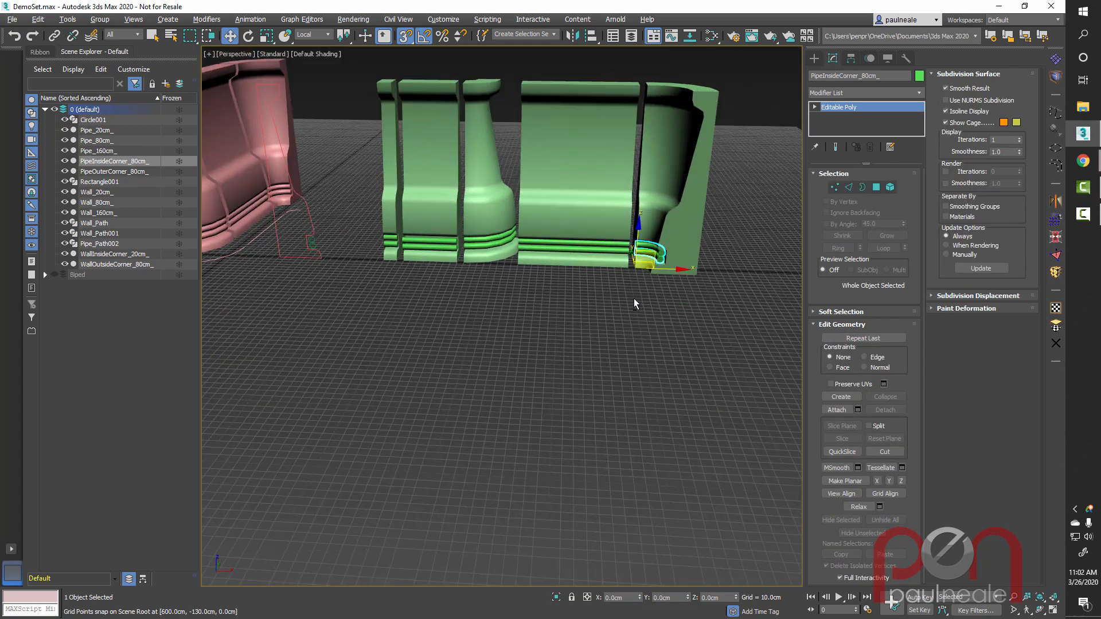
Step: Examine the fit of the pipes along the walls and check the pivot positions of Pipe_160cm_ and Pipe_80cm_
{"action": "scroll", "coordinate": [634, 298], "scroll_direction": "up", "scroll_amount": 4}
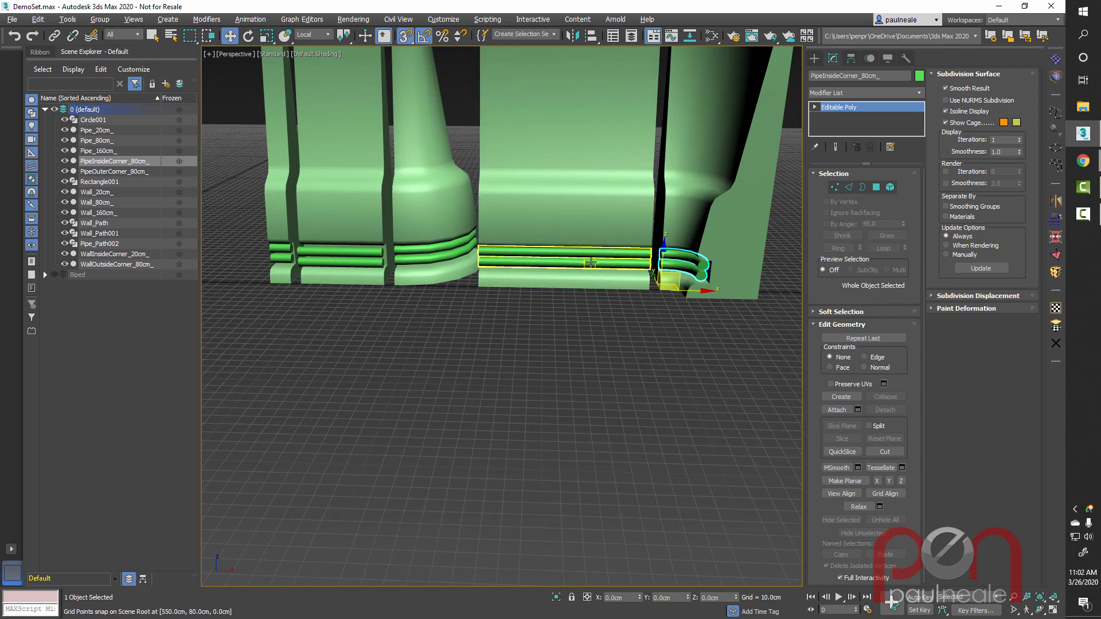
{"action": "left_click", "coordinate": [591, 262]}
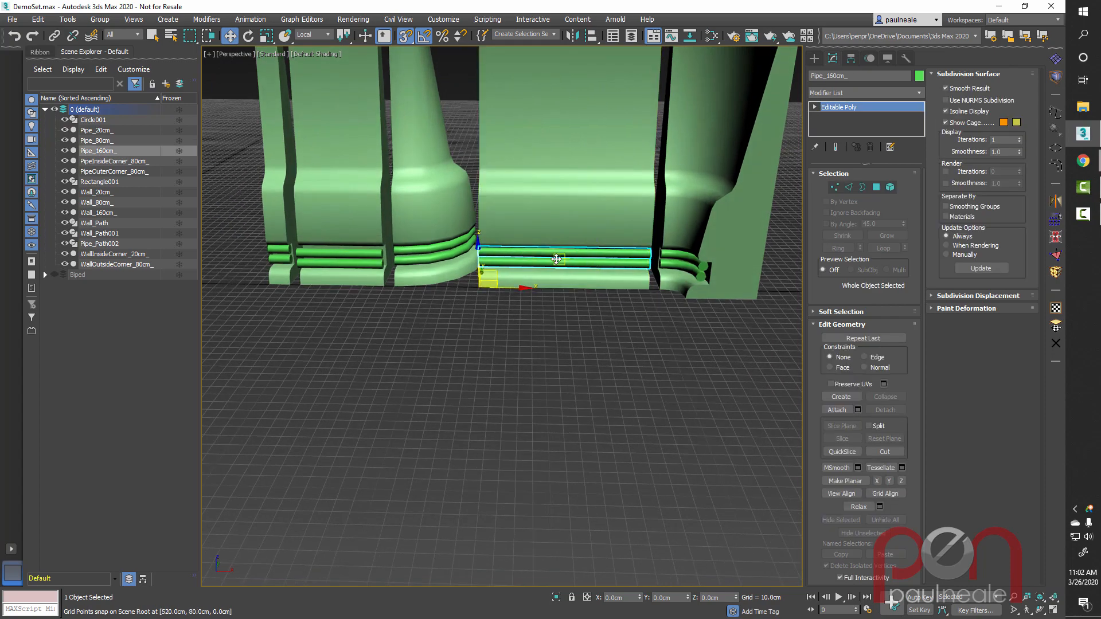
{"action": "middle_click_drag", "start_coordinate": [599, 294], "coordinate": [627, 270], "text": "alt"}
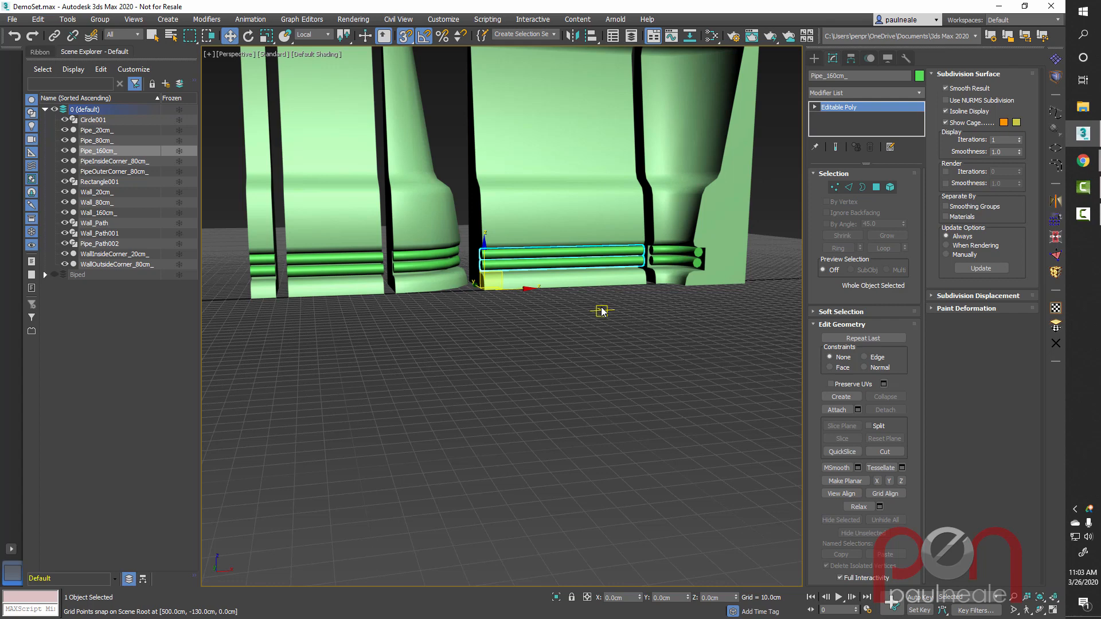
{"action": "middle_click_drag", "start_coordinate": [614, 327], "coordinate": [743, 418], "text": "alt"}
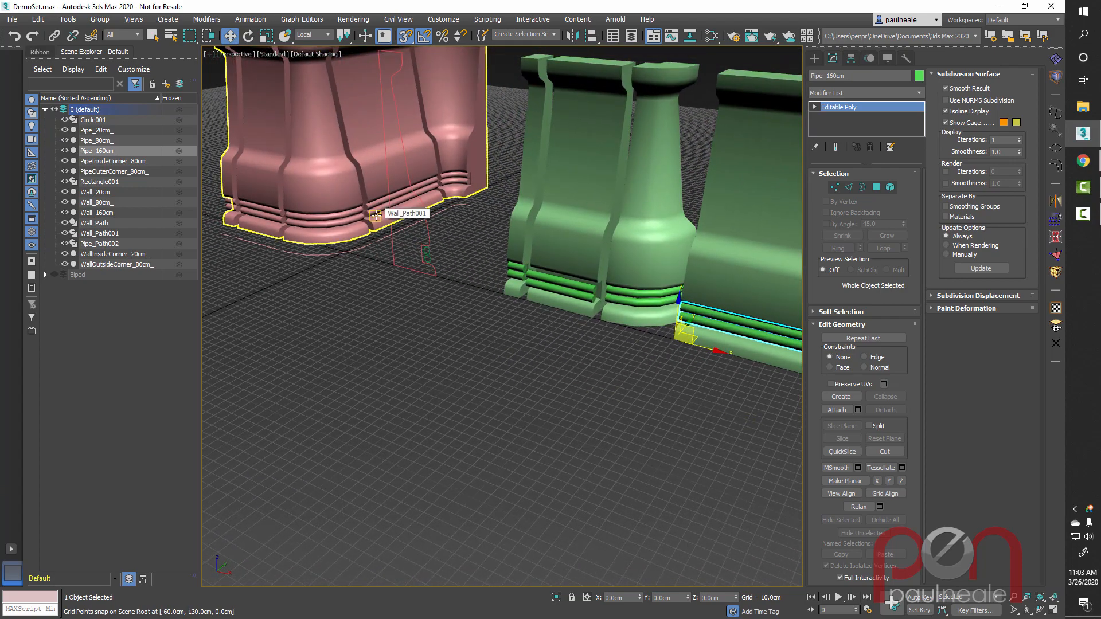
{"action": "middle_click_drag", "start_coordinate": [590, 388], "coordinate": [614, 369], "text": "alt"}
{"action": "left_click", "coordinate": [507, 324]}
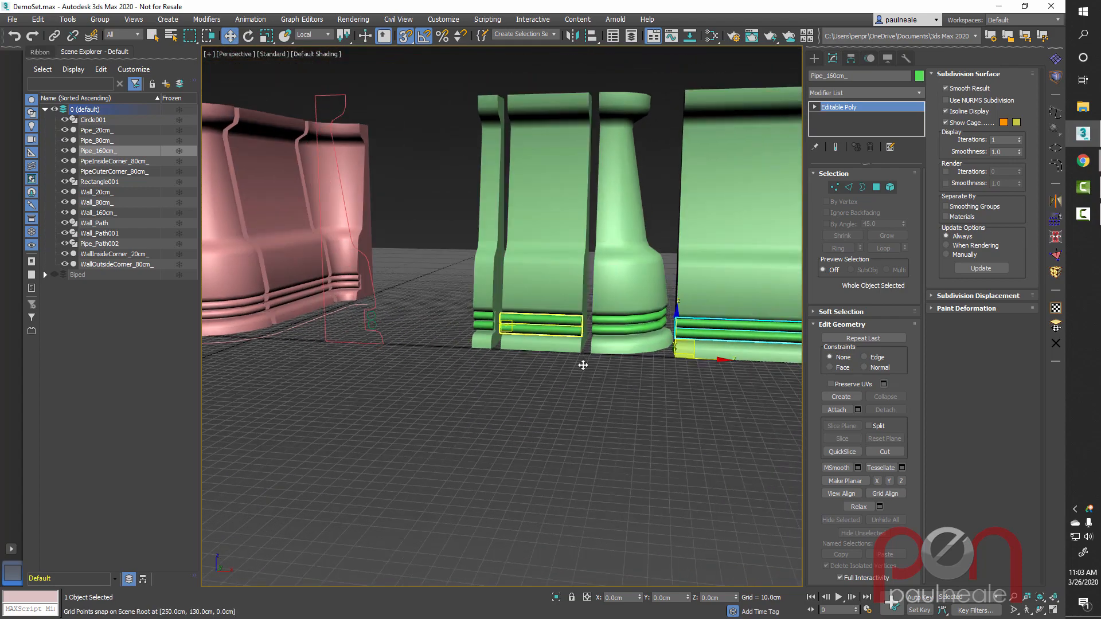
{"action": "scroll", "coordinate": [585, 401], "scroll_direction": "up", "scroll_amount": 6}
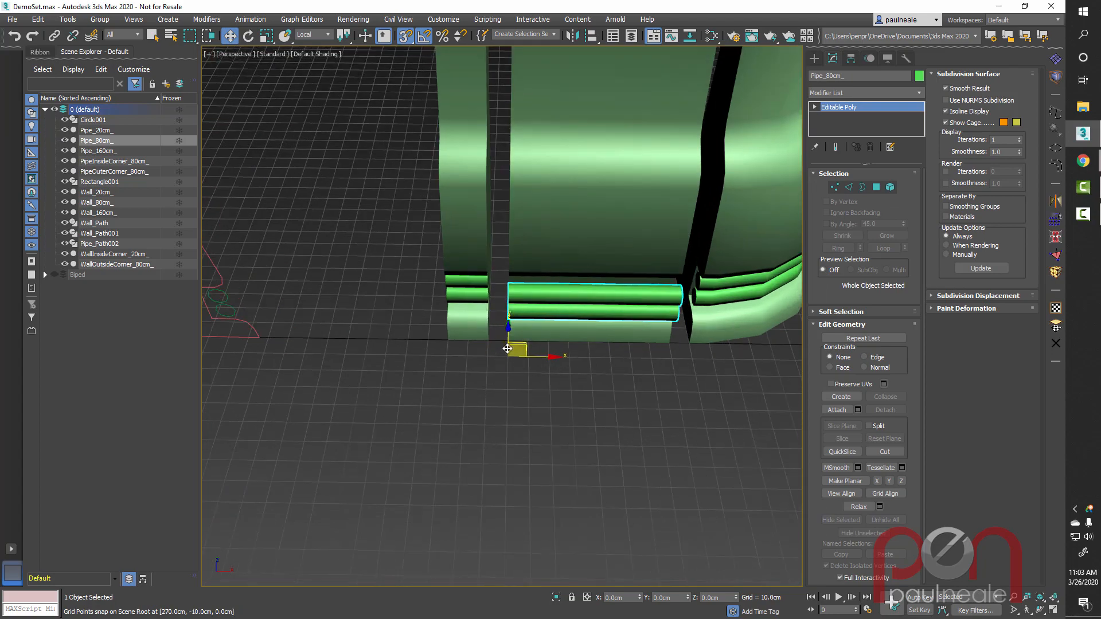
{"action": "middle_click_drag", "start_coordinate": [509, 341], "coordinate": [580, 355], "text": "alt"}
{"action": "middle_click_drag", "start_coordinate": [573, 436], "coordinate": [611, 365], "text": "alt"}
{"action": "scroll", "coordinate": [714, 429], "scroll_direction": "down", "scroll_amount": 5}
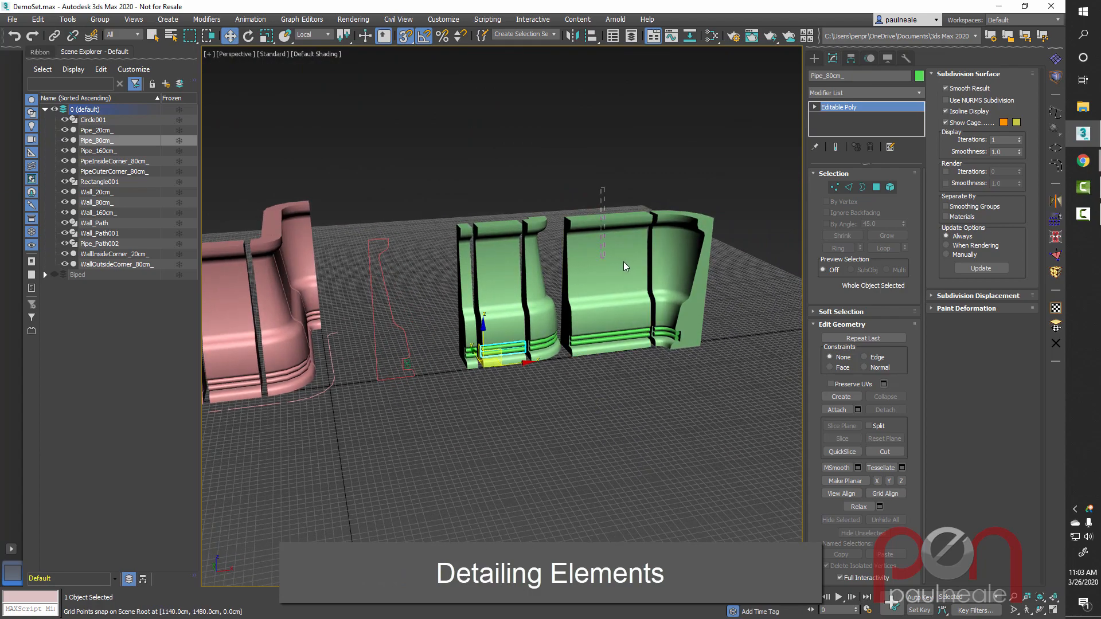
Step: Clone Wall_160cm_ as an independent copy placed in front of the original wall
{"action": "left_click_drag", "start_coordinate": [624, 267], "coordinate": [627, 270]}
{"action": "middle_click_drag", "start_coordinate": [597, 265], "coordinate": [659, 315], "text": "alt"}
{"action": "scroll", "coordinate": [605, 293], "scroll_direction": "up", "scroll_amount": 4}
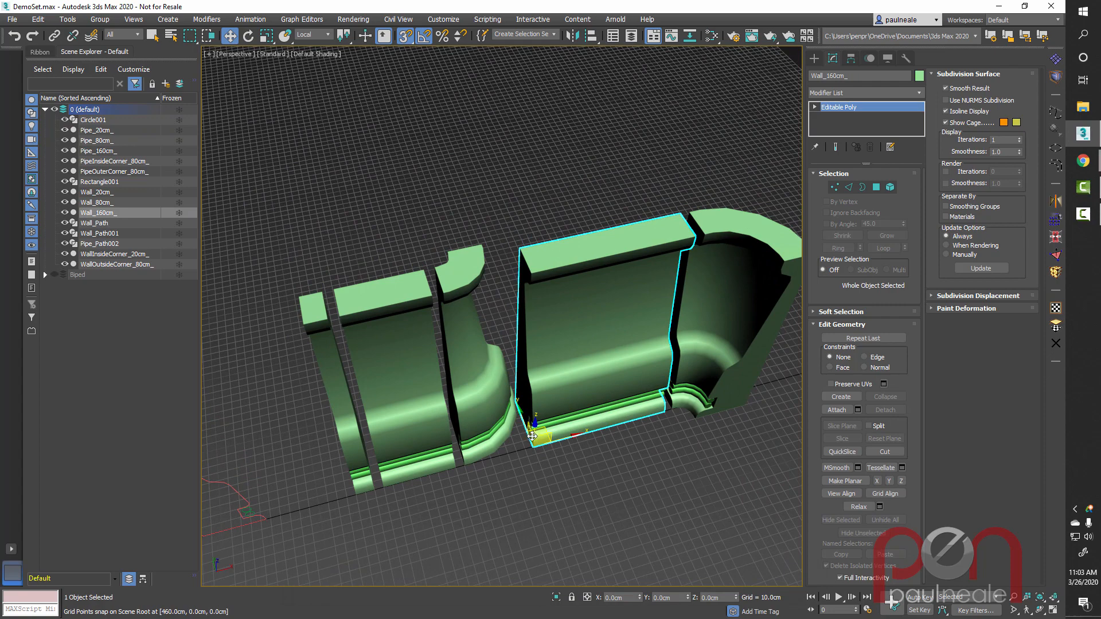
{"action": "left_click_drag", "start_coordinate": [532, 450], "coordinate": [565, 526], "text": "shift"}
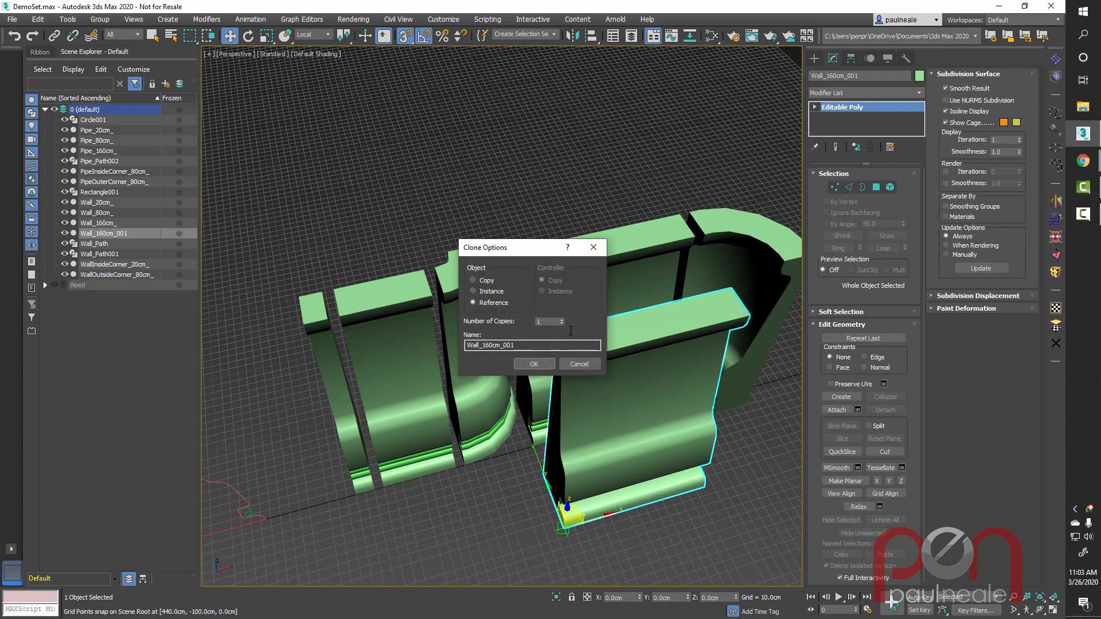
{"action": "left_click", "coordinate": [480, 282]}
{"action": "left_click", "coordinate": [532, 368]}
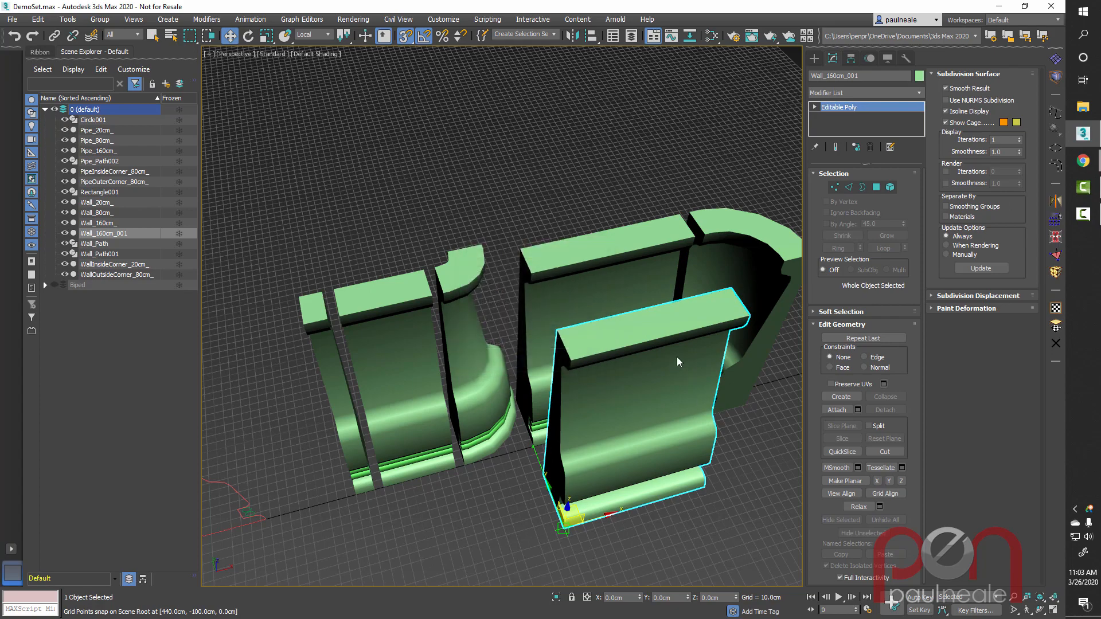
Step: Turn on edged faces shading to show the edges of the copied wall
{"action": "key", "text": "F4"}
{"action": "mouse_move", "coordinate": [669, 344]}
{"action": "middle_mouse_down", "text": "alt"}
{"action": "mouse_move", "coordinate": [590, 337]}
{"action": "mouse_move", "coordinate": [562, 351]}
{"action": "middle_mouse_up", "text": "alt"}
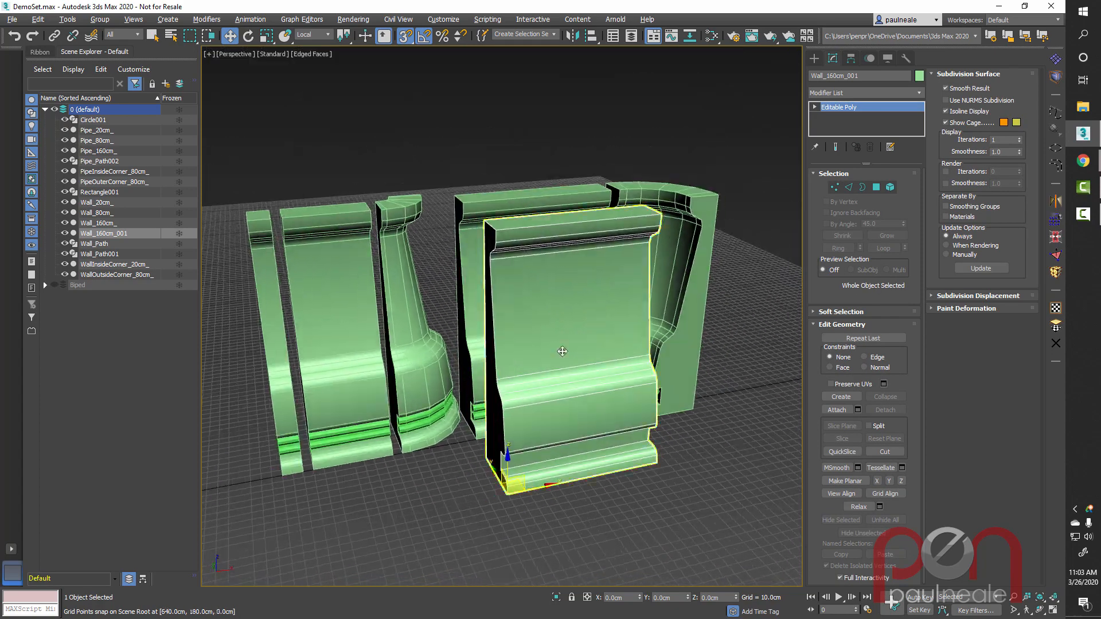
{"action": "scroll", "coordinate": [562, 351], "scroll_direction": "up", "scroll_amount": 5}
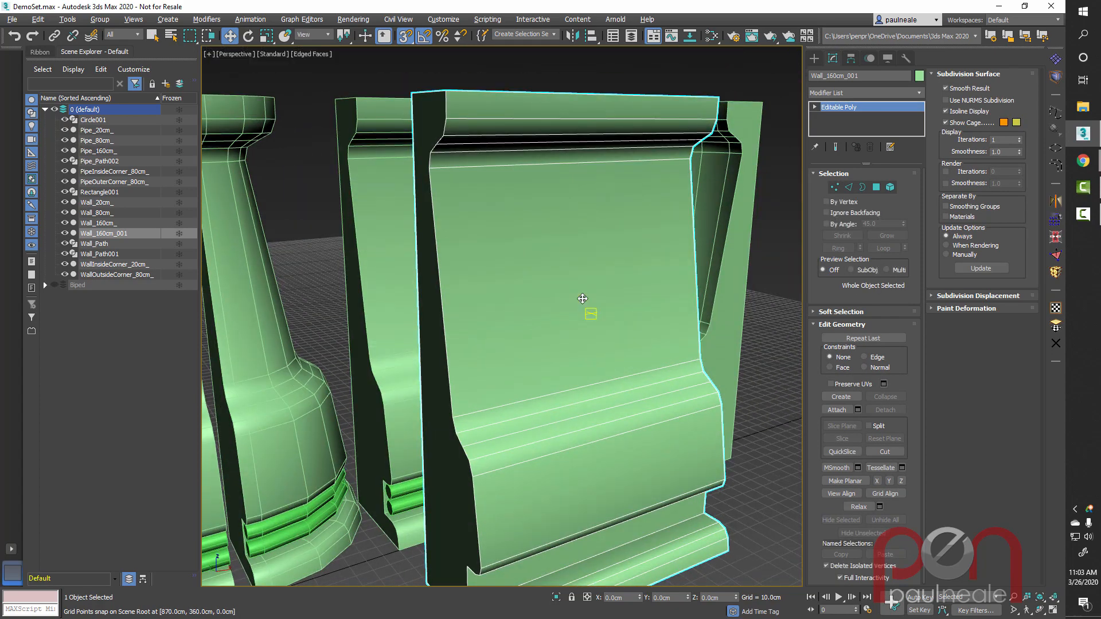
Step: Inset the large front and back panel polygons of Wall_160cm_001 and bridge them into a window opening
{"action": "key", "text": "4"}
{"action": "left_click", "coordinate": [583, 298]}
{"action": "middle_click_drag", "start_coordinate": [584, 363], "coordinate": [662, 418], "text": "alt"}
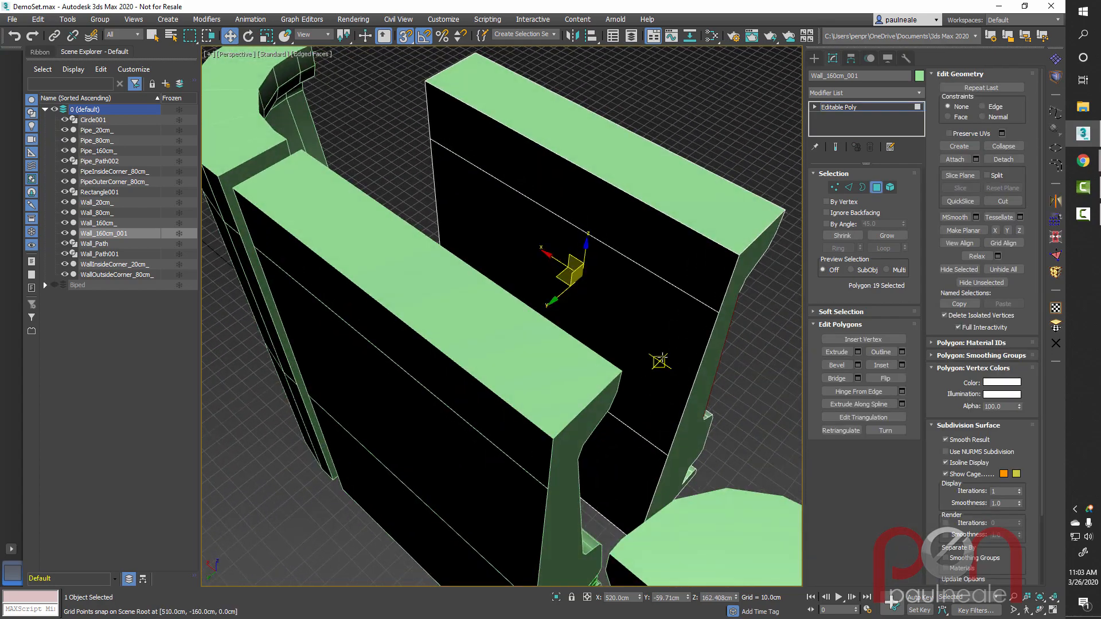
{"action": "left_click", "coordinate": [660, 362], "text": "ctrl"}
{"action": "middle_click_drag", "start_coordinate": [700, 361], "coordinate": [553, 332], "text": "alt"}
{"action": "right_click", "coordinate": [553, 332]}
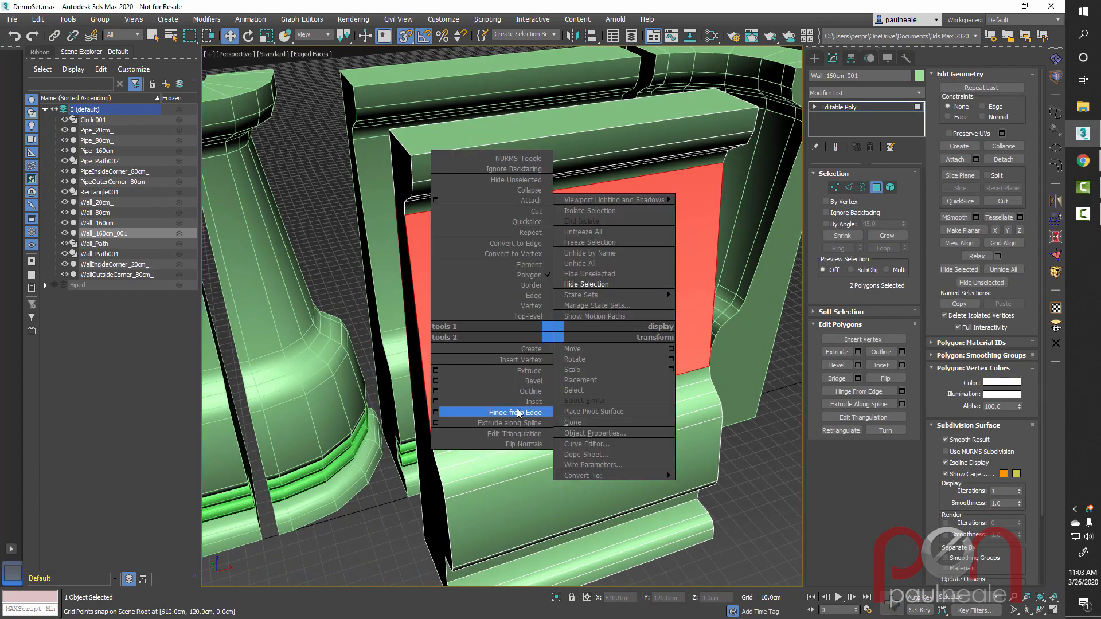
{"action": "left_click", "coordinate": [521, 402]}
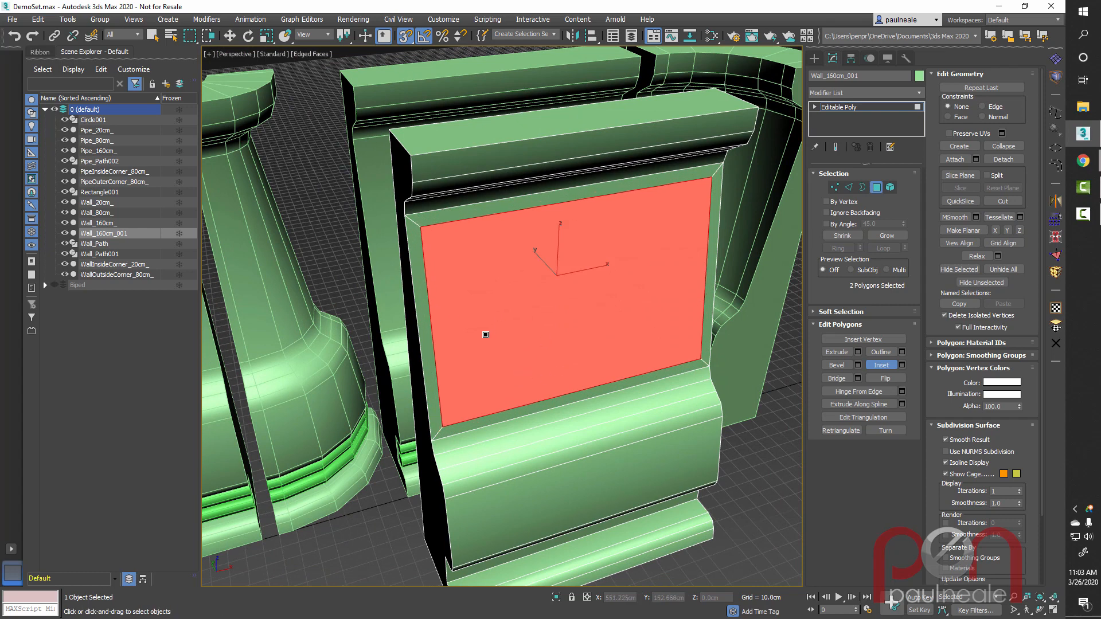
{"action": "left_click", "coordinate": [32, 52]}
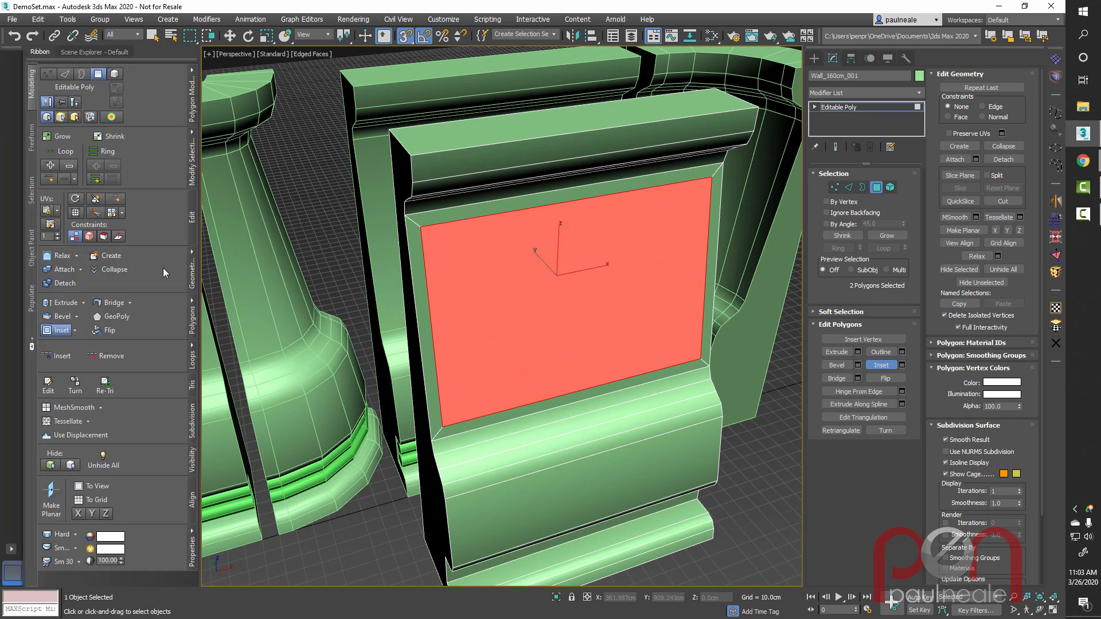
{"action": "left_click", "coordinate": [109, 305]}
Step: Examine the window openings in the wall copies from several angles
{"action": "middle_click_drag", "start_coordinate": [587, 436], "coordinate": [537, 406], "text": "alt"}
{"action": "scroll", "coordinate": [576, 435], "scroll_direction": "up", "scroll_amount": 2}
{"action": "scroll", "coordinate": [702, 429], "scroll_direction": "down", "scroll_amount": 1}
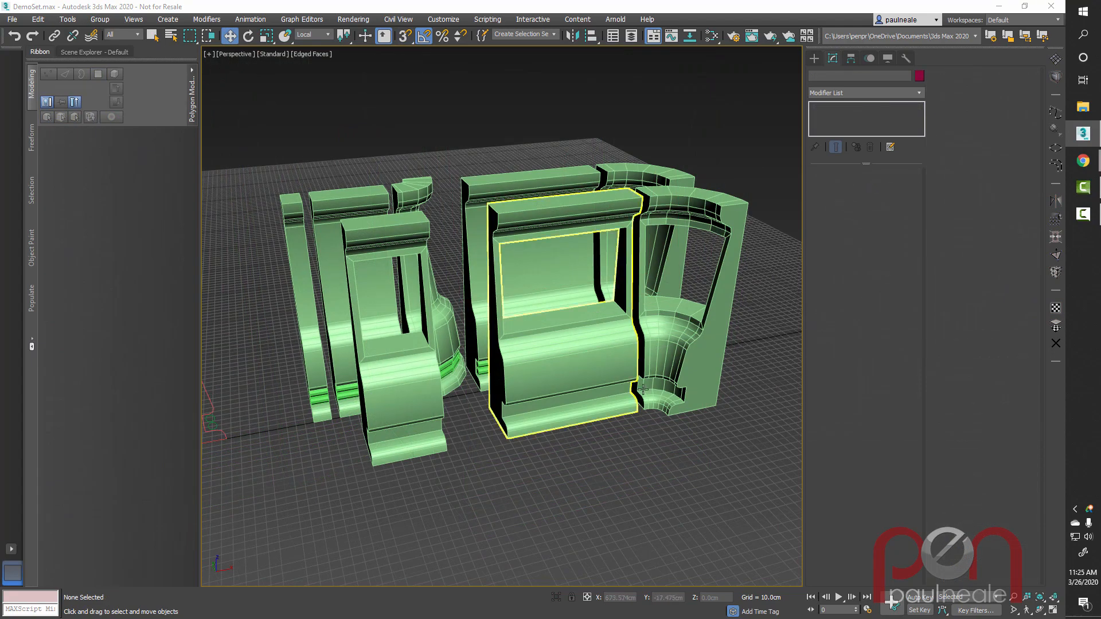
{"action": "middle_click_drag", "start_coordinate": [668, 415], "coordinate": [692, 395]}
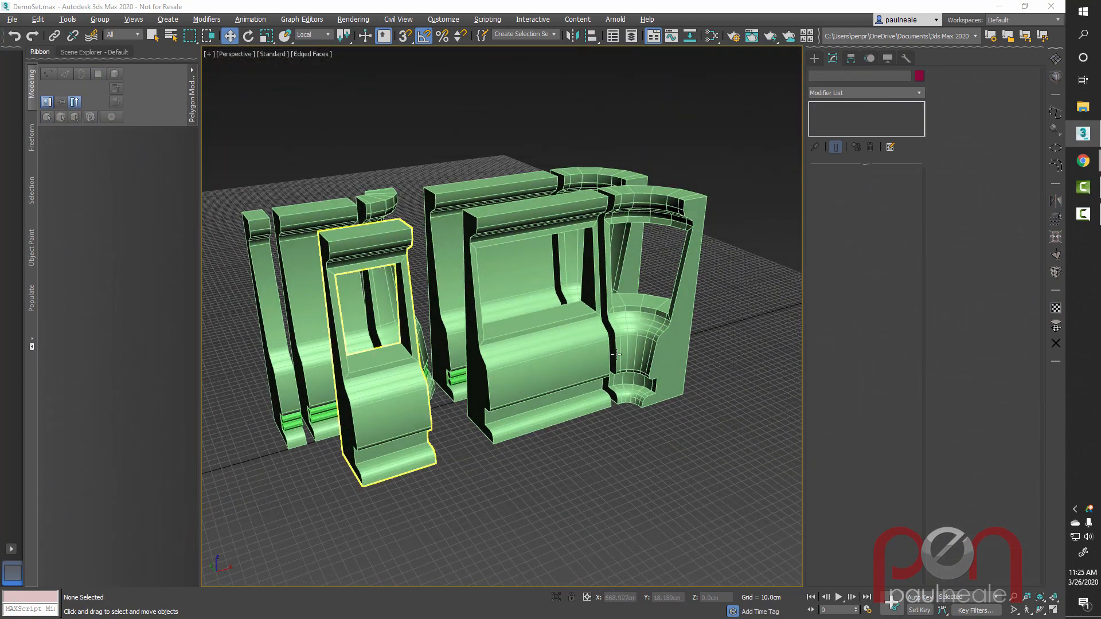
{"action": "middle_click_drag", "start_coordinate": [421, 420], "coordinate": [386, 420], "text": "alt"}
{"action": "middle_click_drag", "start_coordinate": [717, 344], "coordinate": [745, 354], "text": "alt"}
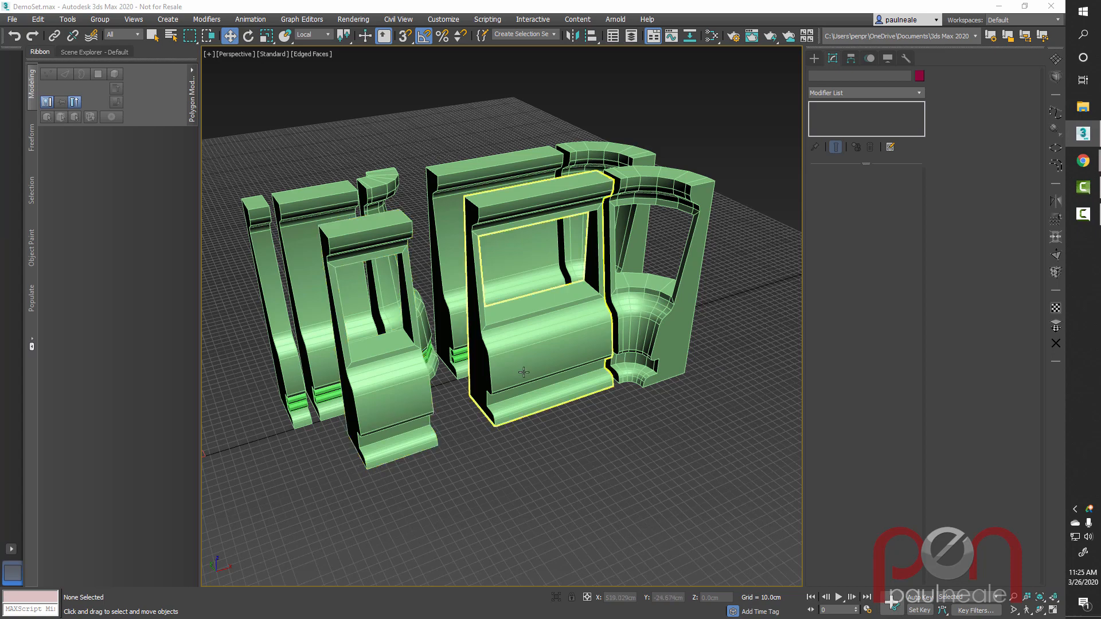
{"action": "middle_click_drag", "start_coordinate": [700, 344], "coordinate": [661, 339], "text": "alt"}
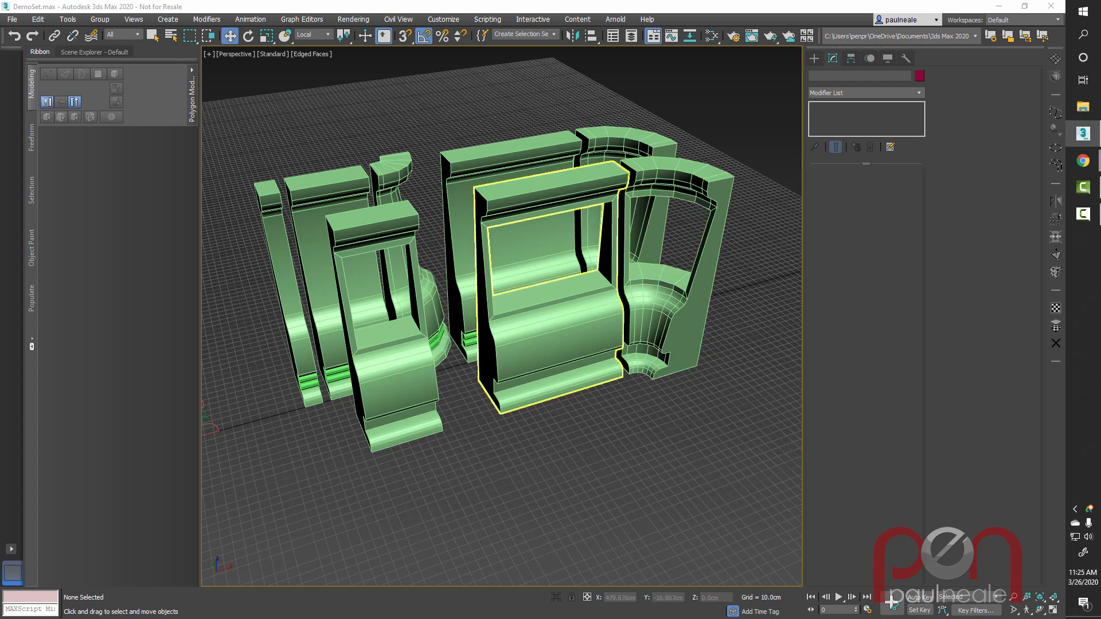
{"action": "scroll", "coordinate": [499, 324], "scroll_direction": "up", "scroll_amount": 5}
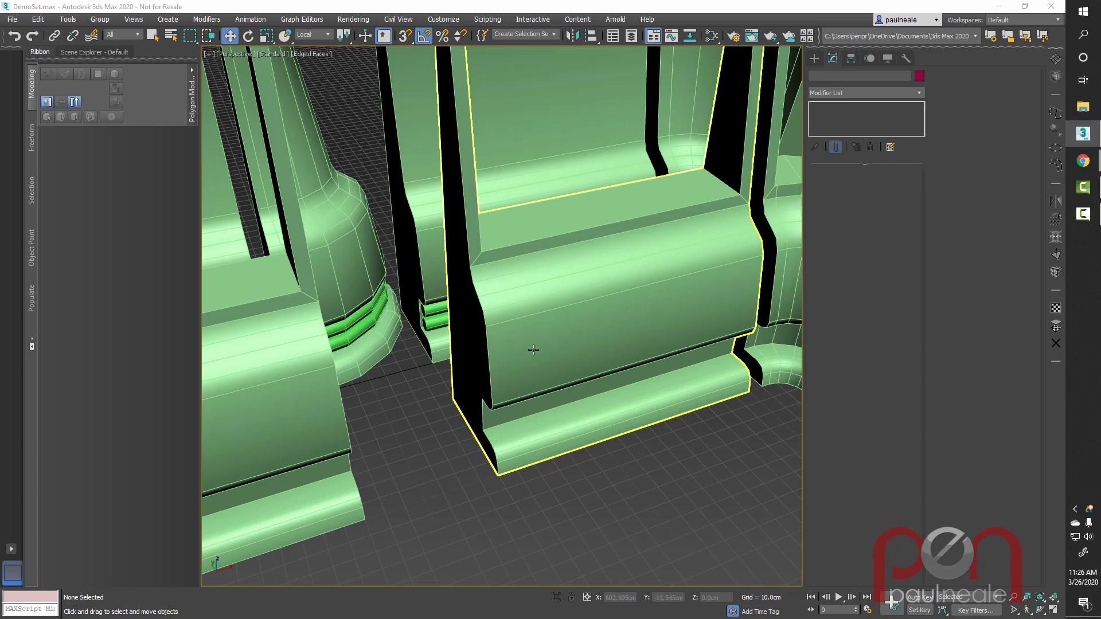
Step: Add a Chamfer modifier to the windowed wall Wall_160cm_001
{"action": "left_click", "coordinate": [570, 343]}
{"action": "middle_click_drag", "start_coordinate": [570, 343], "coordinate": [646, 382]}
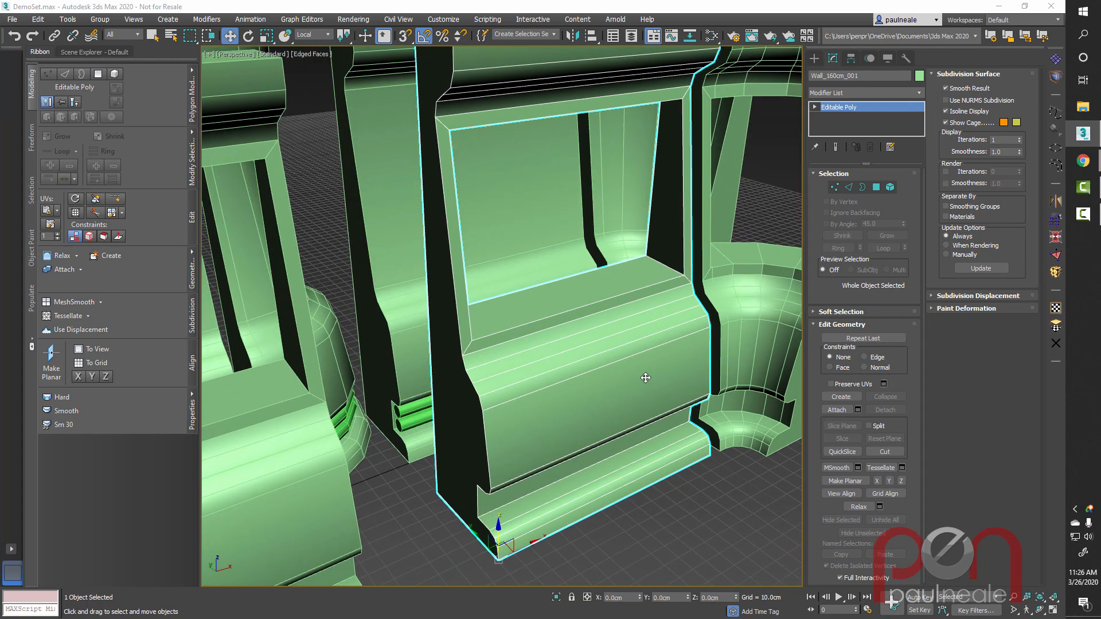
{"action": "type", "text": "xcha"}
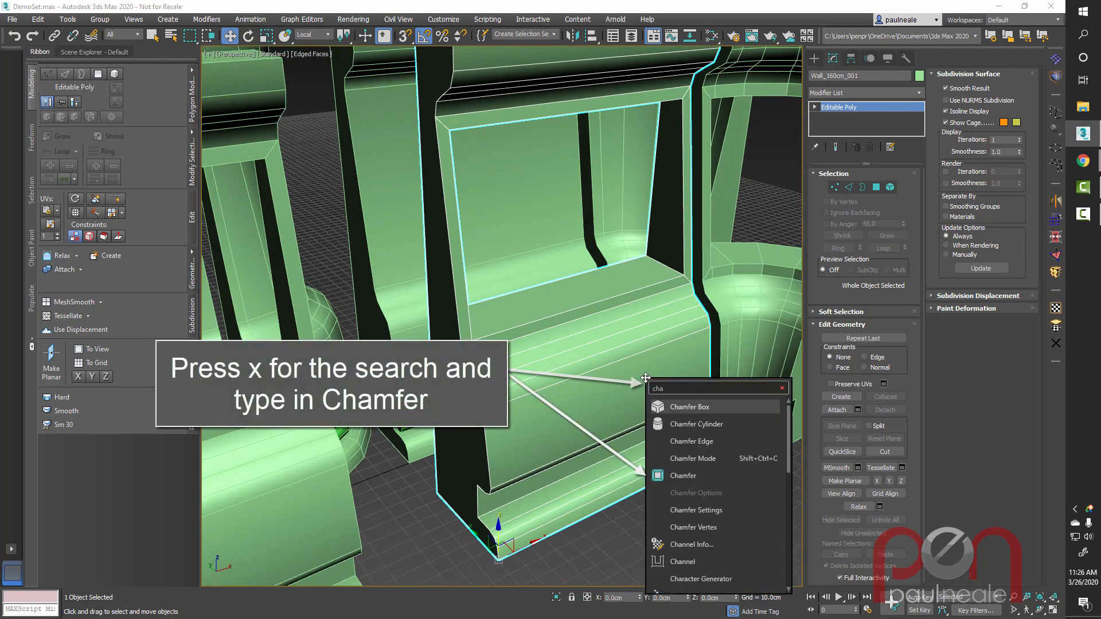
{"action": "left_click", "coordinate": [683, 475]}
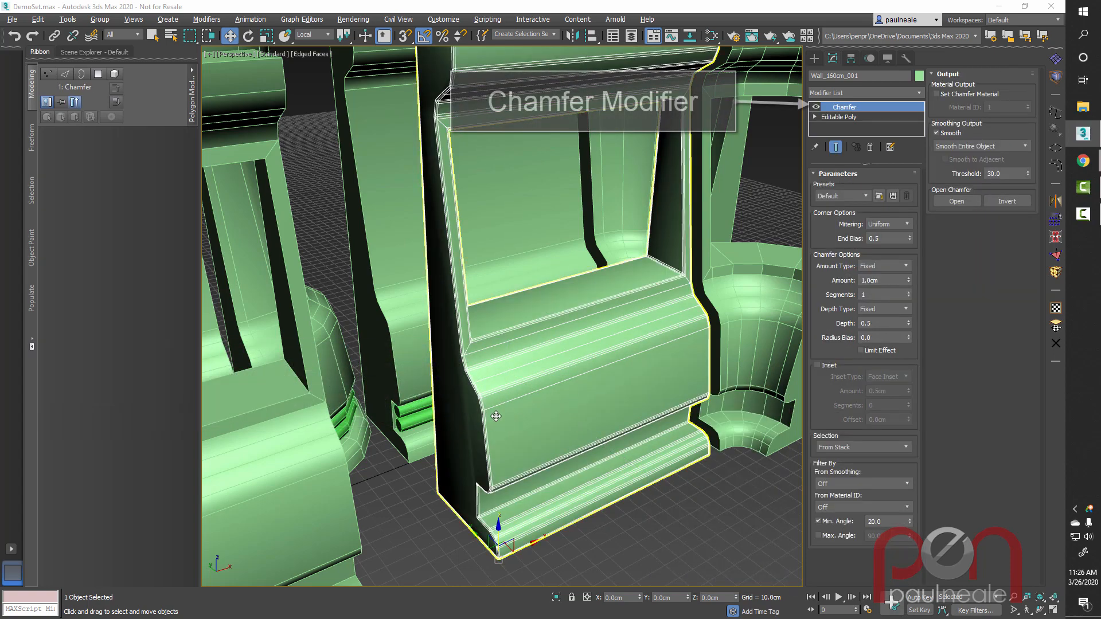
Step: Inspect the chamfered edges of the windowed wall and set the chamfer's mitering to Tri
{"action": "scroll", "coordinate": [494, 374], "scroll_direction": "up", "scroll_amount": 5}
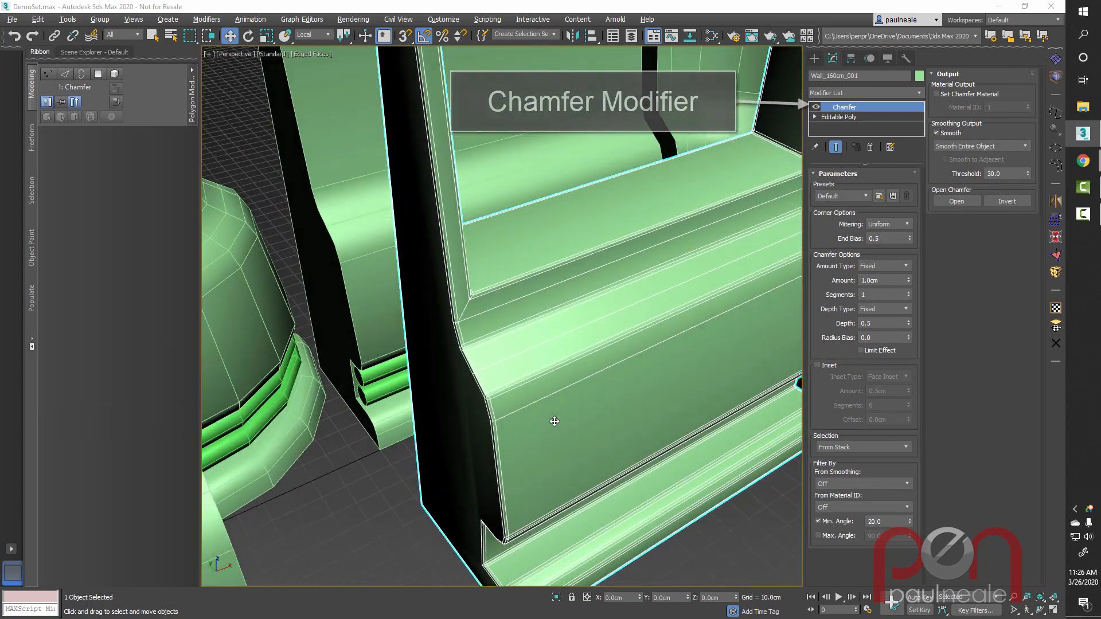
{"action": "middle_click_drag", "start_coordinate": [504, 420], "coordinate": [521, 429], "text": "alt"}
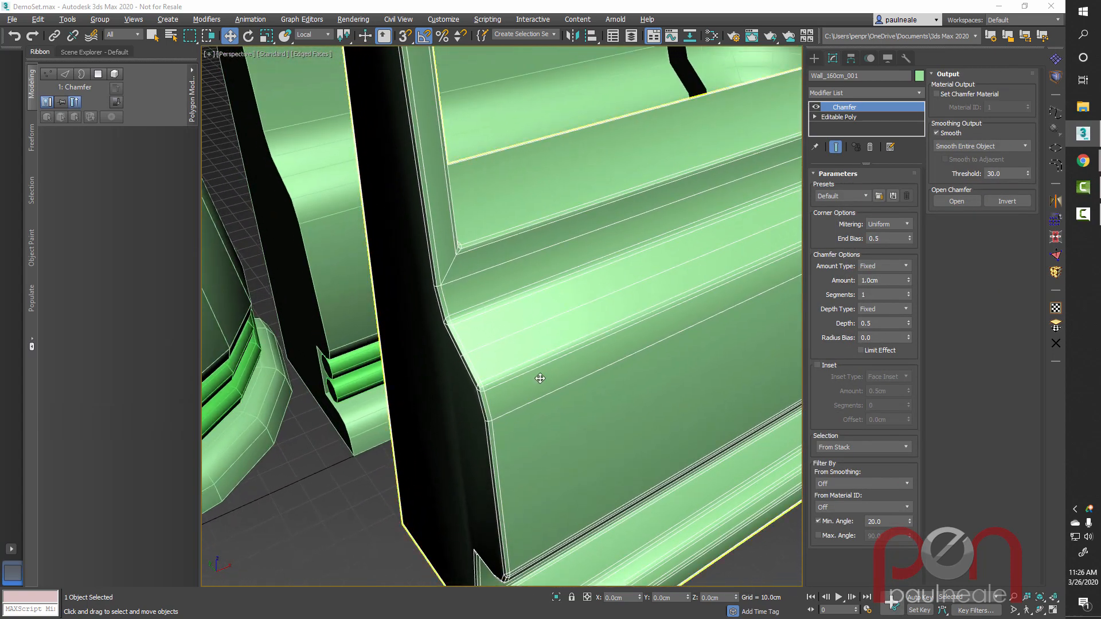
{"action": "scroll", "coordinate": [545, 381], "scroll_direction": "up", "scroll_amount": 1}
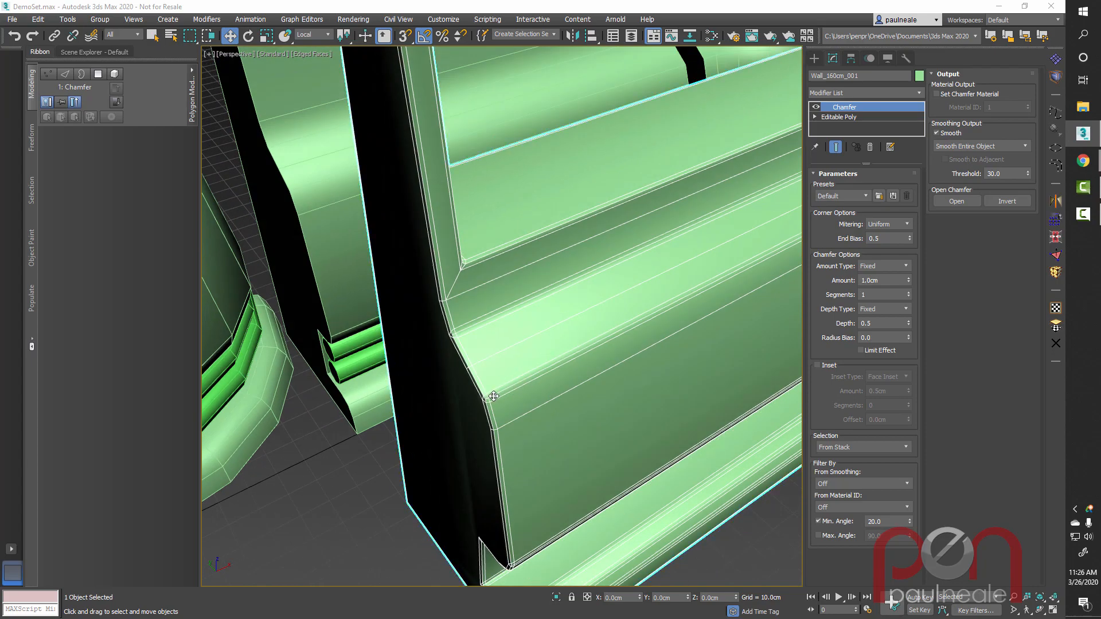
{"action": "middle_click_drag", "start_coordinate": [554, 269], "coordinate": [524, 368], "text": "alt"}
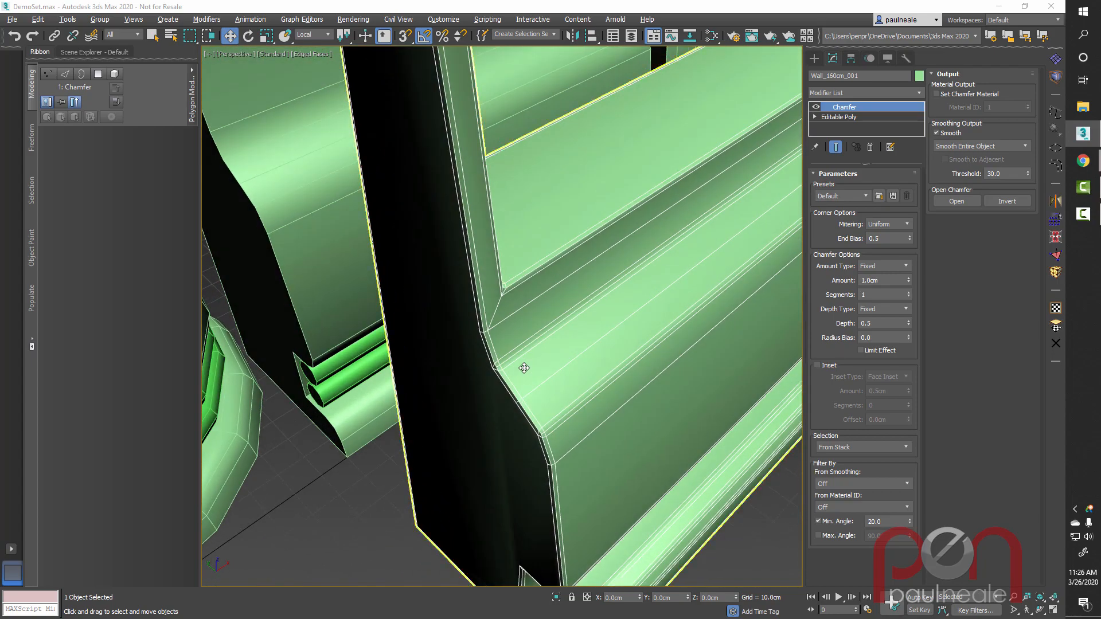
{"action": "middle_click_drag", "start_coordinate": [562, 435], "coordinate": [532, 411], "text": "alt"}
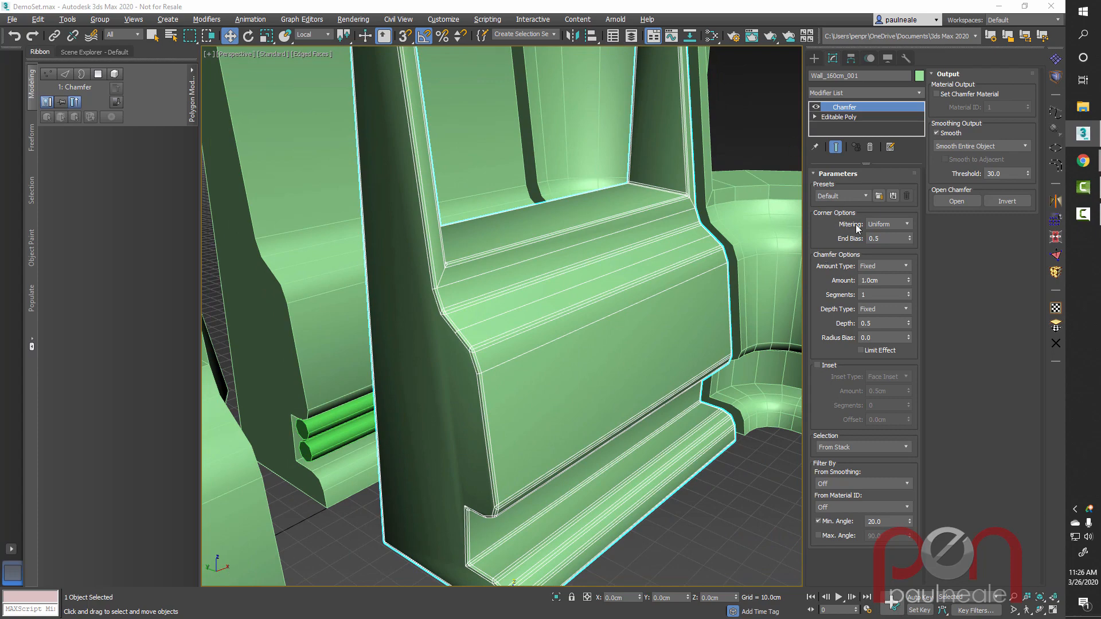
{"action": "left_click", "coordinate": [896, 224]}
{"action": "left_click", "coordinate": [888, 247]}
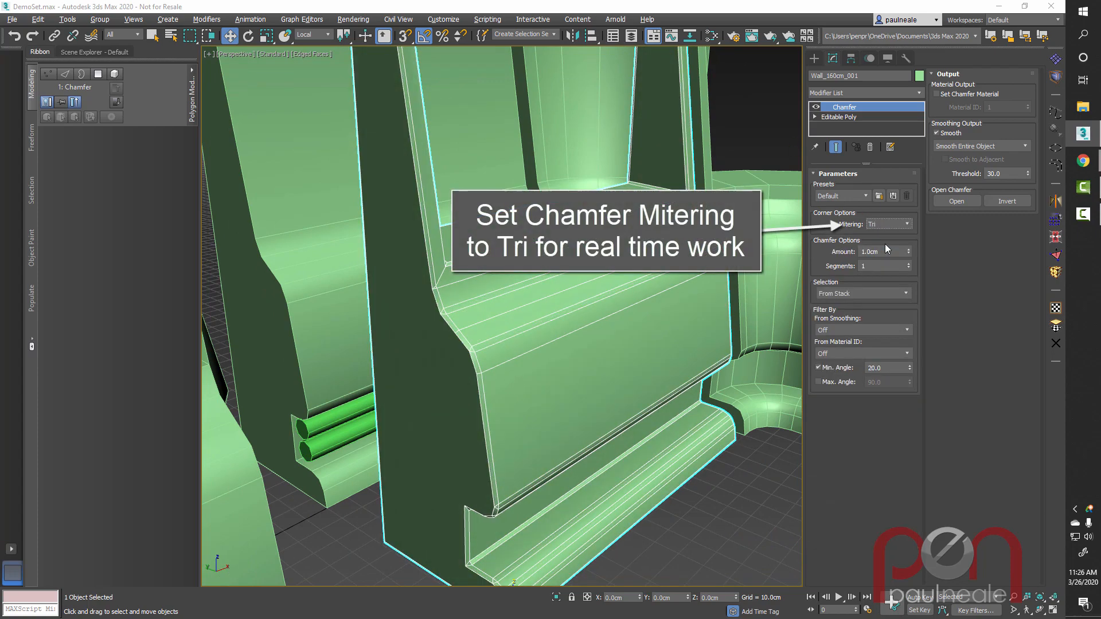
{"action": "middle_click_drag", "start_coordinate": [637, 317], "coordinate": [558, 344], "text": "alt"}
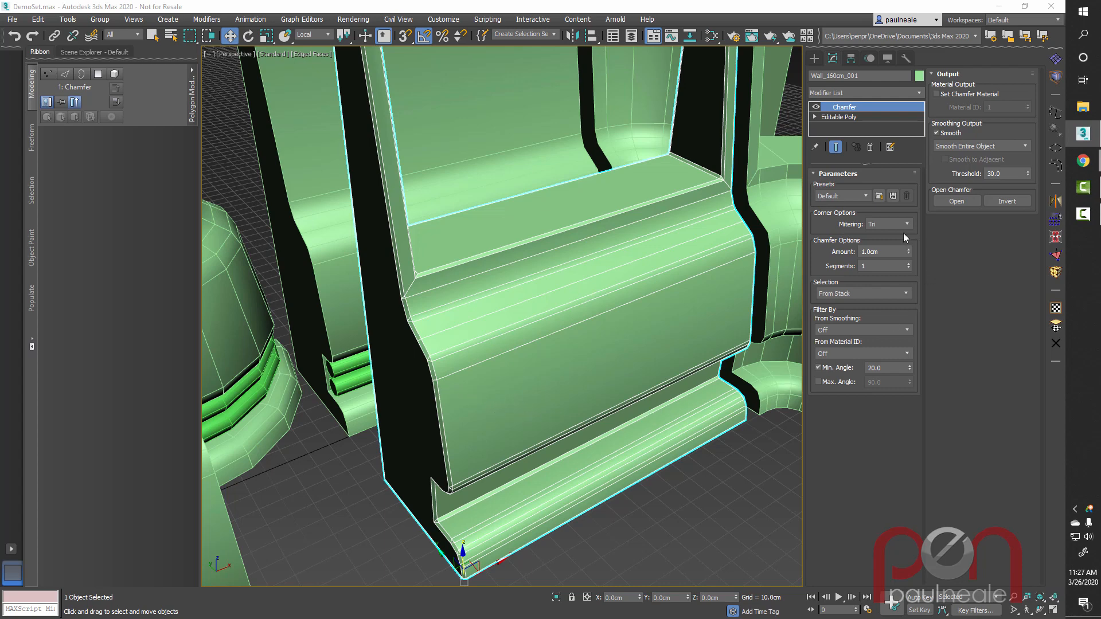
Step: Set the chamfer amount to 0.799 cm and raise its minimum angle filter to 64.813
{"action": "left_click_drag", "start_coordinate": [908, 252], "coordinate": [906, 261]}
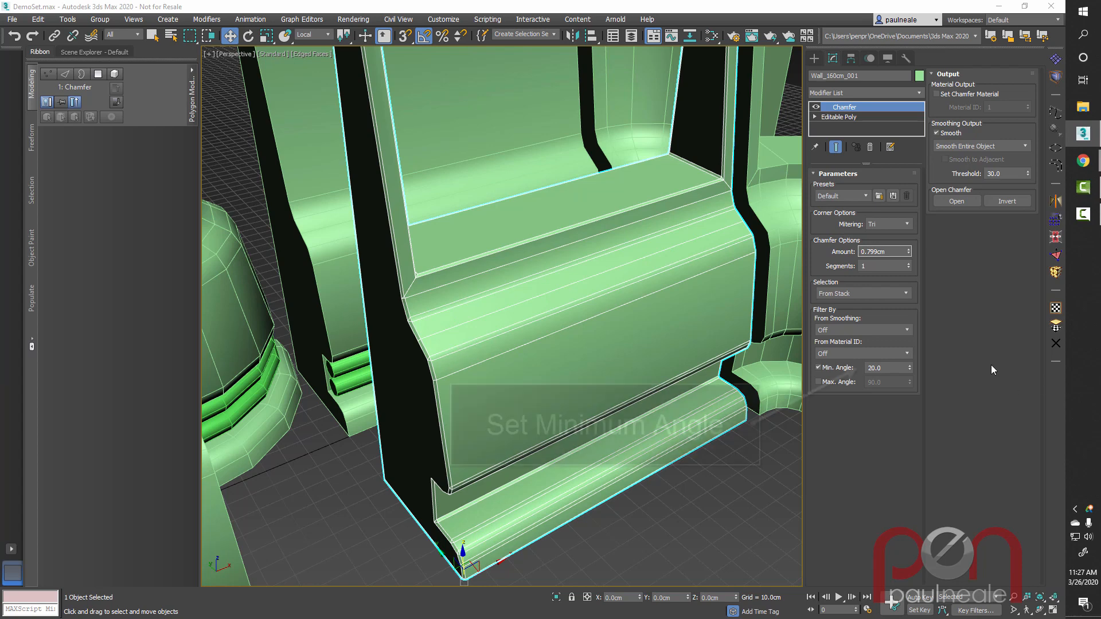
{"action": "left_click_drag", "start_coordinate": [911, 370], "coordinate": [915, 281]}
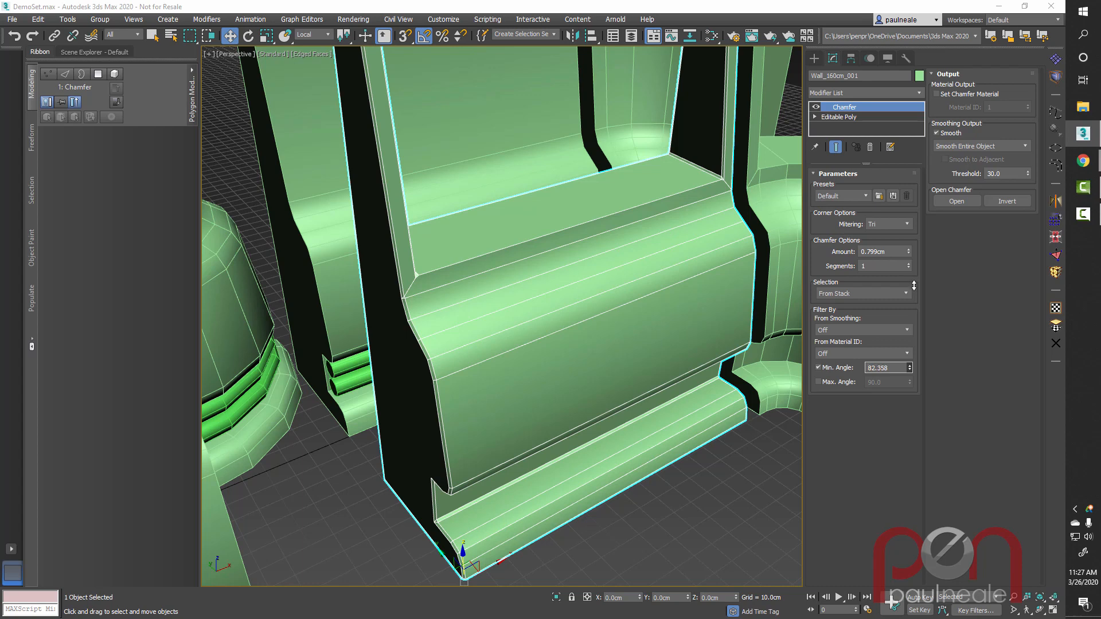
{"action": "left_click_drag", "start_coordinate": [914, 289], "coordinate": [915, 288]}
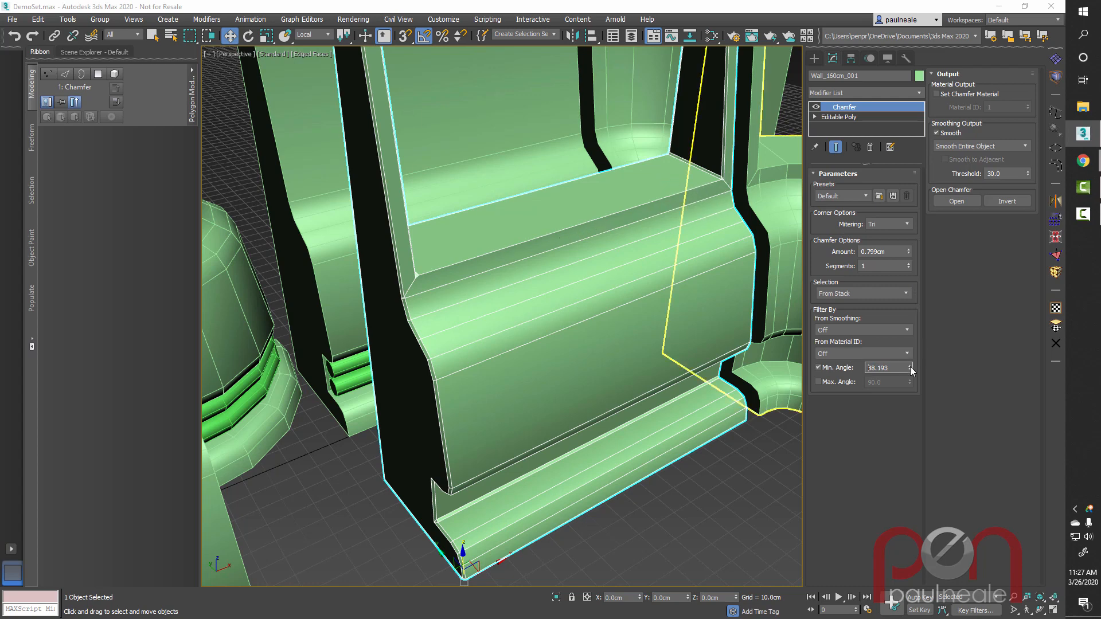
{"action": "left_click_drag", "start_coordinate": [912, 371], "coordinate": [908, 384]}
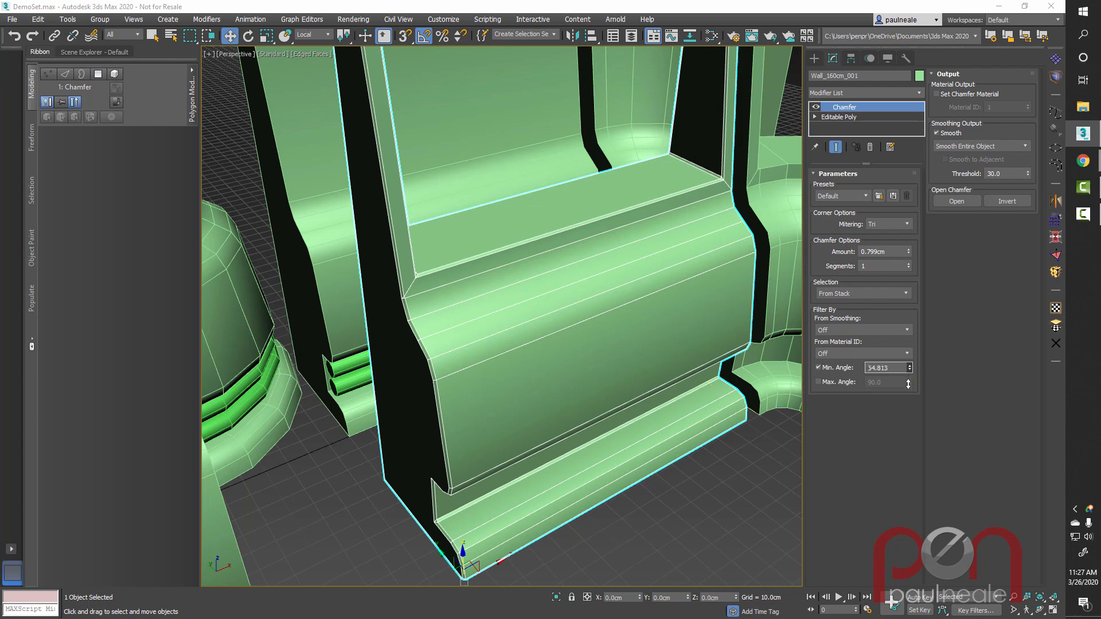
Step: Try to copy the Chamfer modifier from Wall_160cm_001 onto the windowed inside corner piece
{"action": "middle_click_drag", "start_coordinate": [653, 307], "coordinate": [543, 355], "text": "alt"}
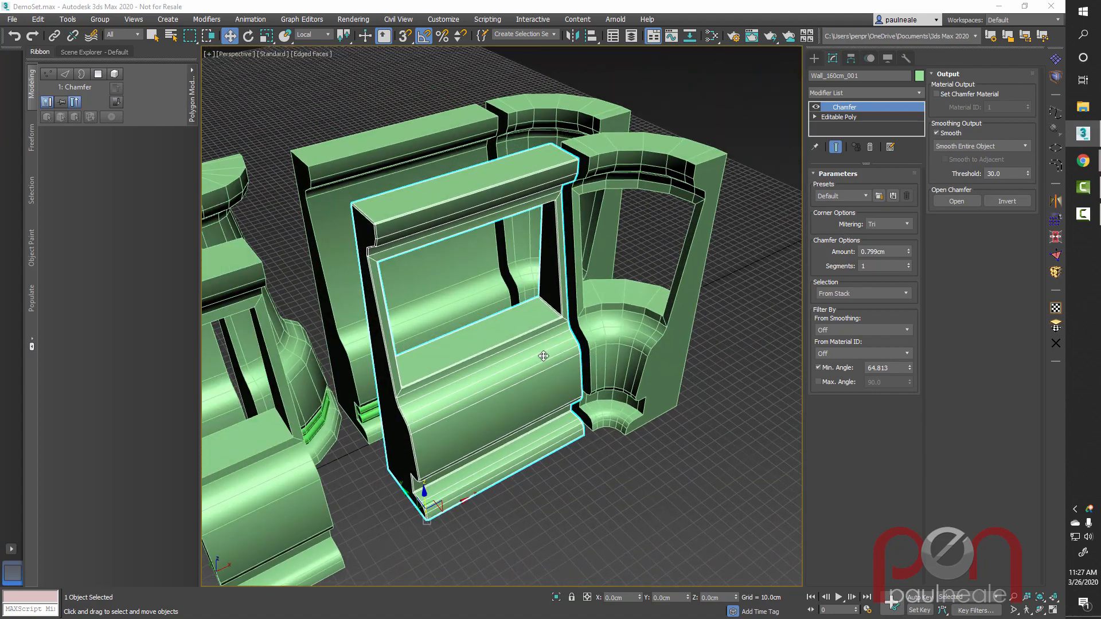
{"action": "middle_click_drag", "start_coordinate": [469, 349], "coordinate": [544, 351]}
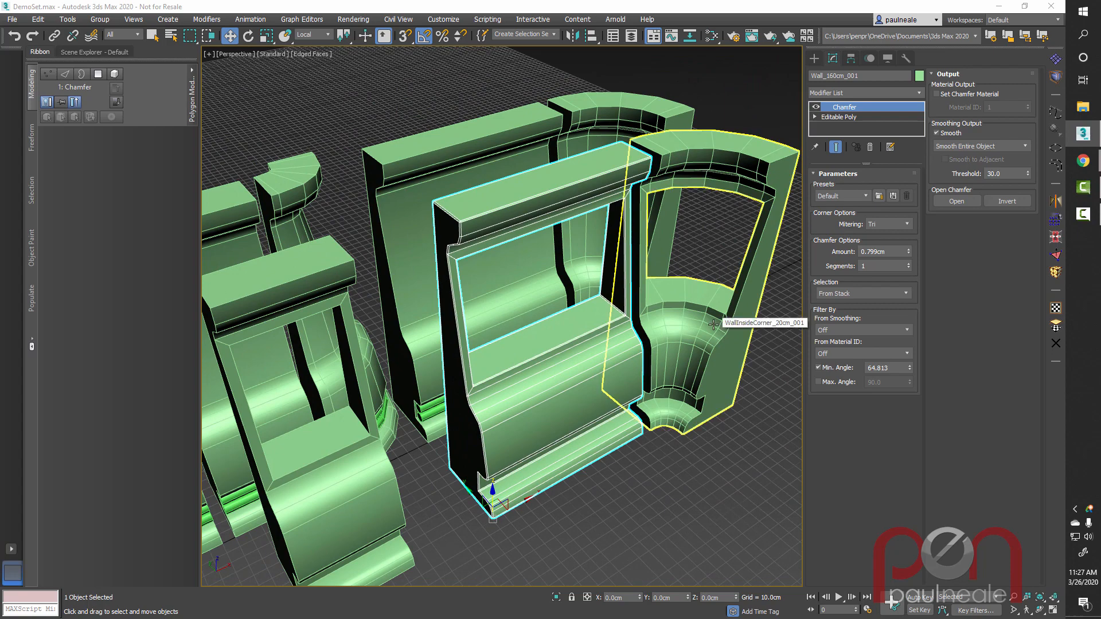
{"action": "mouse_move", "coordinate": [714, 326]}
{"action": "middle_mouse_down", "text": "alt"}
{"action": "mouse_move", "coordinate": [624, 332]}
{"action": "mouse_move", "coordinate": [691, 345]}
{"action": "mouse_move", "coordinate": [722, 338]}
{"action": "middle_mouse_up", "text": "alt"}
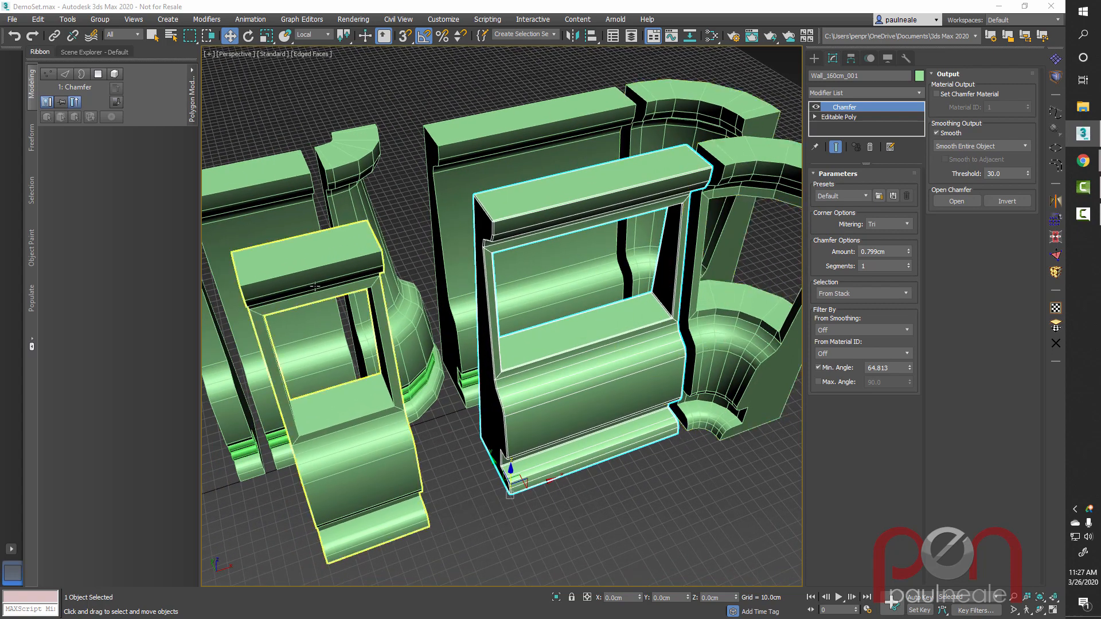
{"action": "middle_click_drag", "start_coordinate": [673, 265], "coordinate": [626, 265]}
{"action": "scroll", "coordinate": [547, 280], "scroll_direction": "down", "scroll_amount": 3}
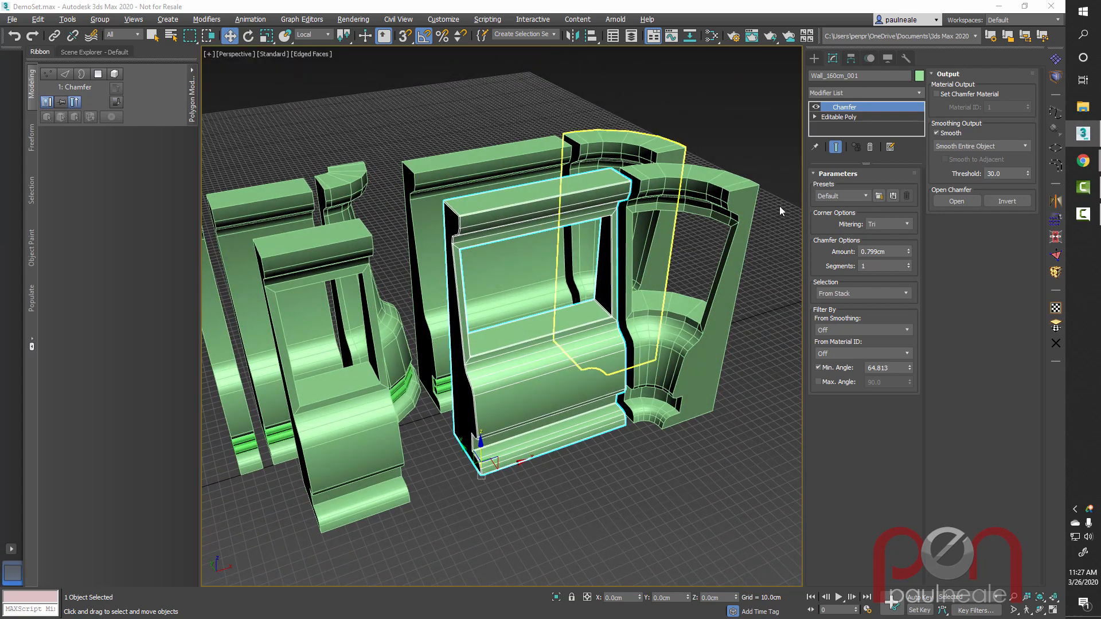
{"action": "middle_click_drag", "start_coordinate": [667, 174], "coordinate": [670, 186], "text": "alt"}
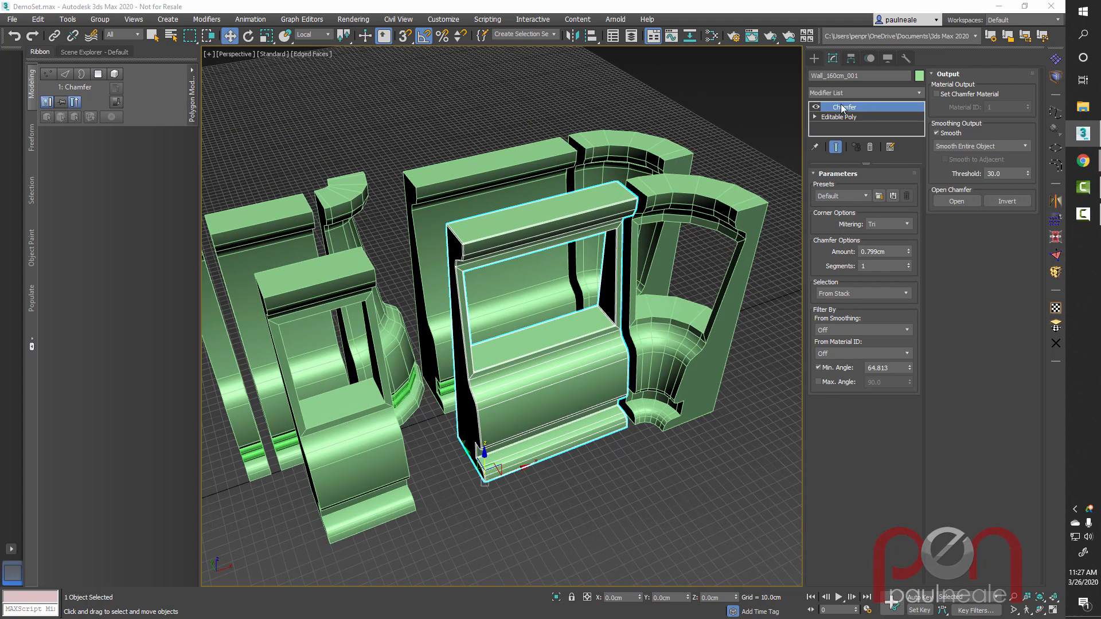
{"action": "left_click", "coordinate": [728, 197]}
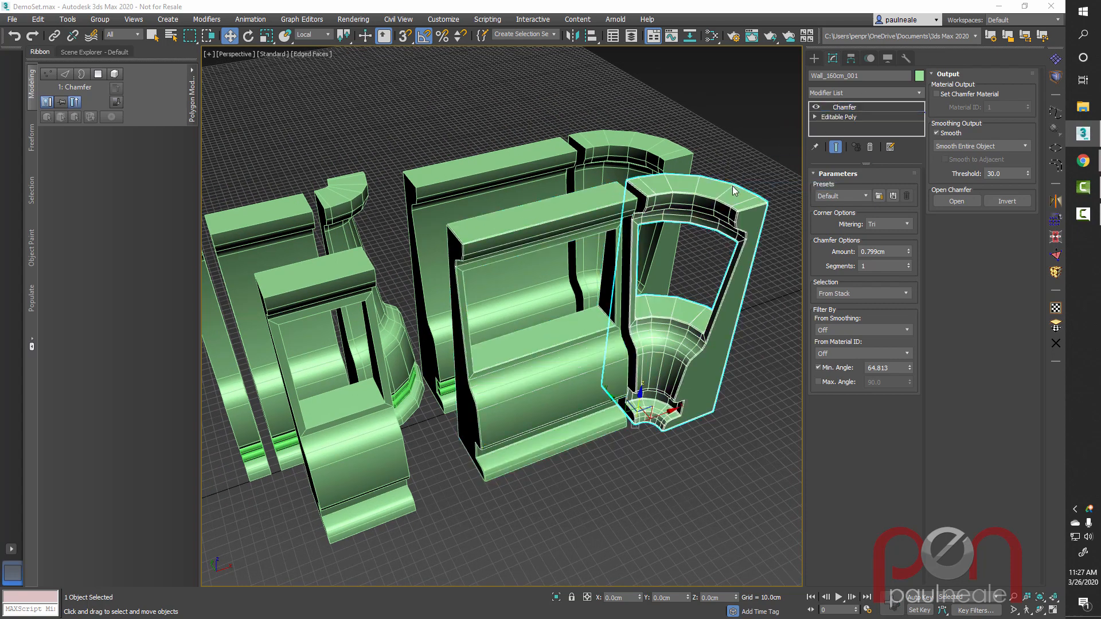
{"action": "right_click", "coordinate": [852, 109]}
{"action": "left_click", "coordinate": [897, 125]}
{"action": "left_click", "coordinate": [610, 200]}
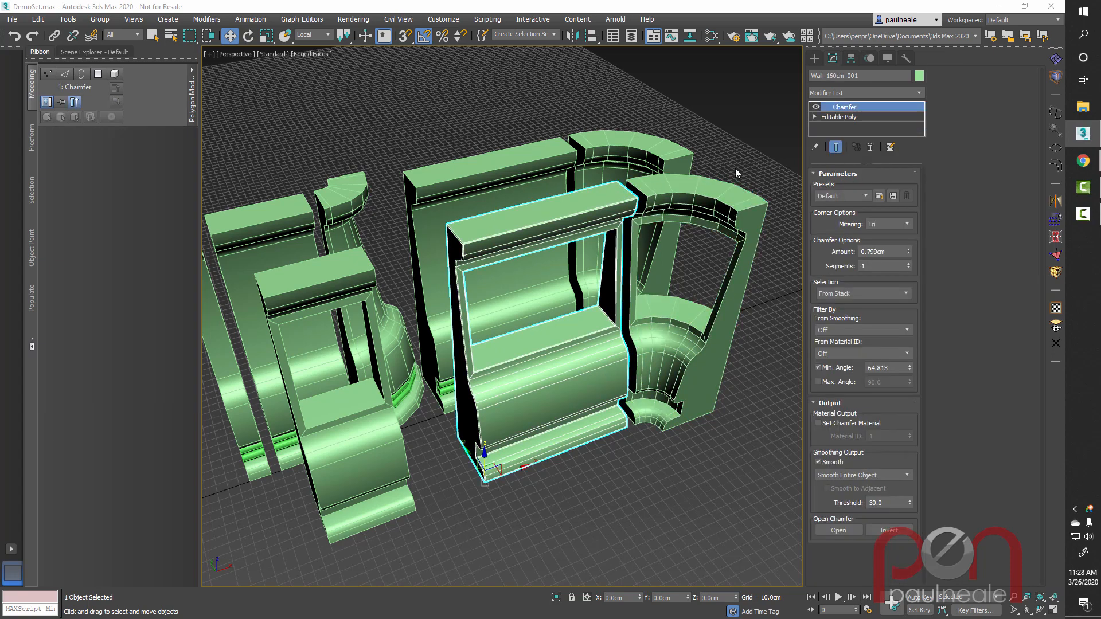
Step: Instance the Chamfer modifier onto the windowed inside corner, the solid inside corner and the solid 160 cm wall
{"action": "left_click_drag", "start_coordinate": [777, 171], "coordinate": [760, 208]}
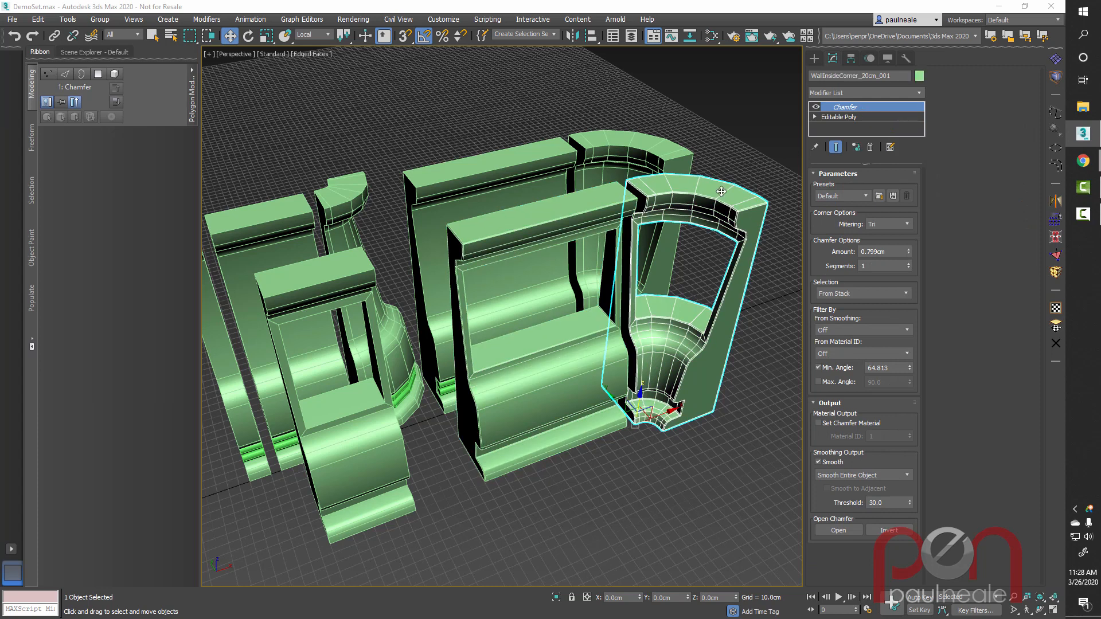
{"action": "left_click_drag", "start_coordinate": [837, 109], "coordinate": [629, 142]}
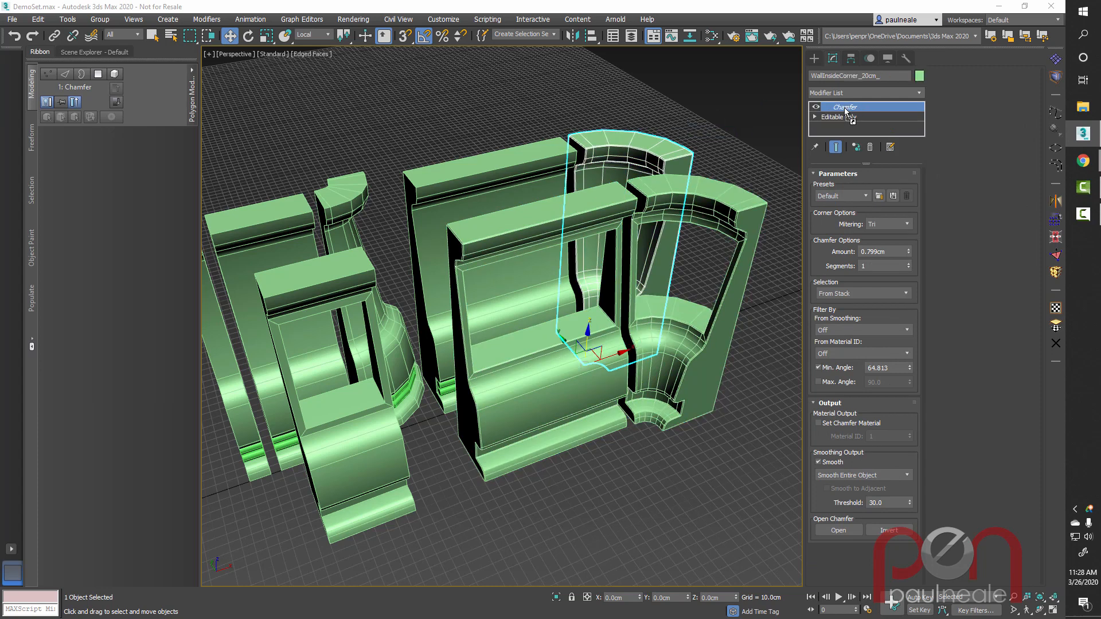
{"action": "left_click_drag", "start_coordinate": [846, 107], "coordinate": [493, 169]}
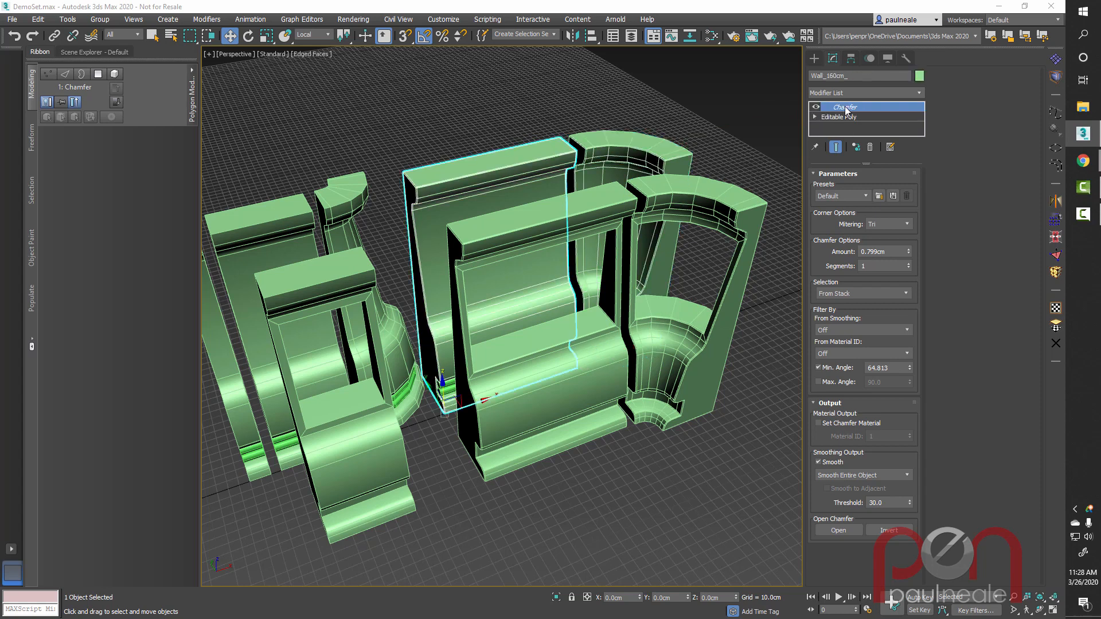
Step: Instance the Chamfer modifier onto the outside corner, the solid and windowed 80 cm walls and the 20 cm wall
{"action": "left_click_drag", "start_coordinate": [848, 108], "coordinate": [327, 198]}
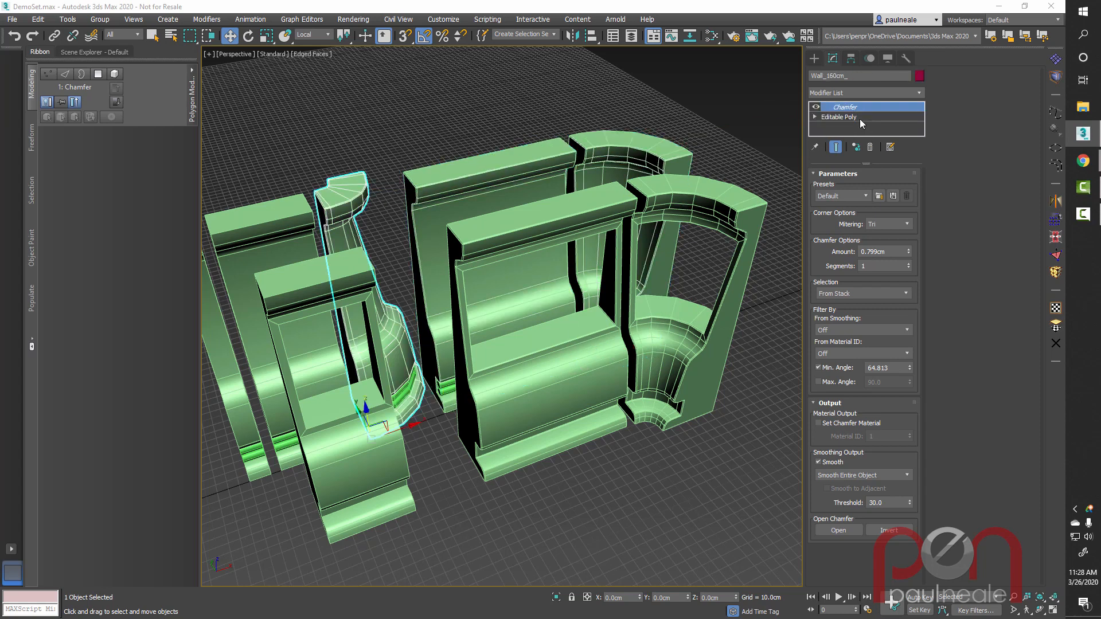
{"action": "left_click_drag", "start_coordinate": [854, 109], "coordinate": [257, 229]}
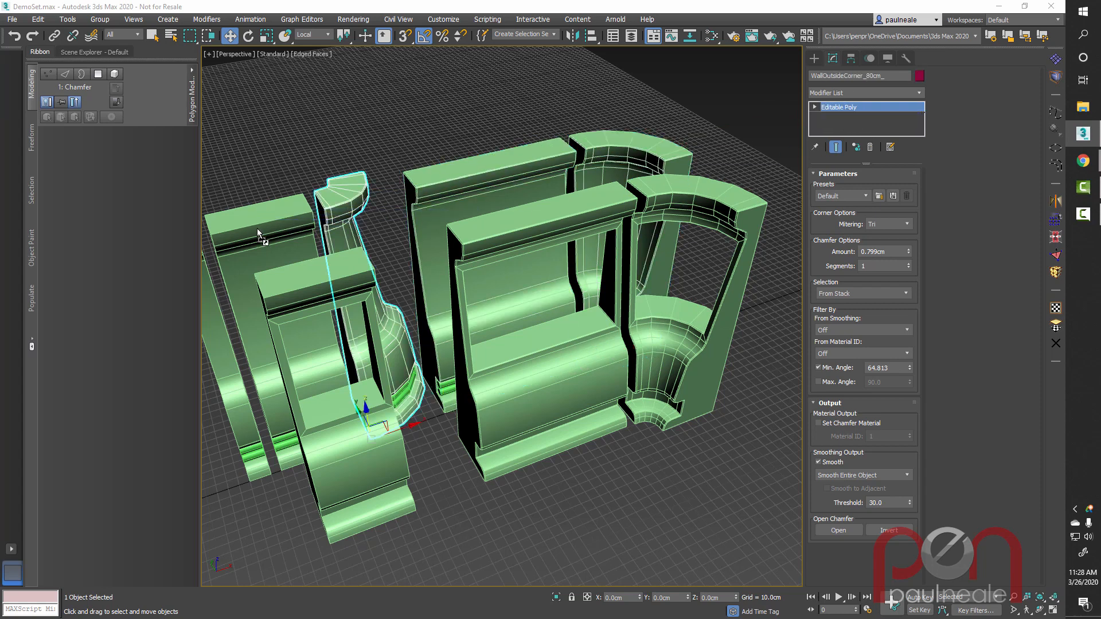
{"action": "left_click_drag", "start_coordinate": [853, 109], "coordinate": [297, 279]}
{"action": "middle_click_drag", "start_coordinate": [334, 295], "coordinate": [577, 271]}
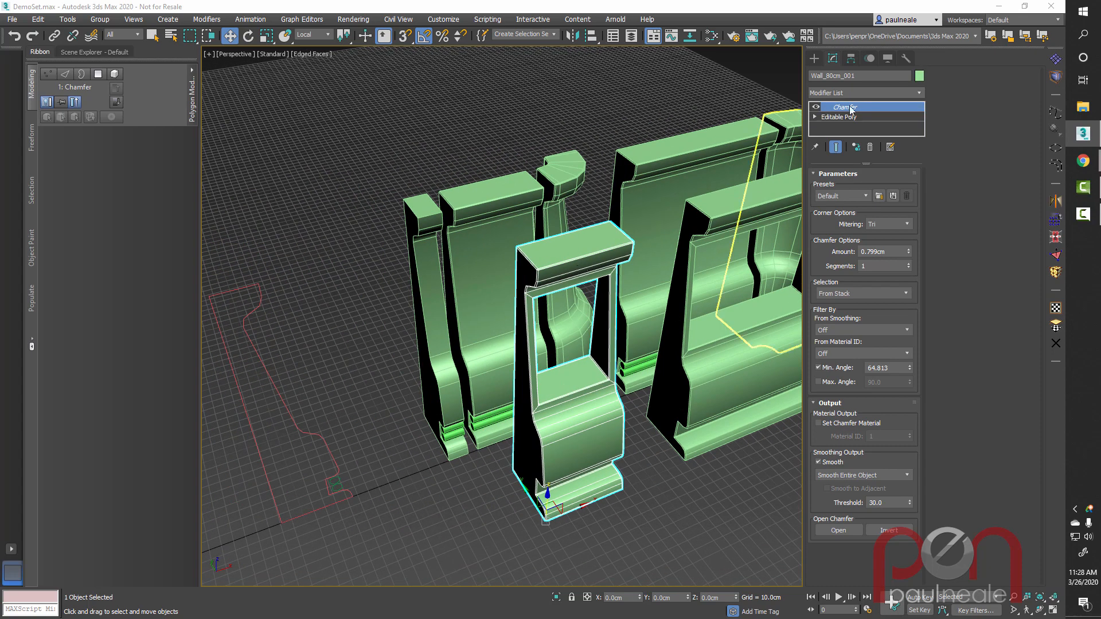
{"action": "left_click_drag", "start_coordinate": [856, 108], "coordinate": [467, 225]}
Step: Examine the chamfered edges on the outside corner, the windowed walls and their base mouldings
{"action": "middle_click_drag", "start_coordinate": [691, 230], "coordinate": [633, 218], "text": "alt"}
{"action": "scroll", "coordinate": [655, 335], "scroll_direction": "up", "scroll_amount": 5}
{"action": "middle_click_drag", "start_coordinate": [656, 335], "coordinate": [608, 295], "text": "alt"}
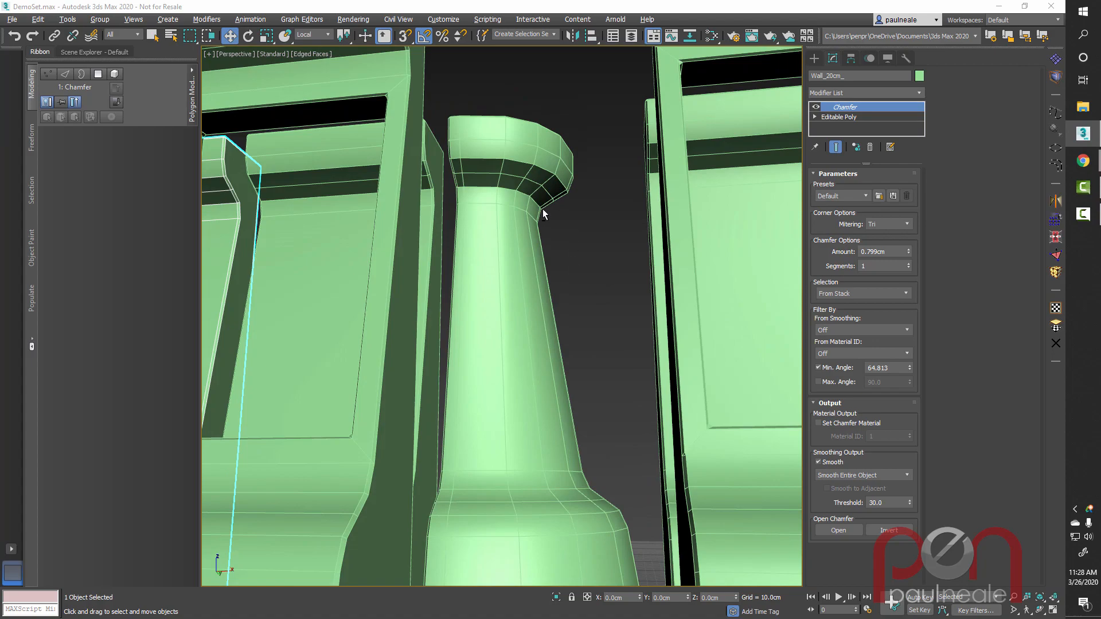
{"action": "middle_click_drag", "start_coordinate": [542, 209], "coordinate": [528, 140], "text": "alt"}
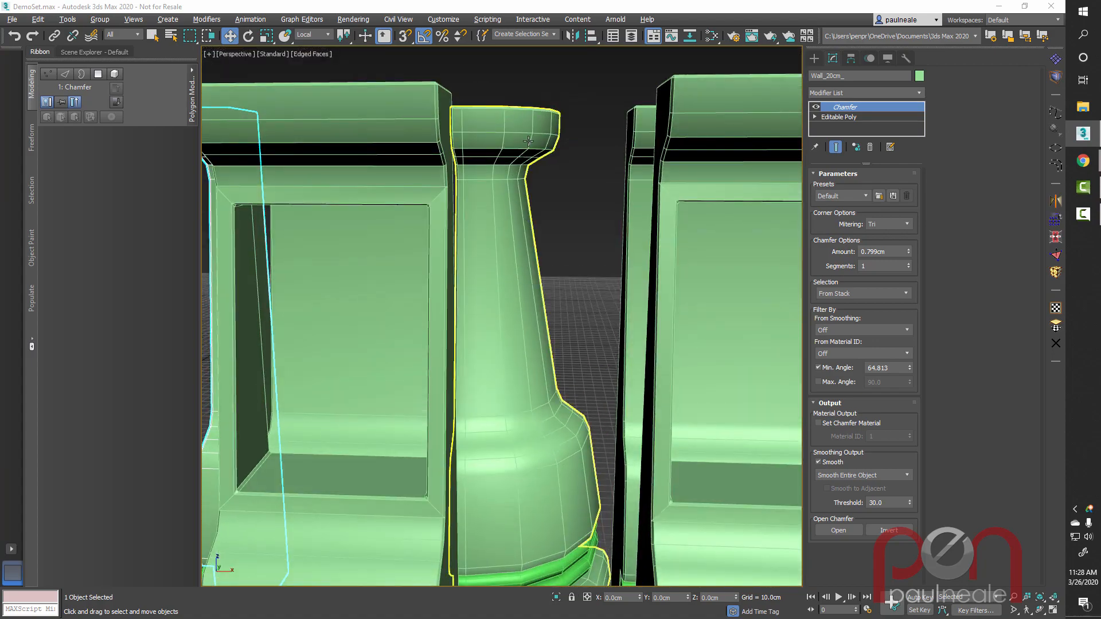
{"action": "middle_click_drag", "start_coordinate": [600, 241], "coordinate": [421, 304], "text": "alt"}
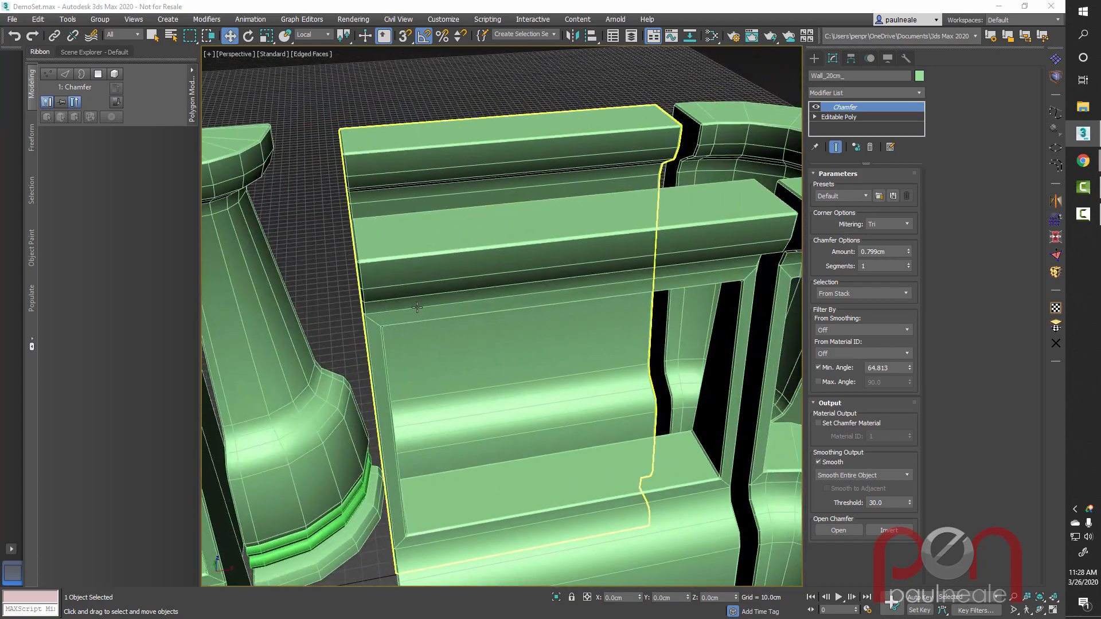
{"action": "scroll", "coordinate": [422, 304], "scroll_direction": "down", "scroll_amount": 4}
{"action": "middle_click_drag", "start_coordinate": [651, 269], "coordinate": [702, 314], "text": "alt"}
{"action": "scroll", "coordinate": [639, 310], "scroll_direction": "up", "scroll_amount": 6}
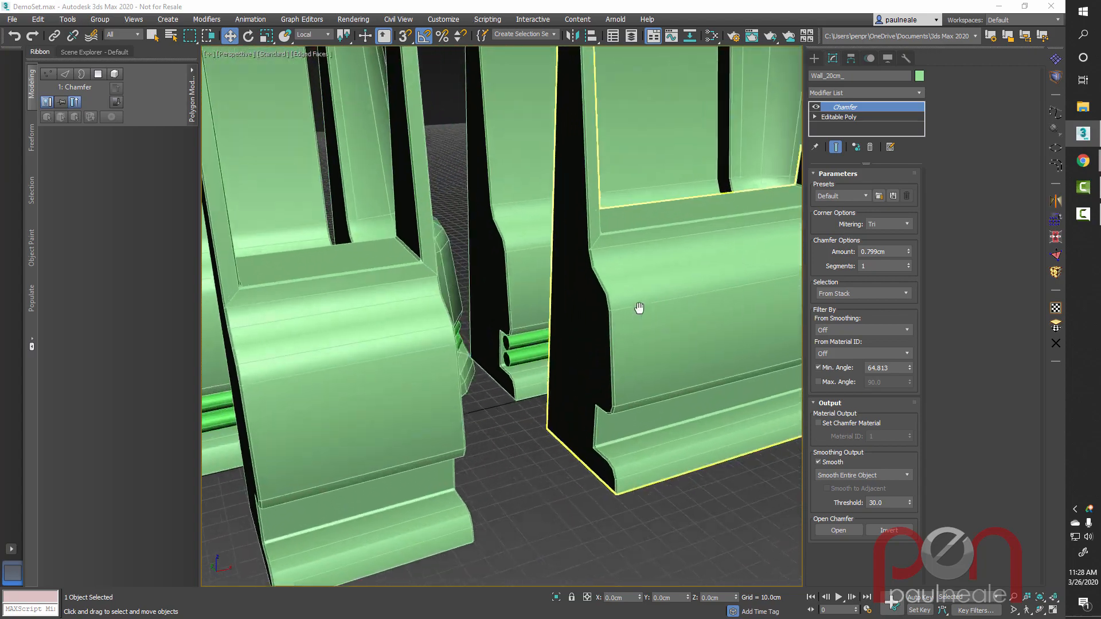
{"action": "scroll", "coordinate": [691, 290], "scroll_direction": "down", "scroll_amount": 1}
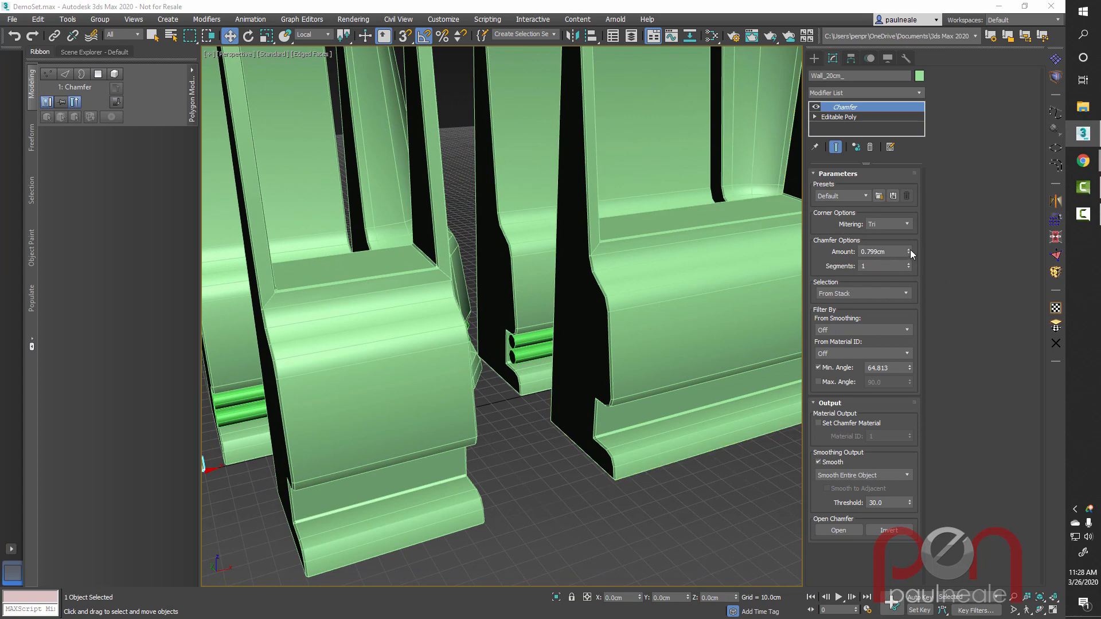
Step: Set the instanced Chamfer amount to 0.857 cm and check the edges across the wall pieces
{"action": "left_click_drag", "start_coordinate": [910, 251], "coordinate": [910, 249]}
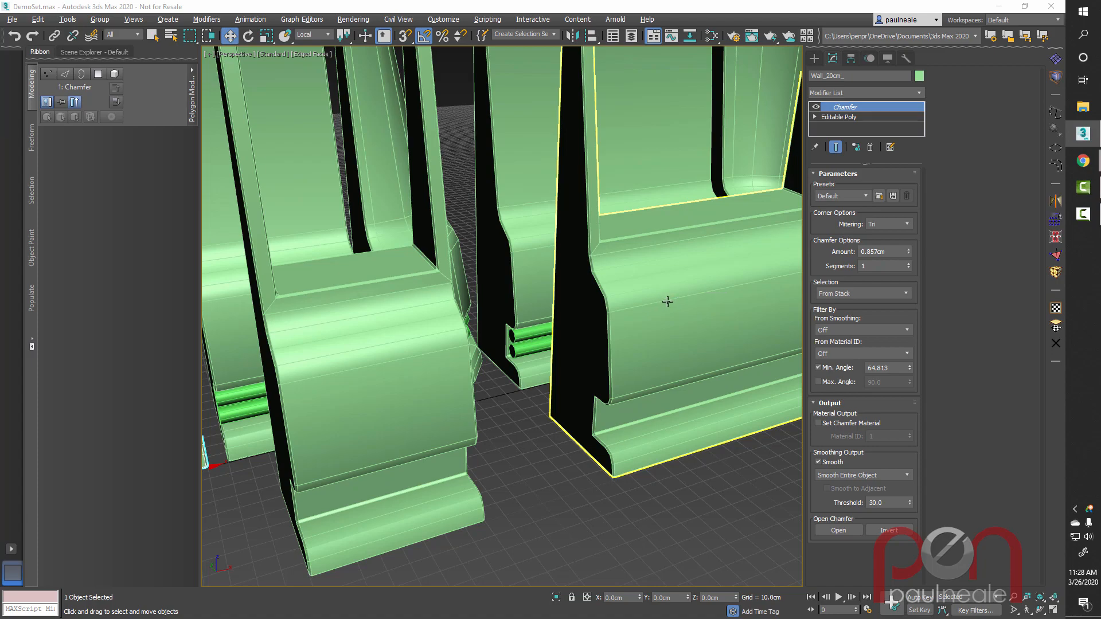
{"action": "middle_click_drag", "start_coordinate": [664, 300], "coordinate": [394, 206], "text": "alt"}
{"action": "middle_click_drag", "start_coordinate": [301, 256], "coordinate": [580, 246], "text": "alt"}
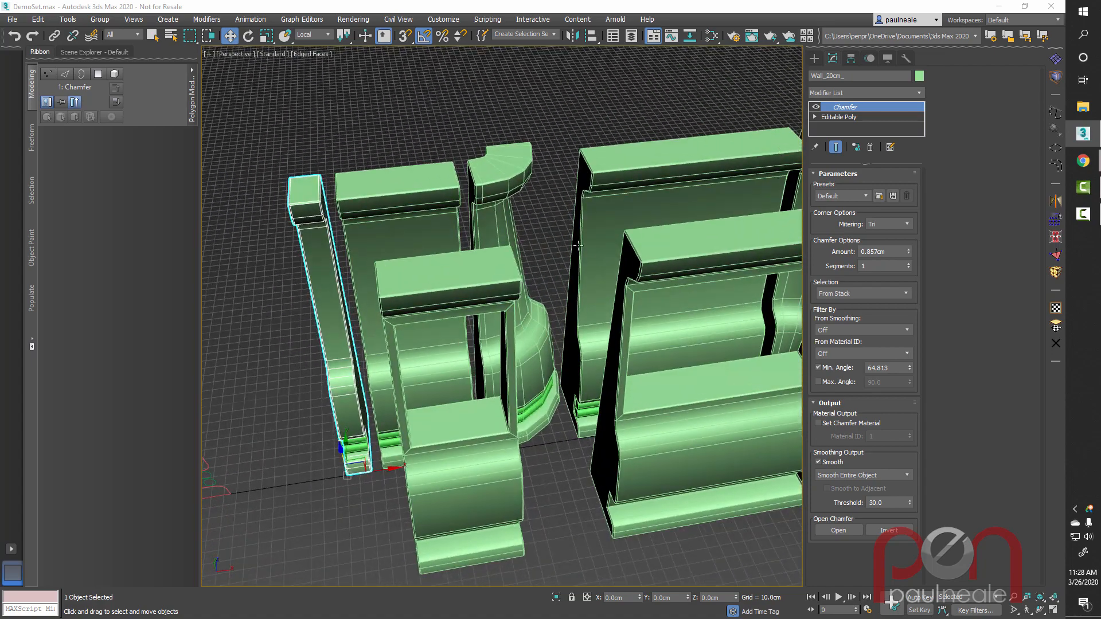
Step: Select the original swept wall Wall_Path001 and review its Sweep settings
{"action": "middle_click_drag", "start_coordinate": [471, 239], "coordinate": [583, 222], "text": "alt"}
{"action": "middle_click_drag", "start_coordinate": [278, 382], "coordinate": [255, 365], "text": "alt"}
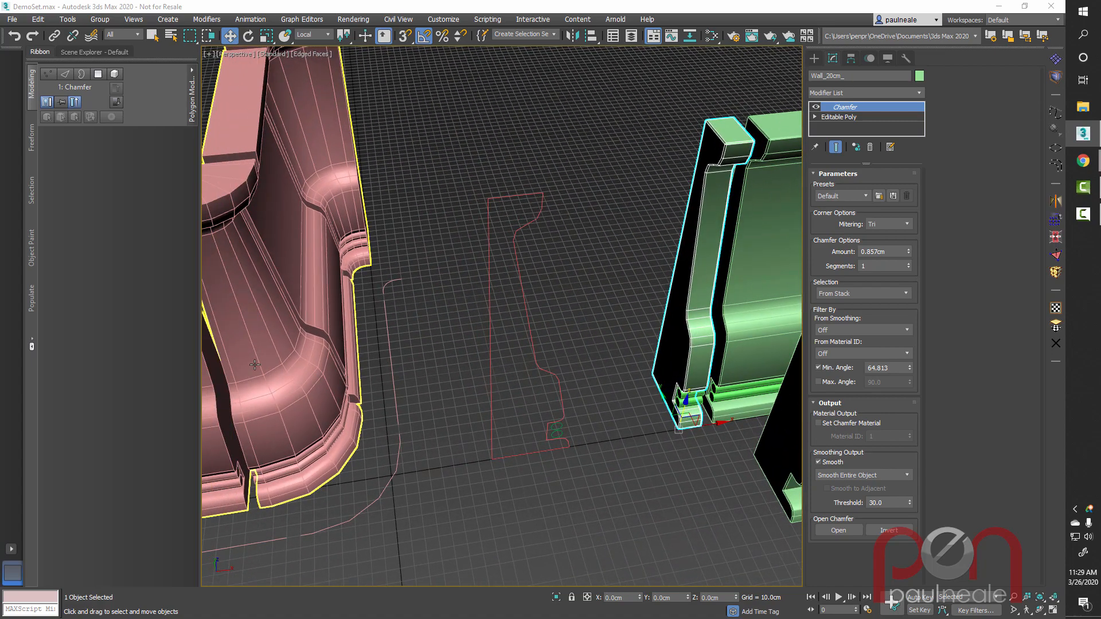
{"action": "left_click", "coordinate": [256, 366]}
{"action": "middle_click_drag", "start_coordinate": [636, 318], "coordinate": [415, 313]}
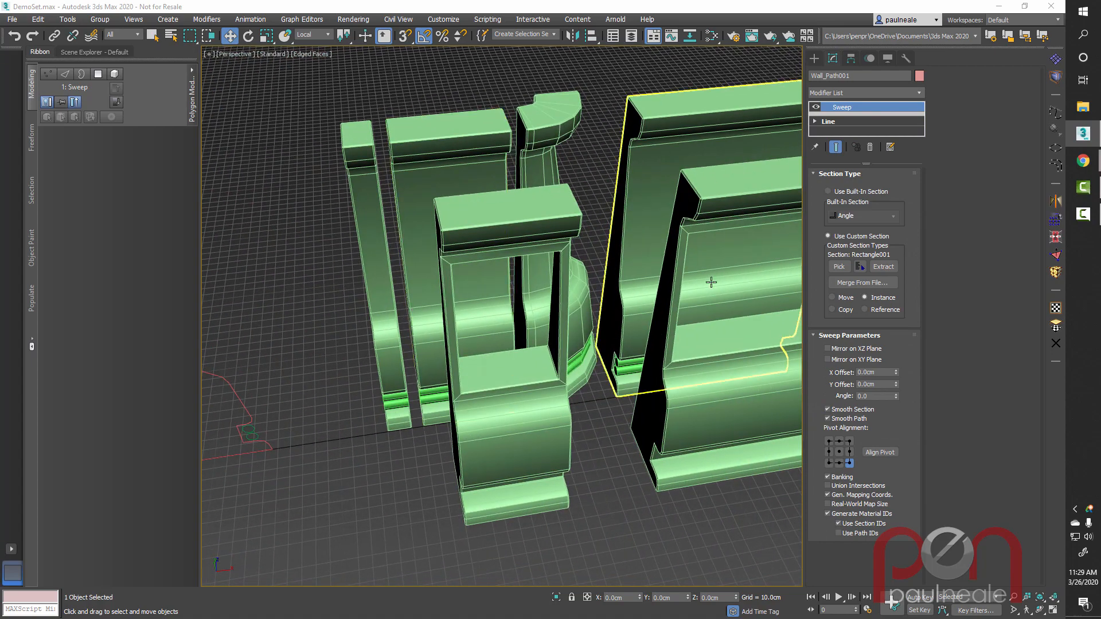
Step: Add an Unwrap UVW modifier to the solid 160 cm wall above its Chamfer, with the UV editor open
{"action": "left_click", "coordinate": [693, 154]}
{"action": "middle_click_drag", "start_coordinate": [693, 154], "coordinate": [596, 246]}
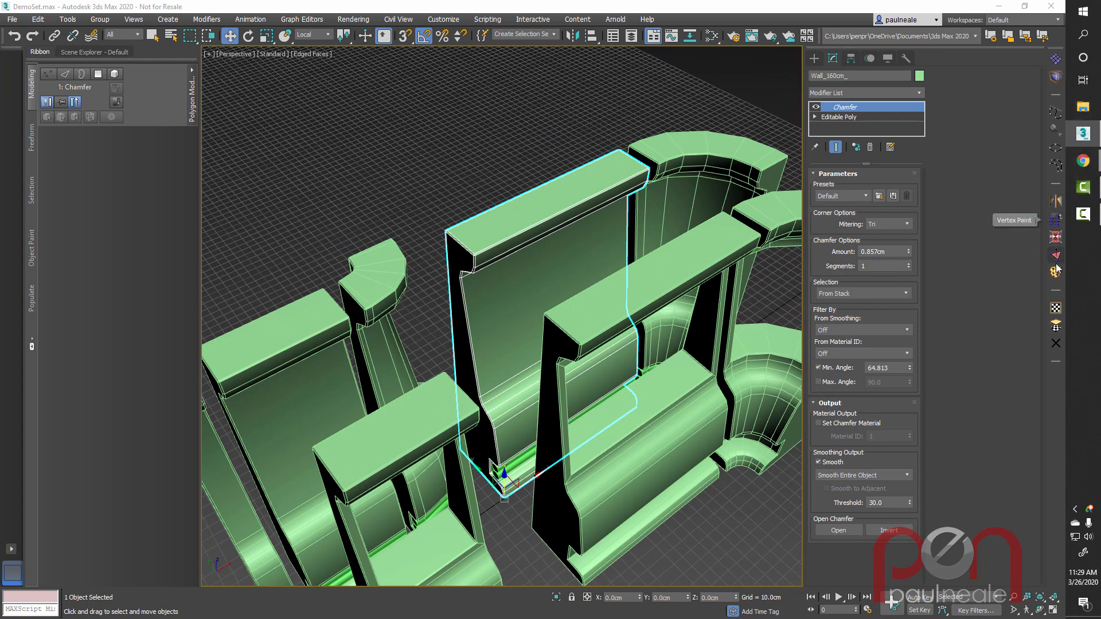
{"action": "left_click", "coordinate": [1056, 311]}
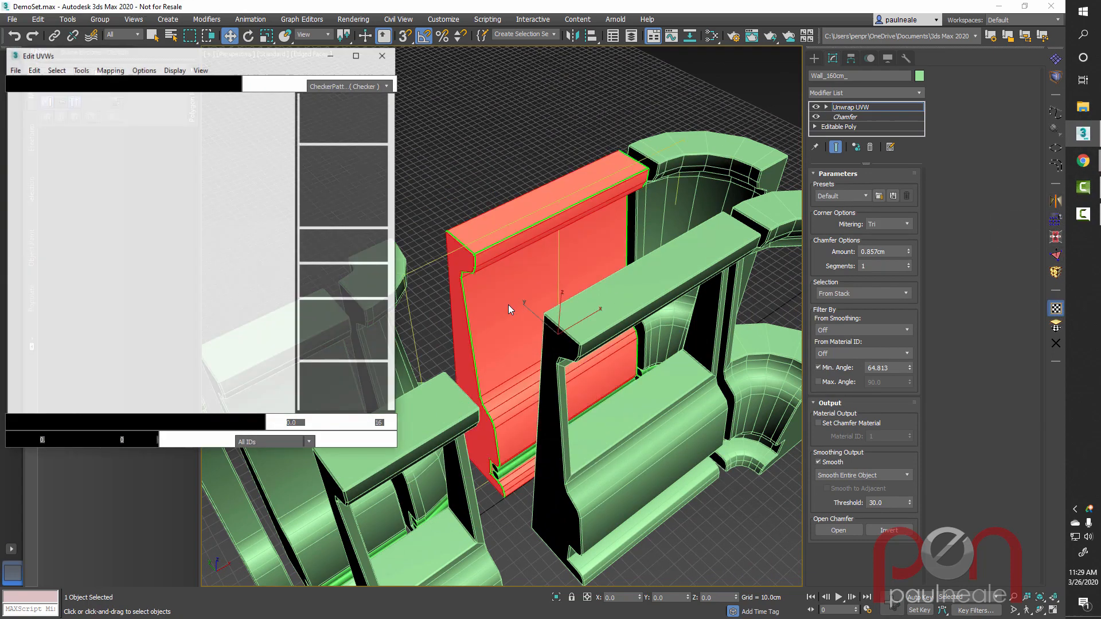
{"action": "mouse_move", "coordinate": [530, 323]}
{"action": "middle_mouse_down", "text": "alt"}
{"action": "mouse_move", "coordinate": [545, 300]}
{"action": "mouse_move", "coordinate": [578, 312]}
{"action": "mouse_move", "coordinate": [635, 302]}
{"action": "mouse_move", "coordinate": [520, 245]}
{"action": "mouse_move", "coordinate": [499, 295]}
{"action": "mouse_move", "coordinate": [501, 327]}
{"action": "mouse_move", "coordinate": [519, 331]}
{"action": "middle_mouse_up", "text": "alt"}
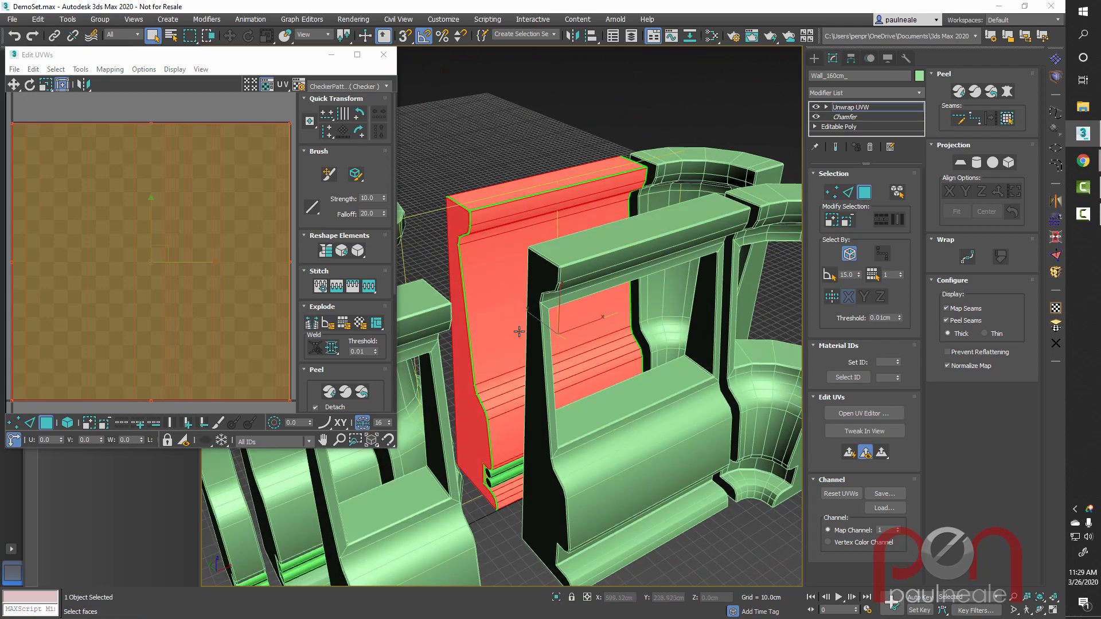
Step: Select the end cap face of the solid 160 cm wall and examine its placement in the UV layout
{"action": "left_click", "coordinate": [900, 188]}
{"action": "left_click", "coordinate": [533, 135]}
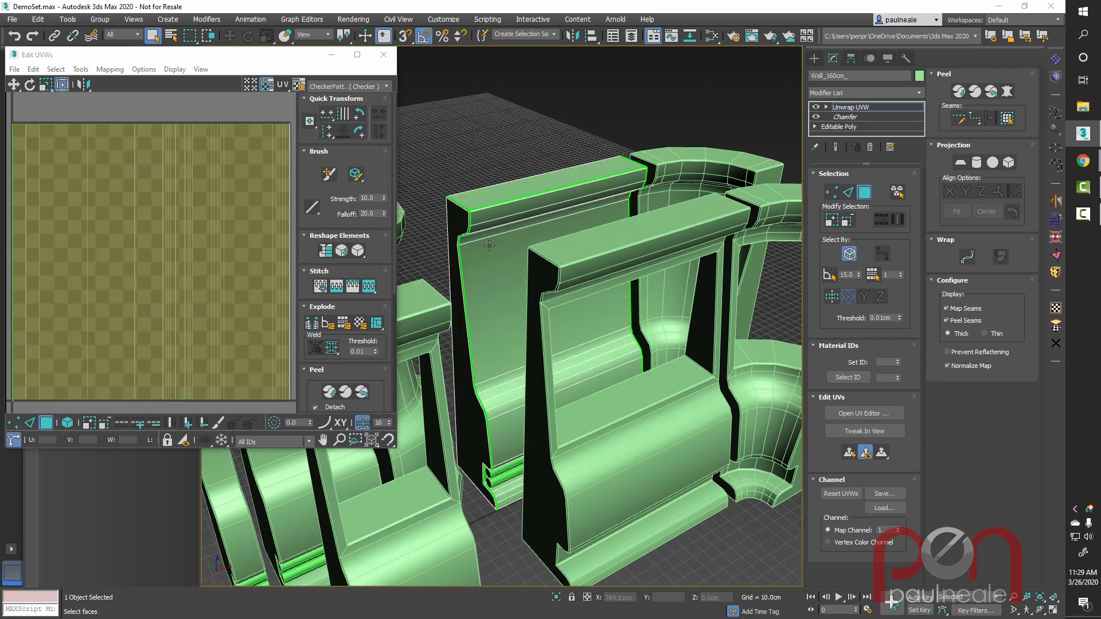
{"action": "left_click", "coordinate": [459, 320]}
{"action": "scroll", "coordinate": [57, 360], "scroll_direction": "up", "scroll_amount": 2}
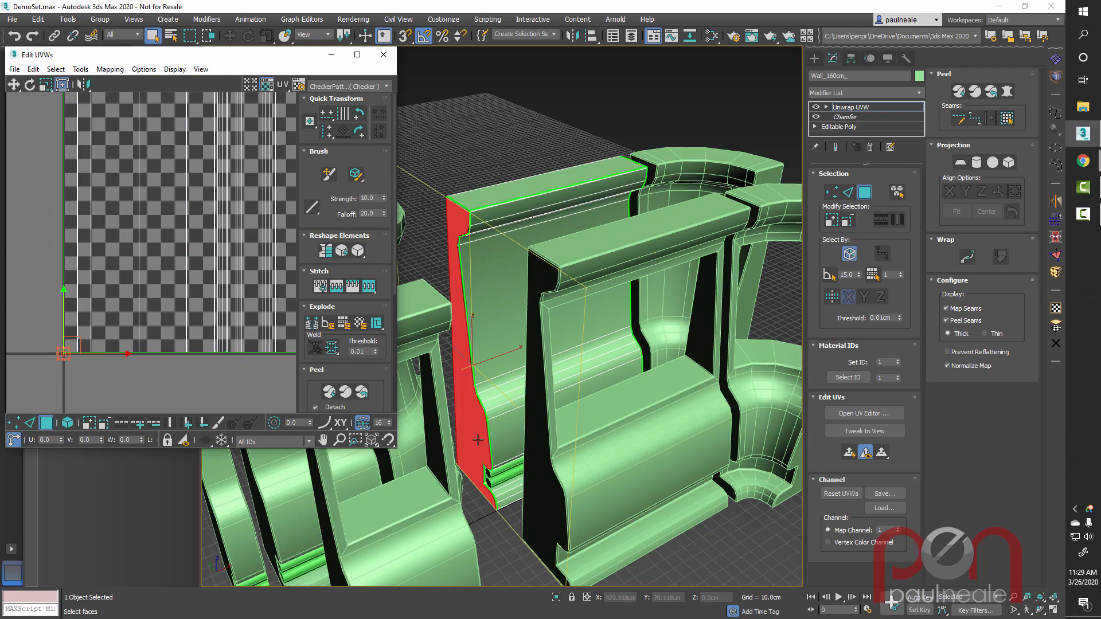
{"action": "middle_click_drag", "start_coordinate": [476, 440], "coordinate": [565, 473]}
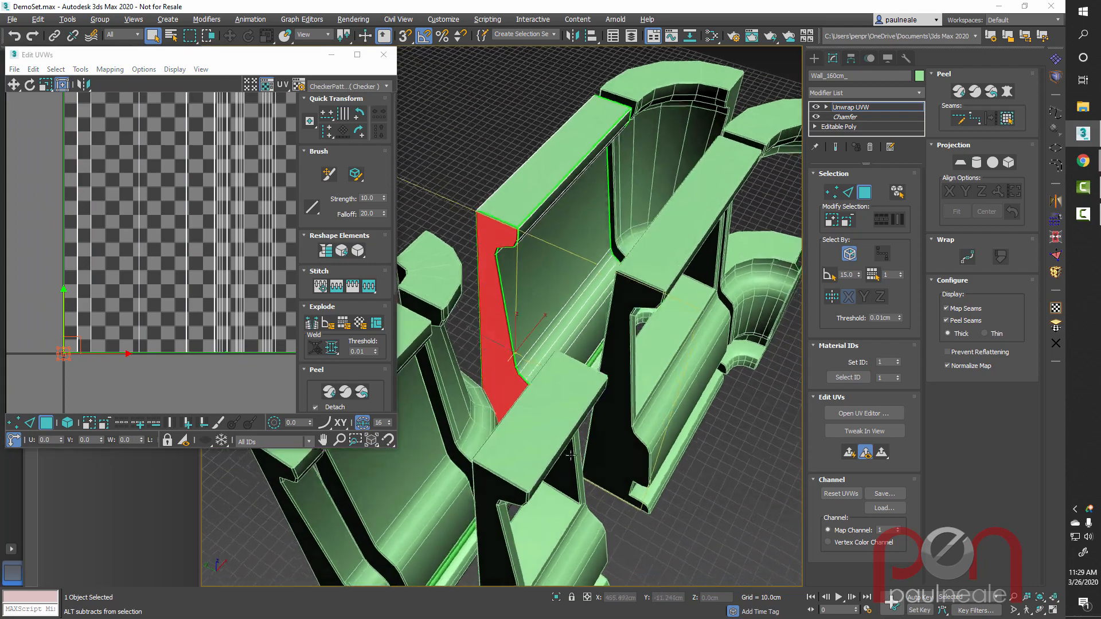
{"action": "scroll", "coordinate": [507, 421], "scroll_direction": "up", "scroll_amount": 3}
{"action": "middle_click_drag", "start_coordinate": [507, 421], "coordinate": [579, 401]}
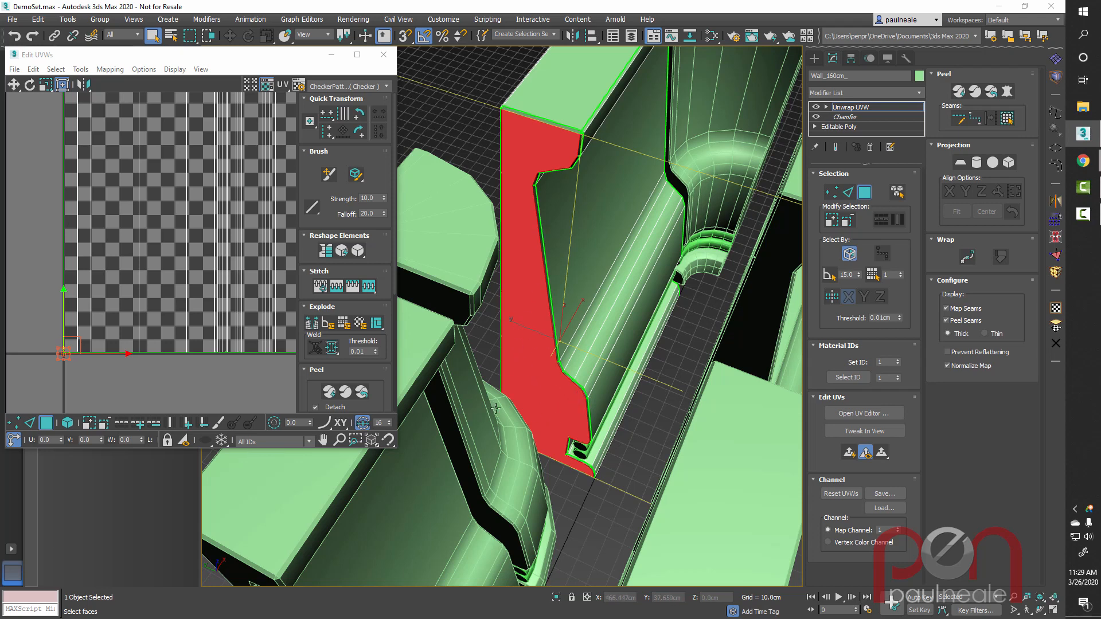
{"action": "middle_click_drag", "start_coordinate": [192, 321], "coordinate": [123, 334]}
{"action": "scroll", "coordinate": [123, 334], "scroll_direction": "down", "scroll_amount": 3}
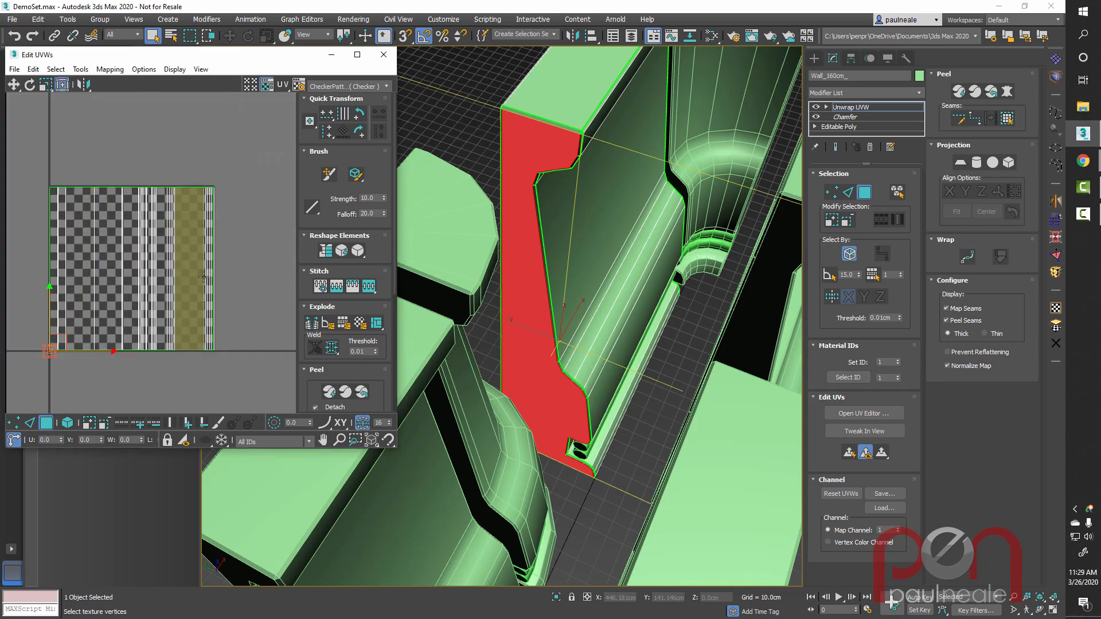
{"action": "middle_click_drag", "start_coordinate": [636, 230], "coordinate": [590, 248], "text": "alt"}
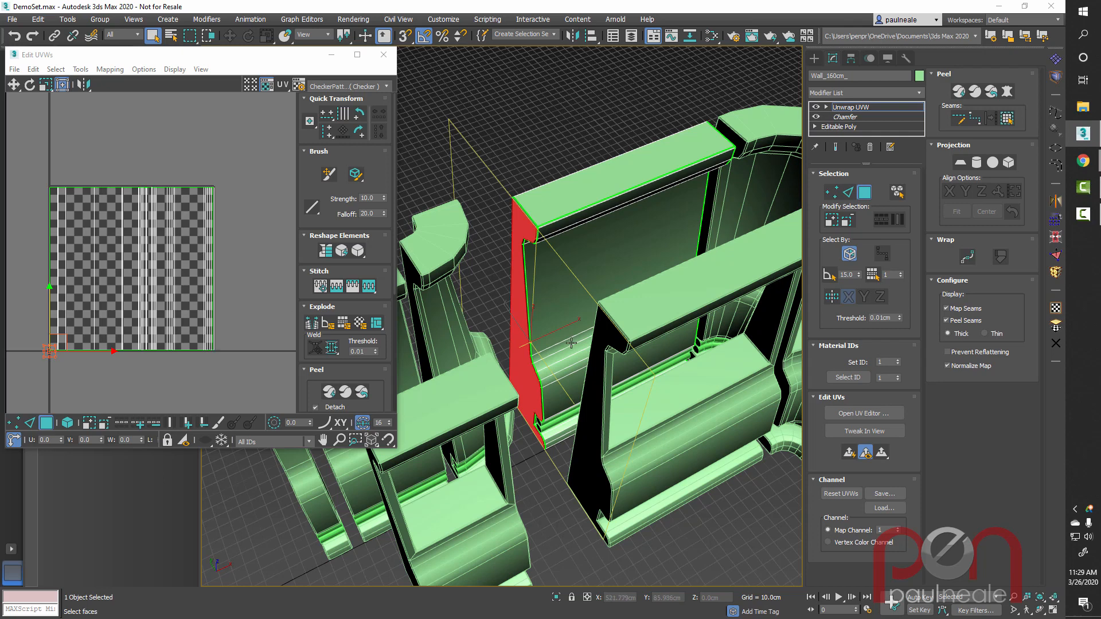
Step: Select the large front face of the solid 160 cm wall, check its UVs and close the UV editor
{"action": "left_click", "coordinate": [587, 261]}
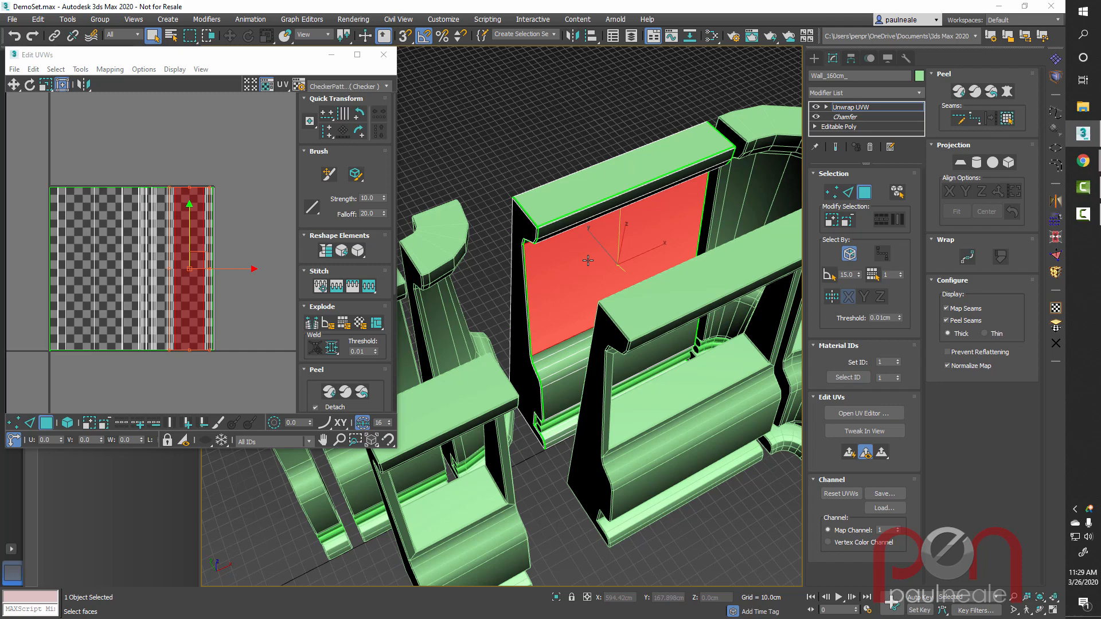
{"action": "middle_click_drag", "start_coordinate": [592, 301], "coordinate": [631, 355], "text": "alt"}
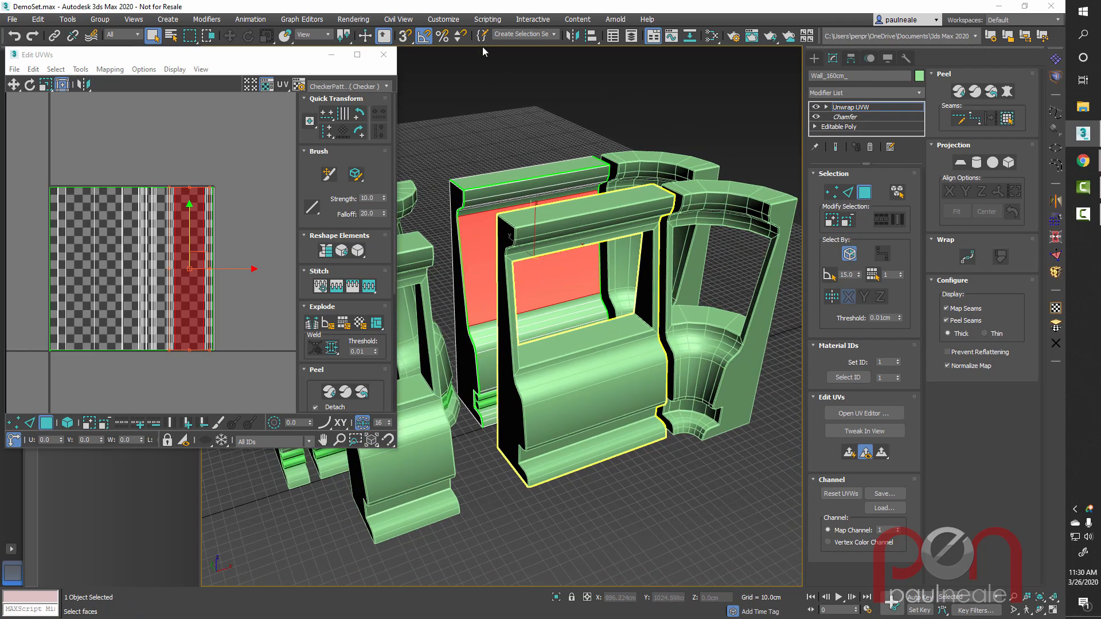
{"action": "left_click", "coordinate": [384, 56]}
{"action": "middle_click_drag", "start_coordinate": [579, 305], "coordinate": [567, 298]}
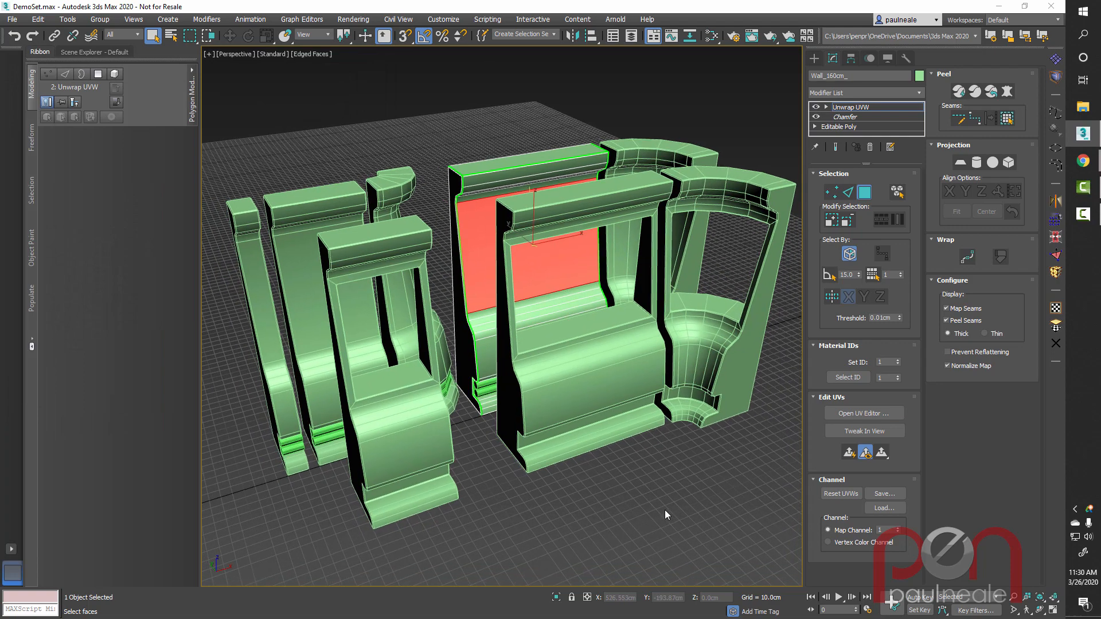